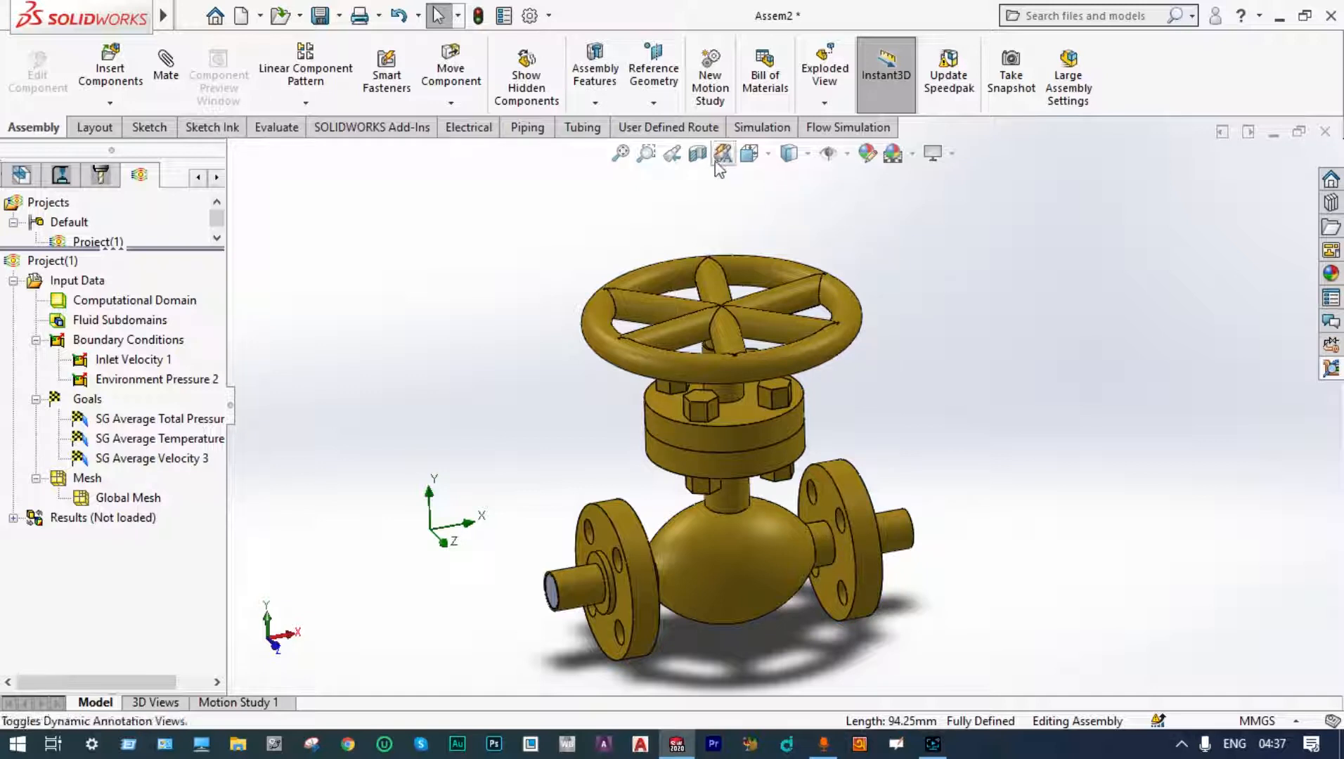
Step: Apply a section view through the Front Plane and examine the valve assembly's interior from closer up
click(698, 154)
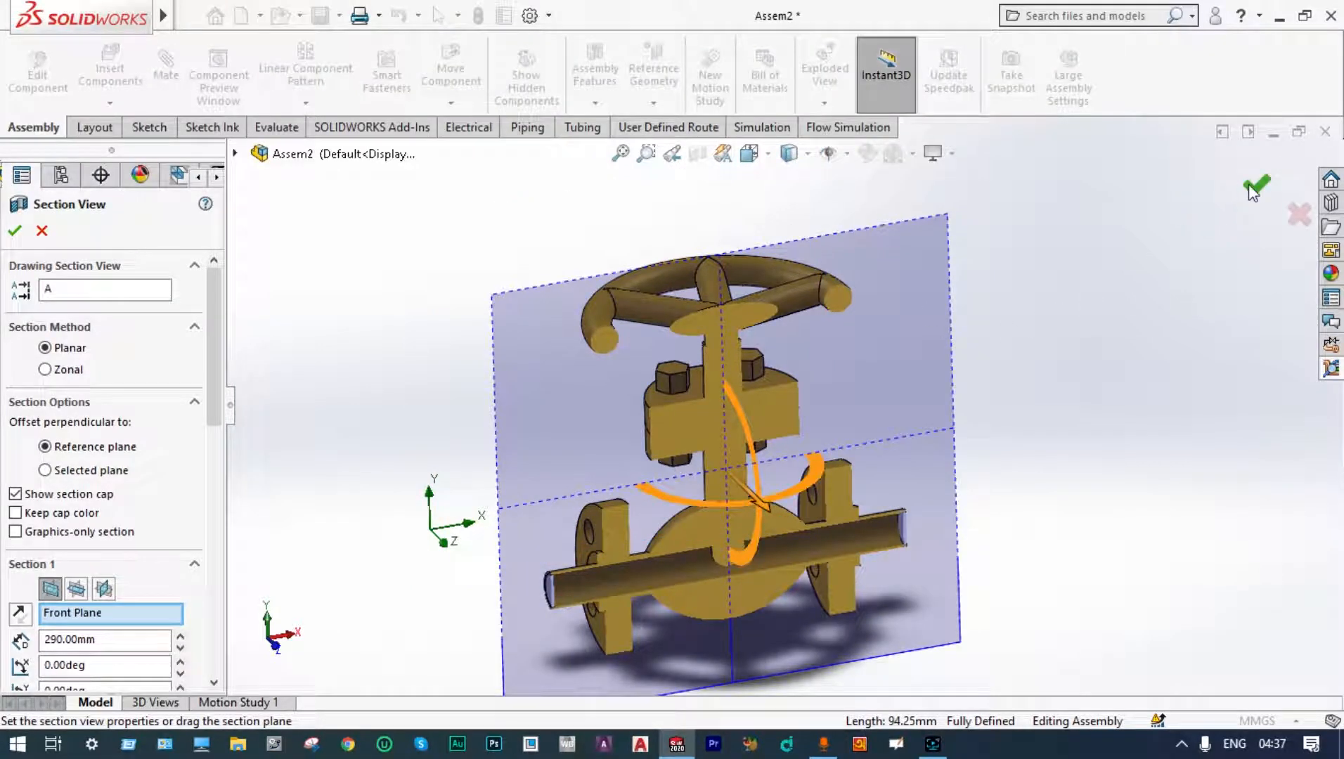
click(1254, 187)
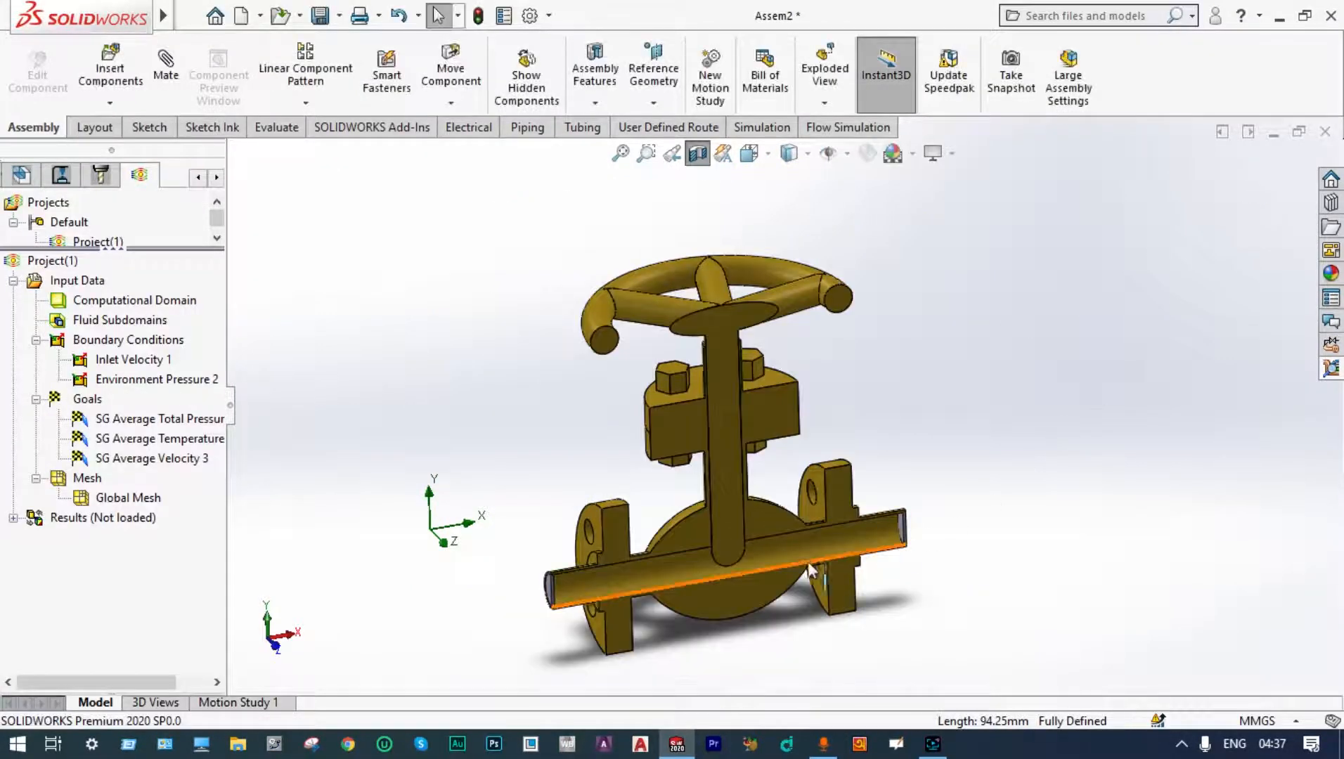
ctrl+middle_drag(810, 591, 803, 559)
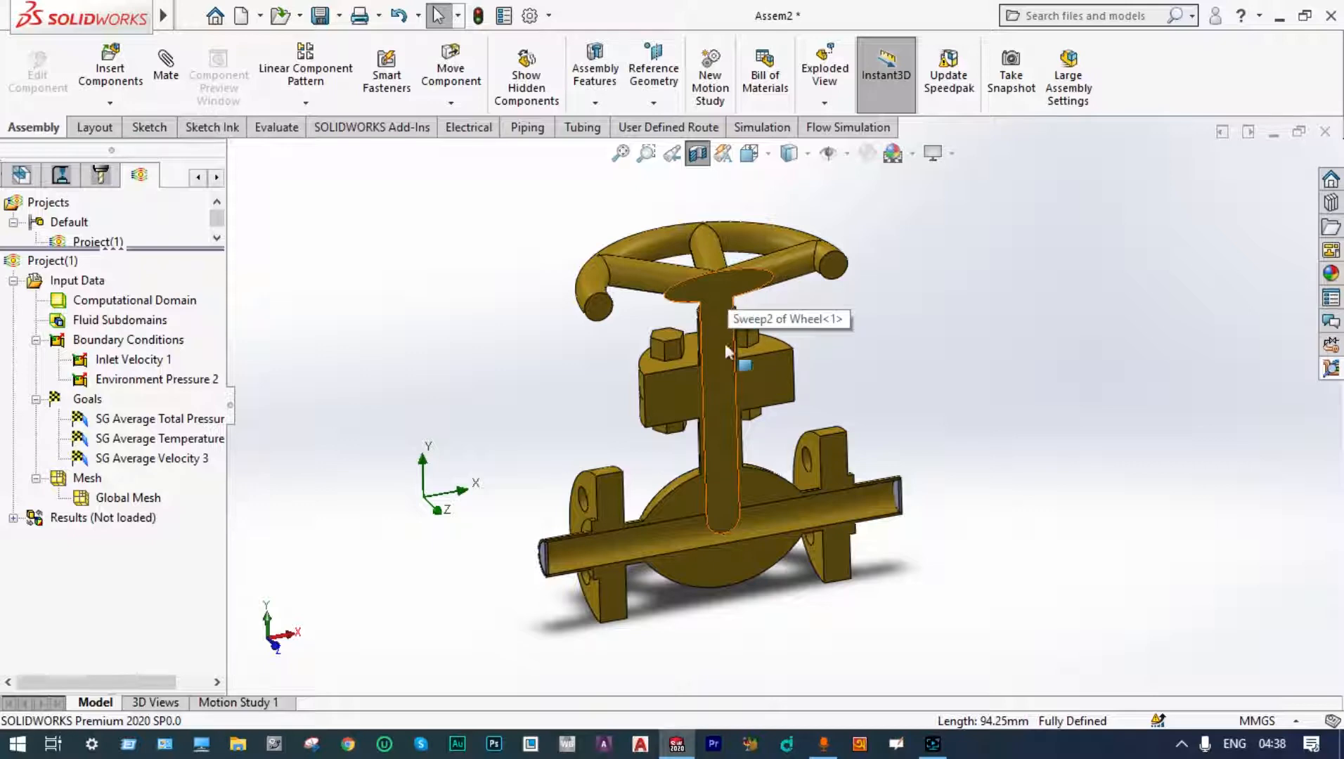
scroll(727, 524, down, 5)
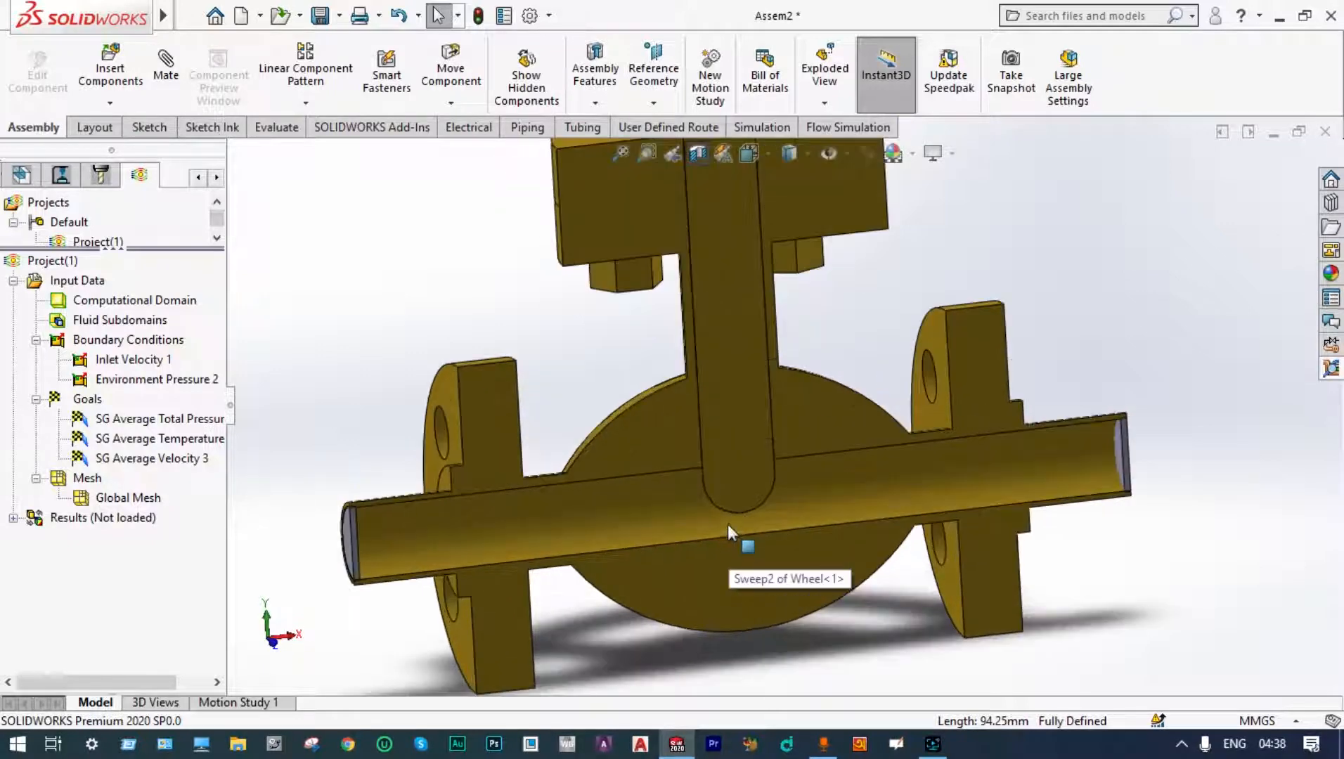
scroll(733, 515, up, 2)
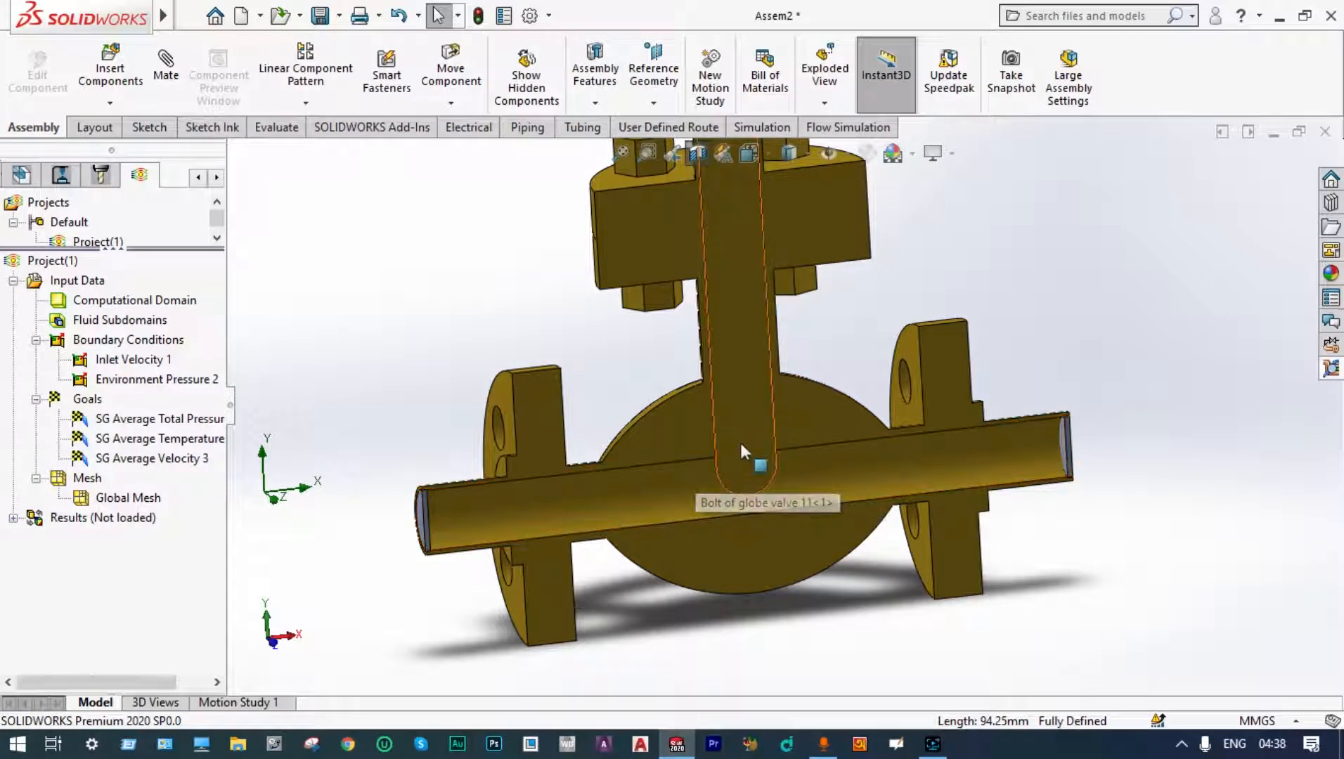
scroll(749, 416, up, 3)
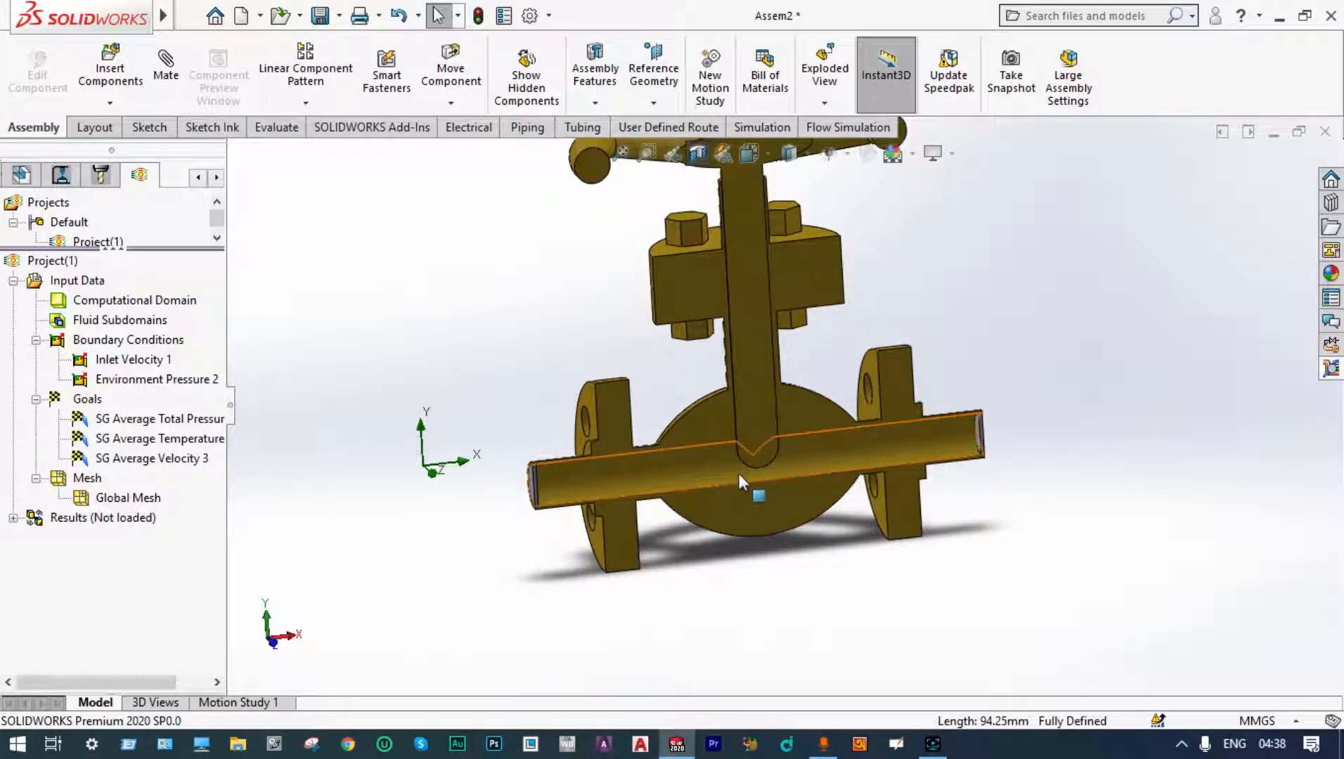
scroll(731, 404, up, 2)
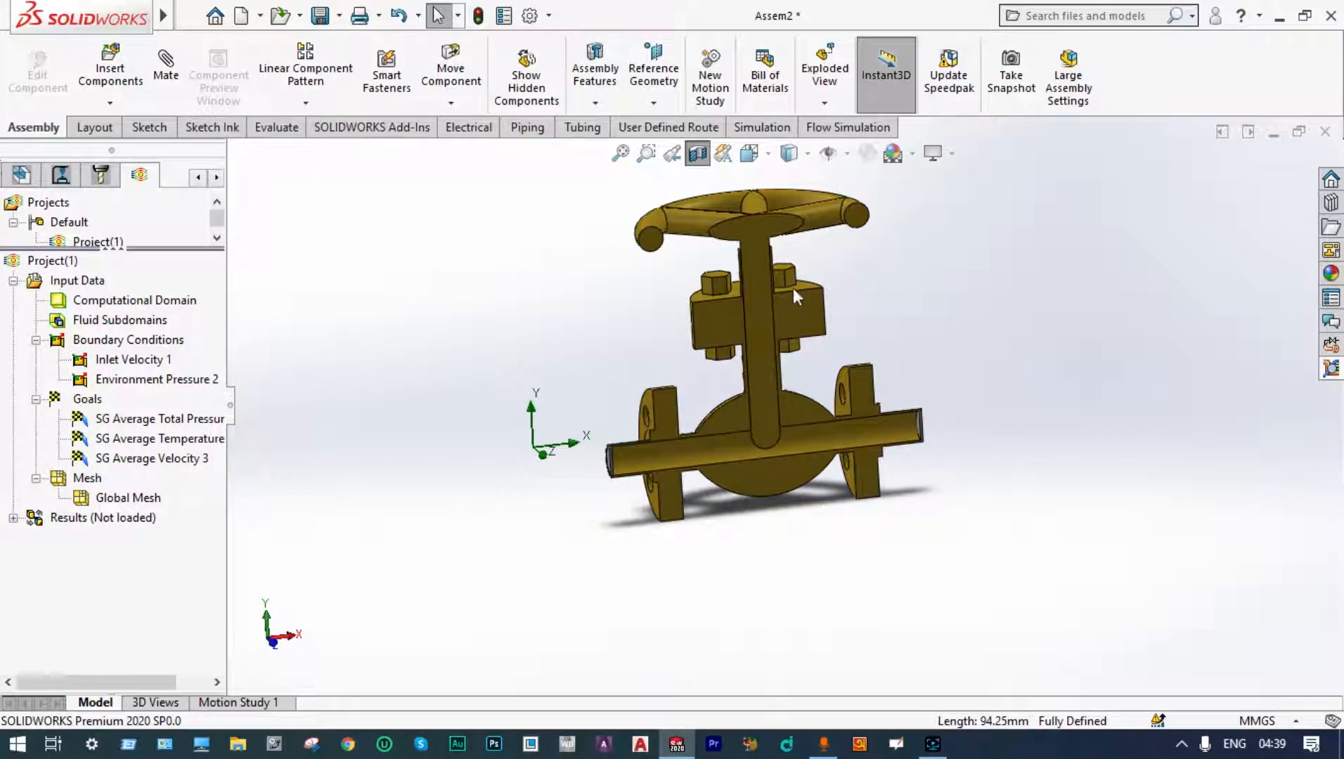
Step: Create a new assembly and place the globe valve 2 body and the Wheel2 component in the graphics area
click(259, 19)
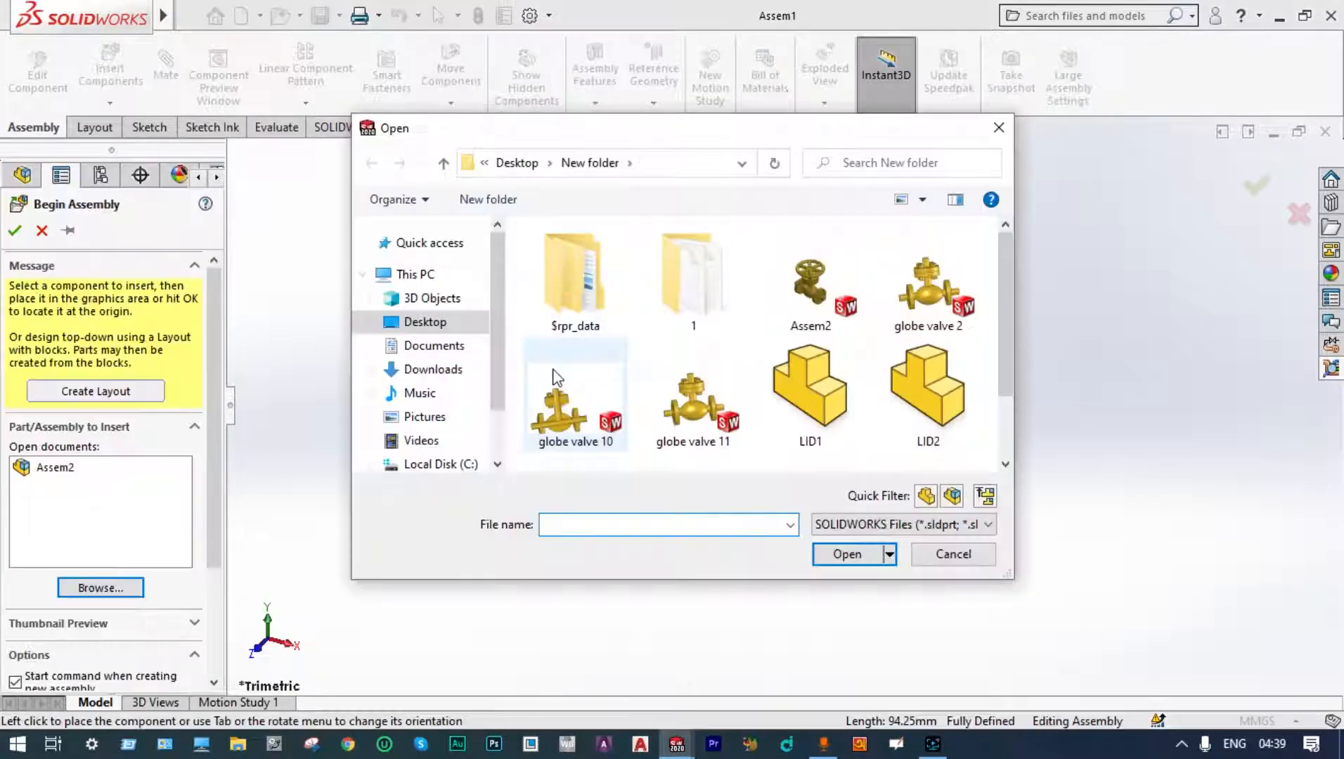
click(695, 393)
click(846, 554)
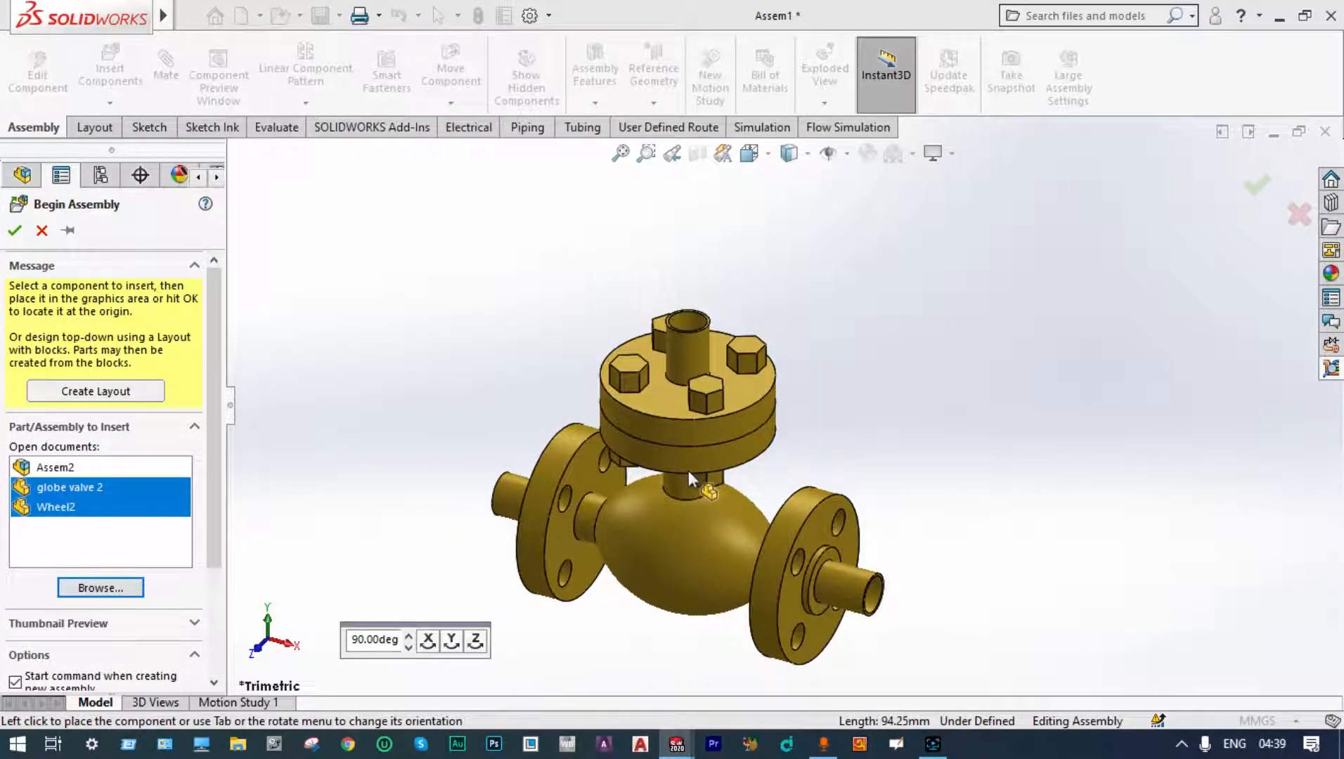
click(687, 471)
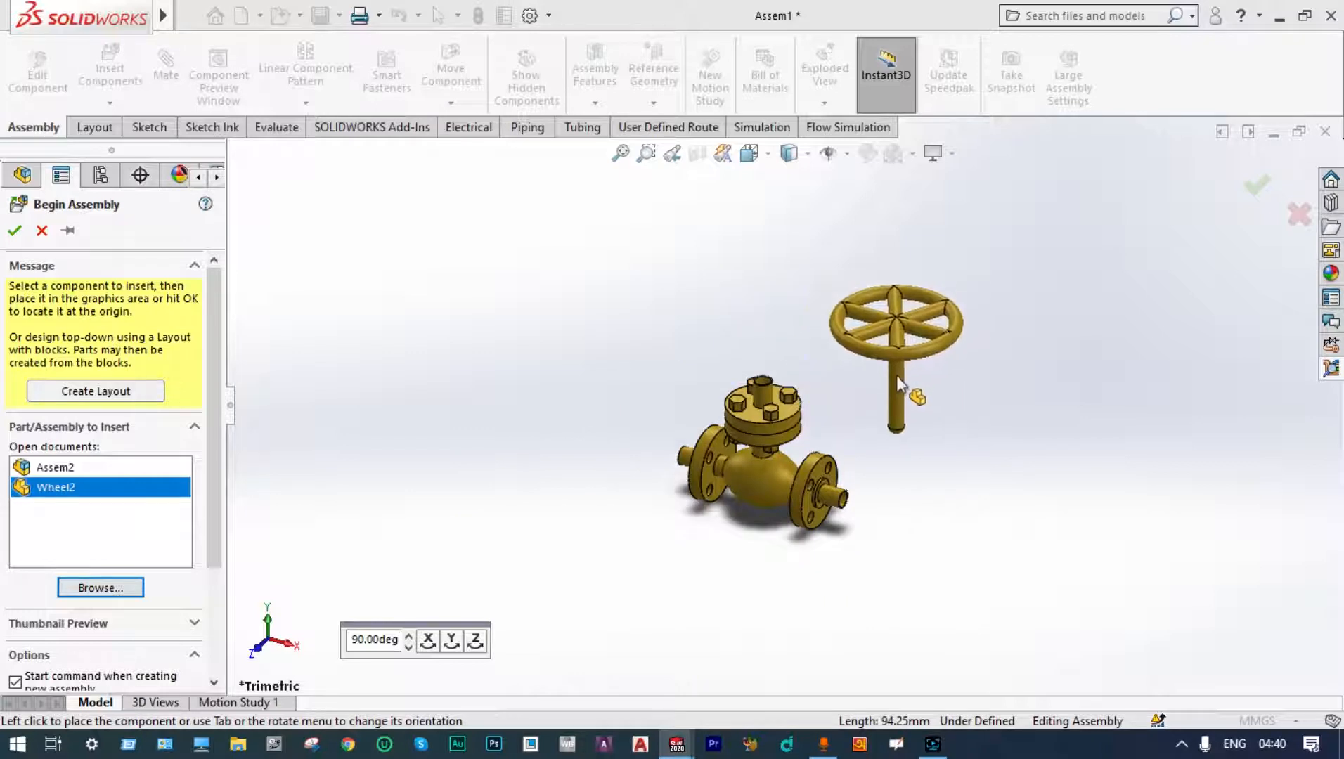
click(835, 397)
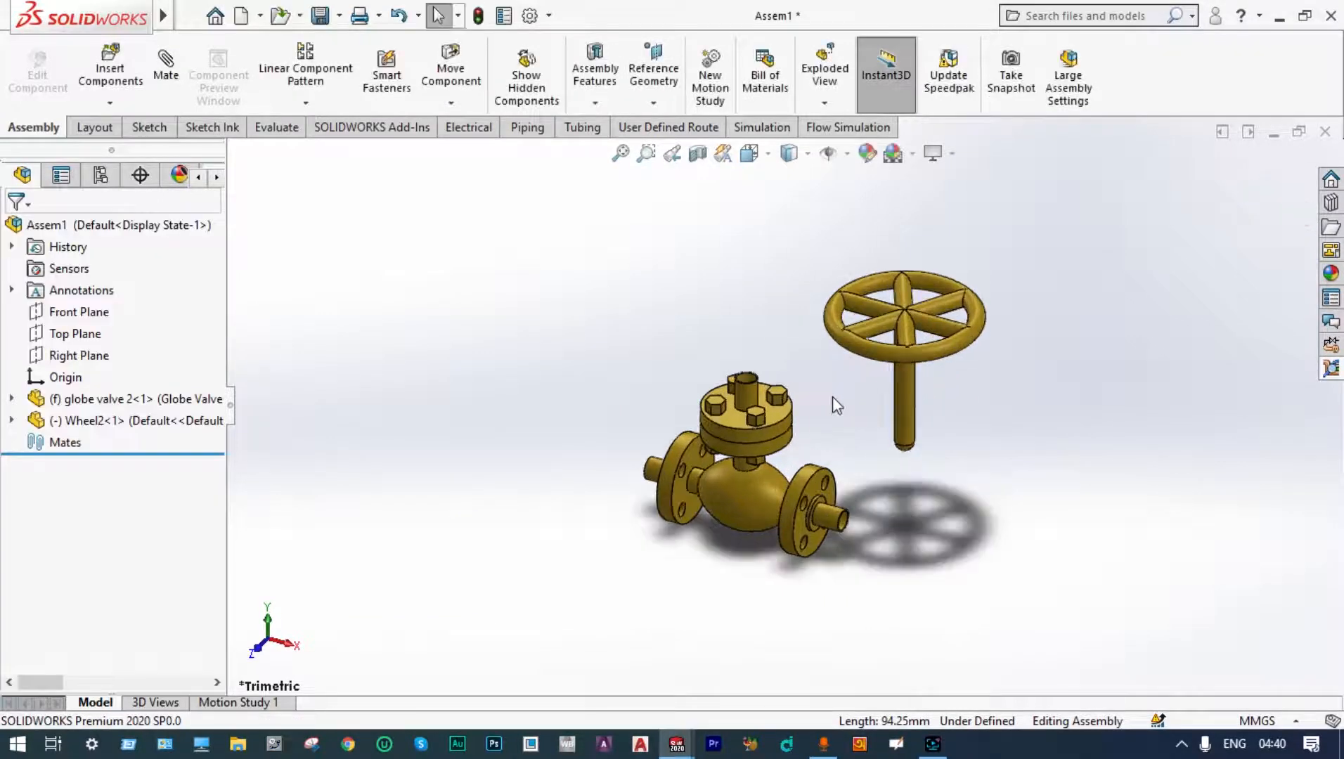
Step: Turn on the display of temporary axes in the graphics area
scroll(824, 398, down, 2)
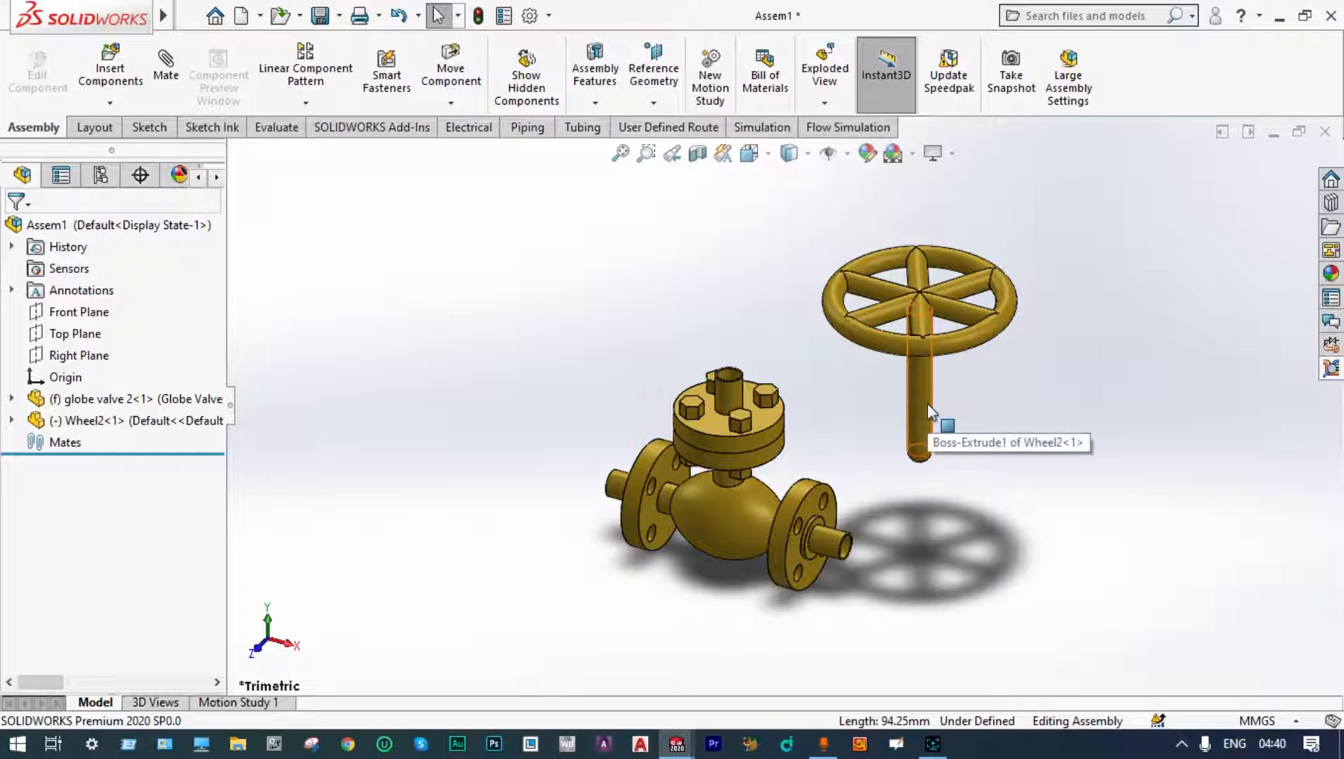
click(848, 154)
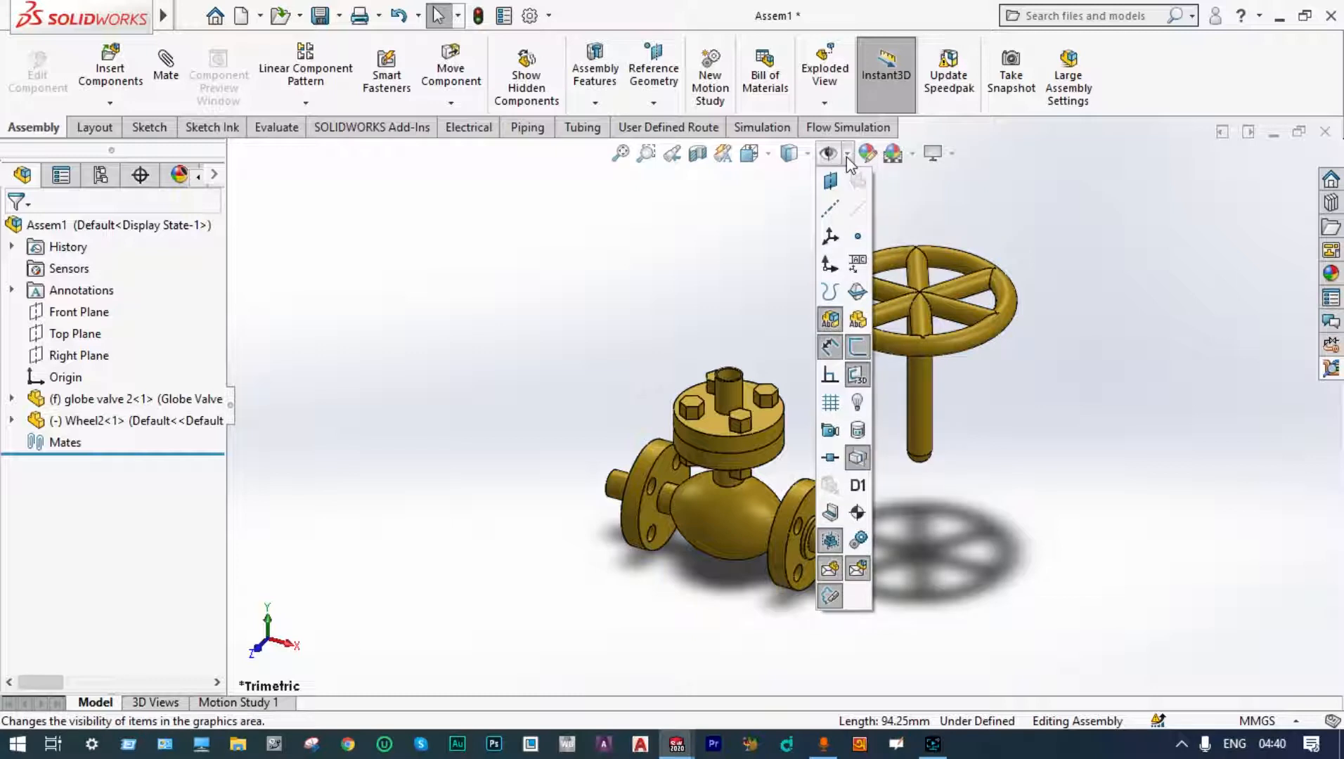
click(857, 209)
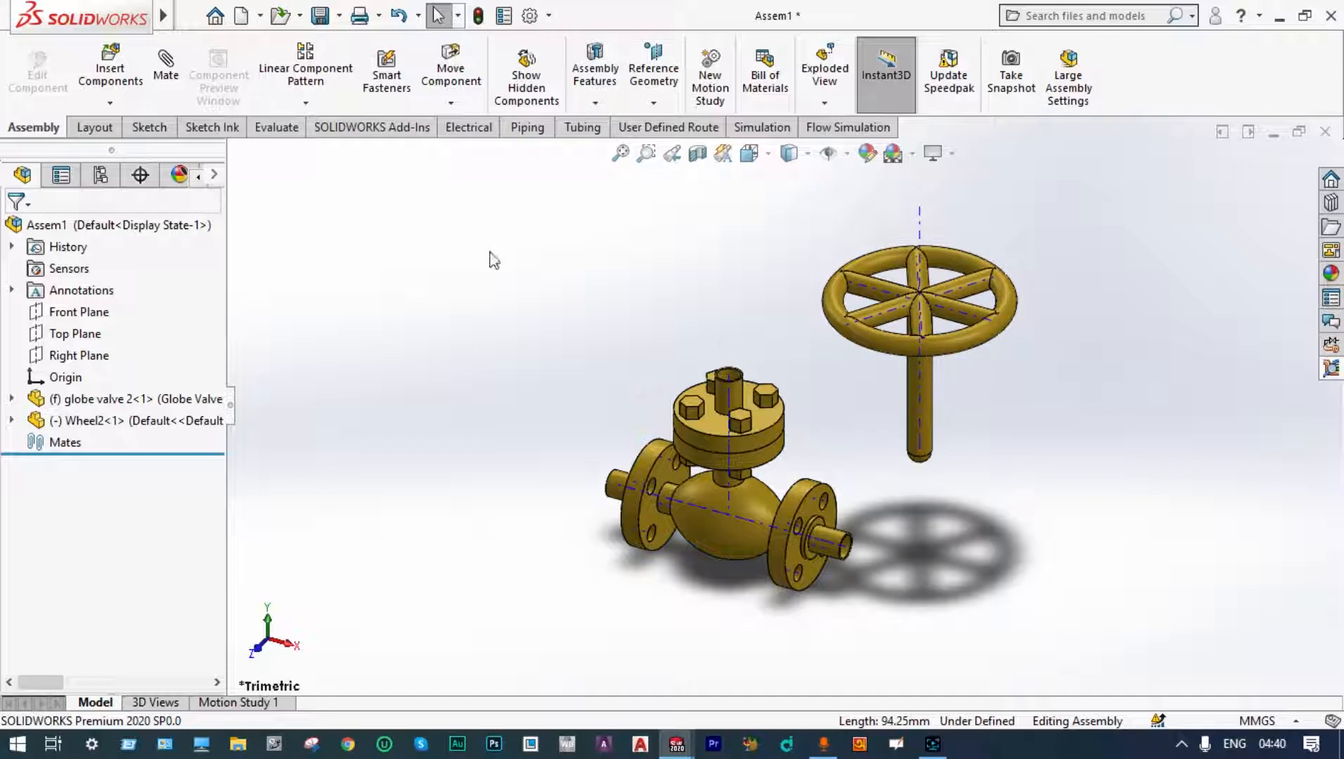
Step: Add a coincident mate between the wheel's axis and the valve body's axis
click(169, 76)
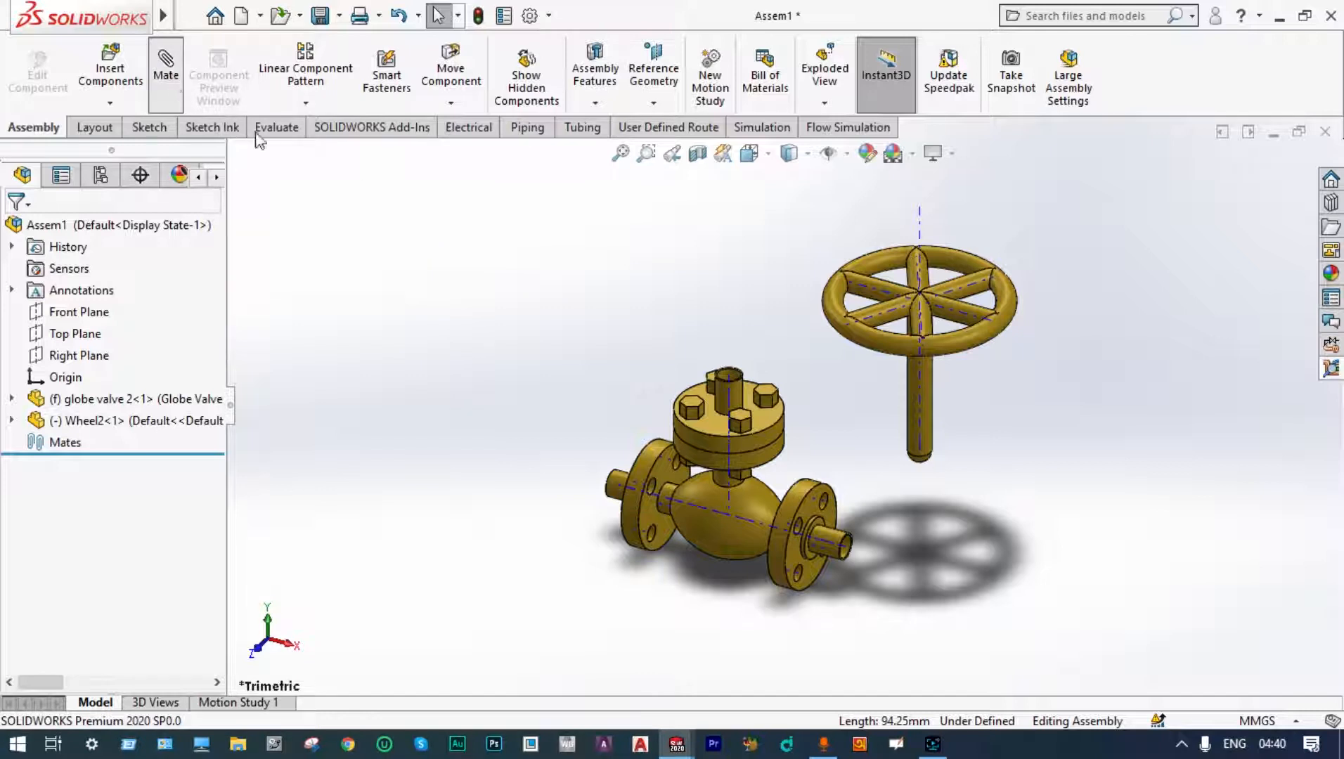
click(921, 383)
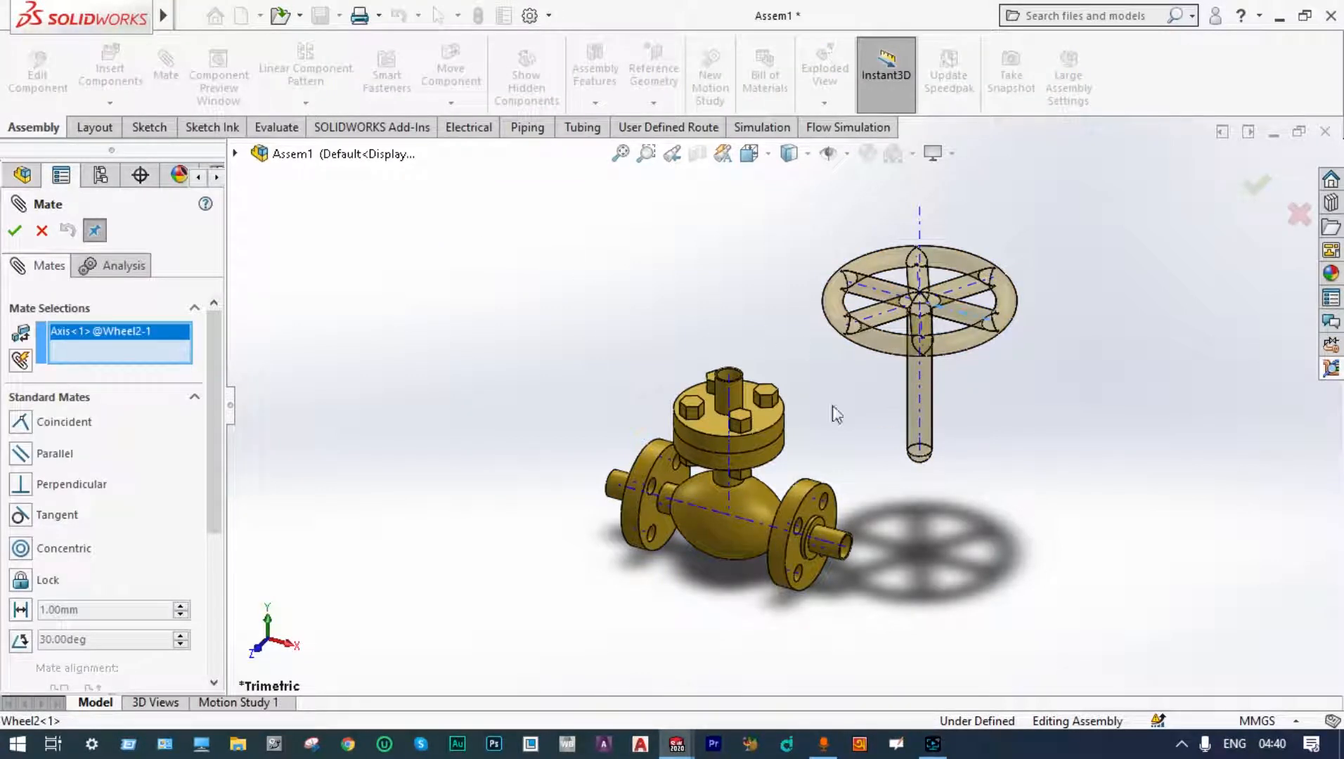
click(730, 455)
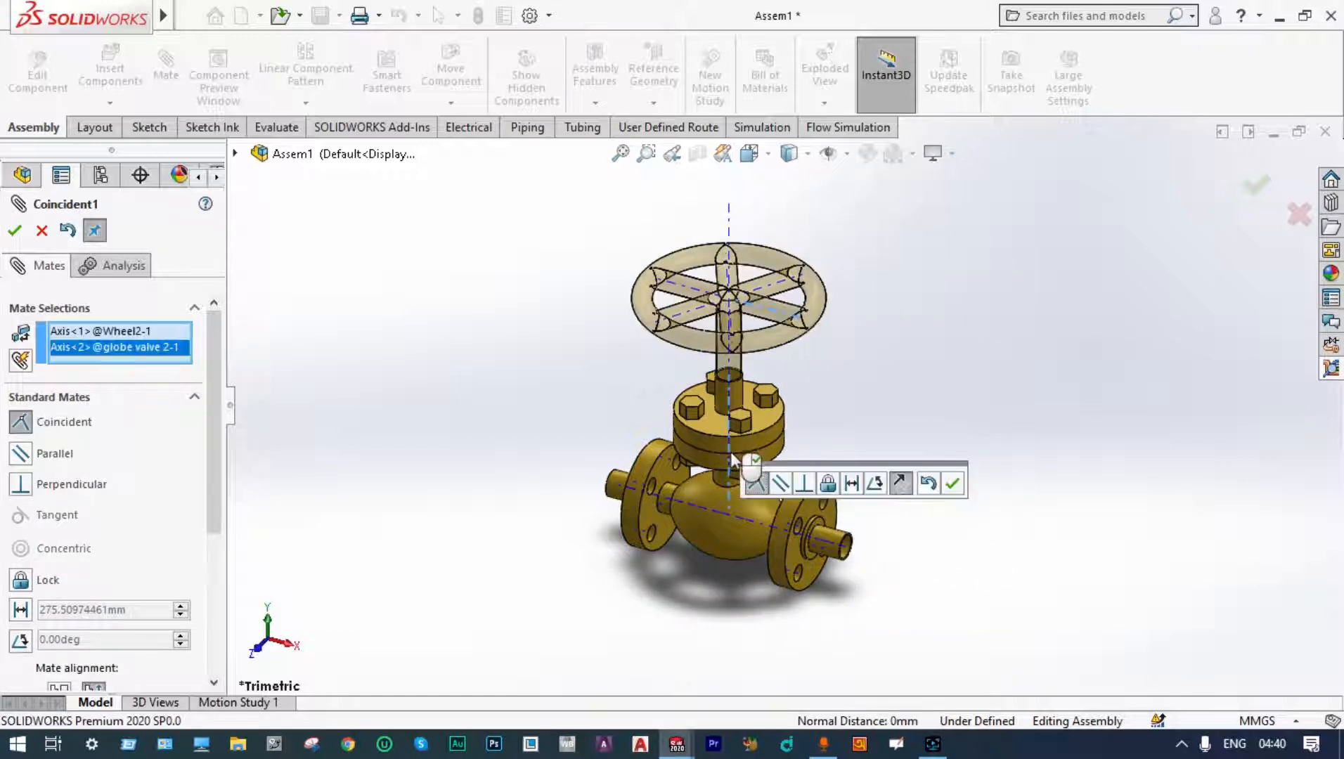
click(951, 483)
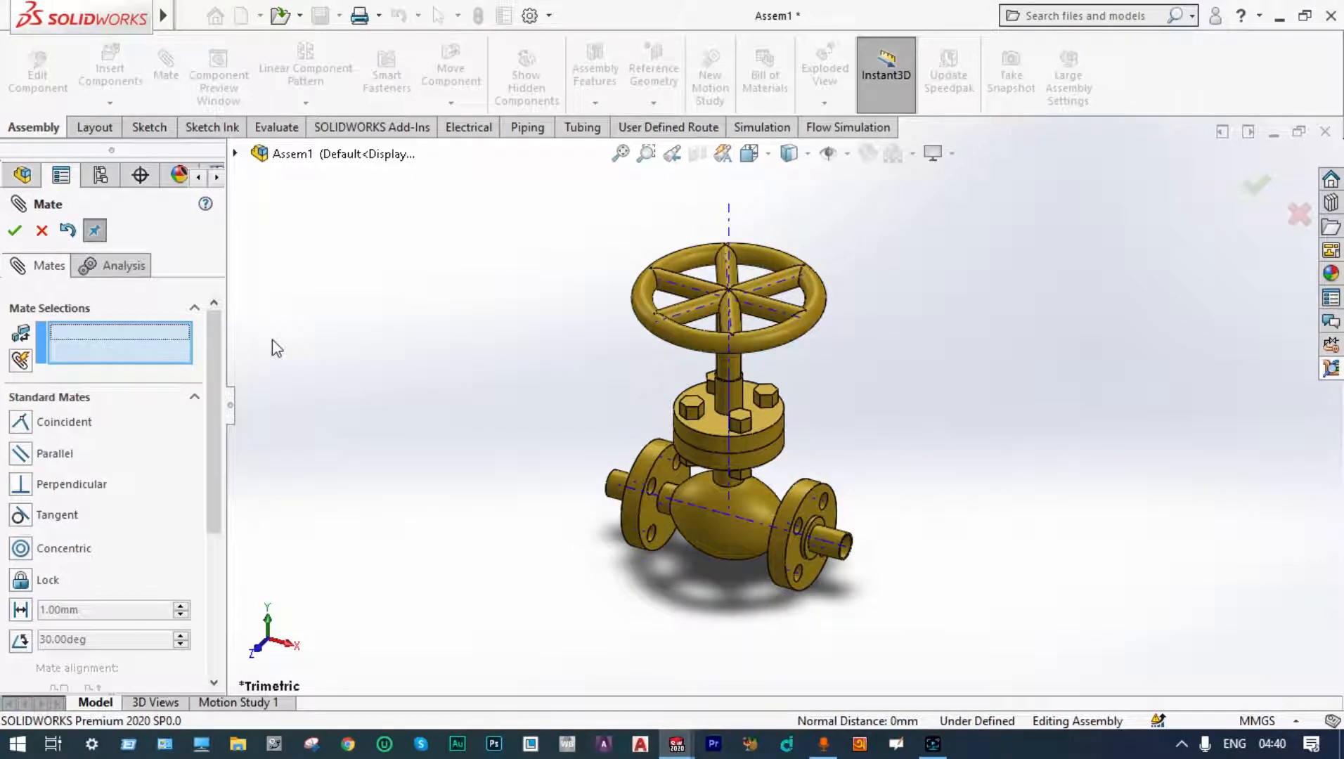
Step: Select a face of the wheel hub and the top face of the valve body's stem neck as mate references
middle_drag(272, 339, 858, 291)
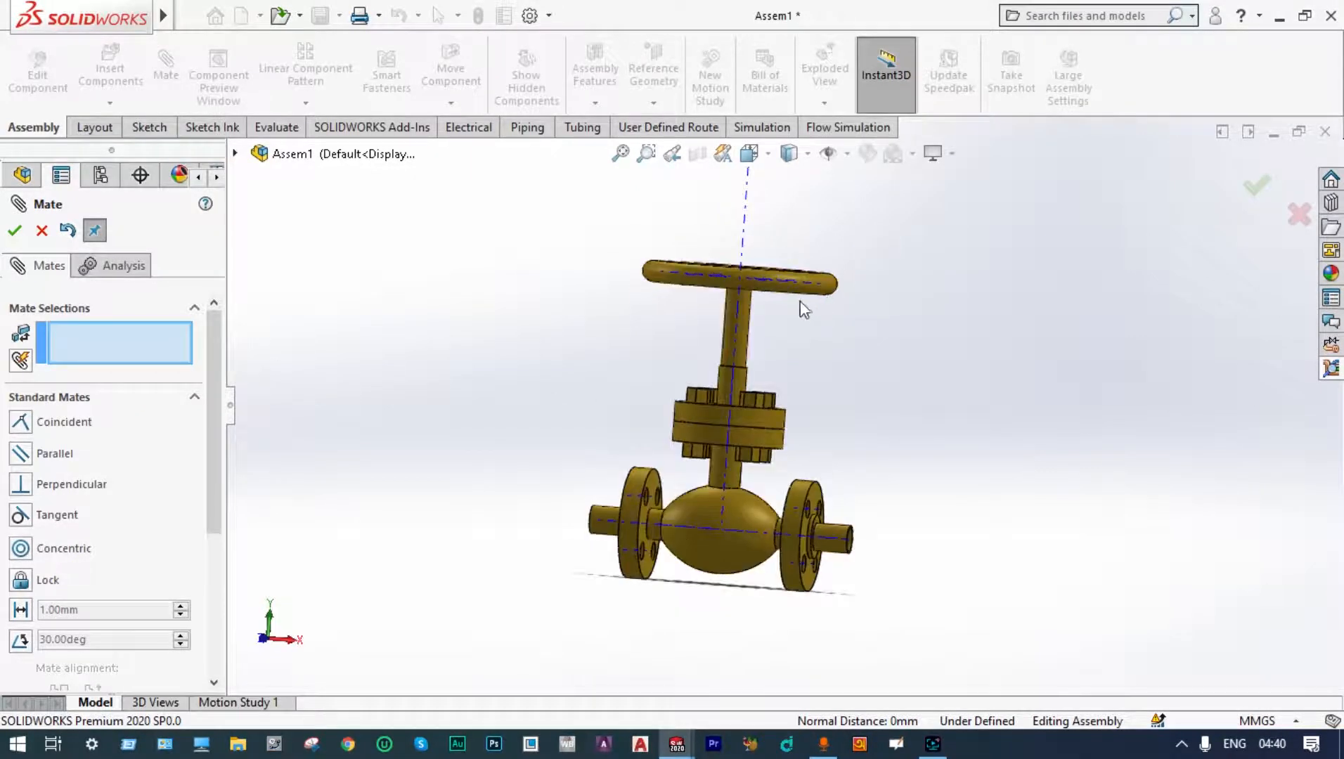
middle_drag(776, 302, 780, 362)
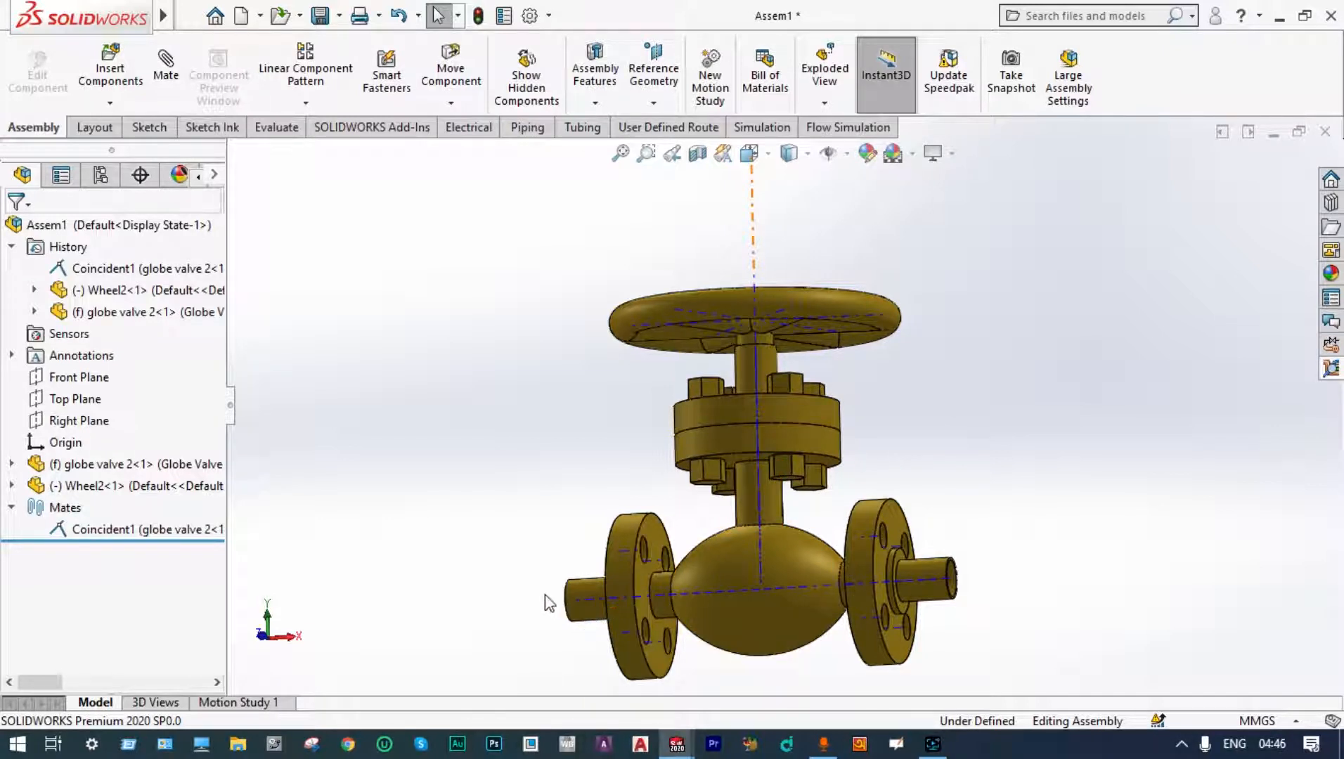
middle_drag(858, 355, 870, 309)
scroll(763, 331, down, 4)
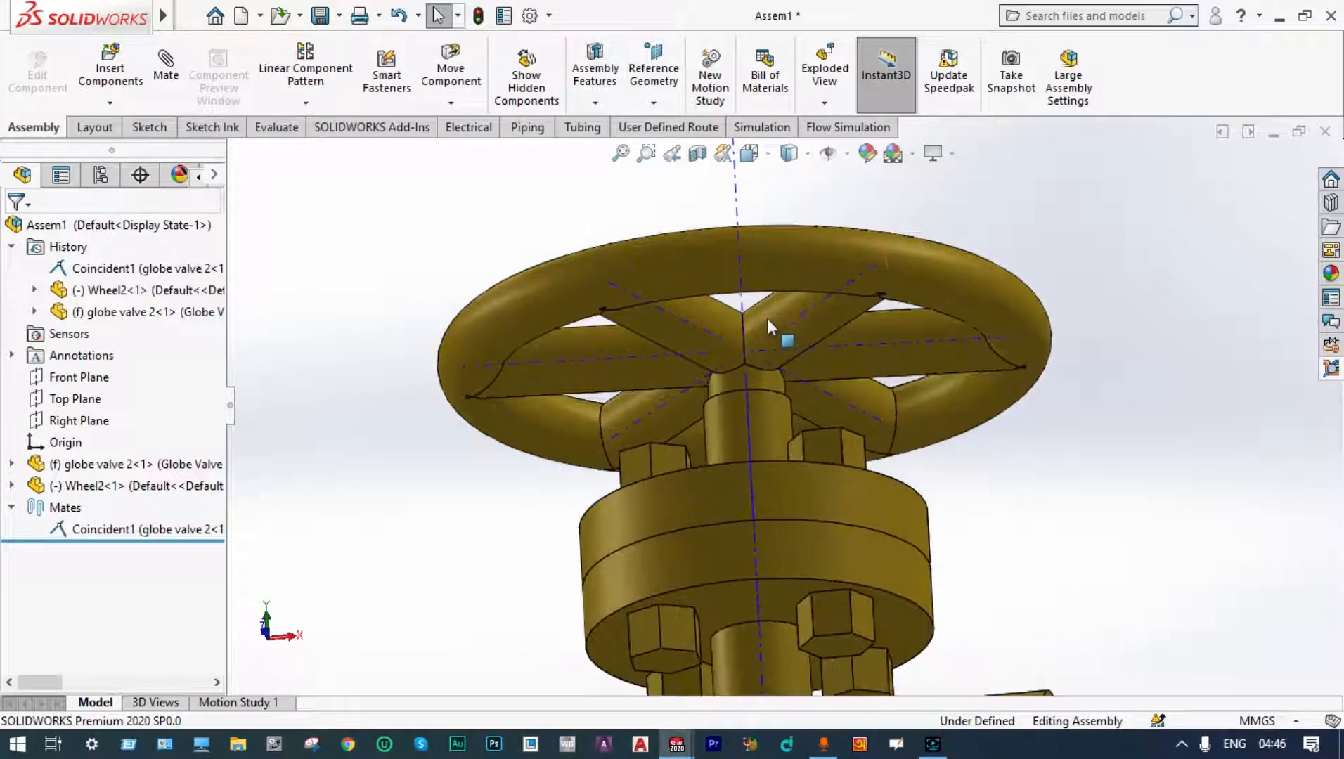
click(803, 322)
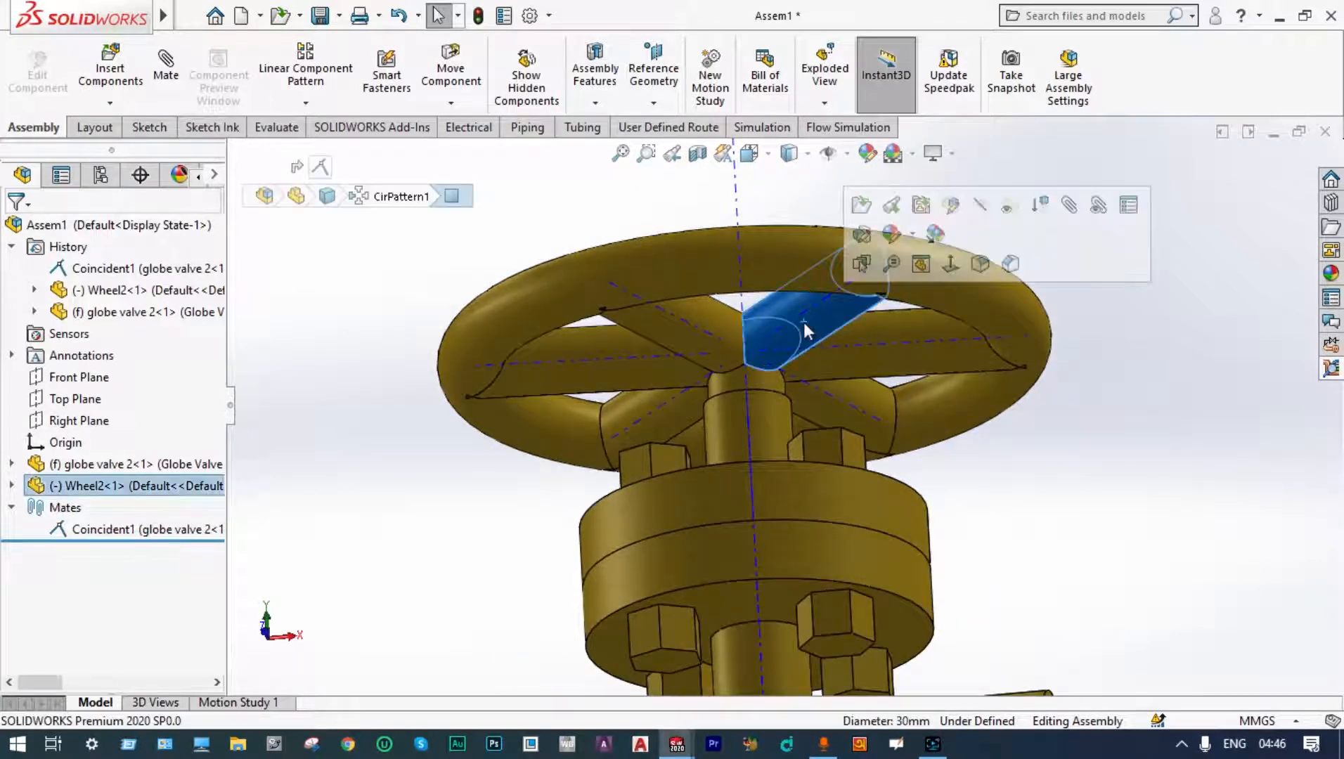
middle_drag(803, 323, 803, 406)
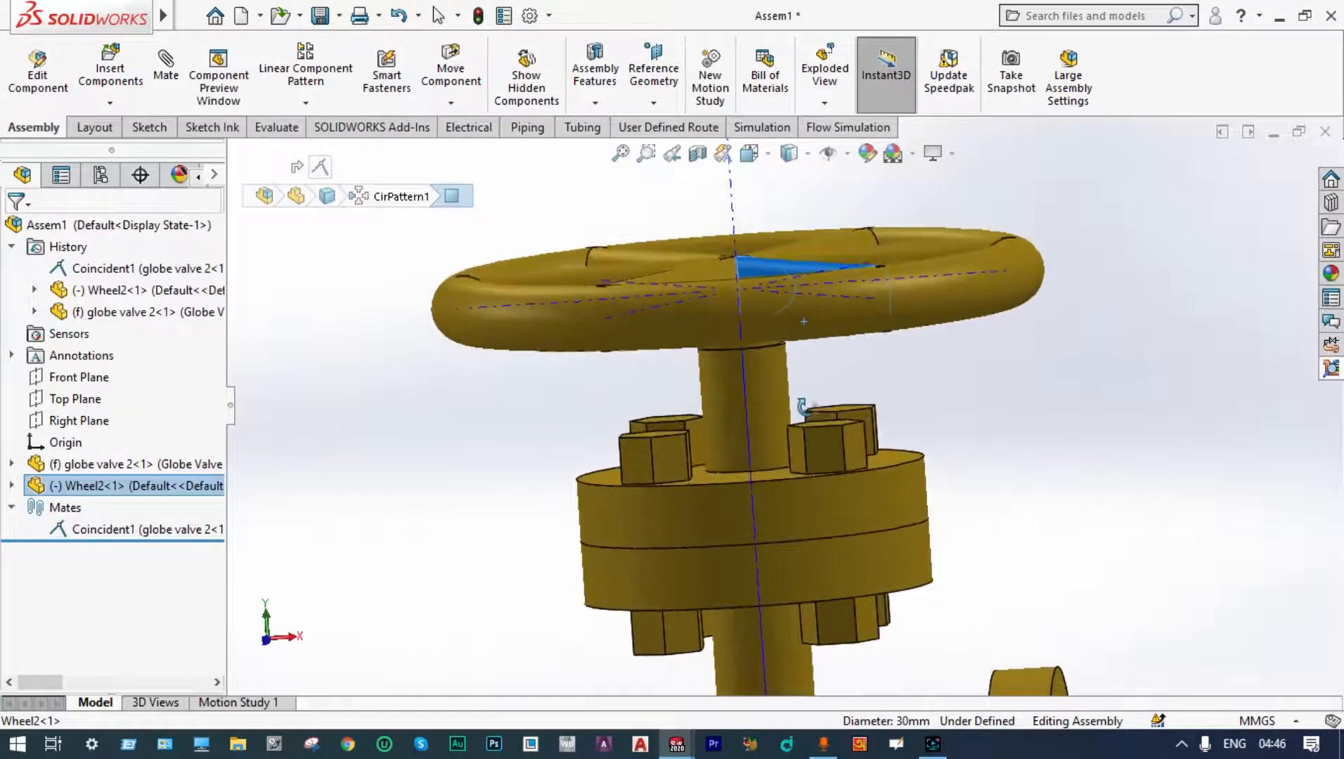
scroll(764, 235, down, 5)
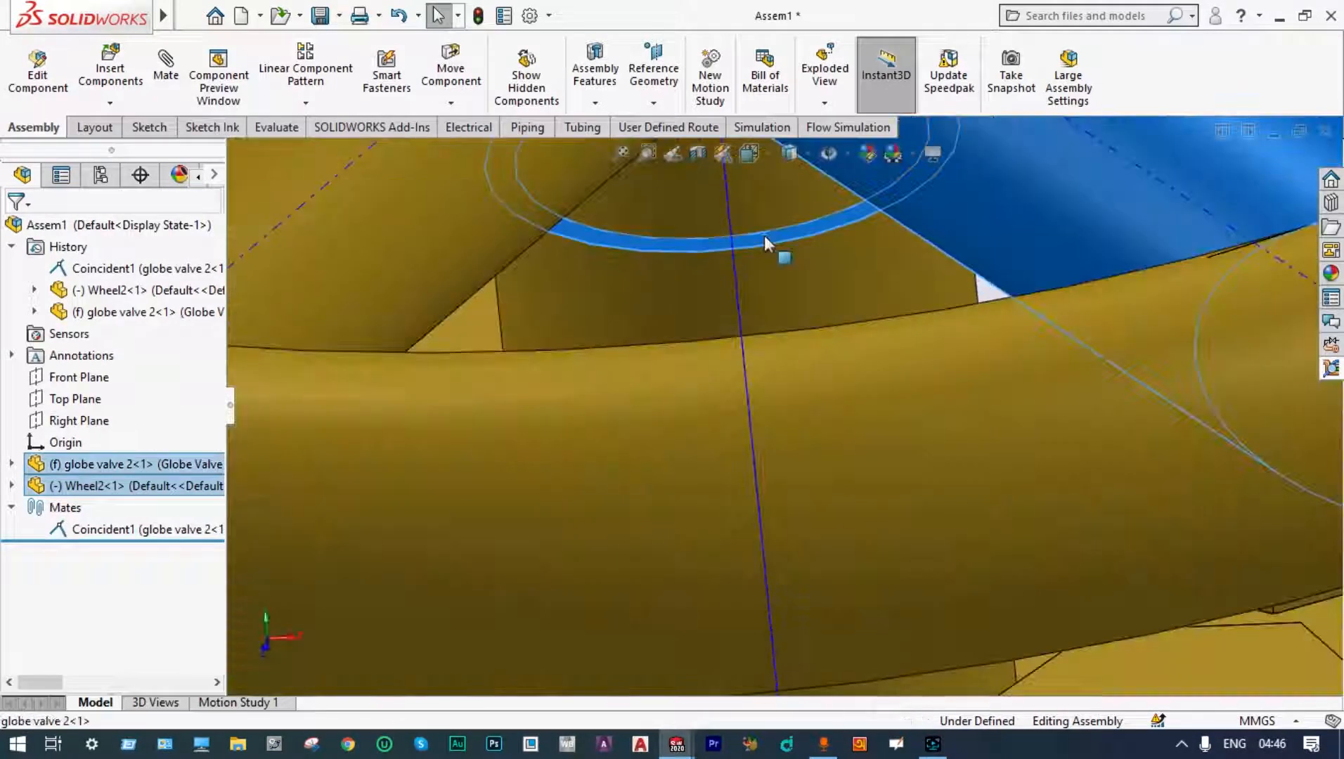
scroll(764, 236, up, 3)
Step: Add an advanced limit distance mate between the selected faces at 35 mm, with maximum 35 mm and minimum 0 mm
click(172, 65)
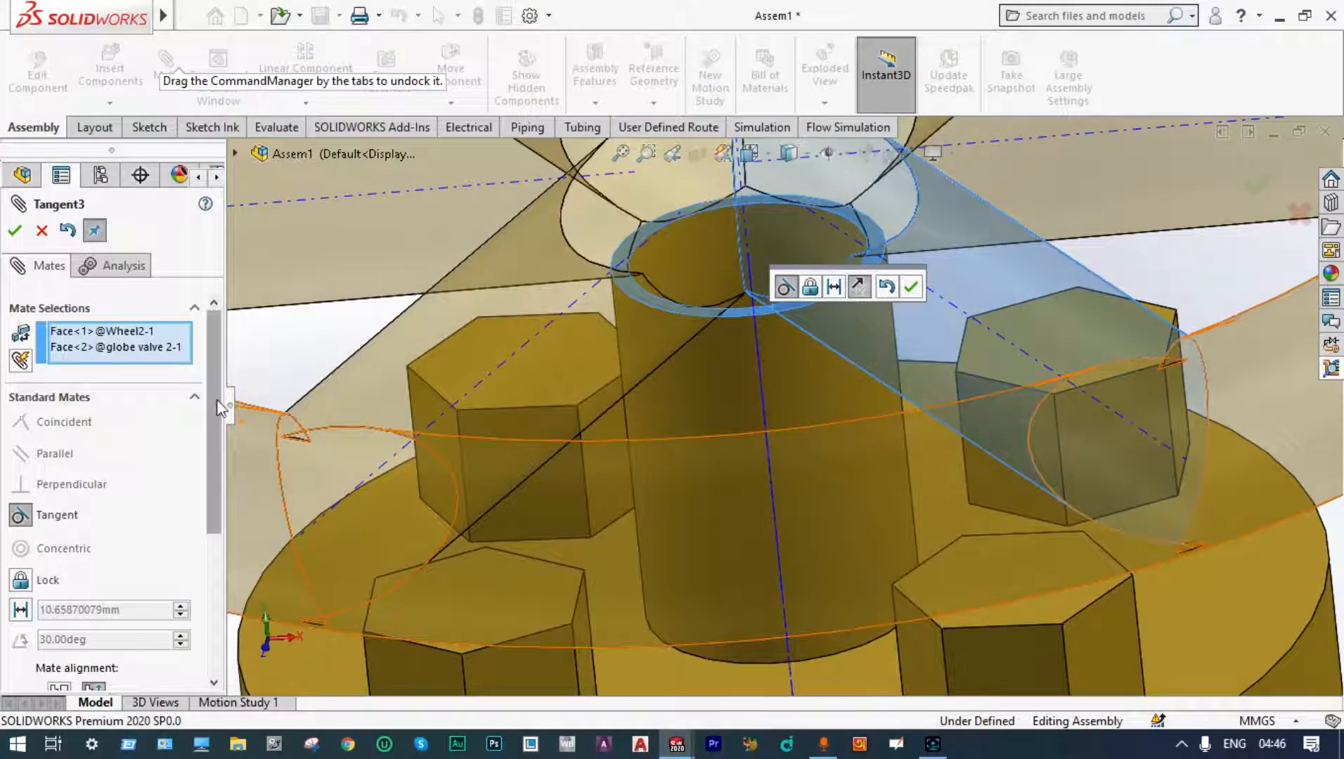
drag(216, 400, 207, 552)
click(195, 513)
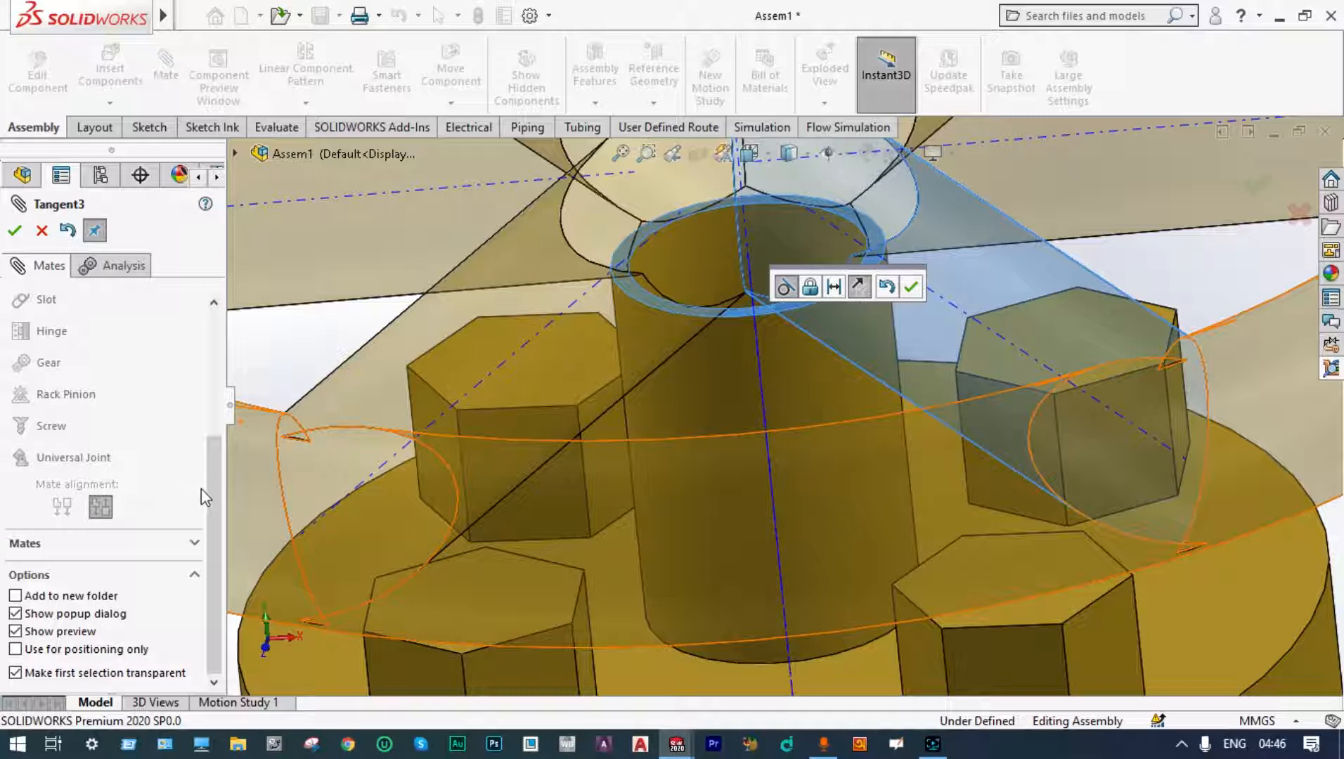
drag(209, 492, 211, 406)
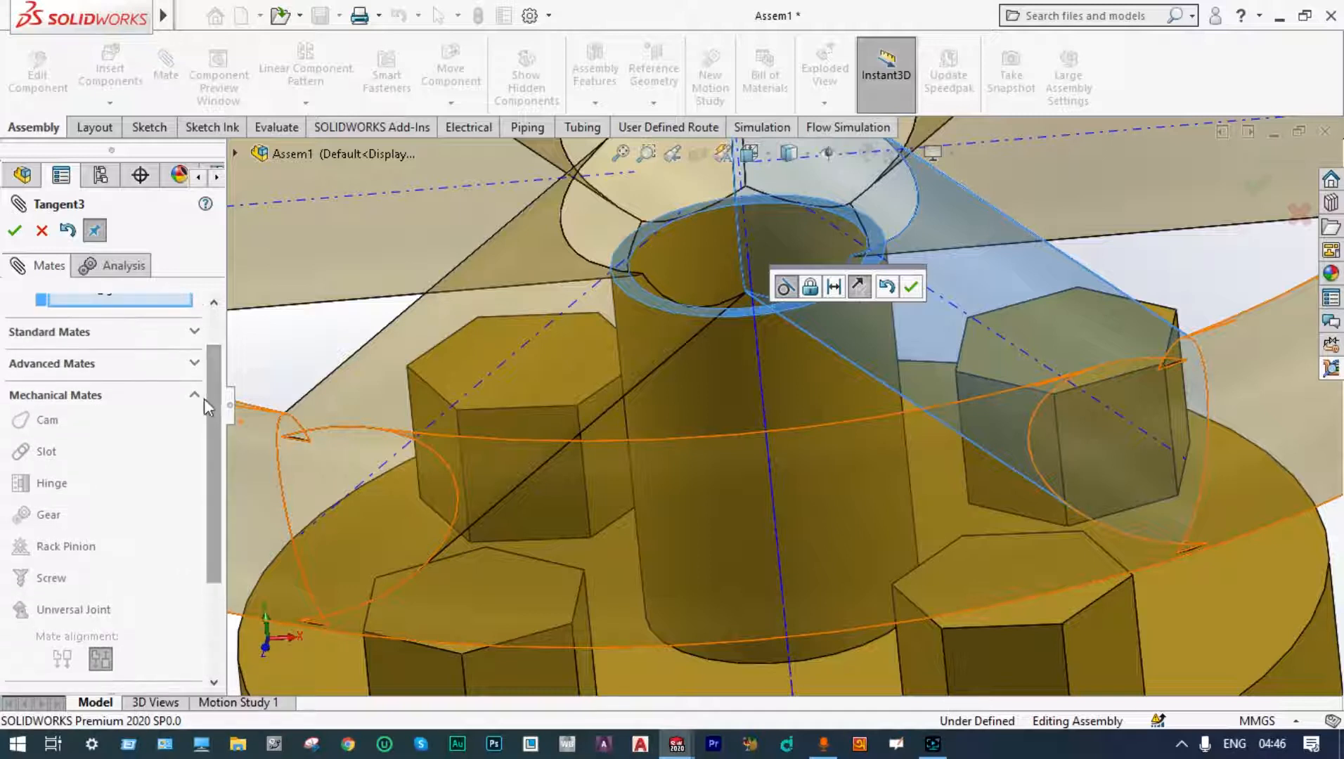
click(194, 364)
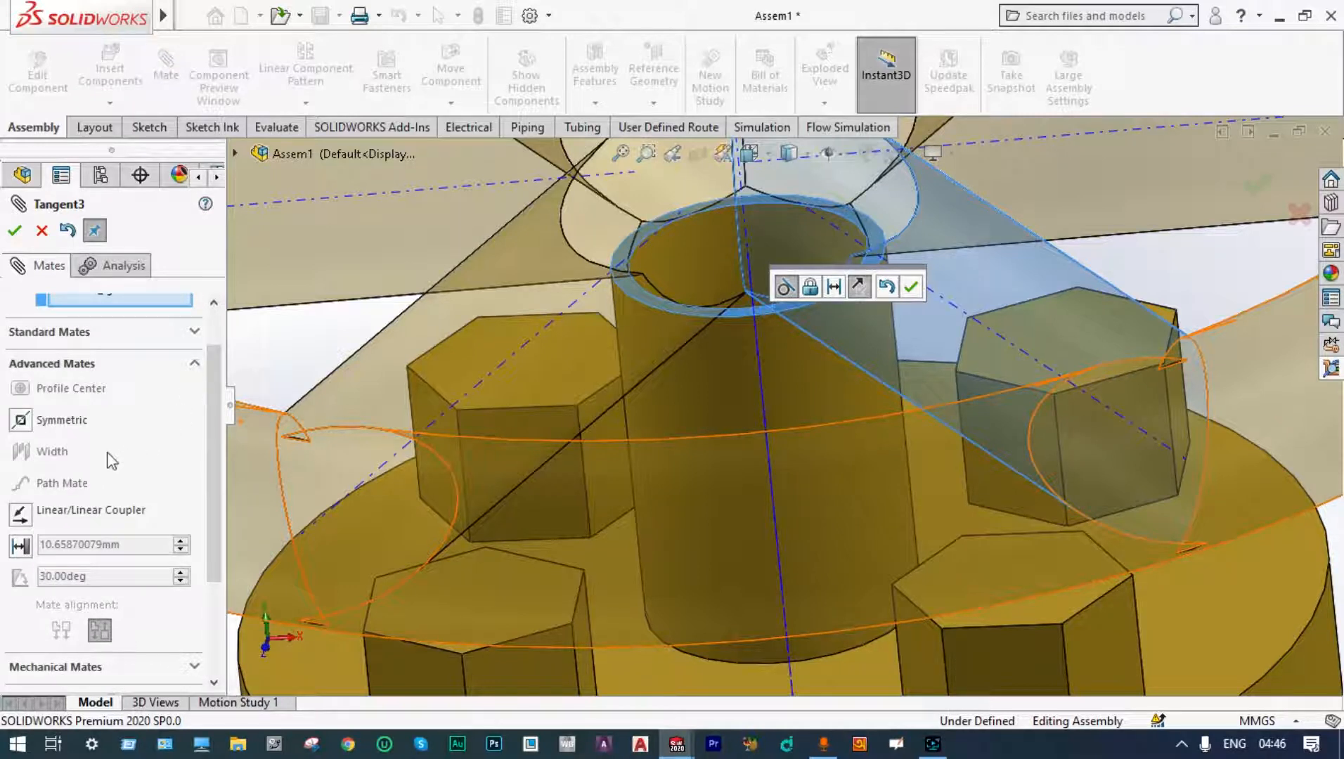
click(21, 546)
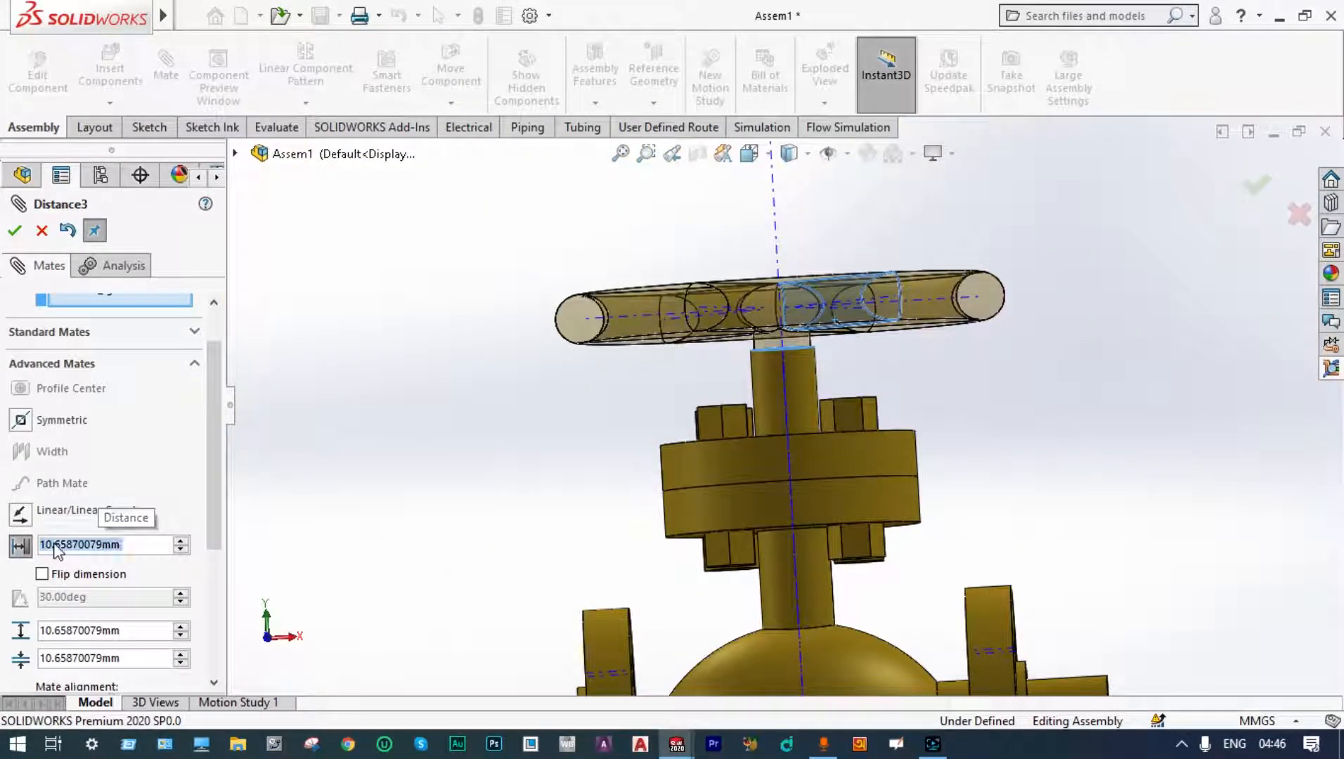
click(55, 544)
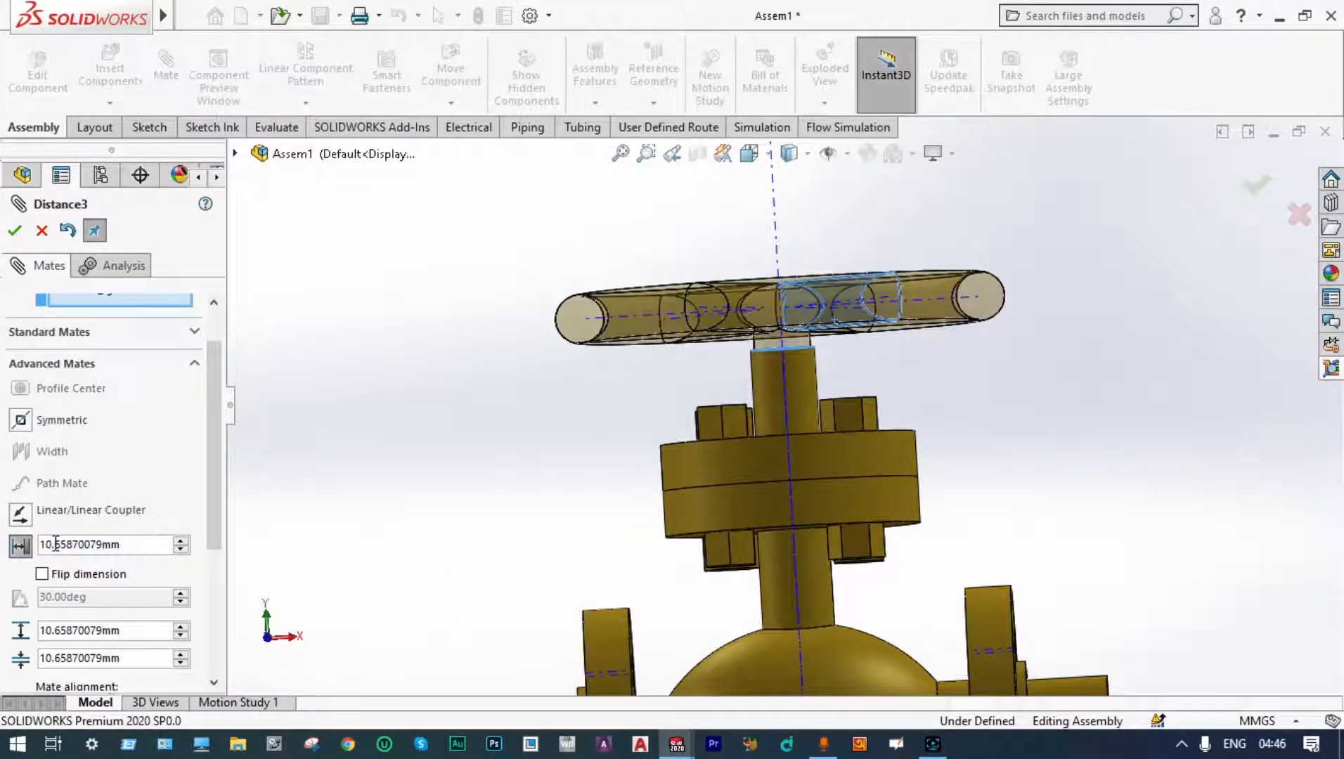
key(Delete)
key(Delete)
key(Delete)
key(Delete)
key(Delete)
key(Delete)
key(Delete)
key(Delete)
key(Delete)
key(Delete)
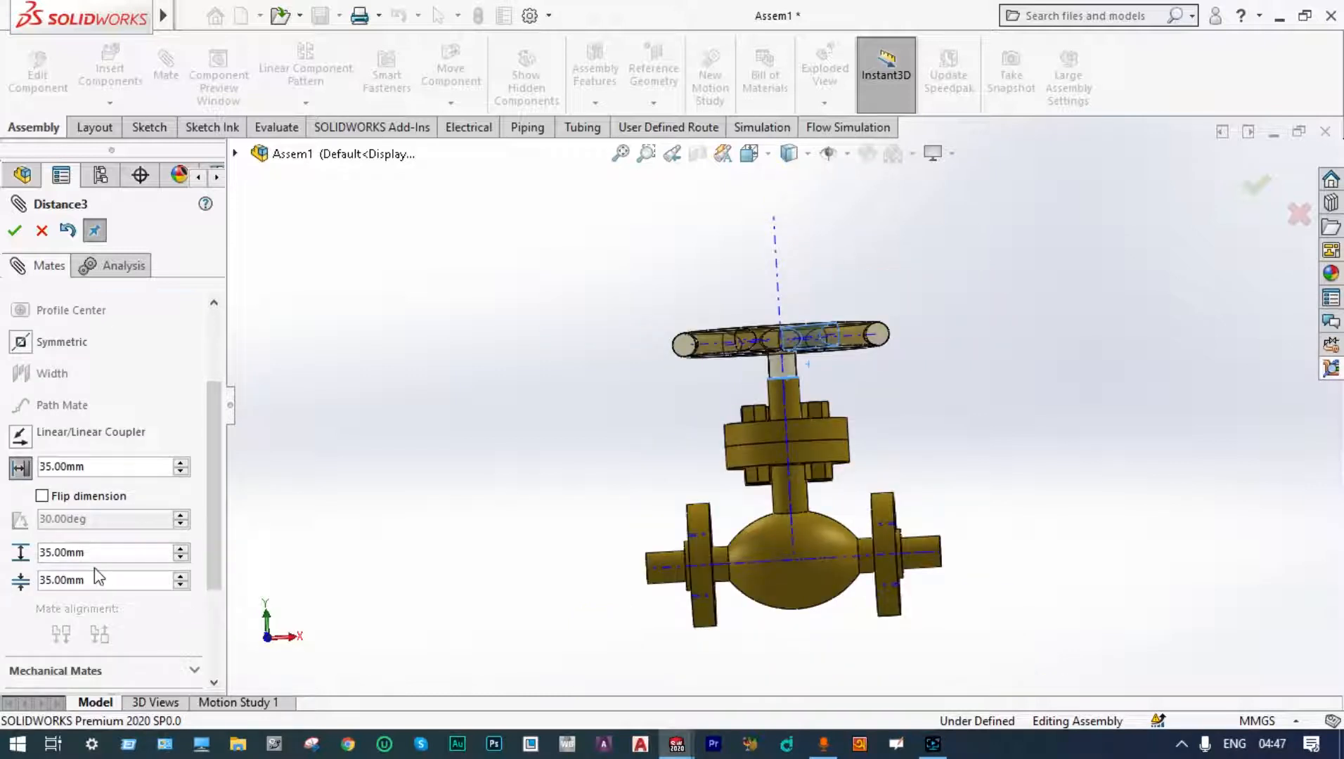
key(Left)
key(Delete)
key(Delete)
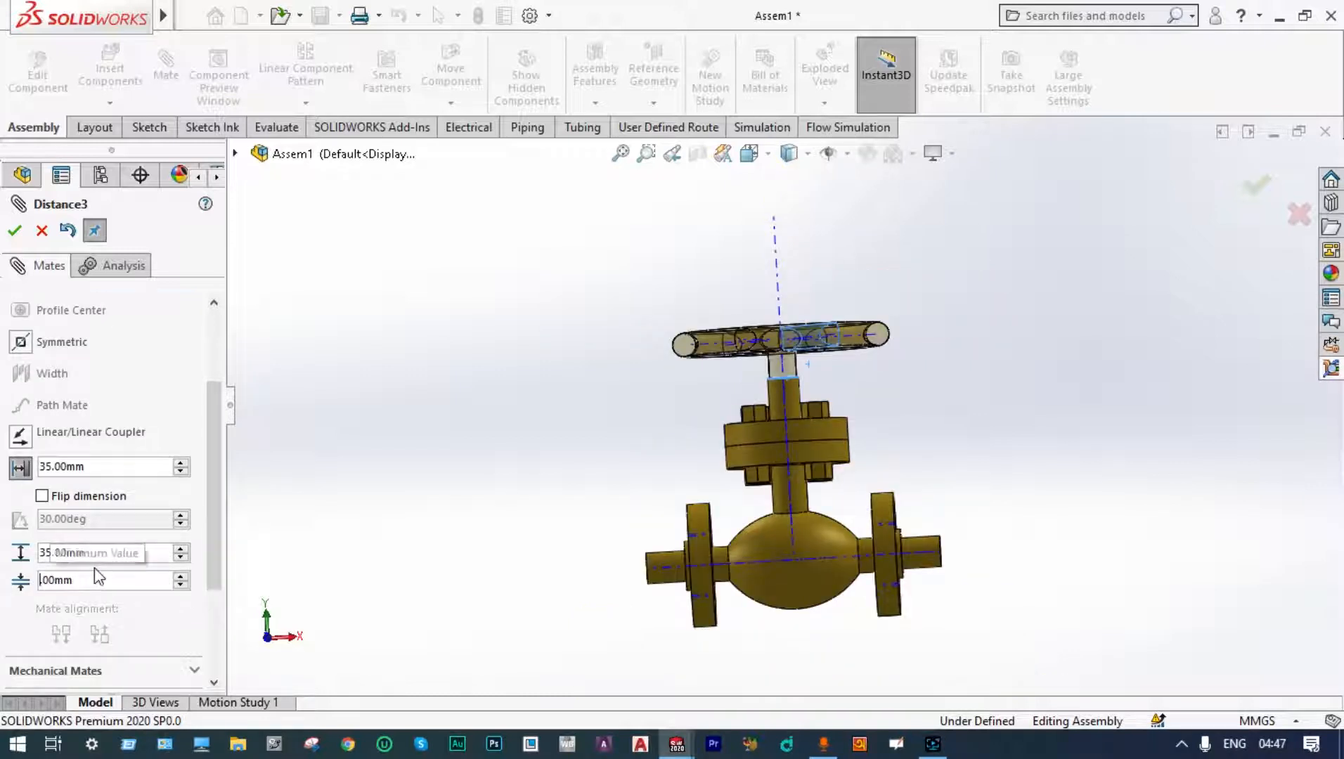
text(0.)
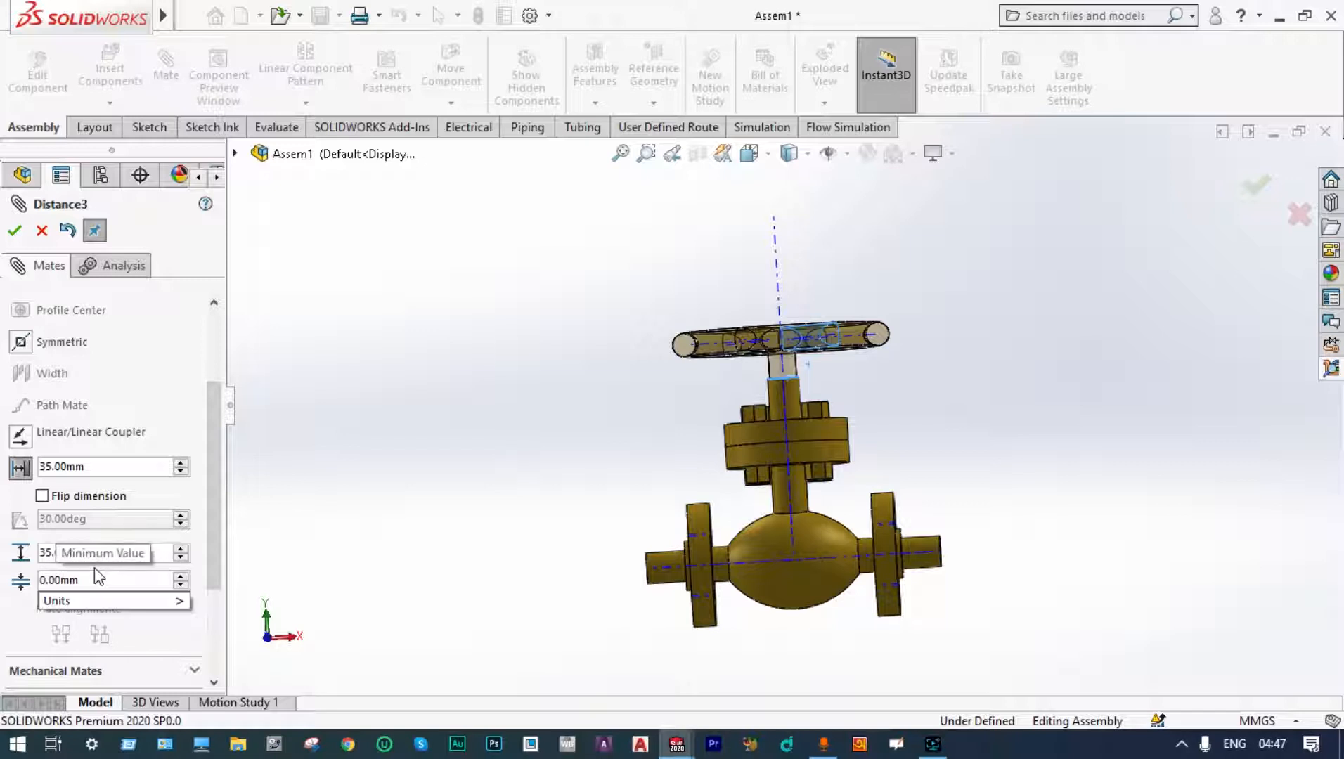
key(Return)
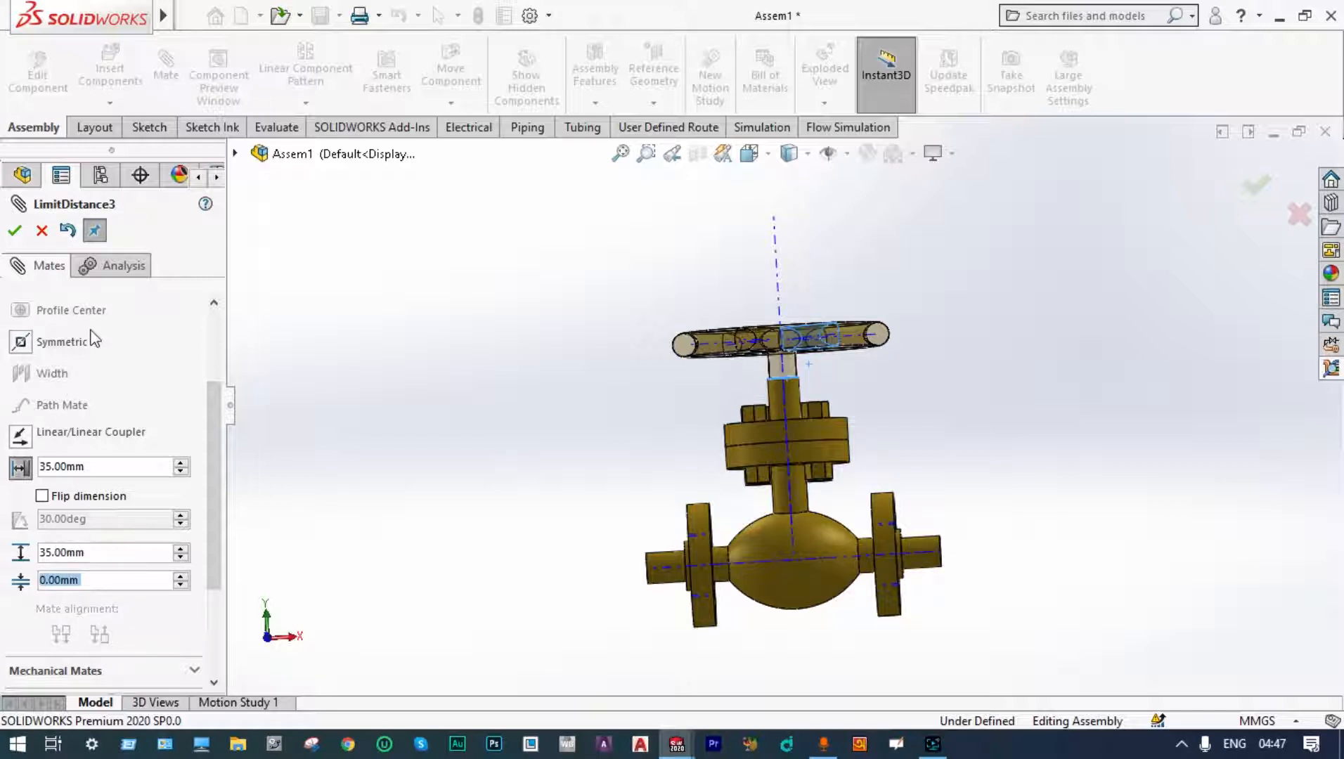
click(14, 230)
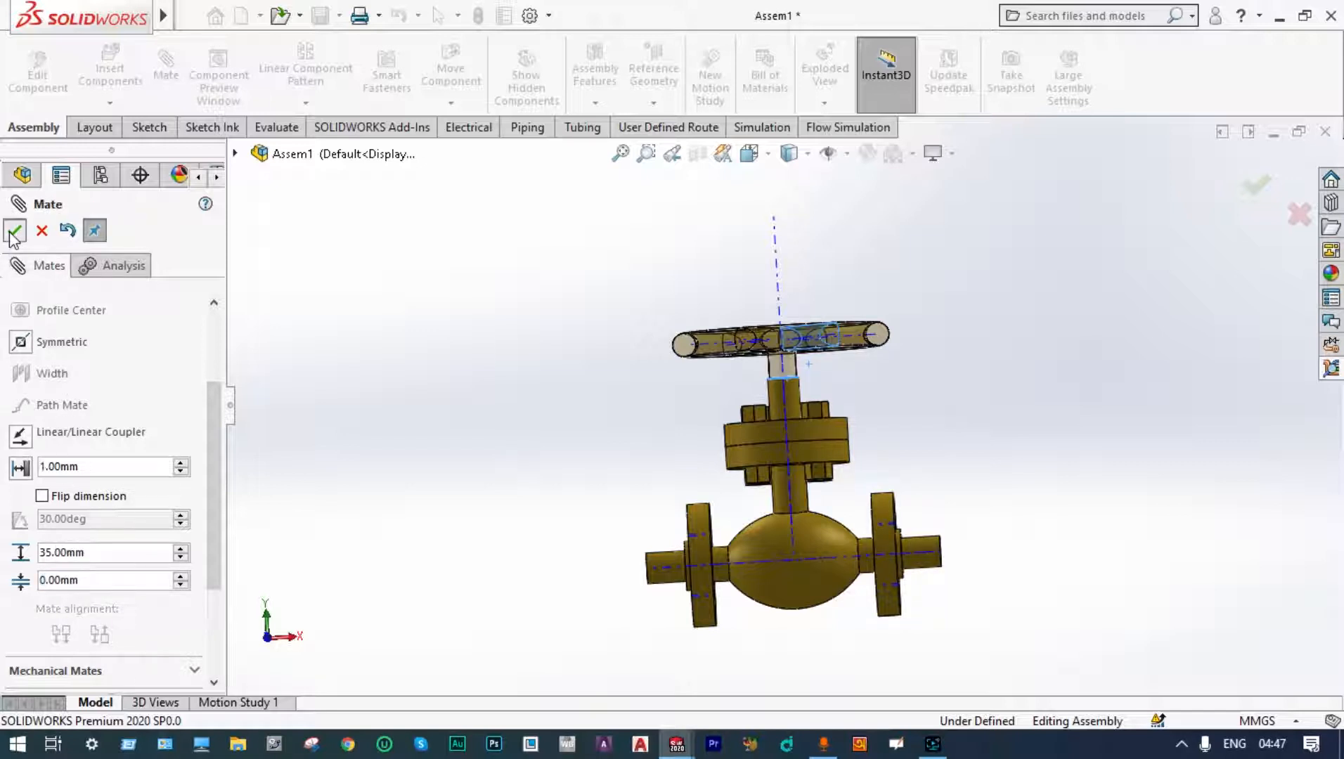
key(Escape)
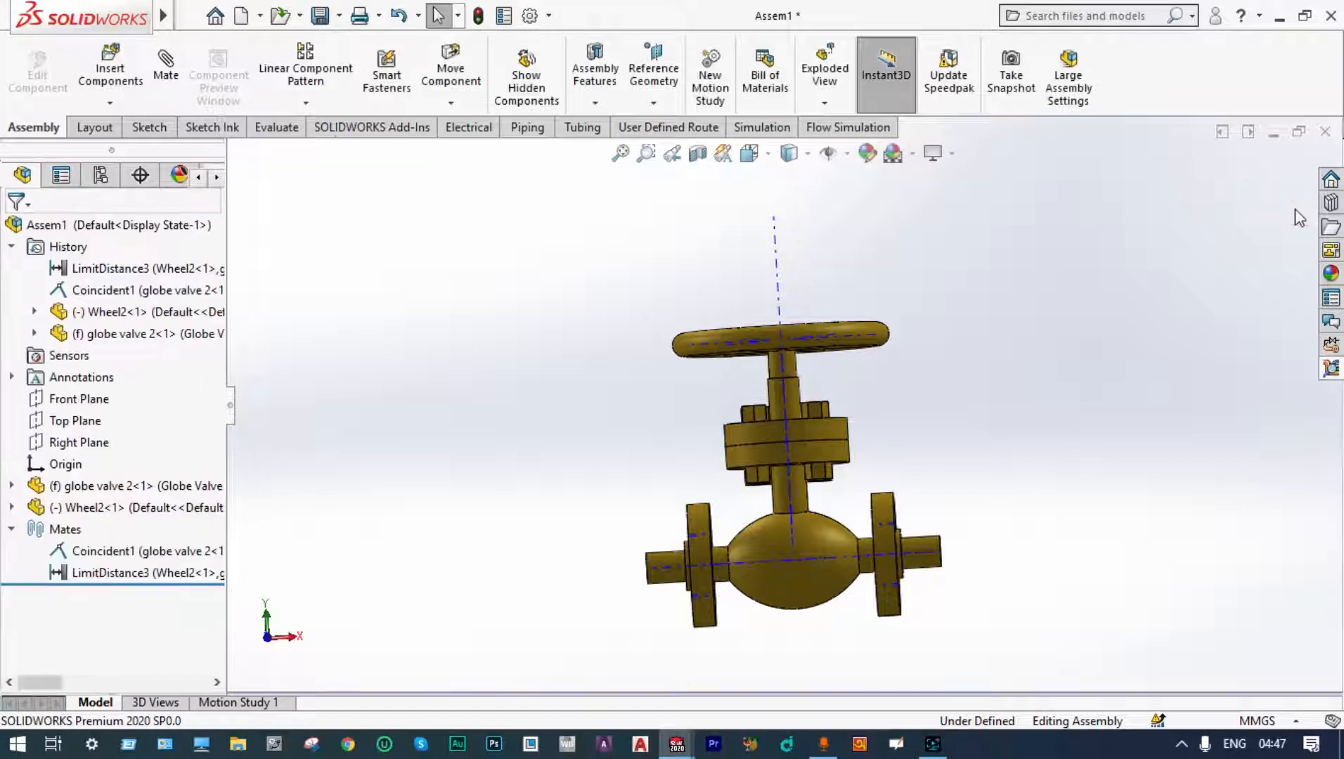
Step: Turn on the section view and drag the wheel up and down to test its travel along the valve stem
click(698, 159)
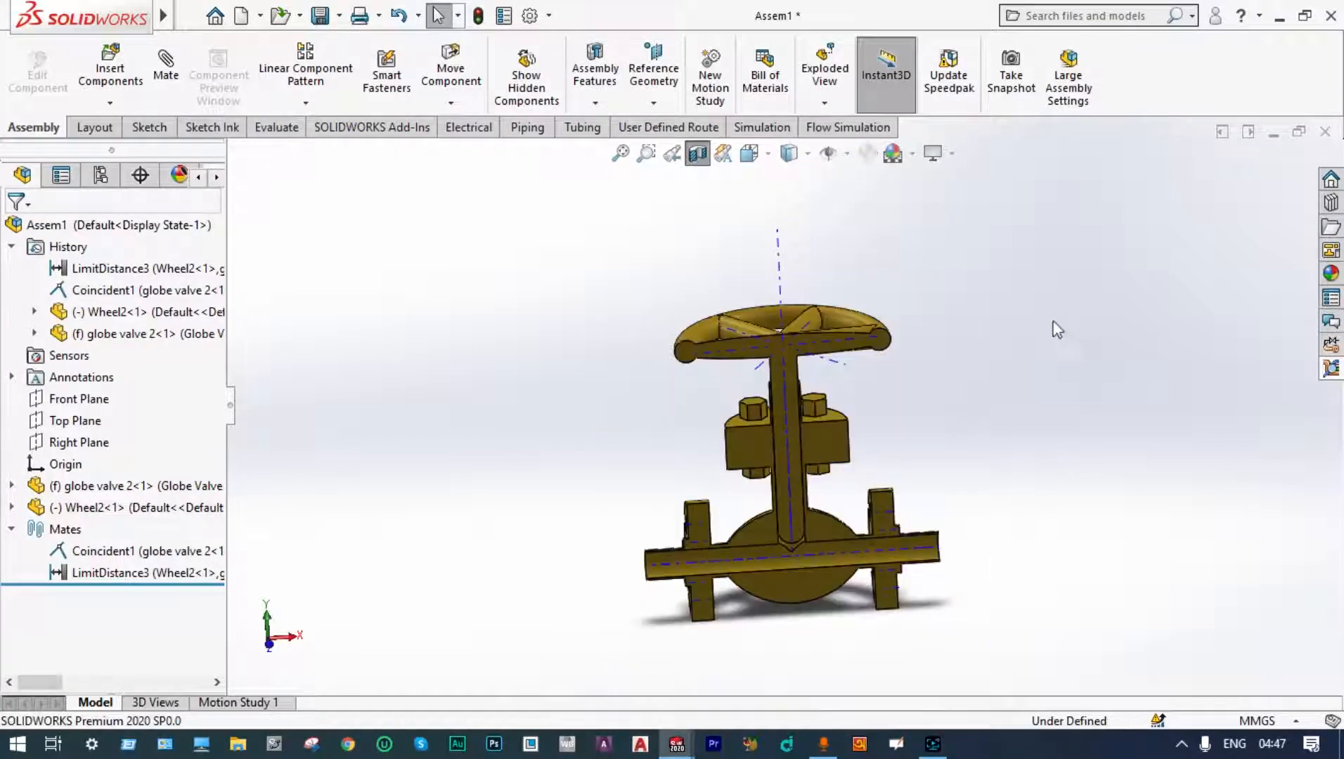
drag(882, 327, 875, 427)
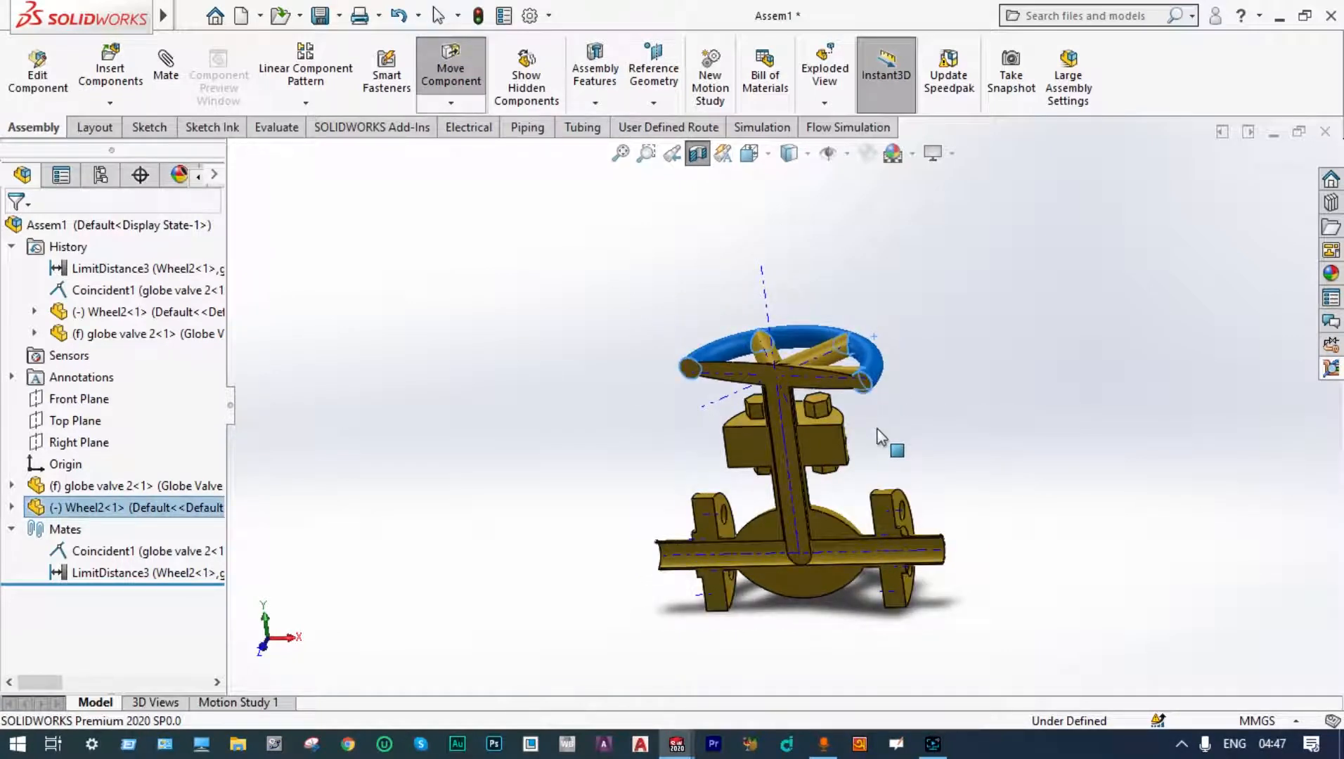
drag(877, 429, 906, 346)
scroll(823, 452, down, 2)
scroll(826, 452, up, 2)
middle_drag(829, 450, 887, 354)
scroll(787, 316, down, 3)
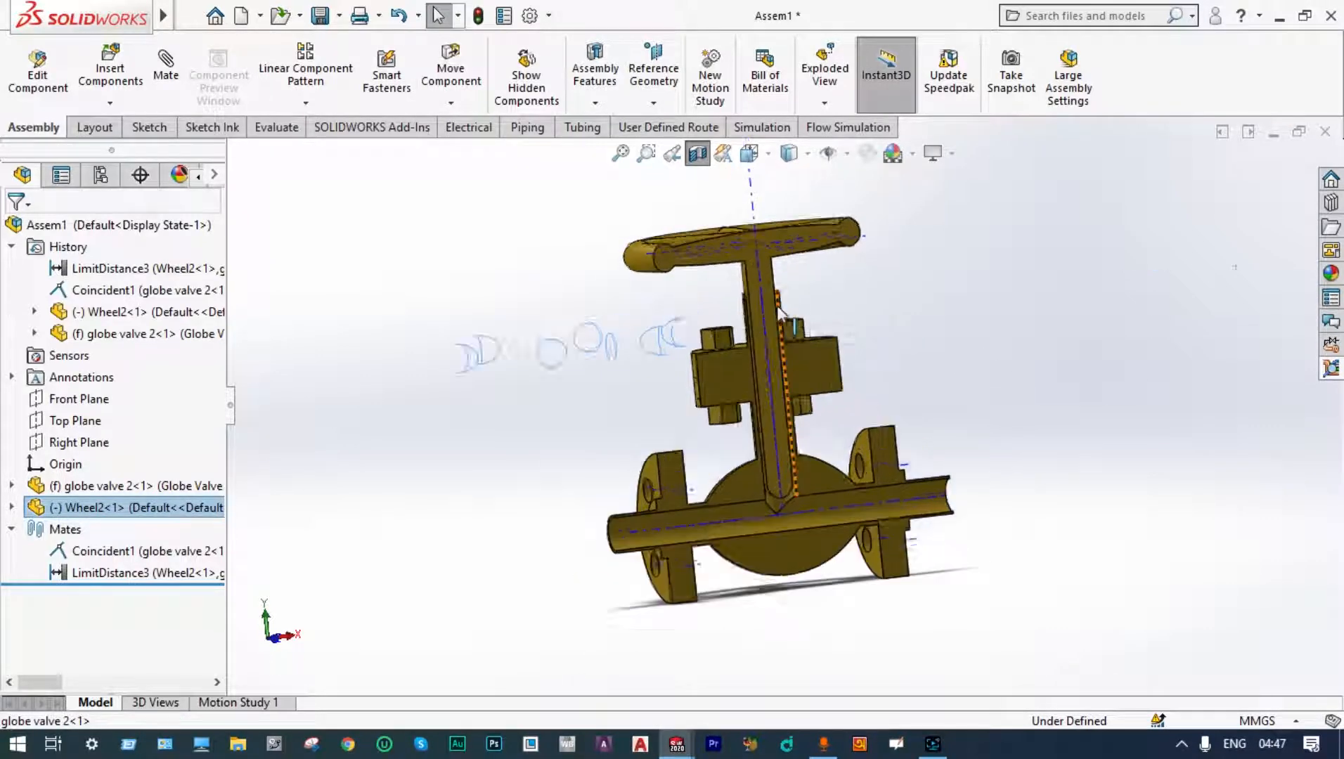
click(673, 258)
middle_drag(672, 258, 916, 286)
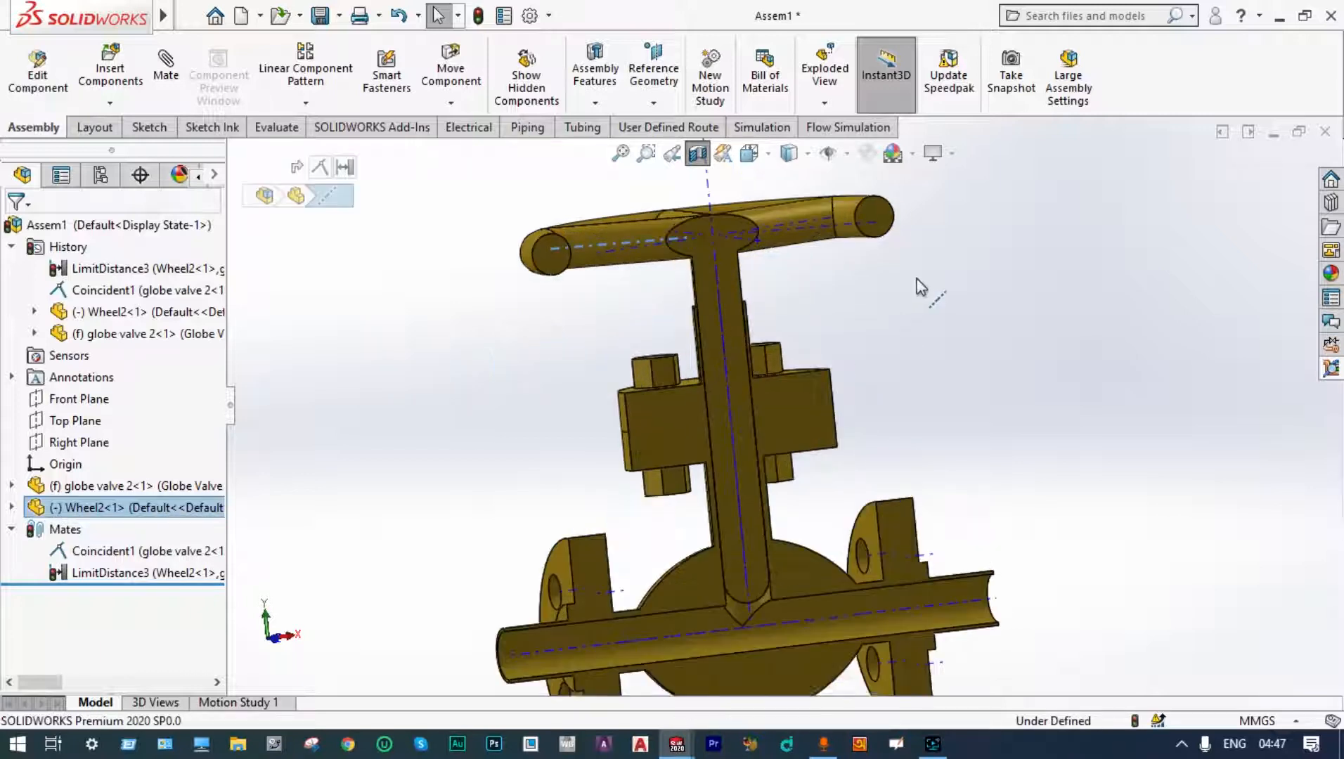
drag(887, 215, 888, 305)
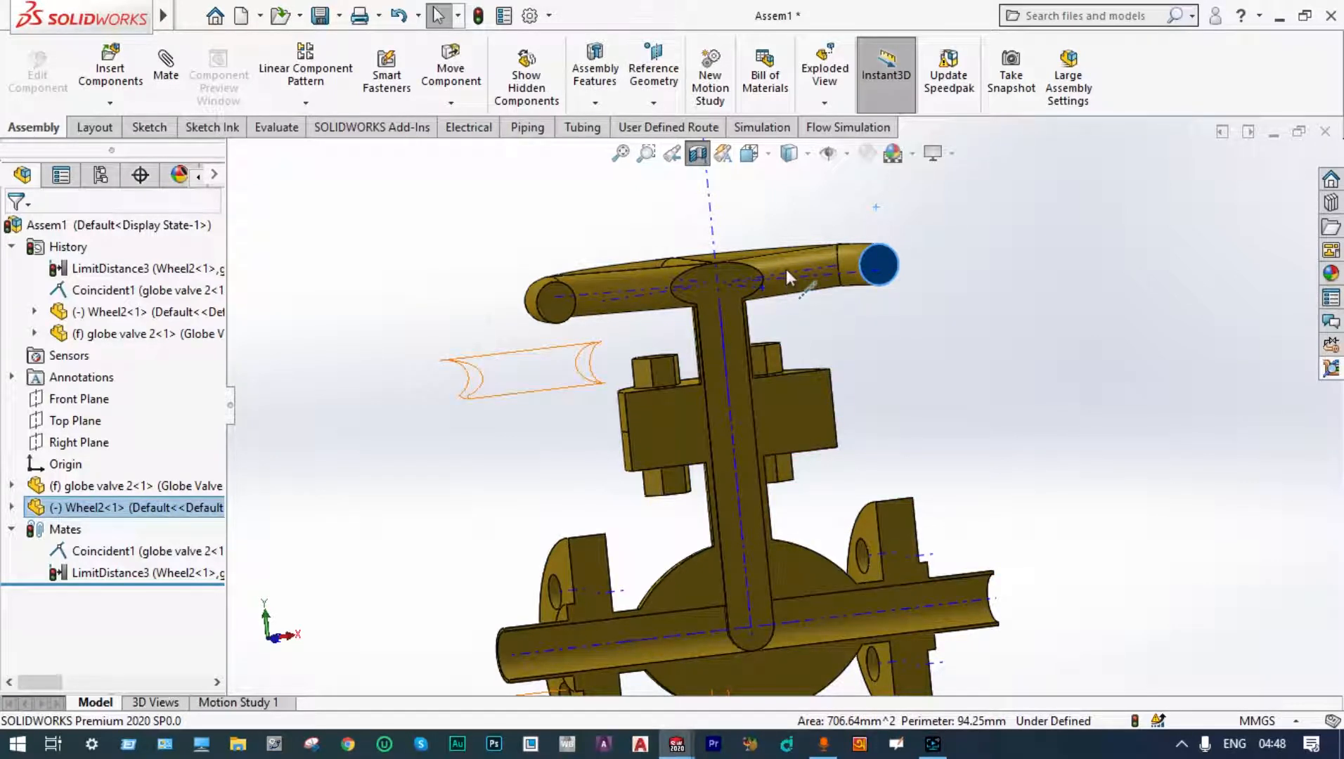
drag(786, 270, 827, 210)
middle_drag(622, 345, 669, 420)
scroll(706, 617, up, 1)
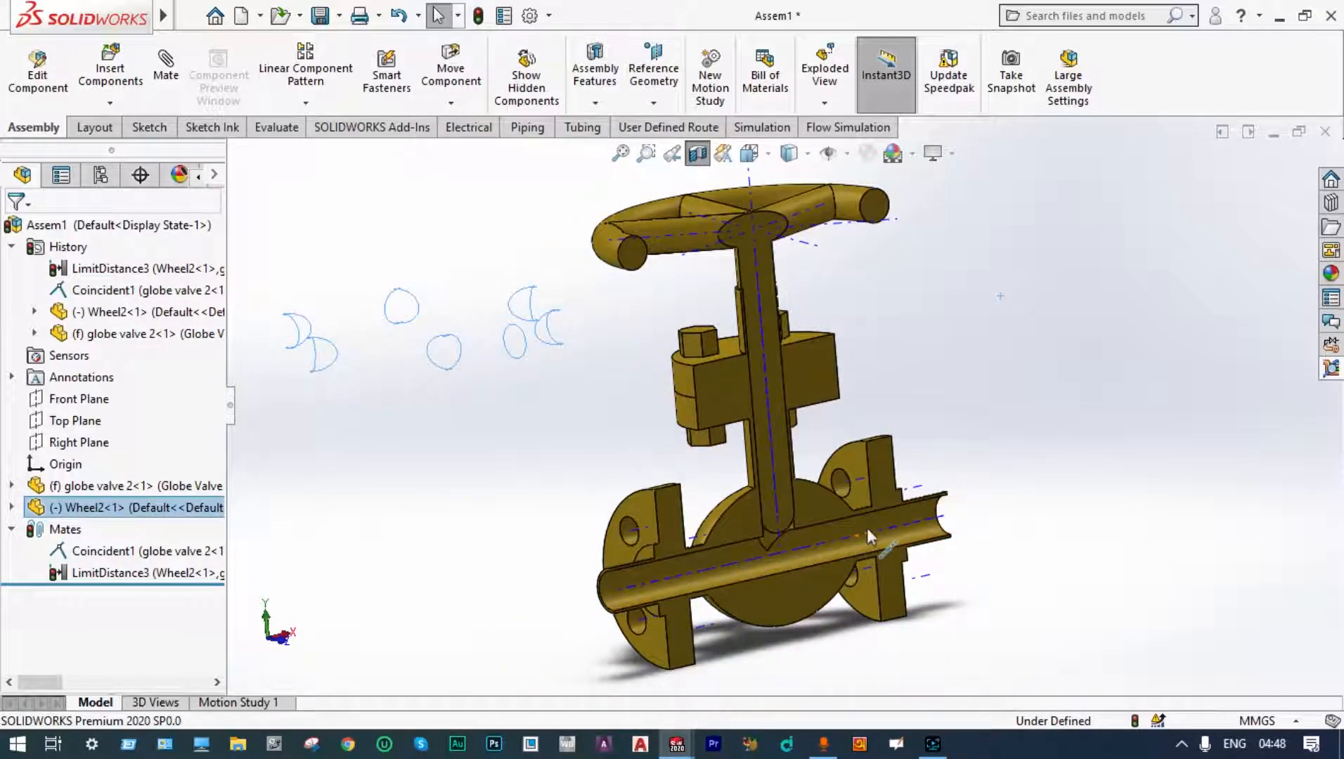
middle_drag(993, 453, 897, 333)
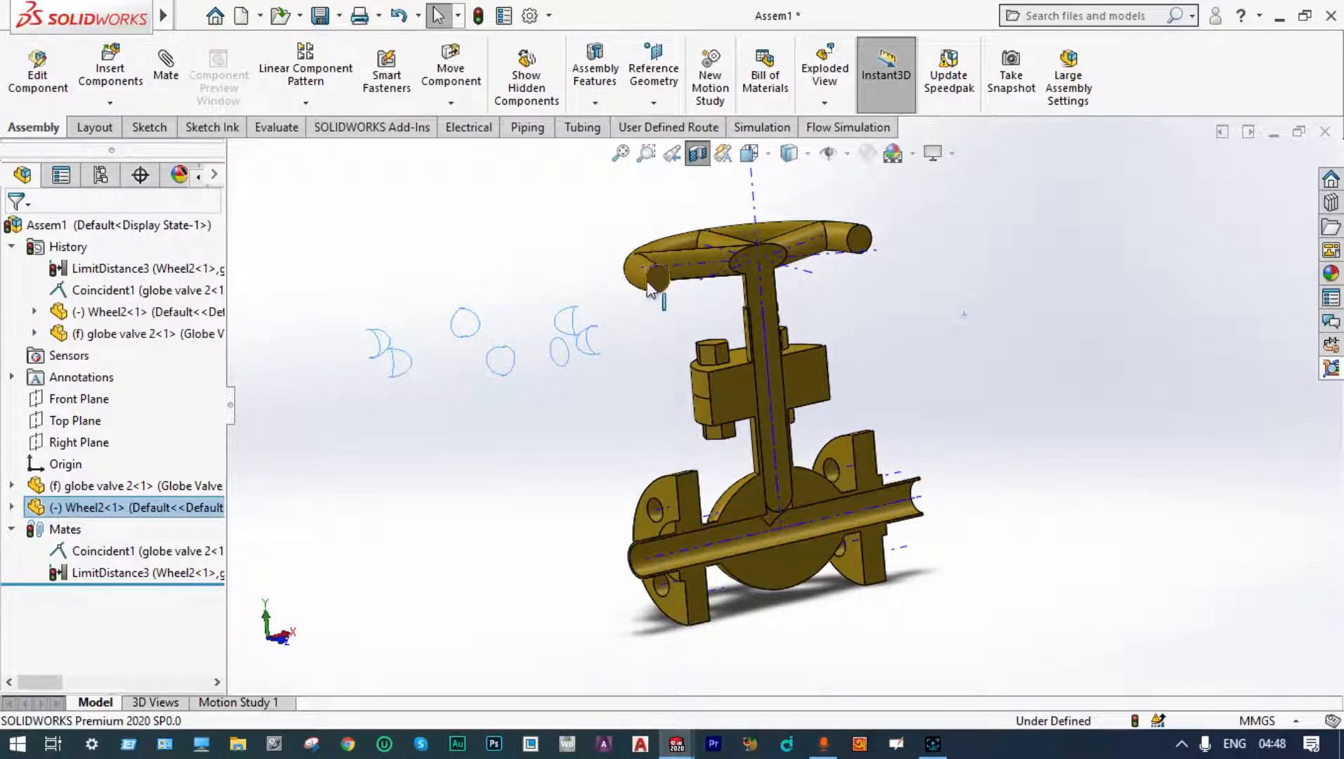
mouse_move(640, 274)
mouse_down()
mouse_move(737, 292)
mouse_move(885, 370)
mouse_up()
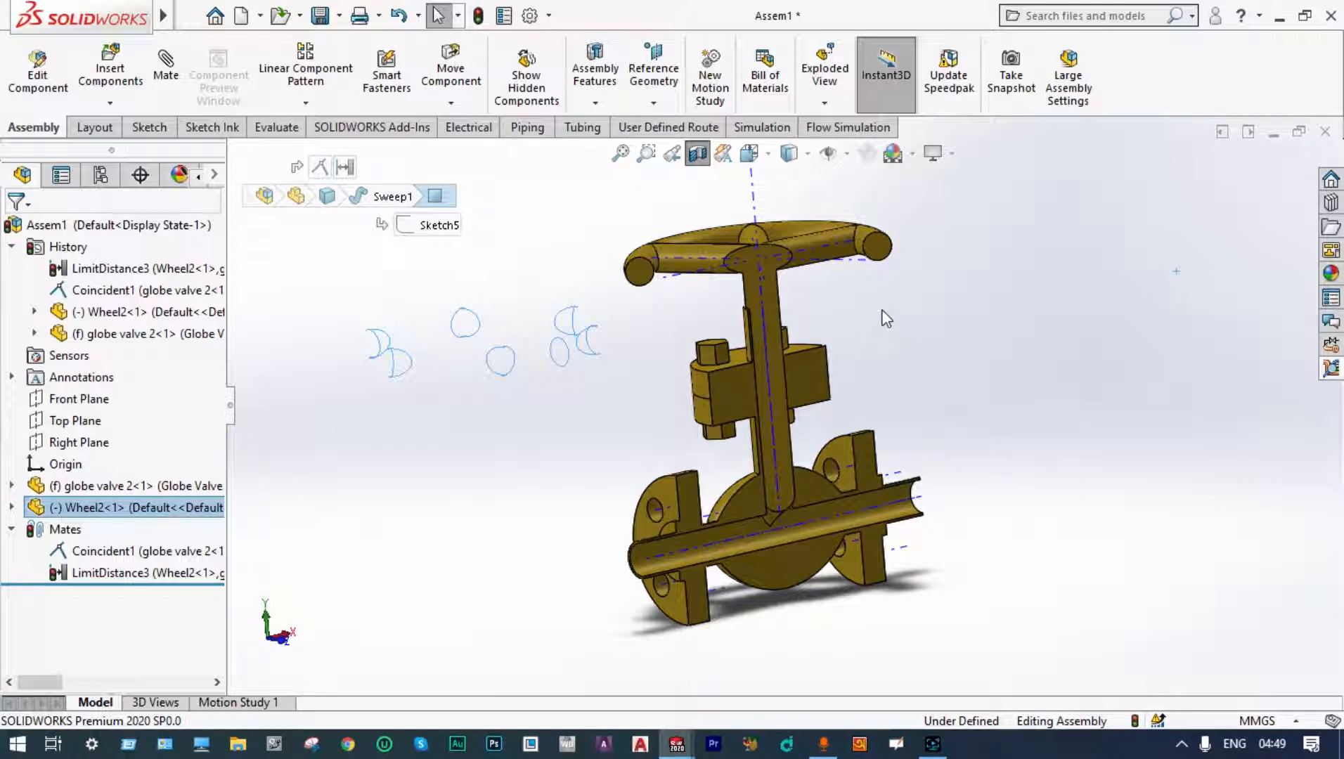
click(1127, 274)
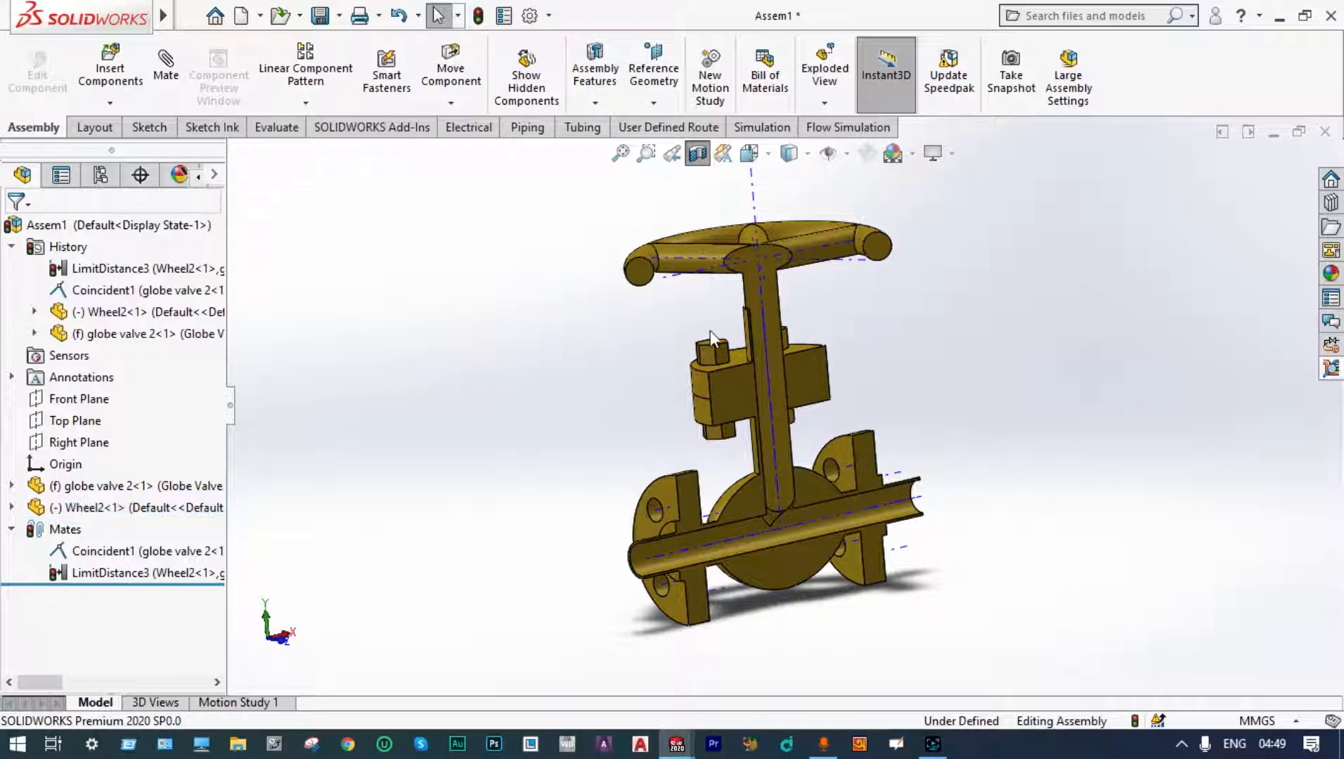
Step: Add a Screw mechanical mate between the wheel hub and the valve stem at 1 revolution per mm
click(166, 68)
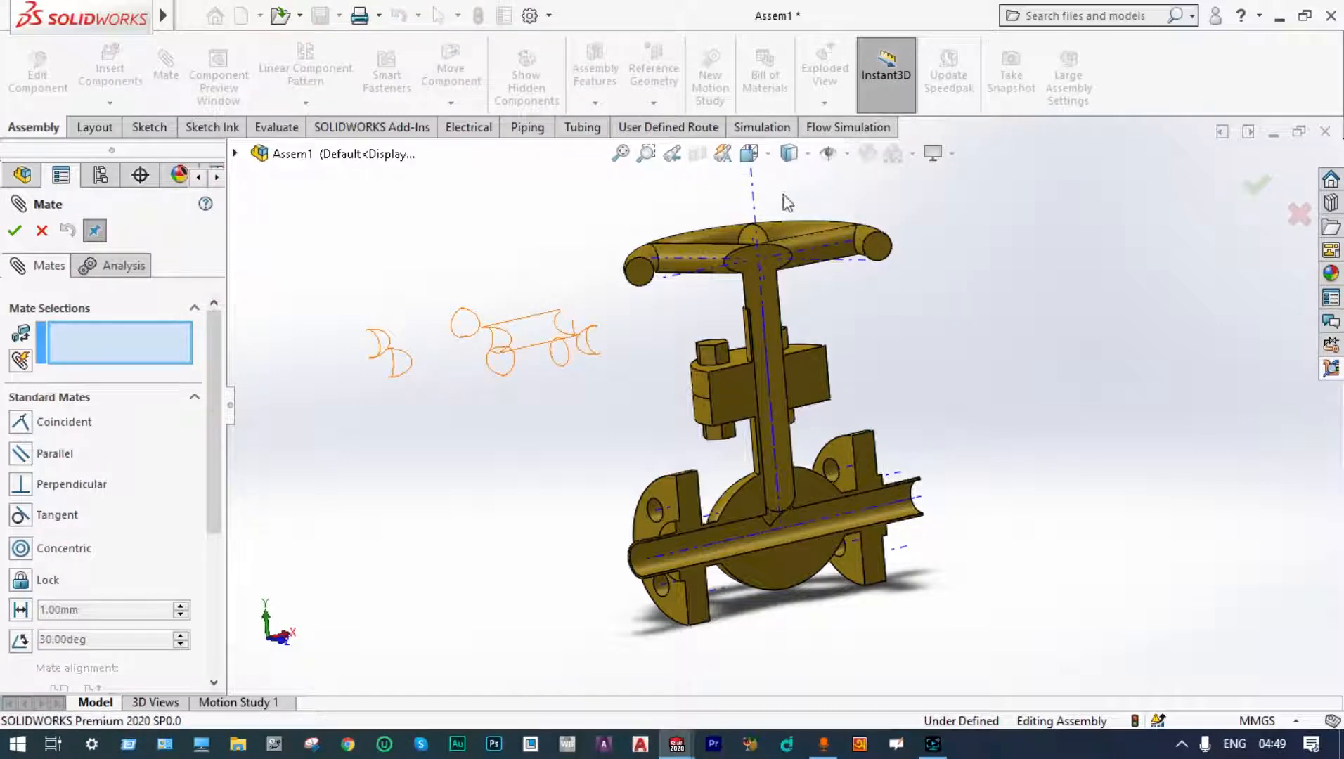
click(1299, 214)
click(698, 153)
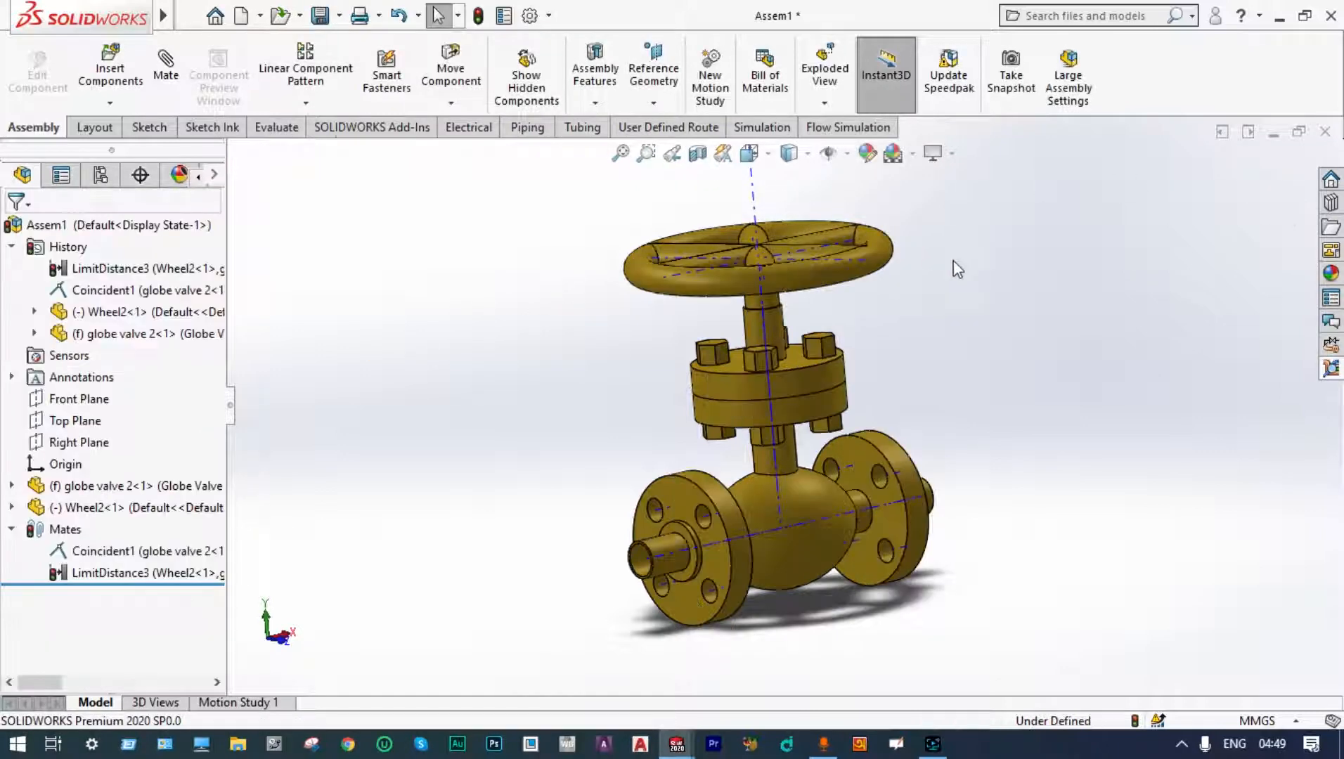
middle_drag(953, 260, 878, 205)
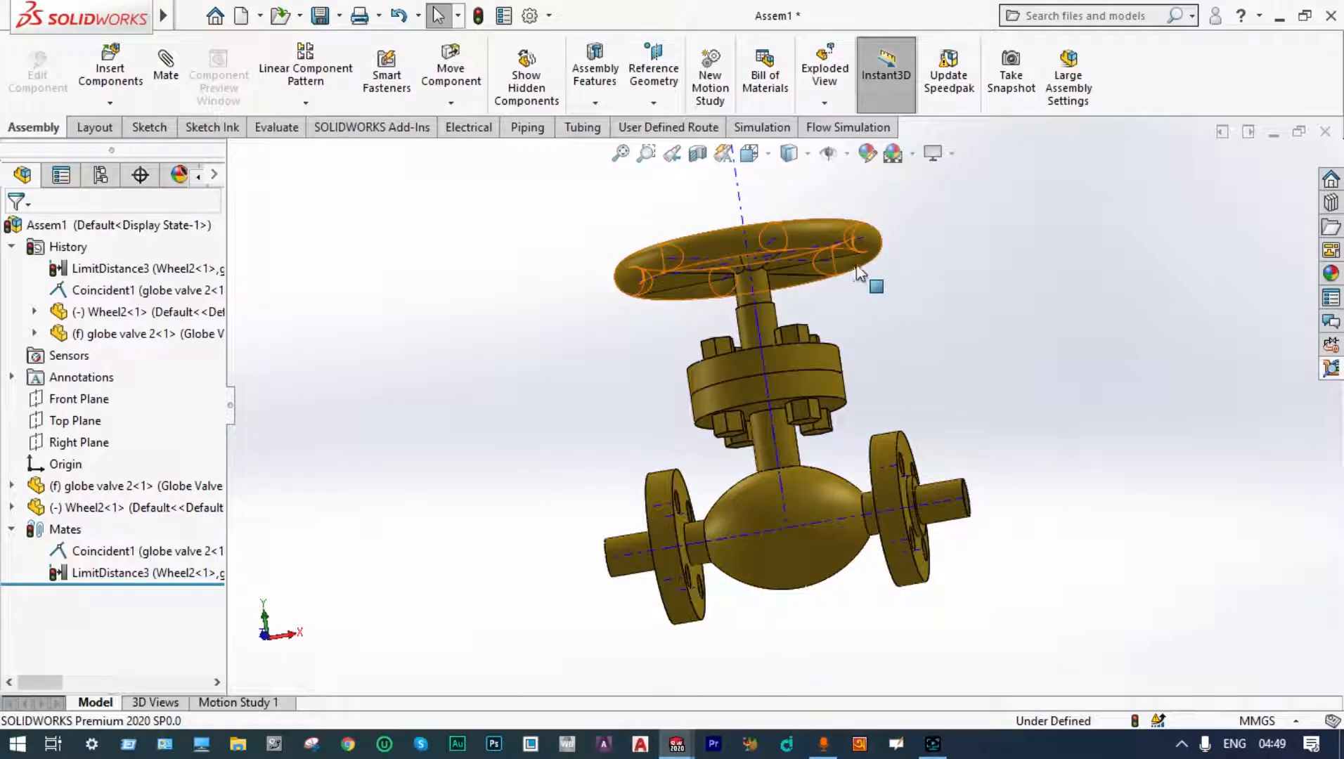
click(168, 70)
scroll(200, 520, down, 4)
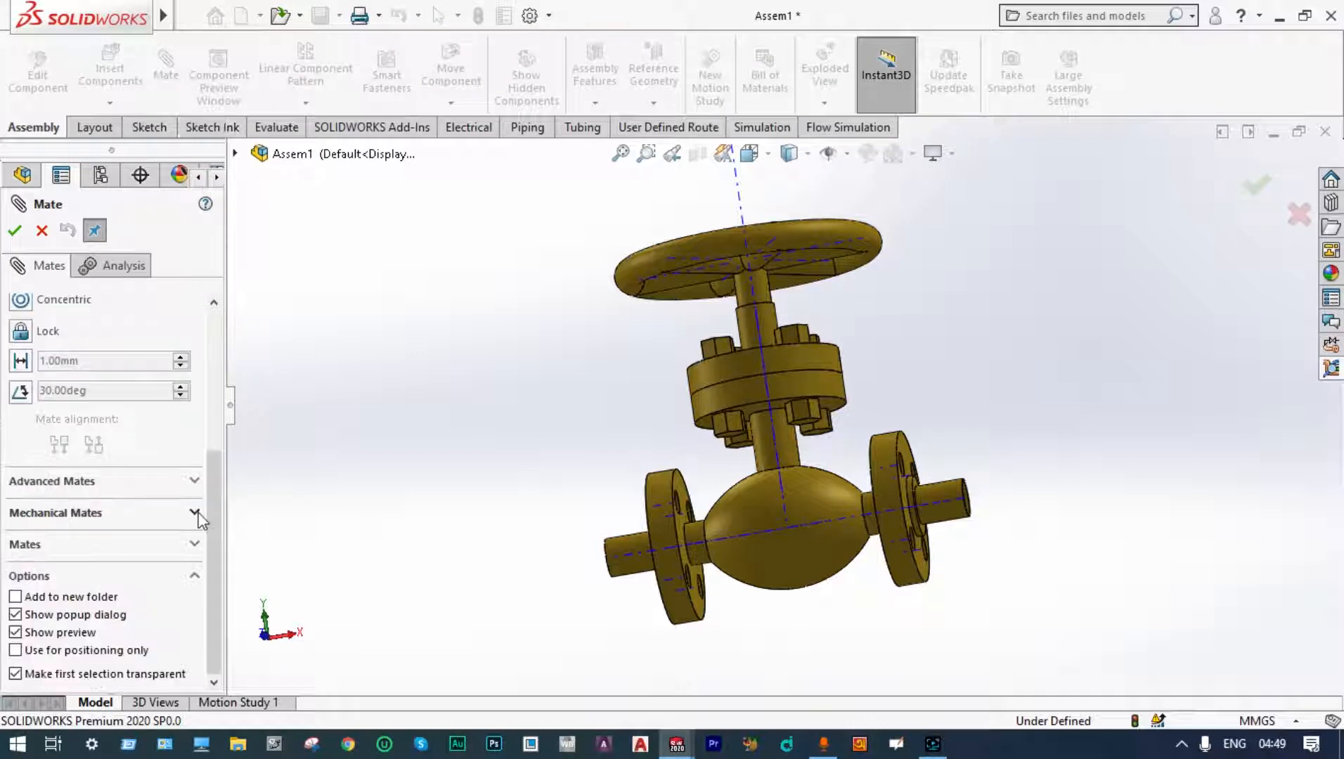
click(196, 516)
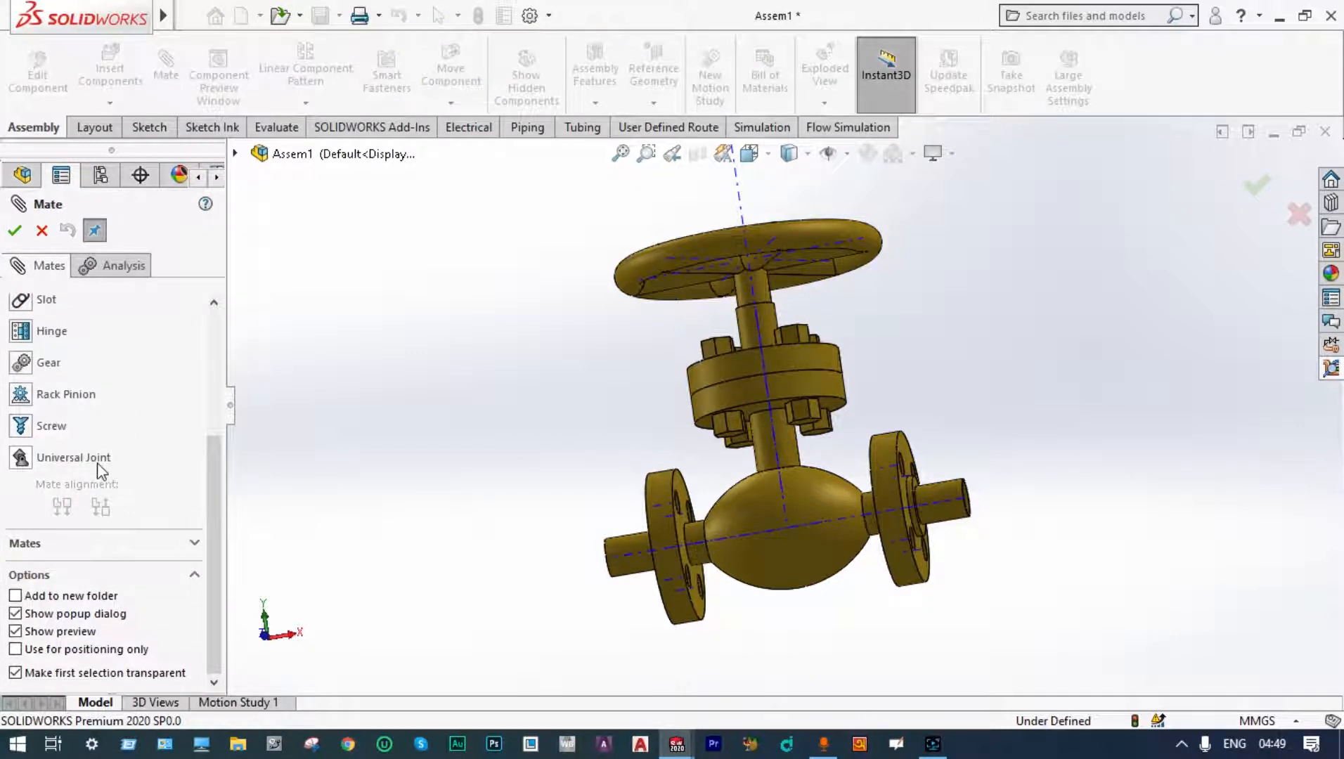
click(22, 425)
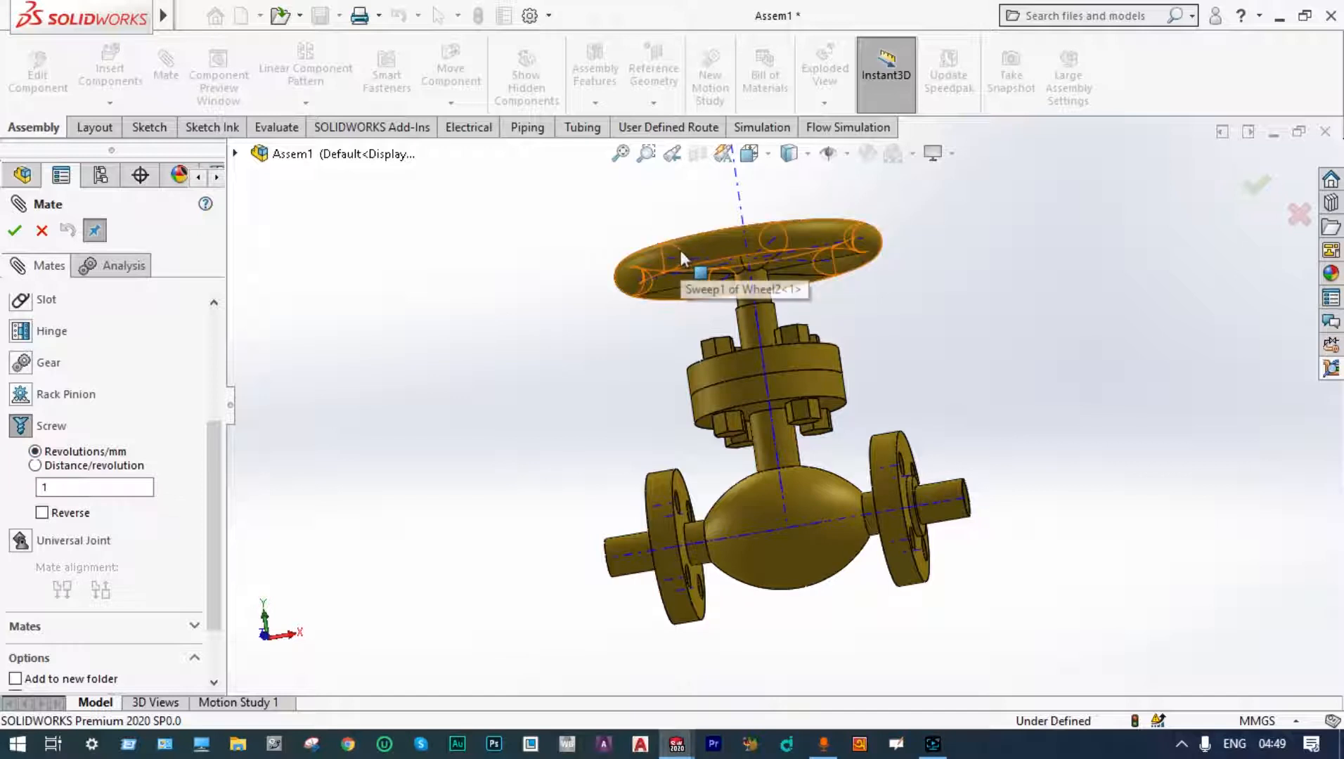
click(53, 483)
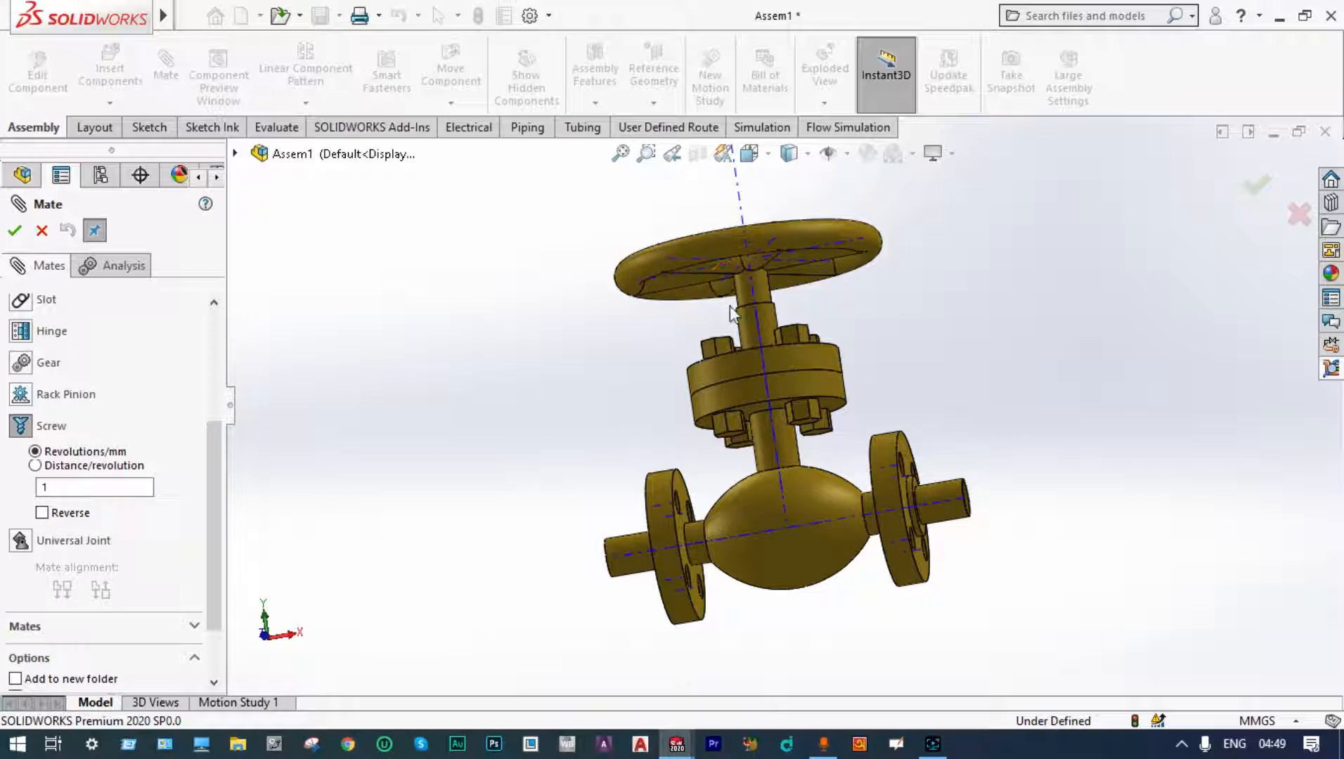
click(765, 315)
click(765, 297)
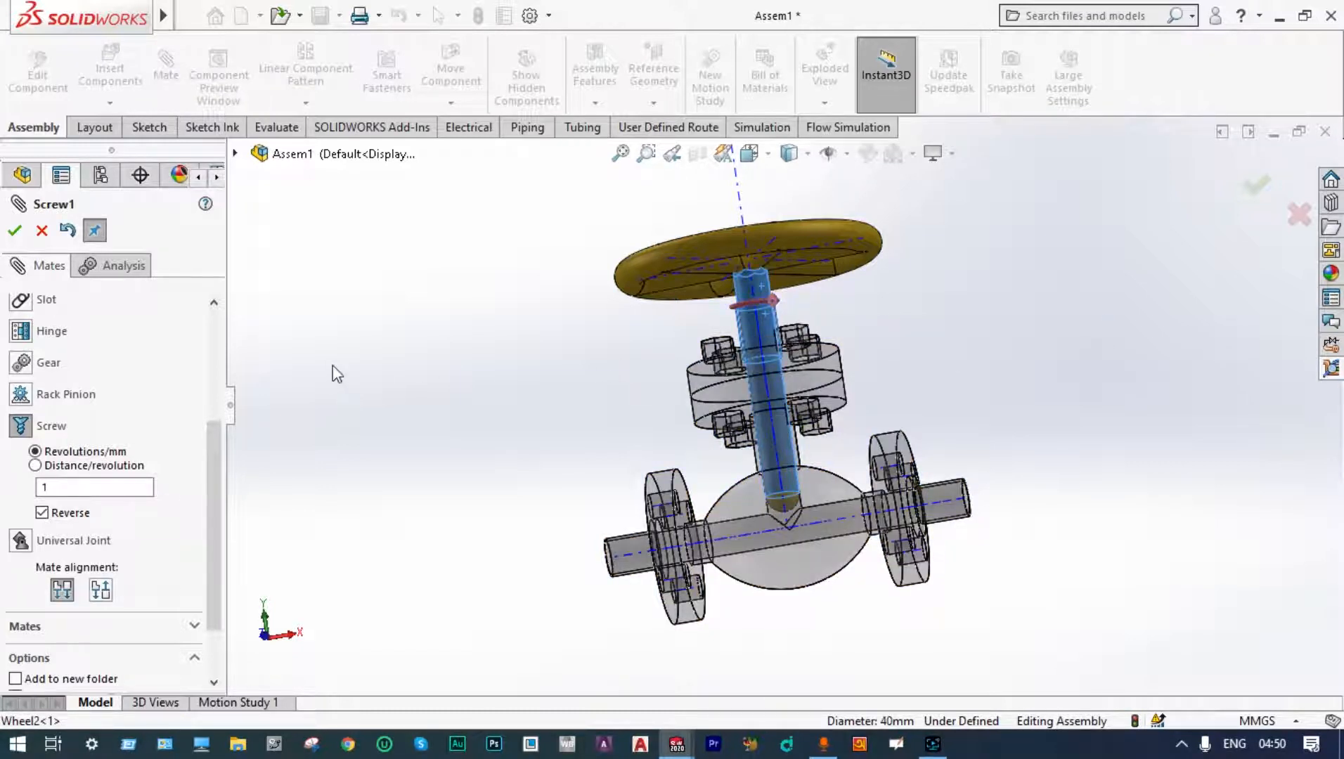
click(14, 232)
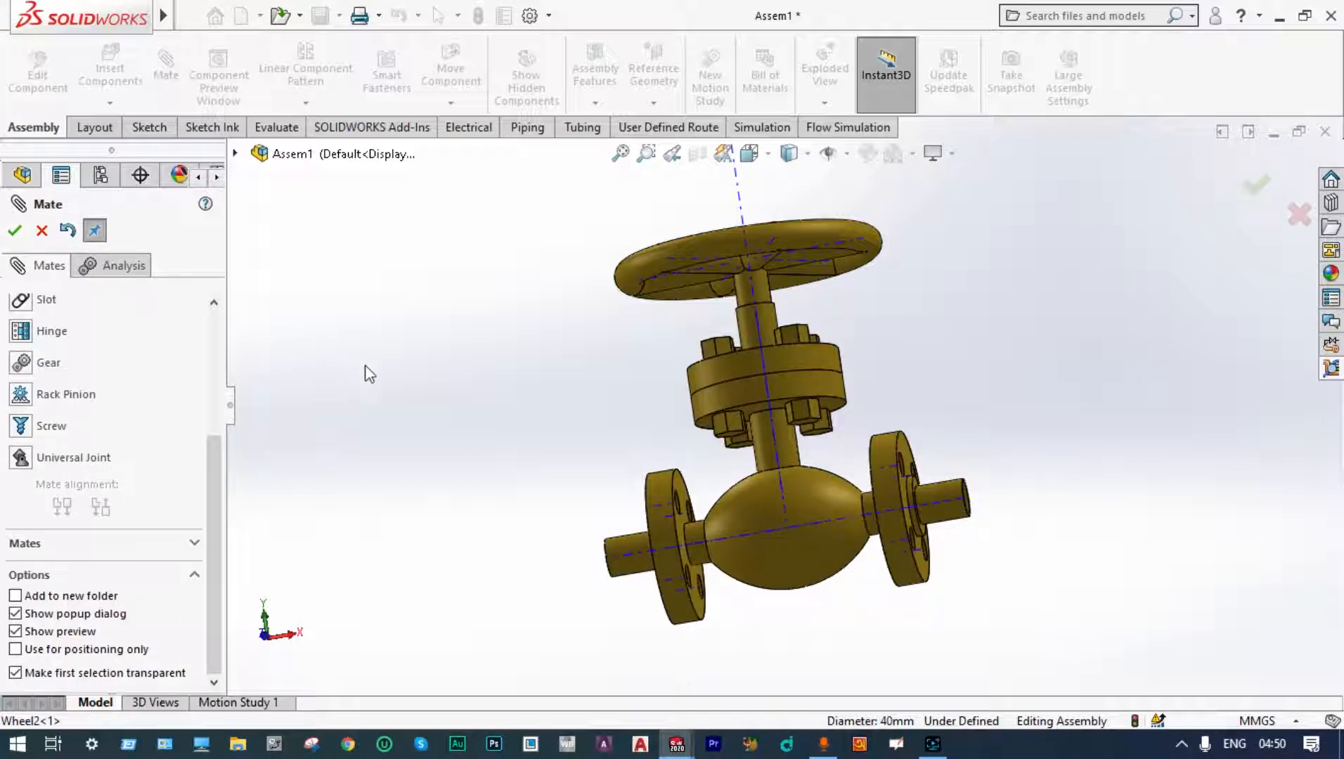
middle_drag(406, 374, 363, 441)
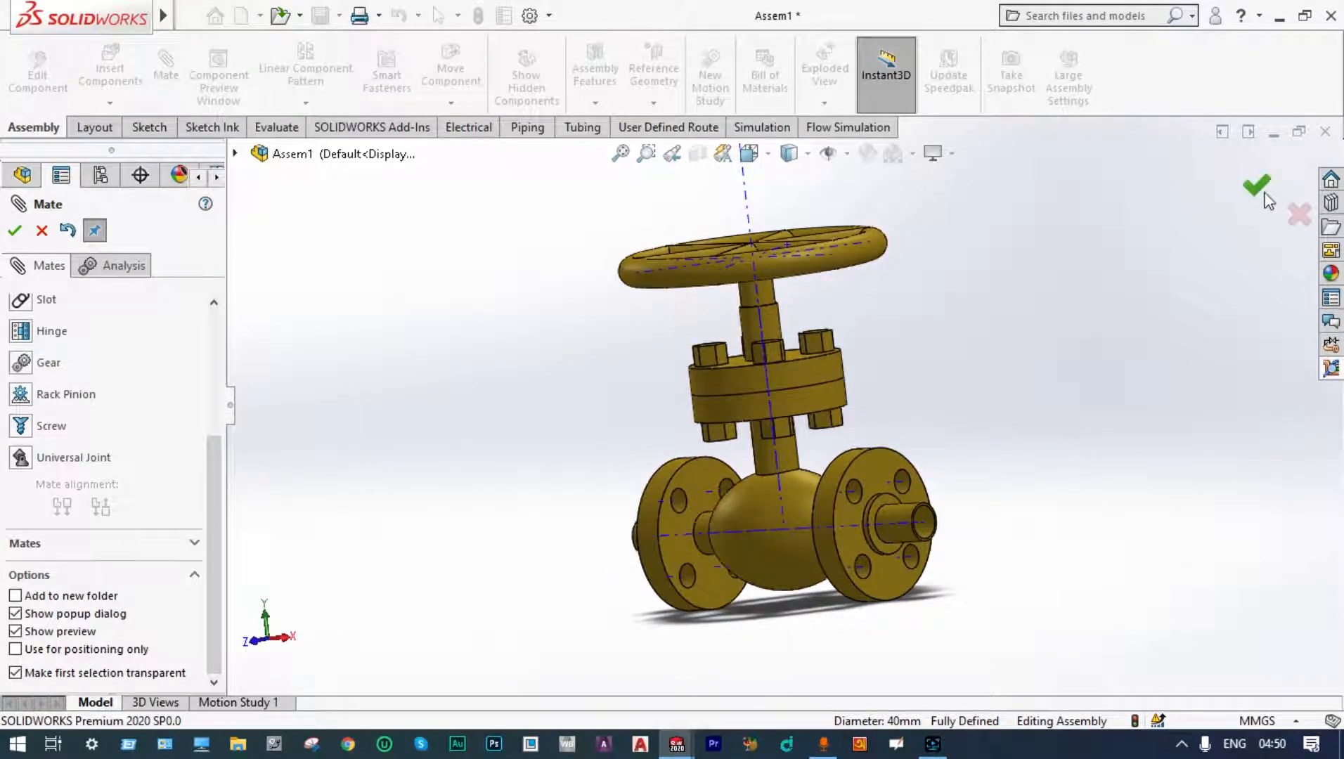
click(1257, 187)
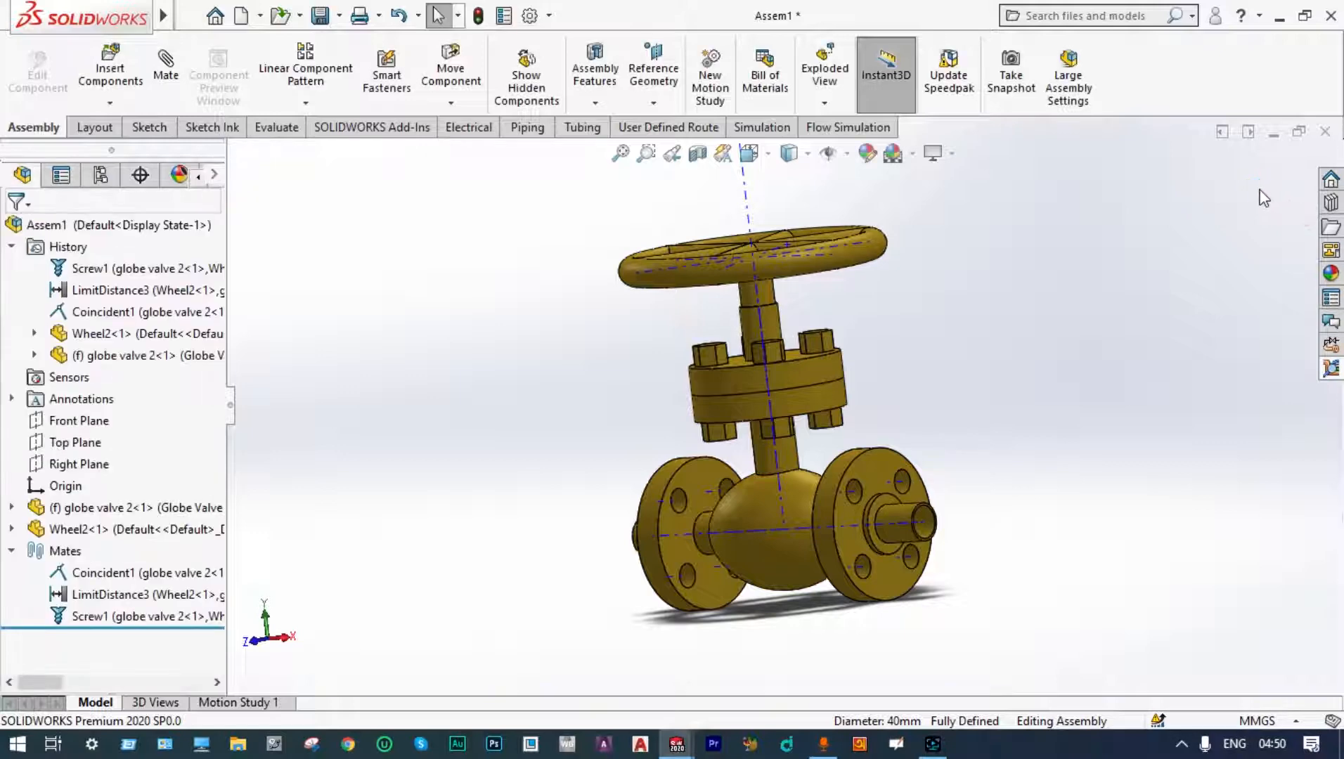
Step: Turn on the section view and drag the wheel to test its screw motion along the stem
click(698, 154)
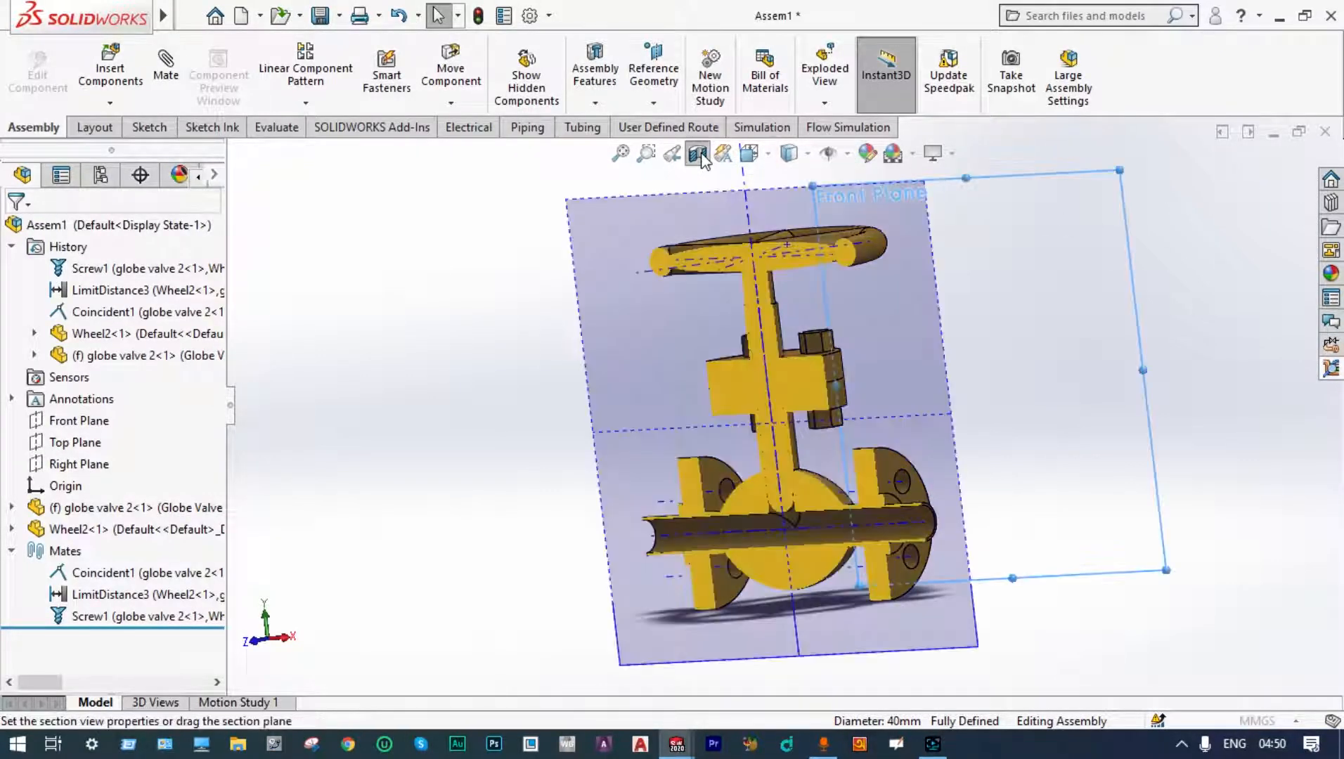
click(1257, 187)
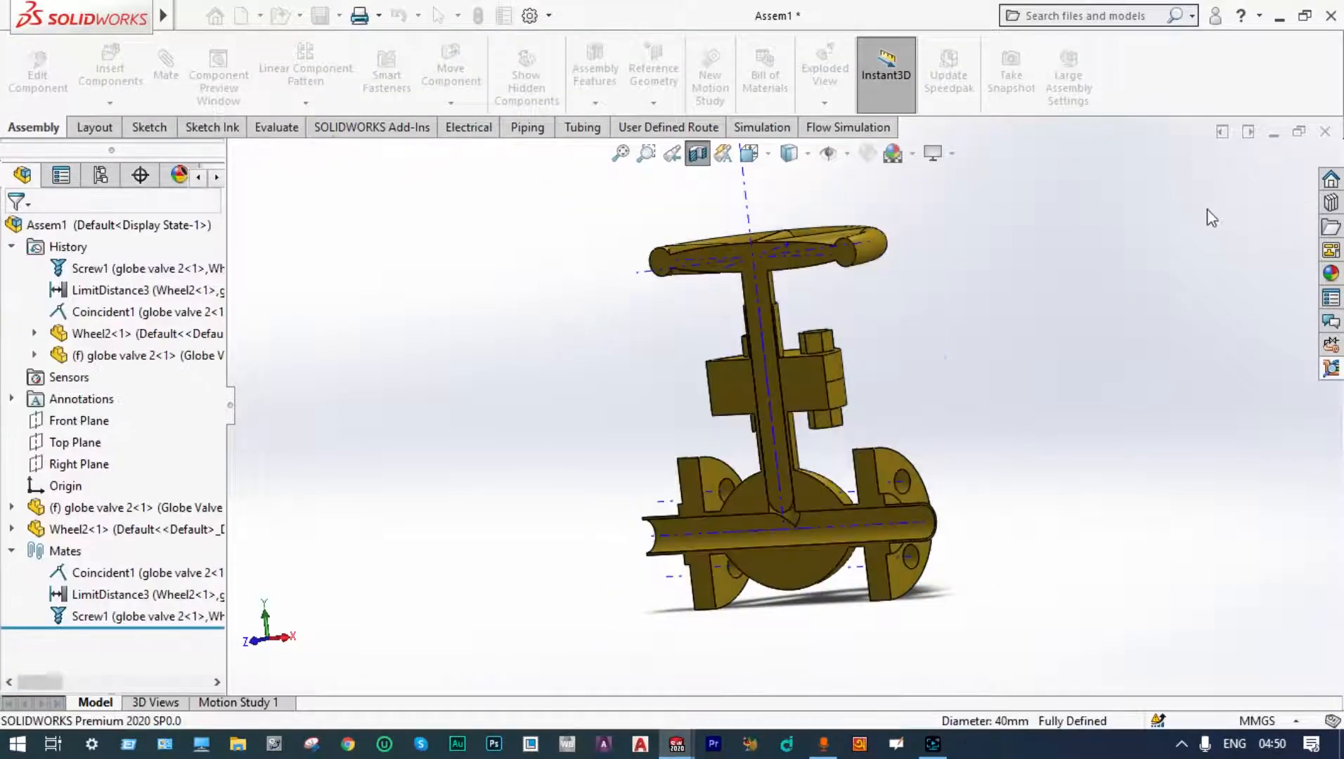
middle_drag(1098, 239, 1129, 251)
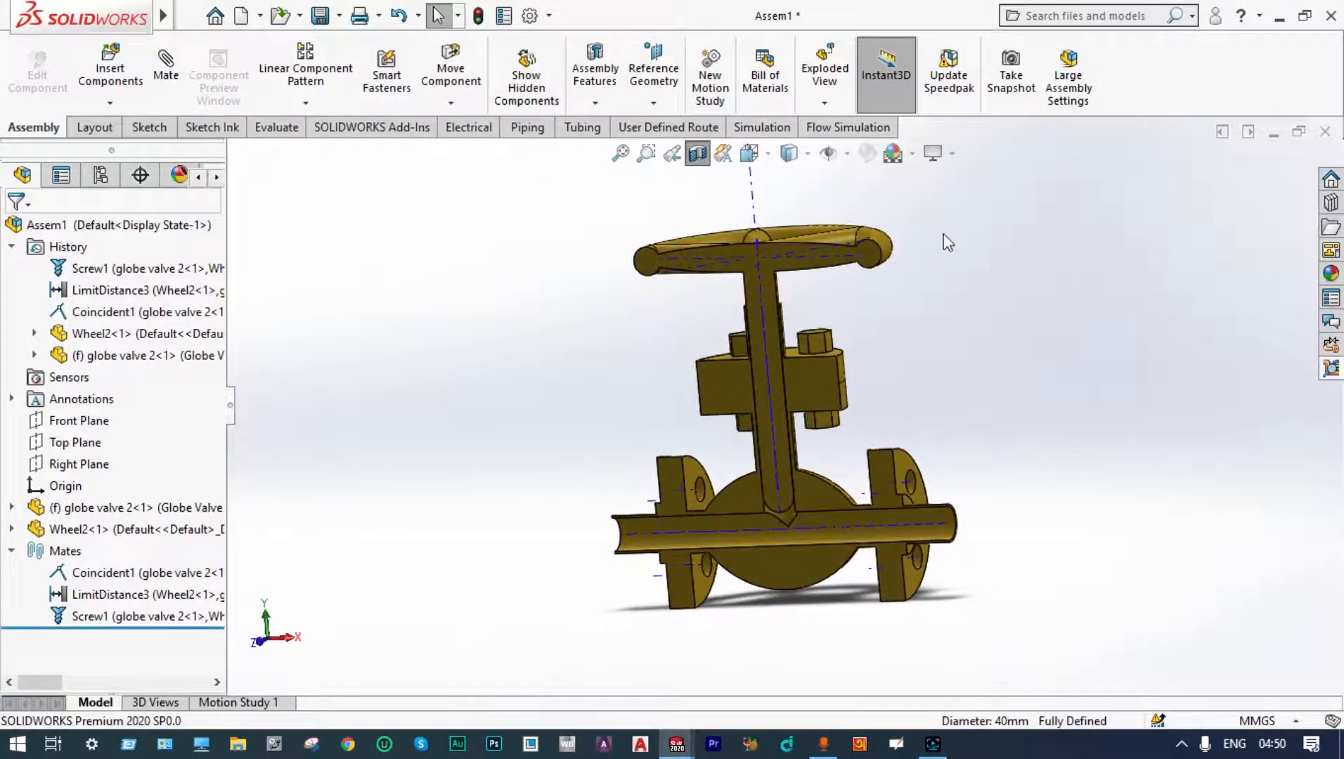
middle_drag(943, 233, 957, 267)
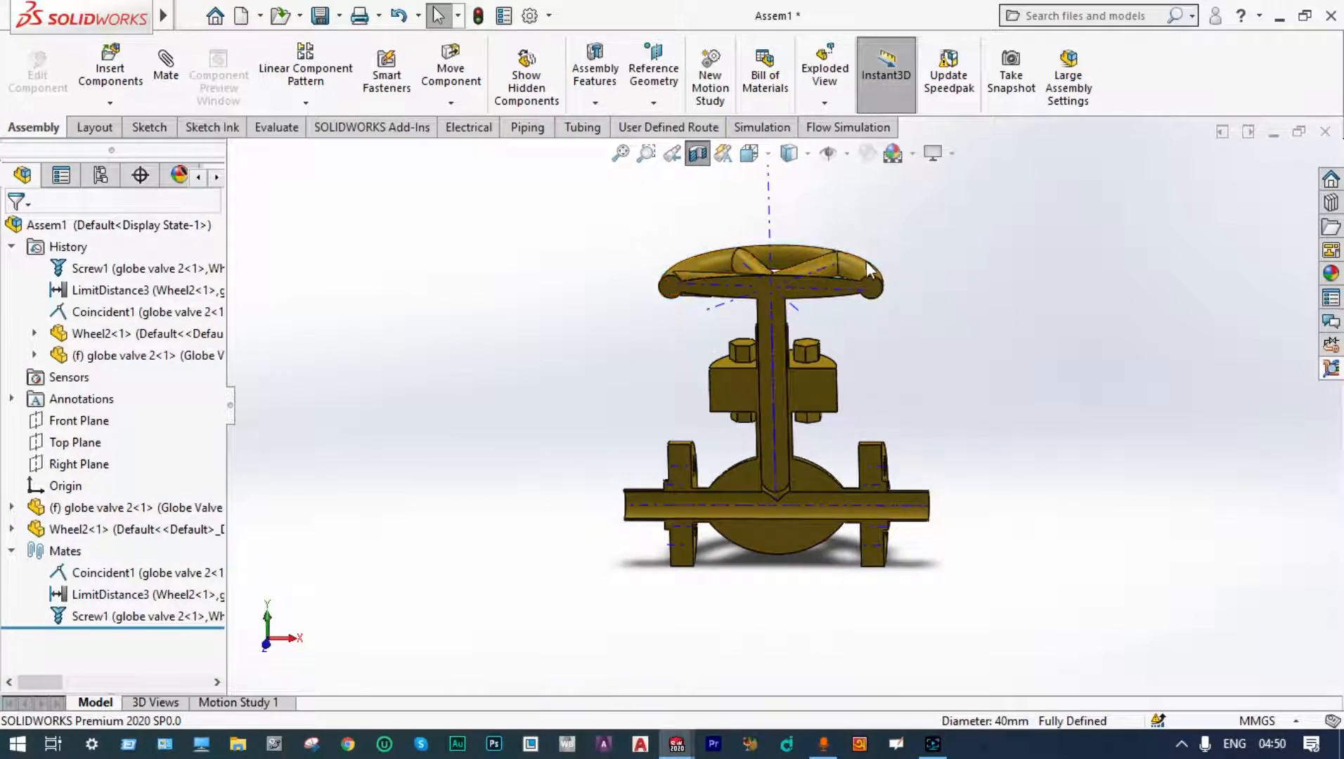
middle_drag(904, 268, 891, 290)
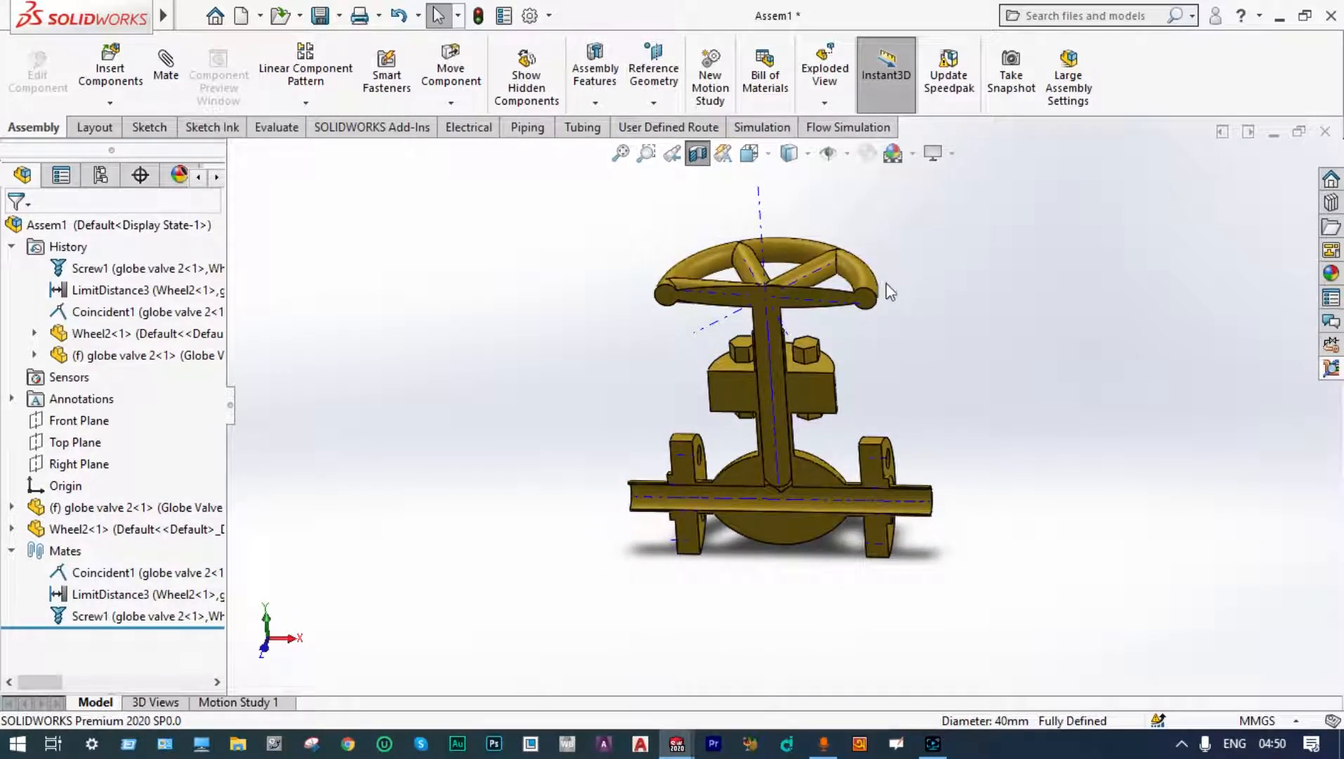
drag(872, 288, 731, 274)
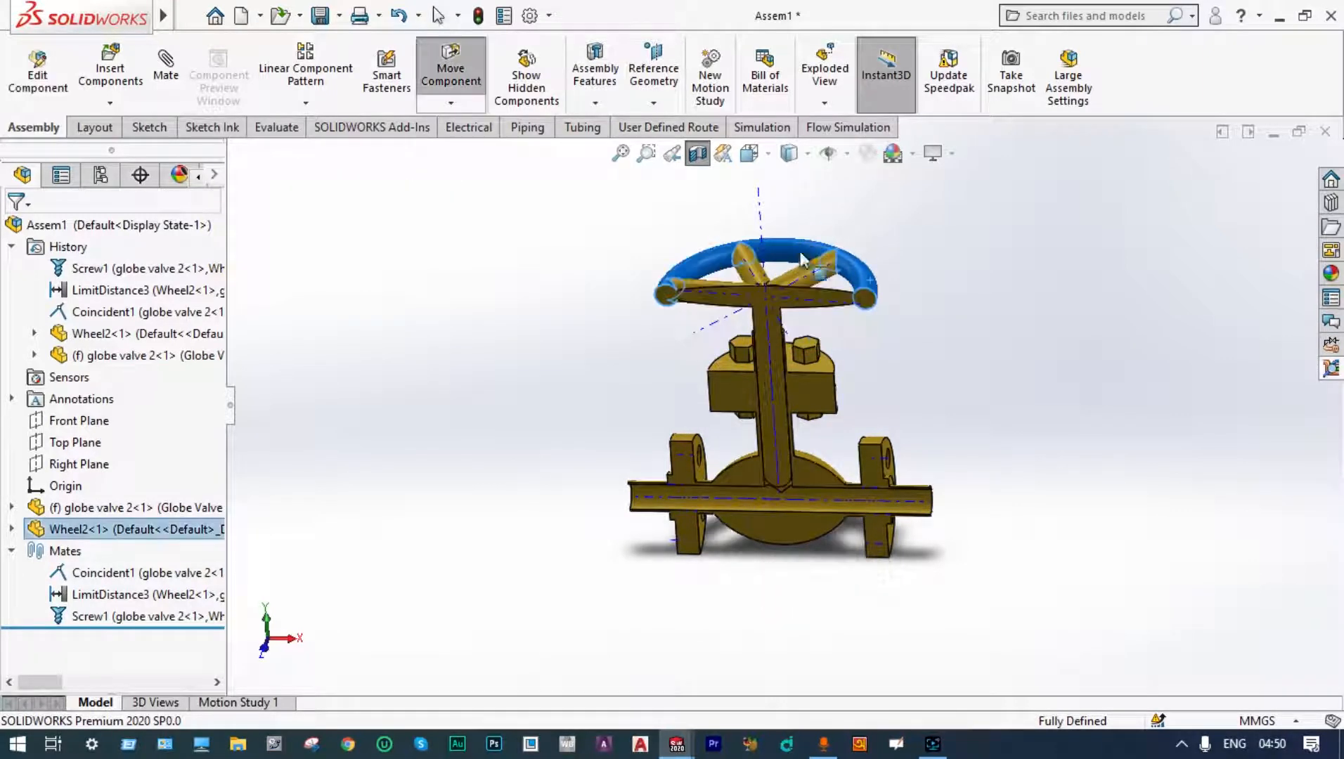
drag(610, 303, 603, 291)
middle_drag(603, 291, 595, 383)
mouse_move(851, 335)
mouse_down()
mouse_move(702, 281)
mouse_move(706, 235)
mouse_move(826, 342)
mouse_move(696, 337)
mouse_move(737, 310)
mouse_move(780, 400)
mouse_move(777, 260)
mouse_move(763, 310)
mouse_move(762, 268)
mouse_move(689, 235)
mouse_move(863, 283)
mouse_move(801, 331)
mouse_move(756, 274)
mouse_move(891, 340)
mouse_move(731, 369)
mouse_move(710, 309)
mouse_move(801, 295)
mouse_move(857, 358)
mouse_move(796, 290)
mouse_move(921, 358)
mouse_move(856, 421)
mouse_move(695, 343)
mouse_move(845, 362)
mouse_move(786, 300)
mouse_move(863, 242)
mouse_move(843, 260)
mouse_move(863, 264)
mouse_move(806, 243)
mouse_move(867, 414)
mouse_move(773, 281)
mouse_move(843, 428)
mouse_move(884, 366)
mouse_up()
middle_drag(953, 355, 1017, 231)
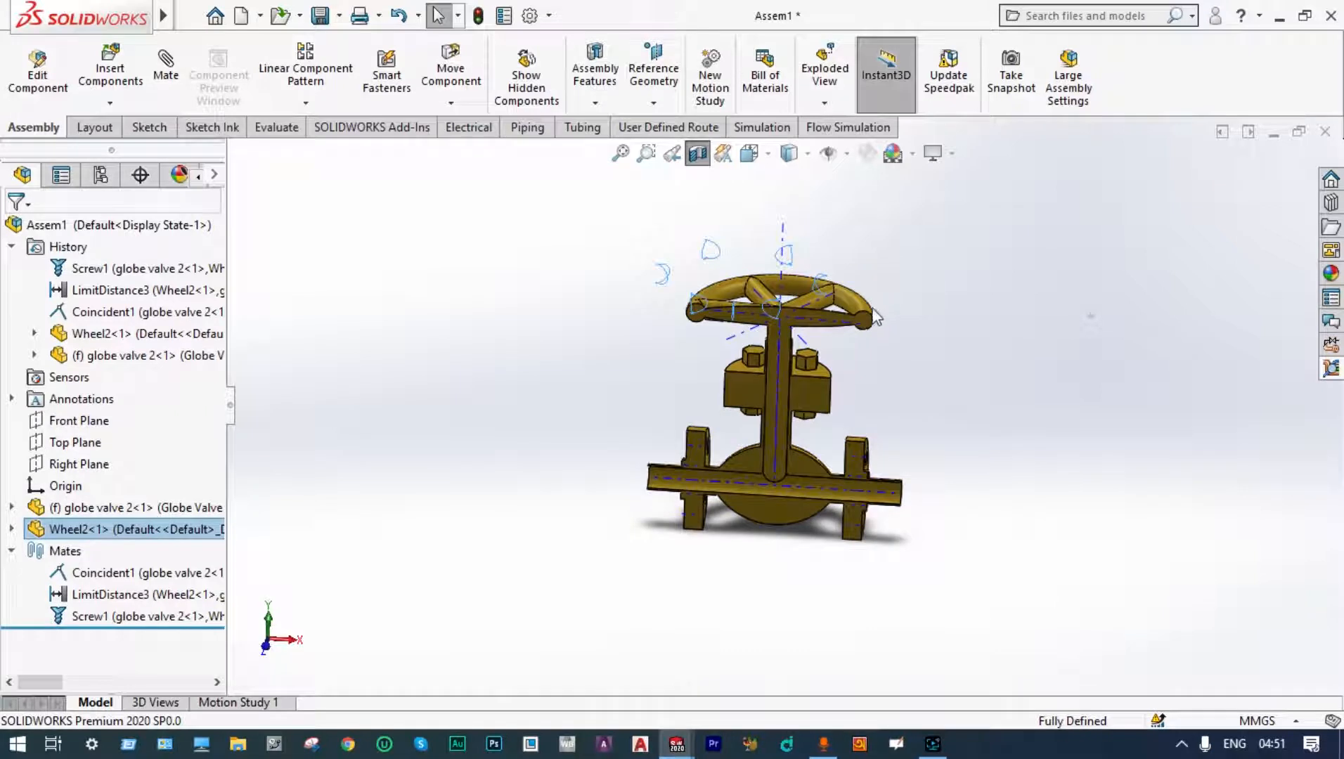
drag(866, 312, 774, 350)
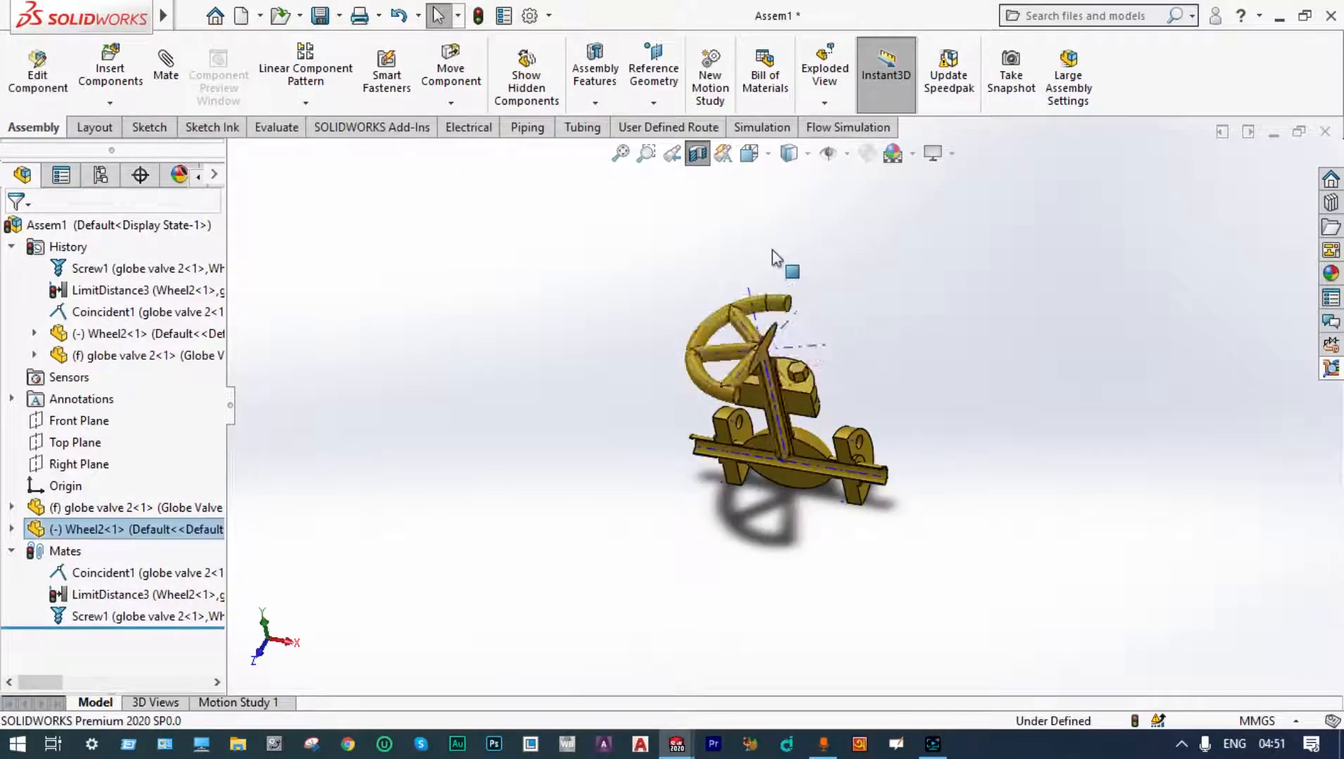
drag(773, 257, 826, 287)
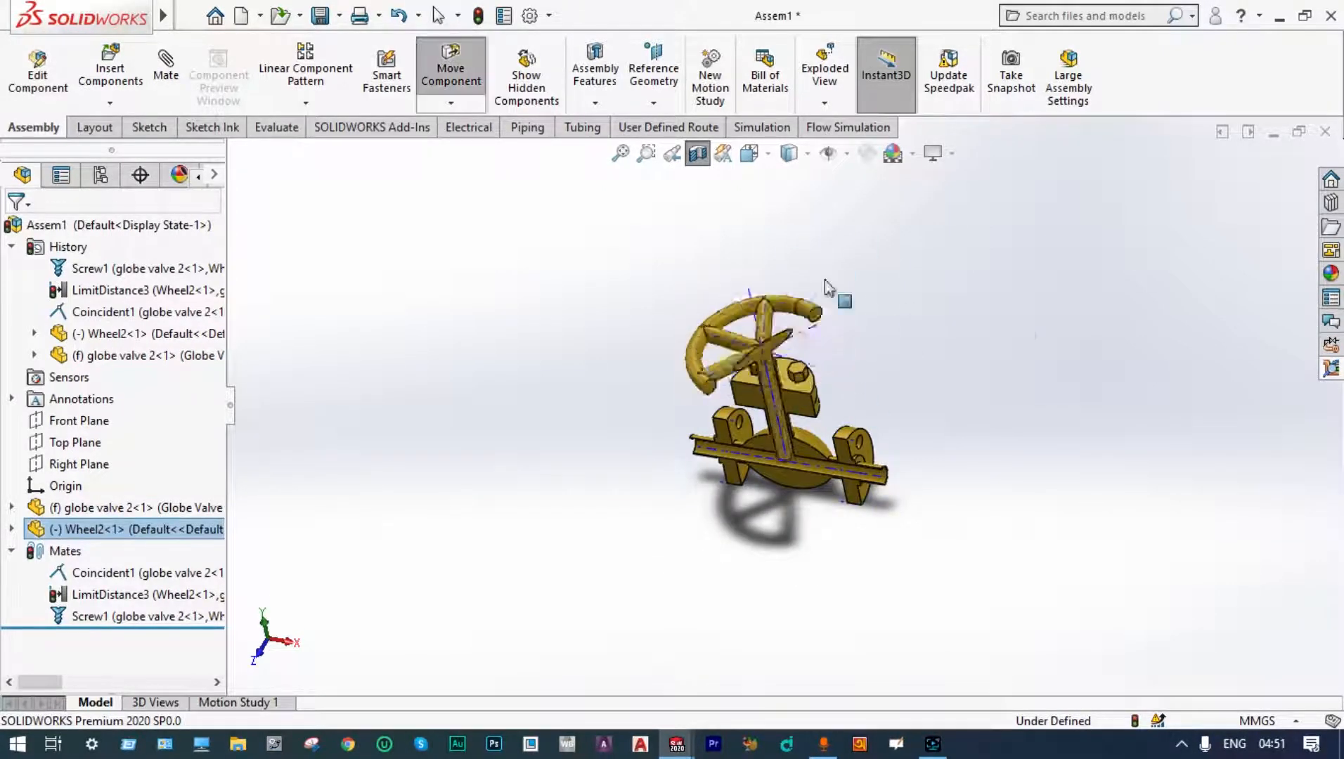
middle_drag(827, 284, 1016, 239)
scroll(844, 387, down, 4)
click(920, 264)
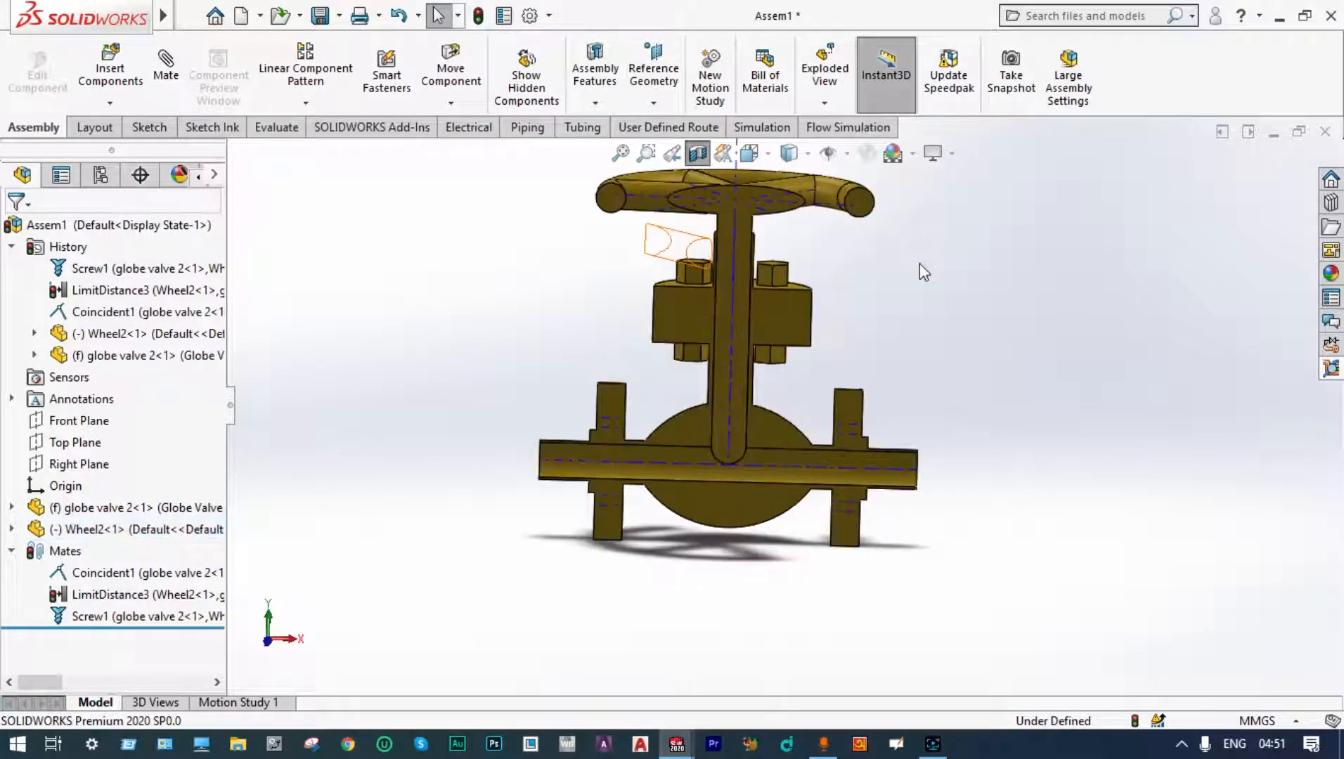
scroll(920, 263, up, 3)
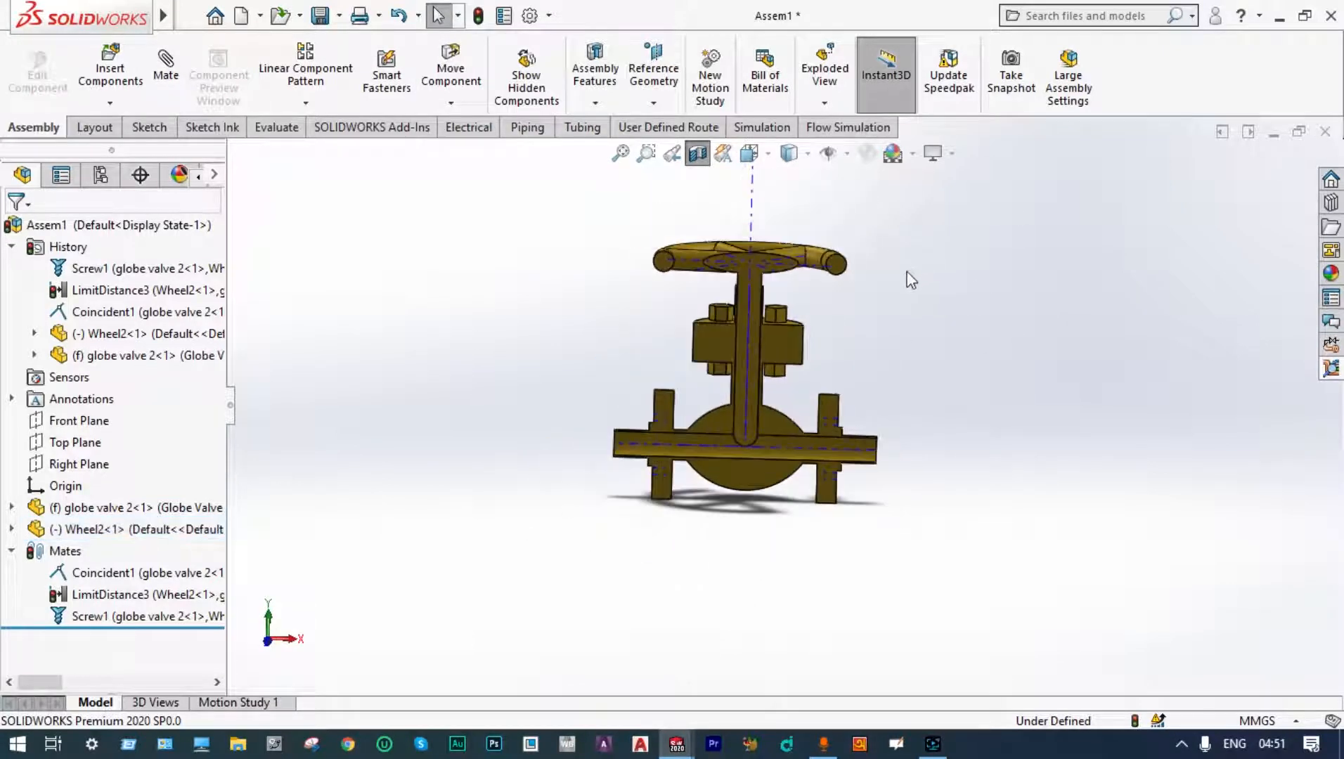
Step: Turn off the section view of the valve assembly
click(697, 154)
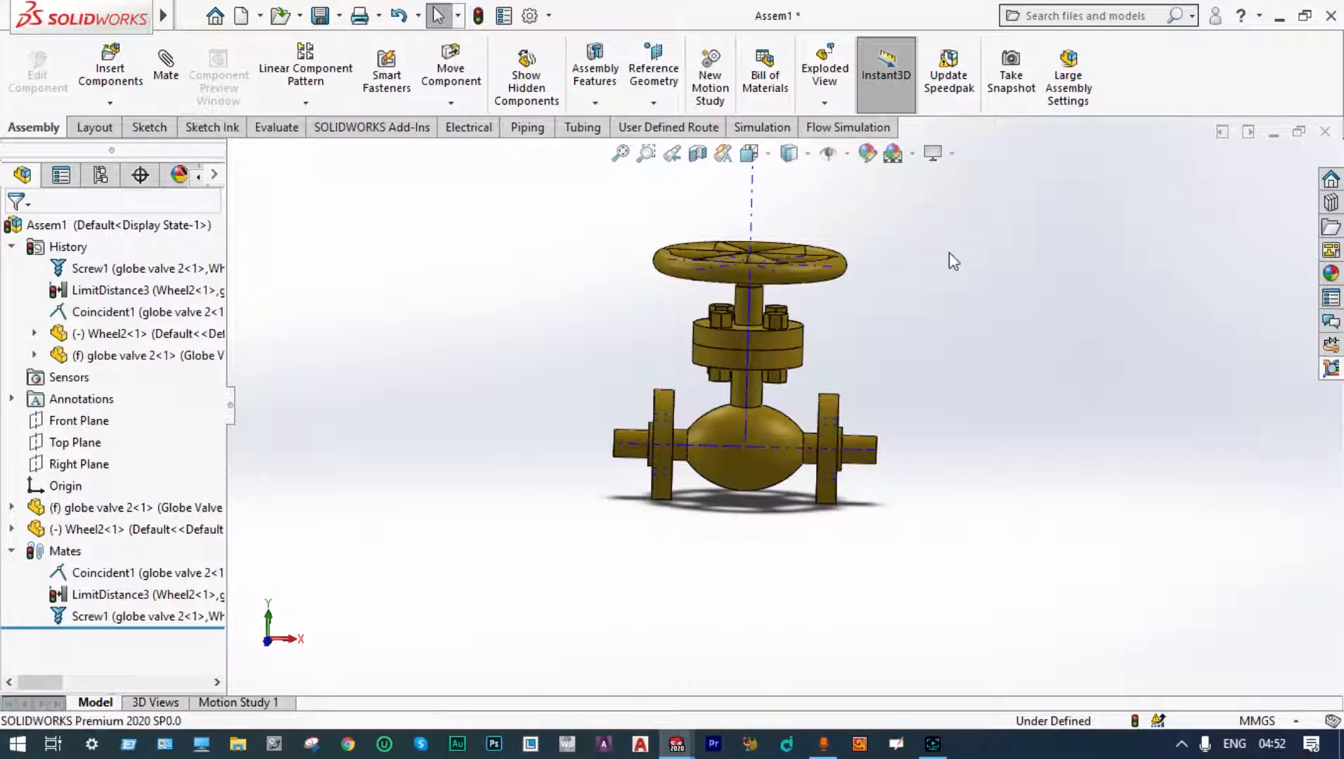
mouse_move(949, 252)
middle_down()
mouse_move(939, 231)
mouse_move(951, 219)
mouse_move(941, 247)
middle_up()
scroll(713, 460, down, 2)
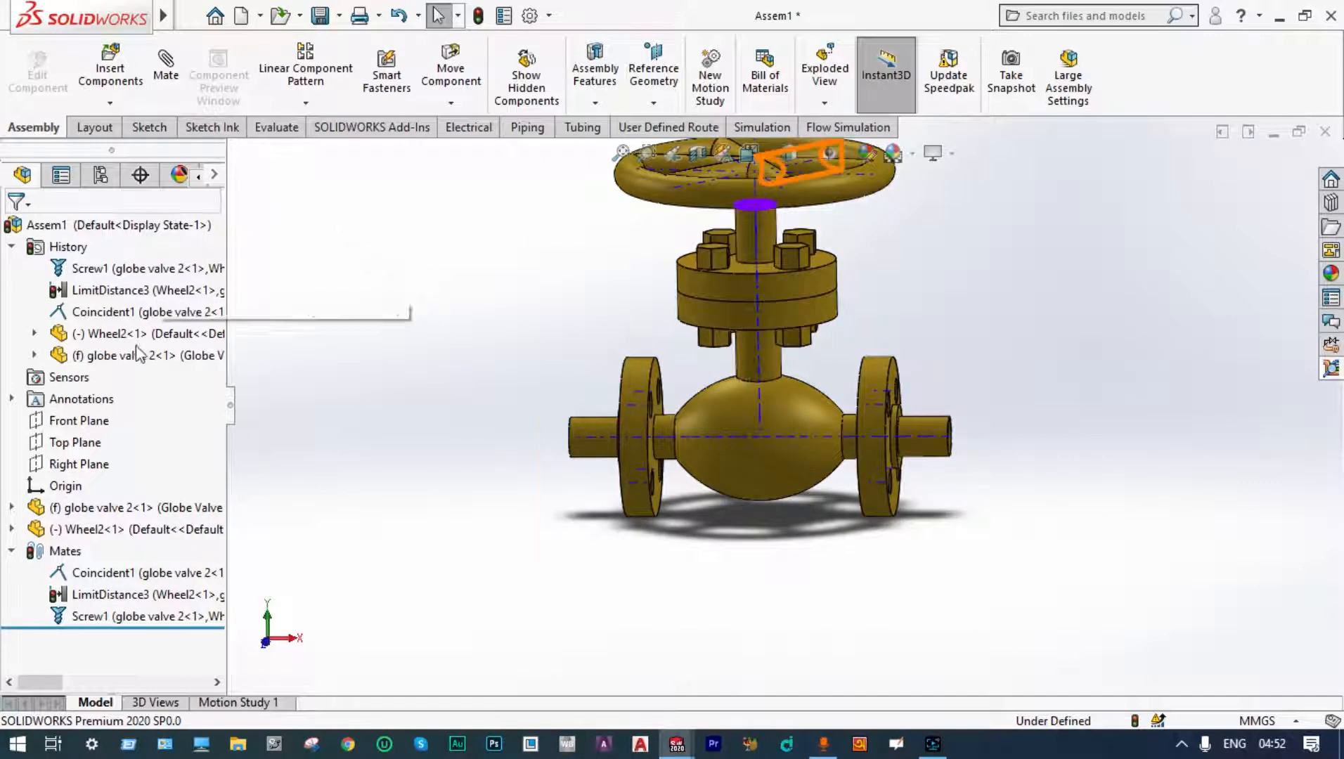
Step: Start a 3D sketch on the assembly's Front Plane, viewed normal to it
click(103, 421)
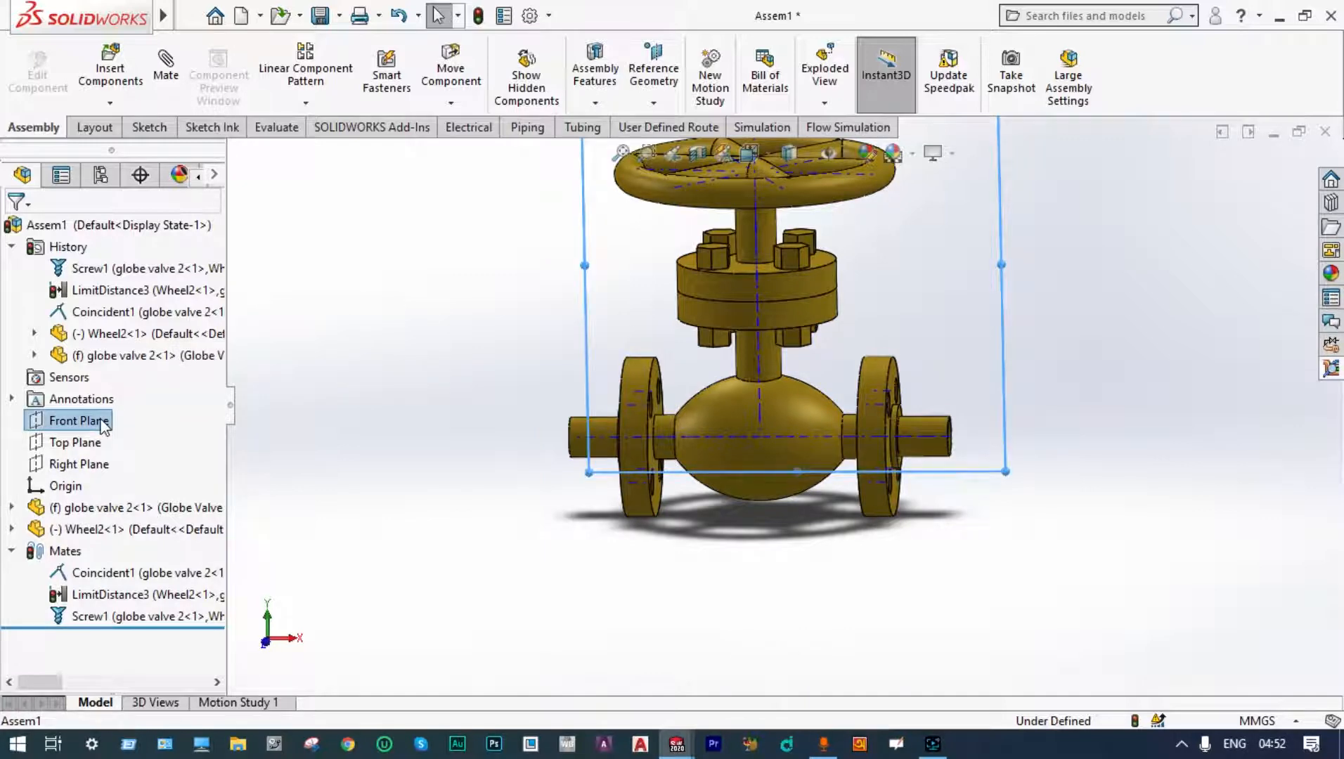
right_click(102, 422)
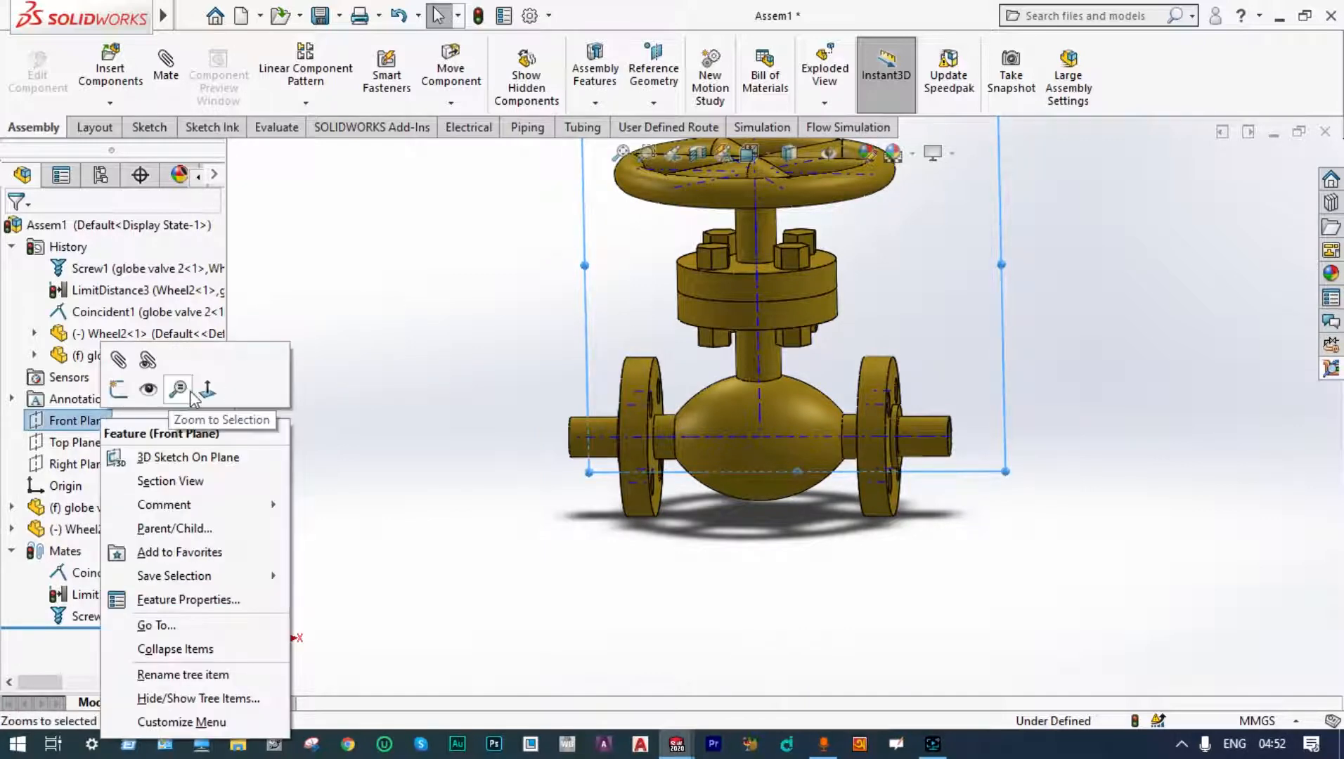
click(208, 389)
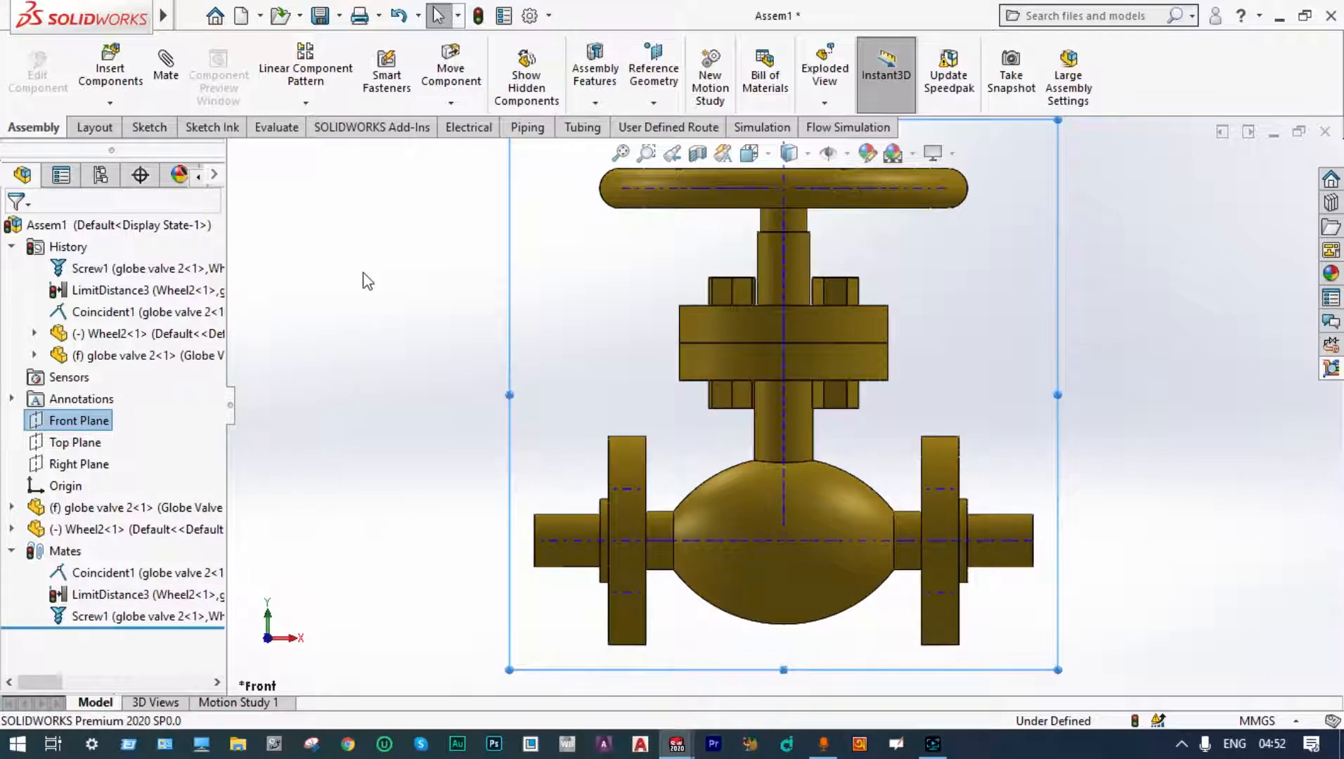
click(145, 127)
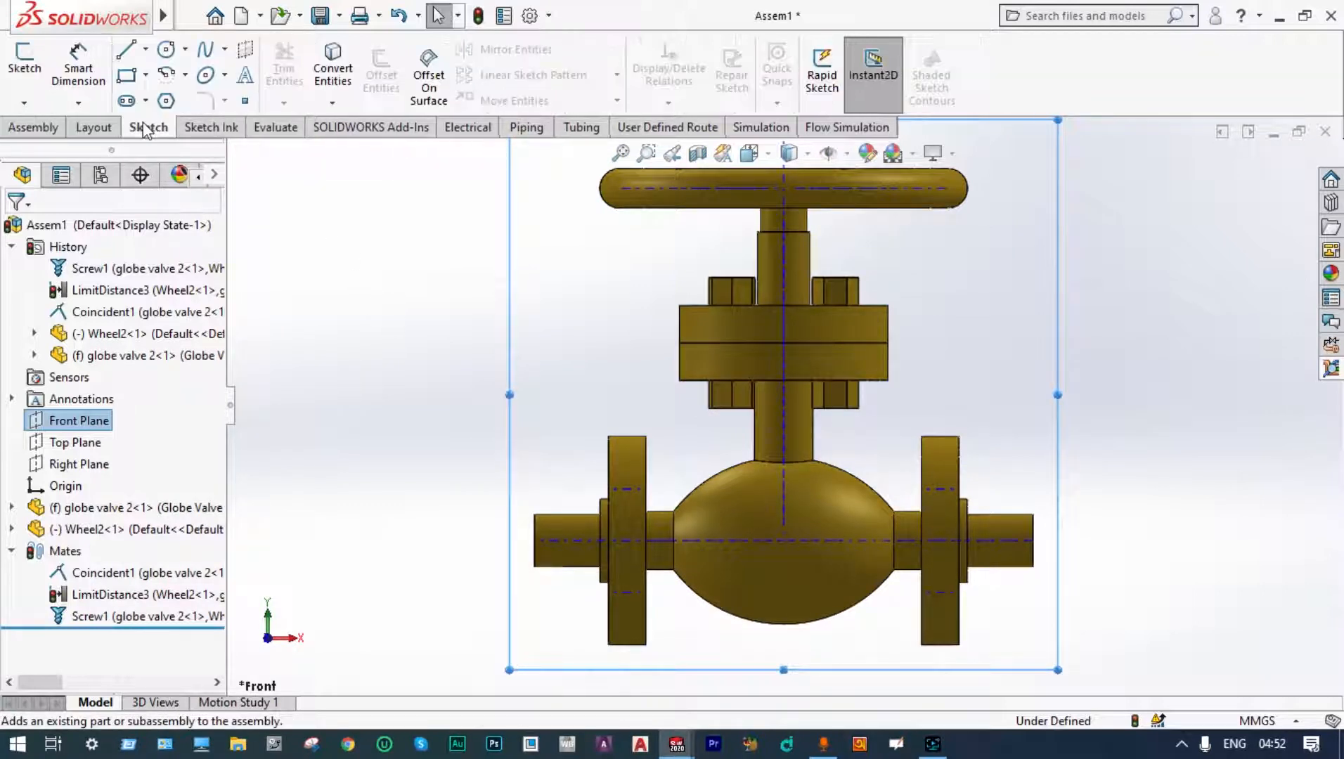
click(23, 103)
click(42, 150)
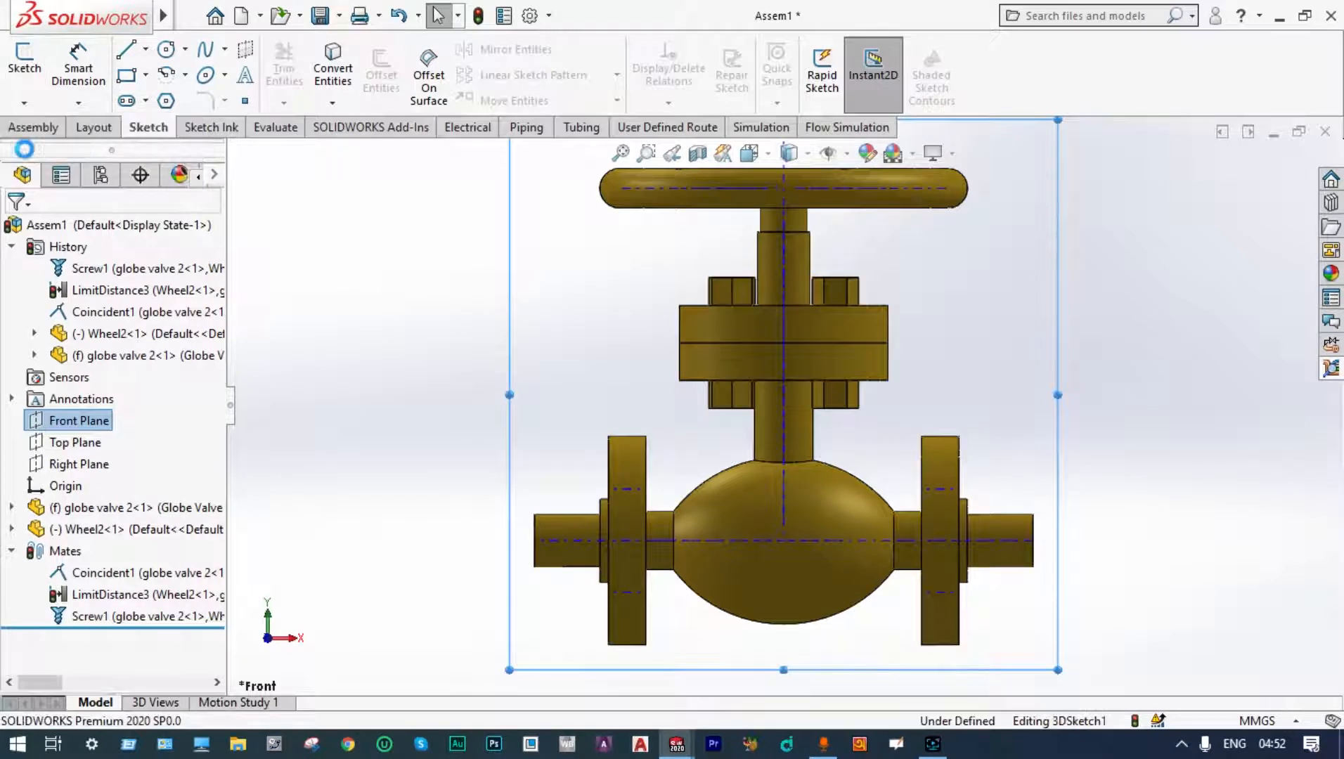
Step: Draw a line across the valve body from the left pipe end to the right pipe end, then exit the sketch
click(126, 49)
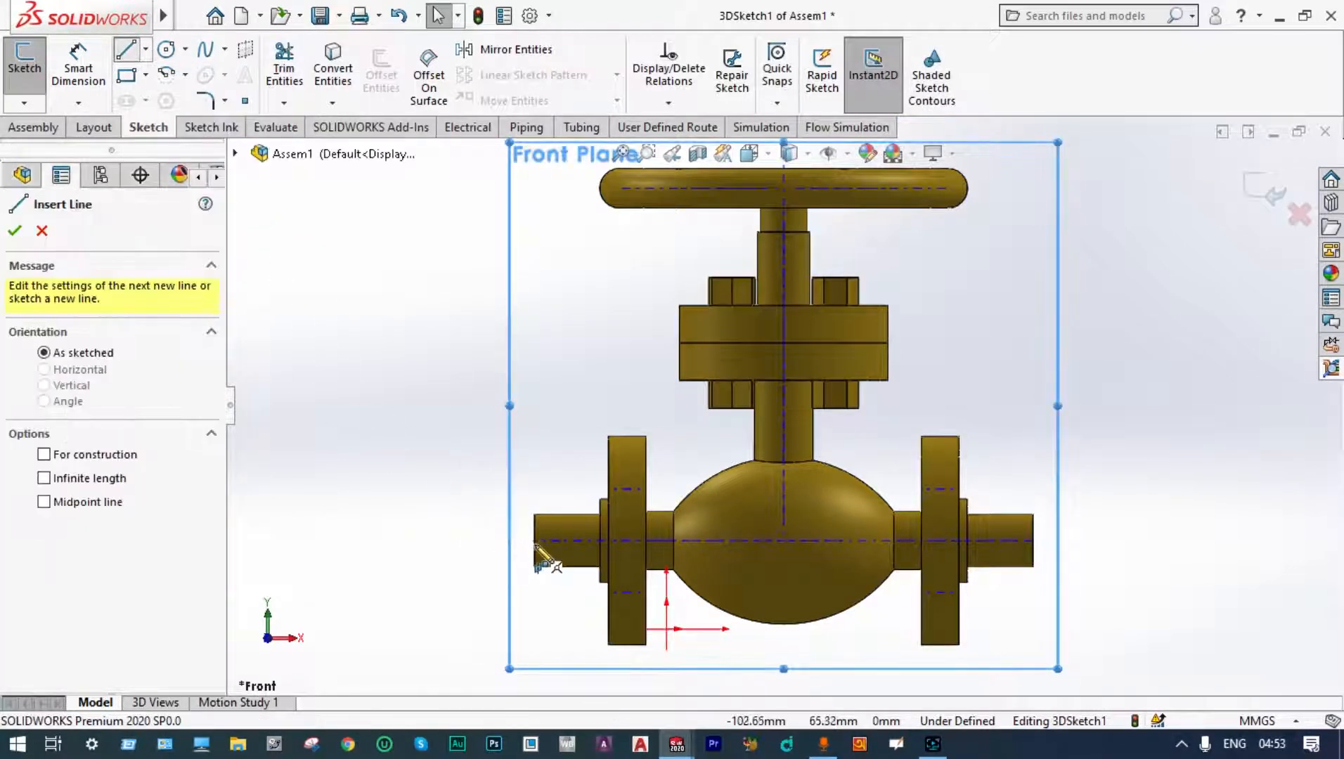
scroll(536, 547, down, 2)
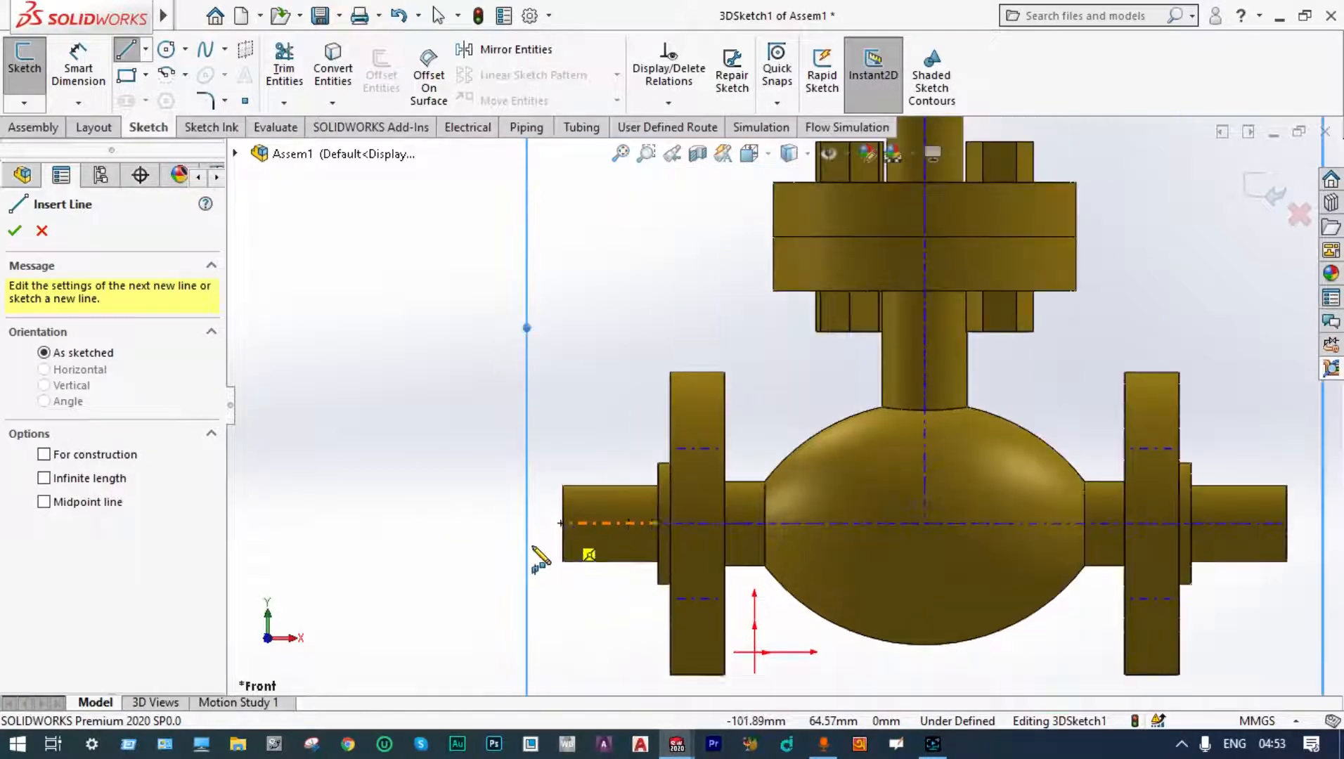
scroll(555, 556, down, 2)
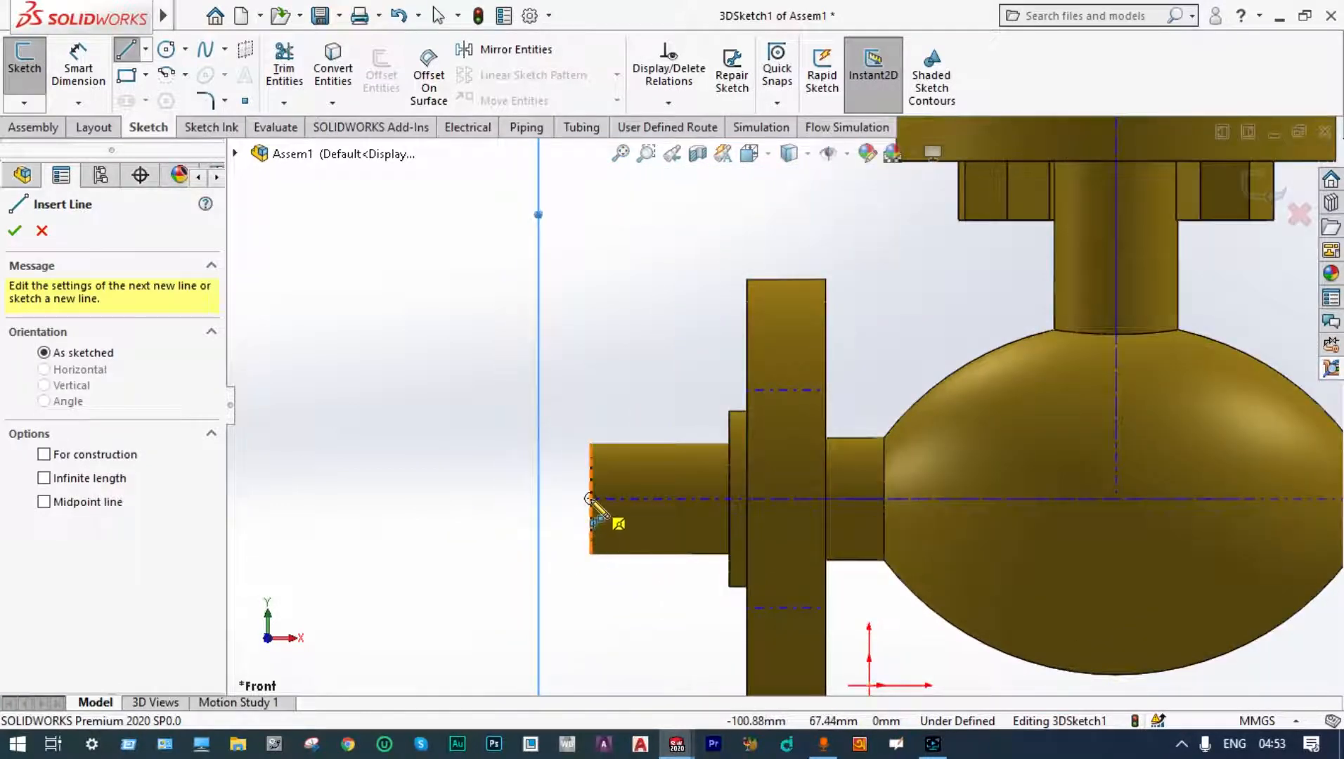
click(590, 499)
scroll(680, 501, up, 5)
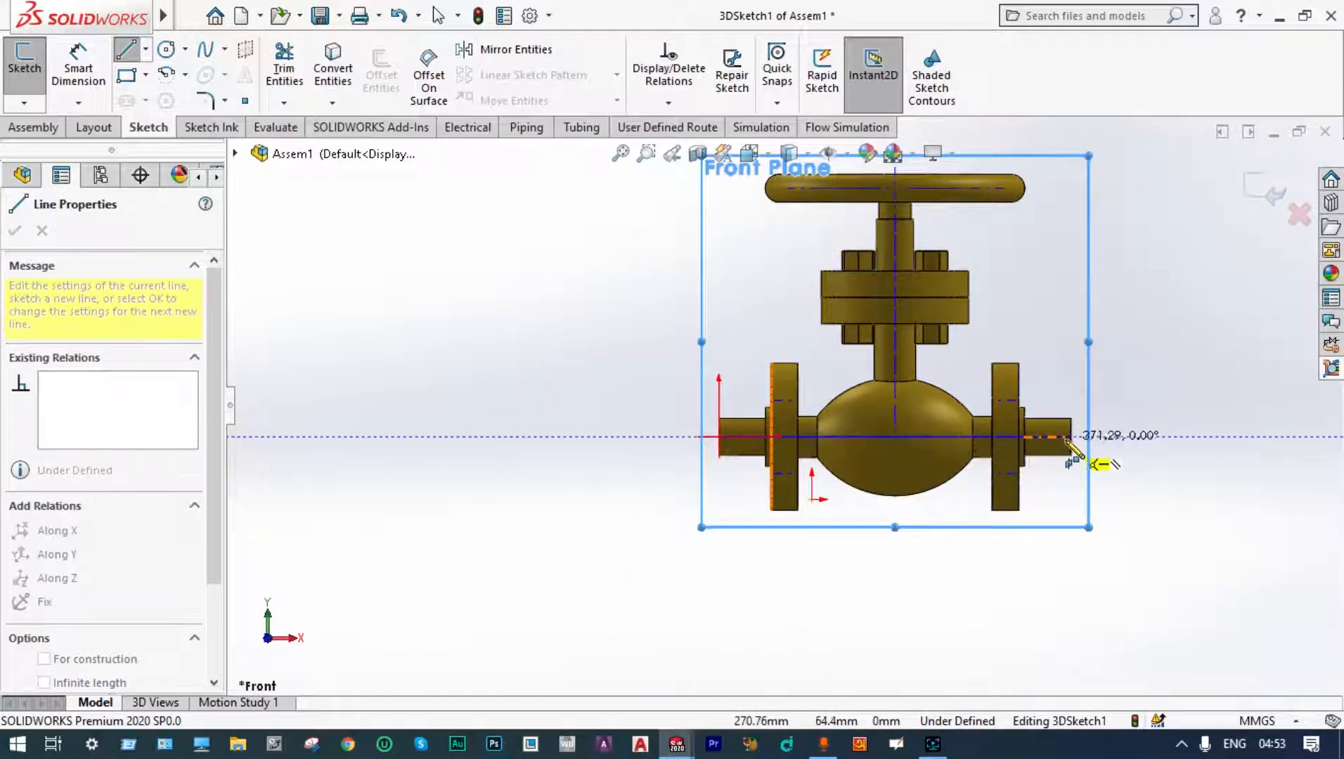
scroll(1096, 455, down, 3)
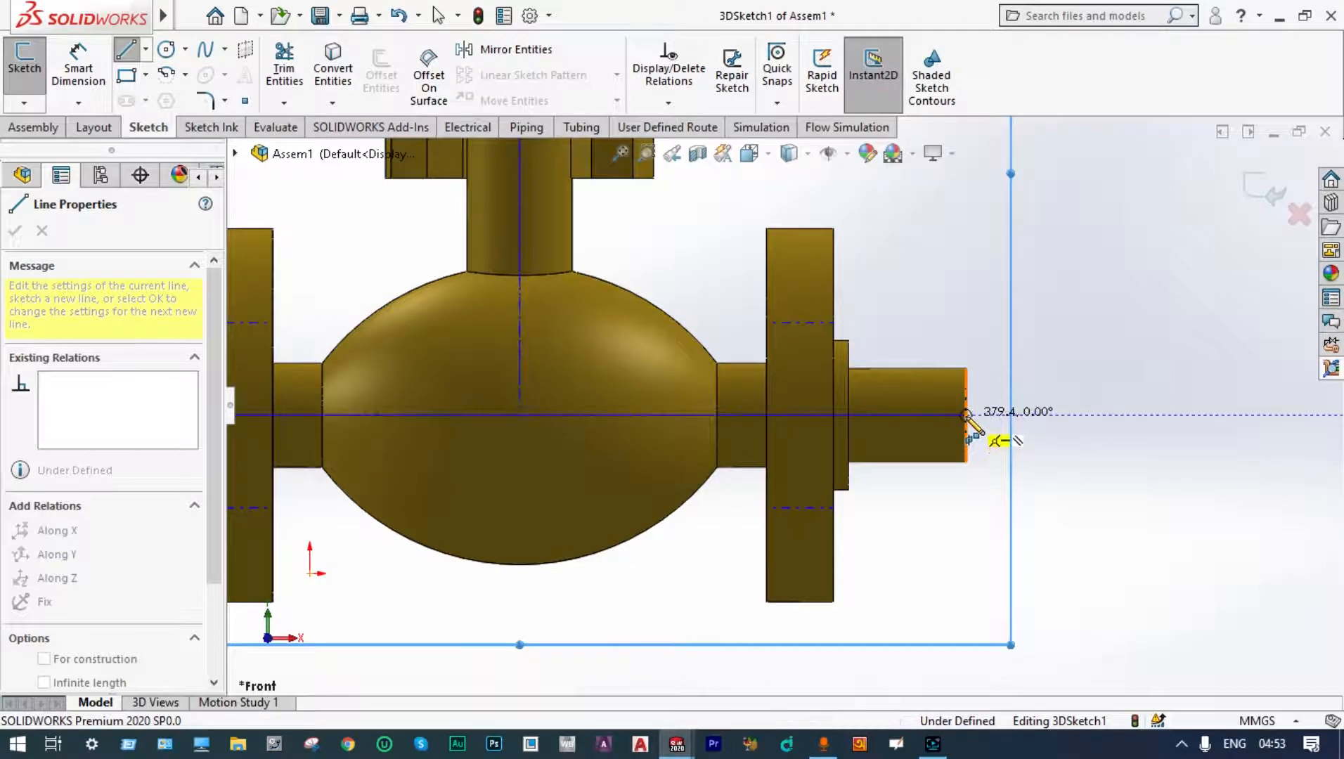
double_click(966, 416)
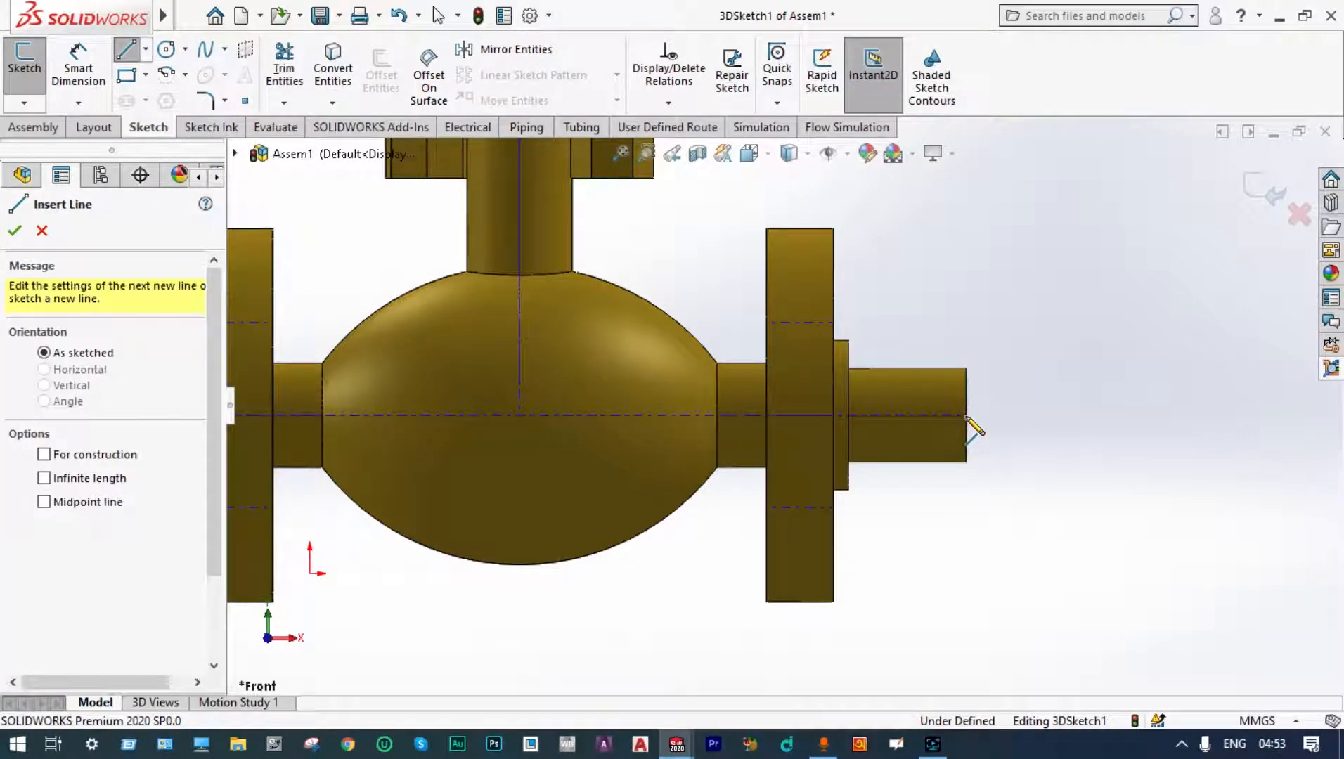
key(Escape)
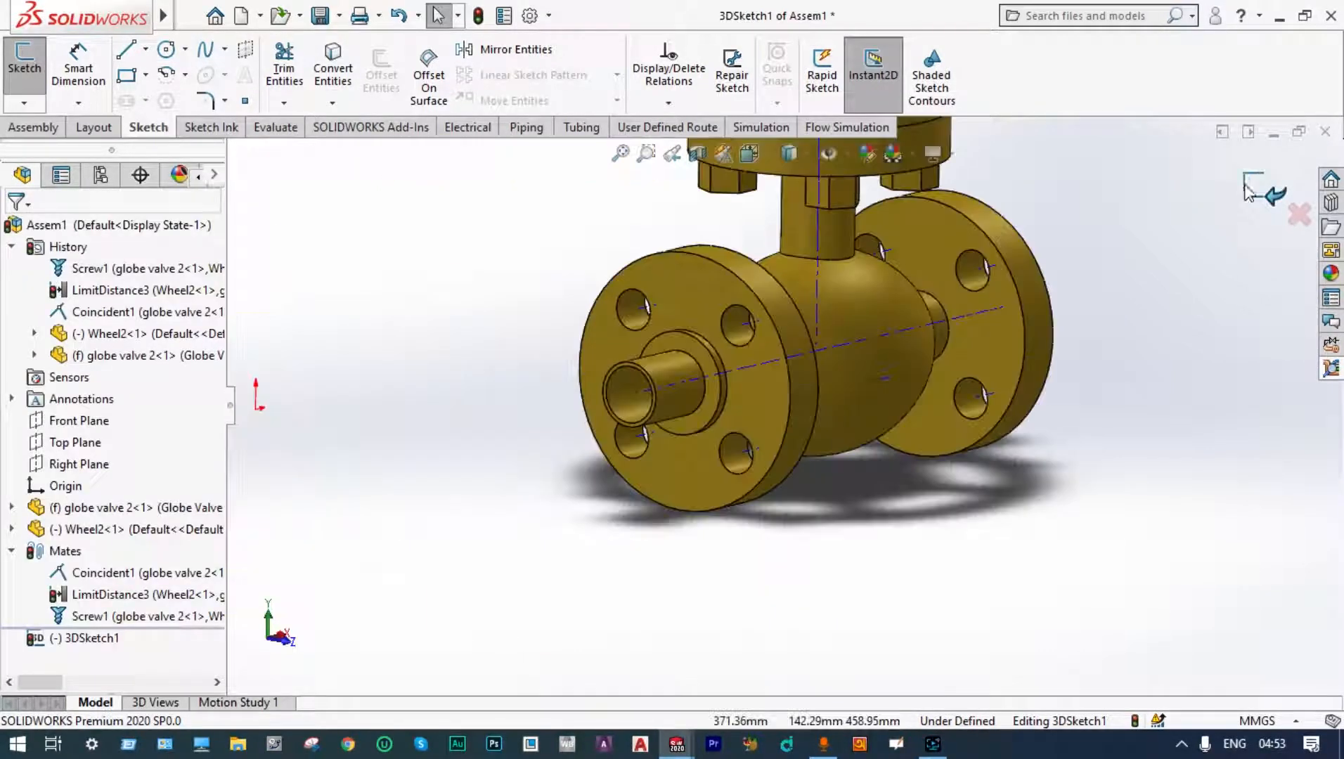
click(1243, 184)
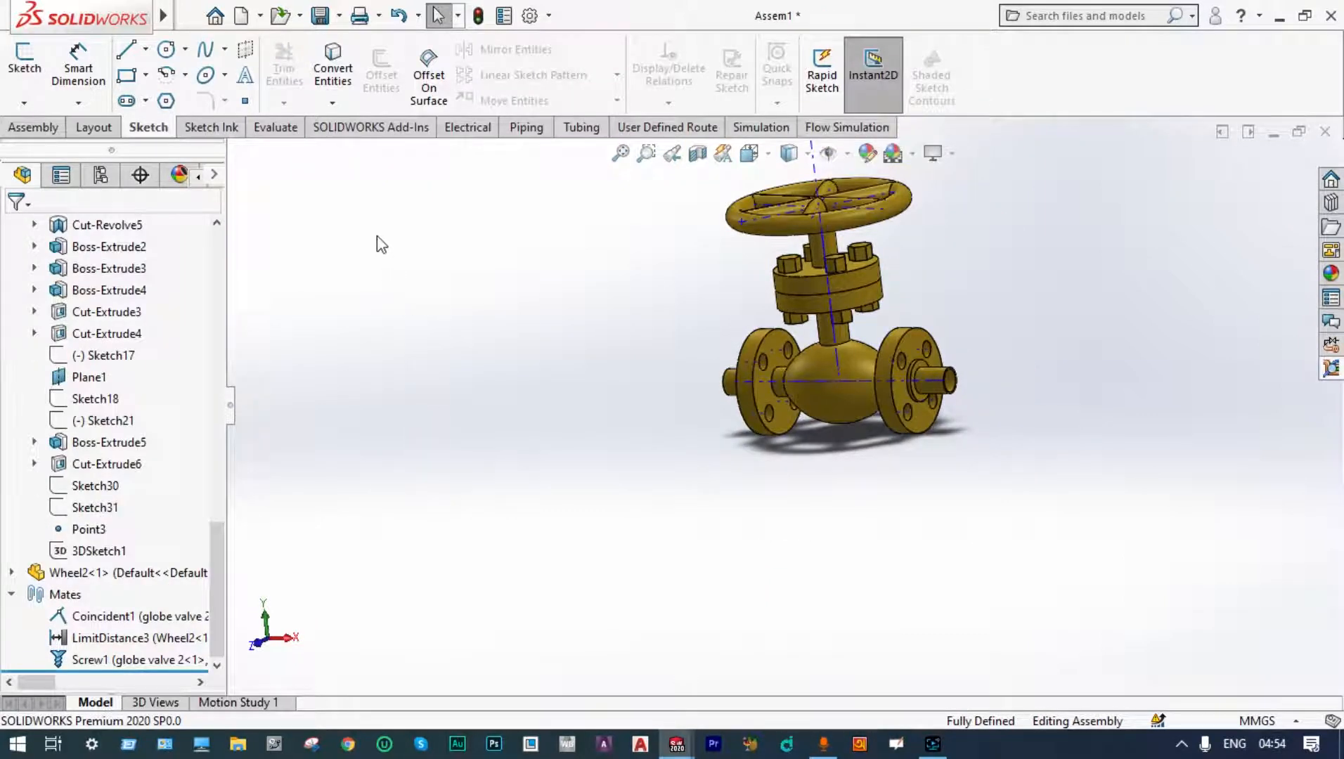
Step: Save the assembly as globe valveAssembly
key(ctrl+s)
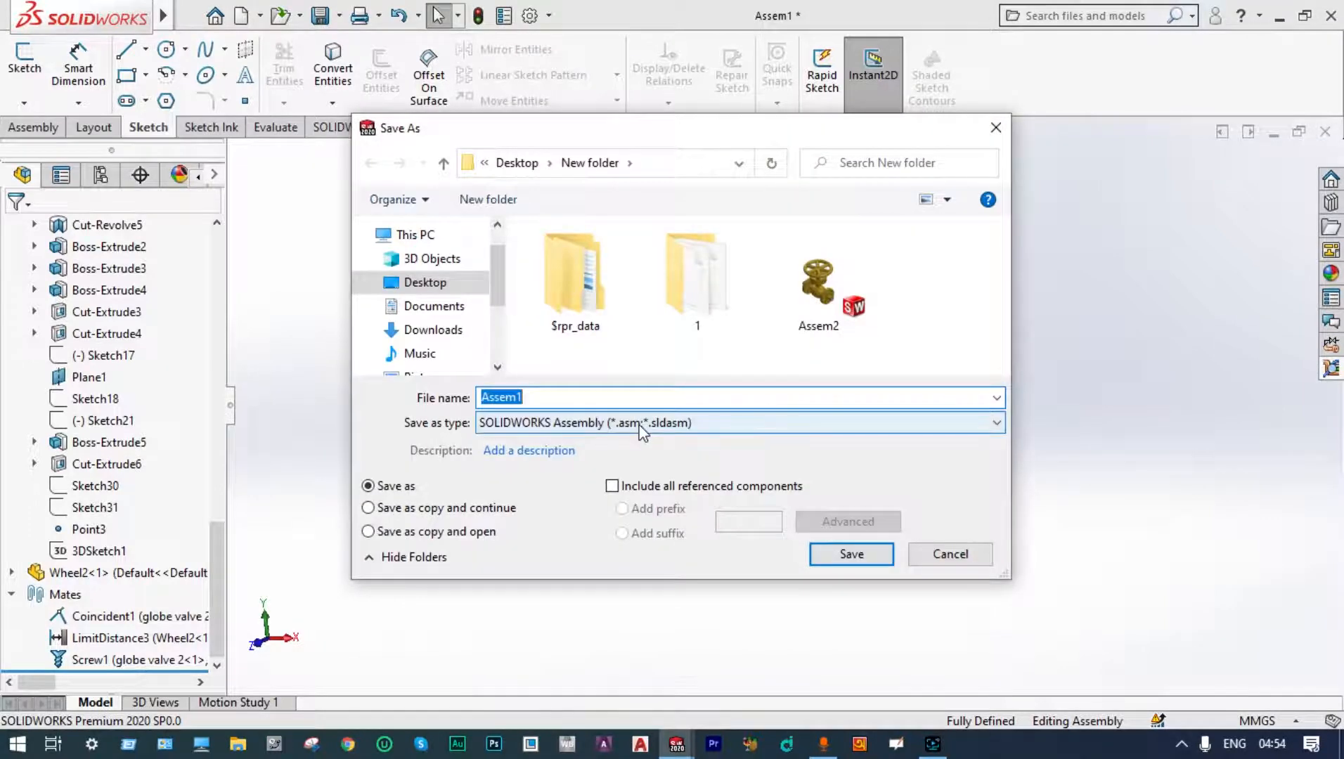
text(globe valveAssembly)
key(Return)
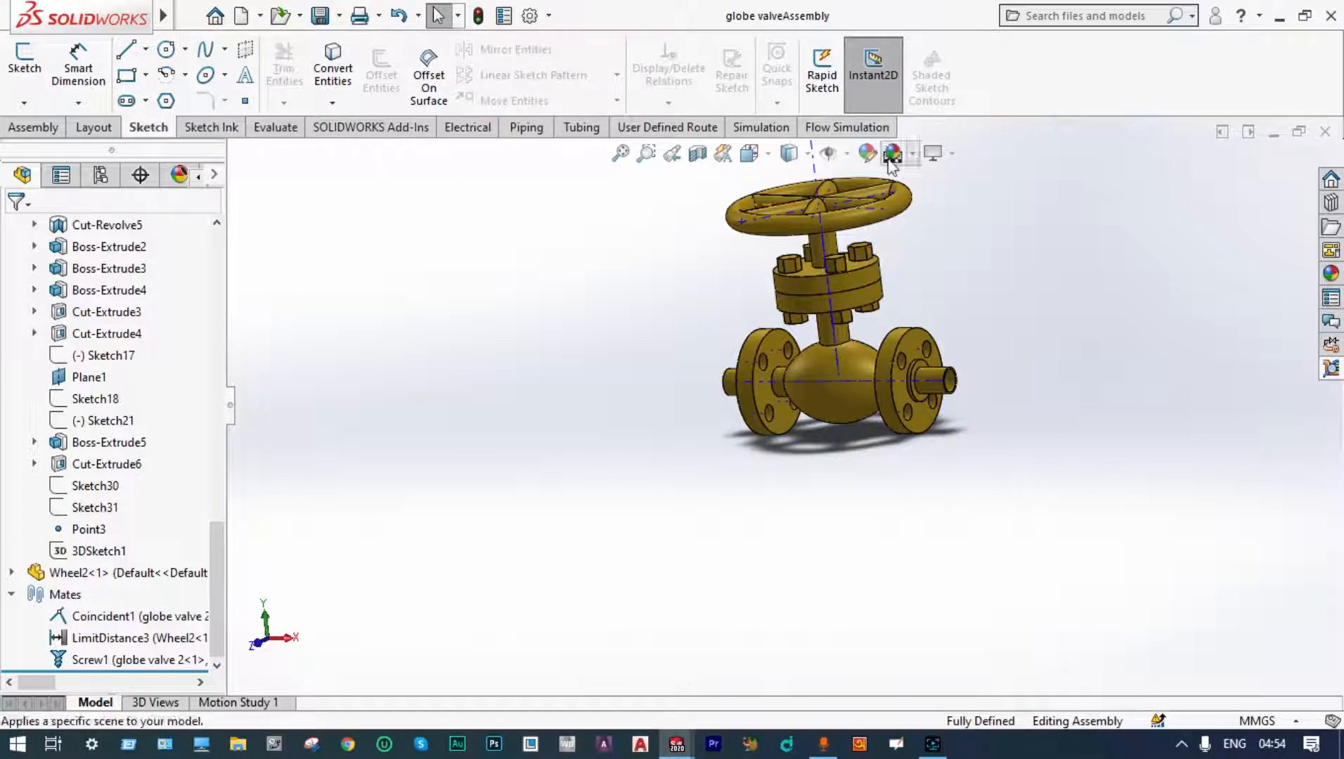
Step: Create Flow Simulation lids on the inlet and outlet pipe end faces of the valve body
click(875, 131)
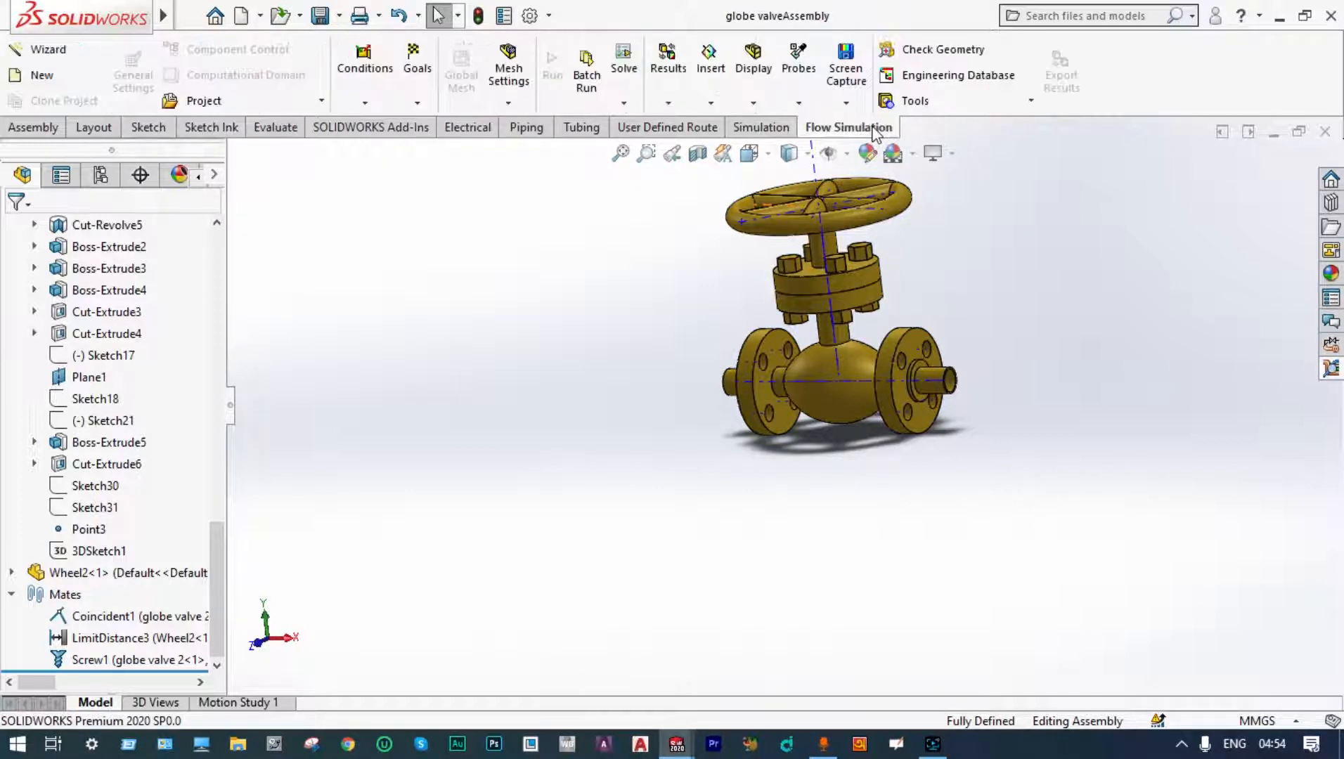
click(906, 103)
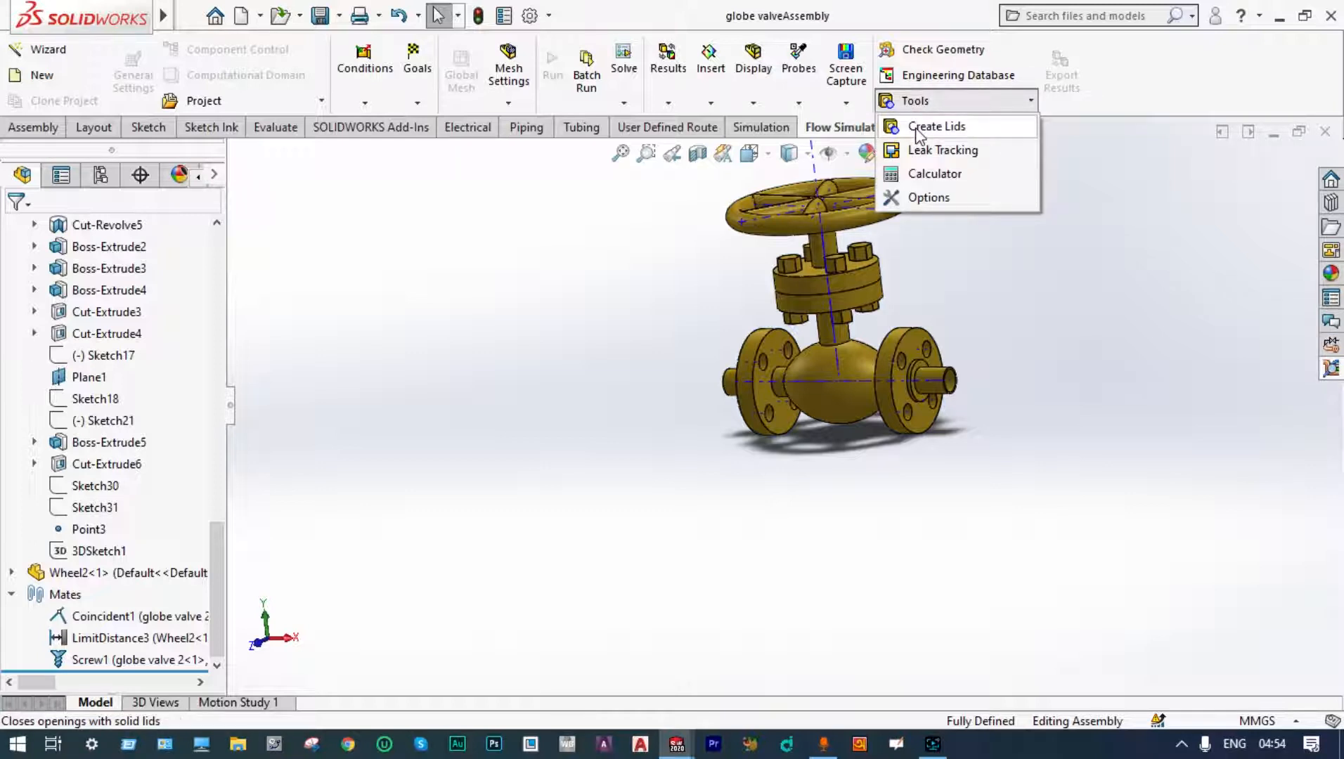
click(935, 126)
scroll(761, 387, down, 10)
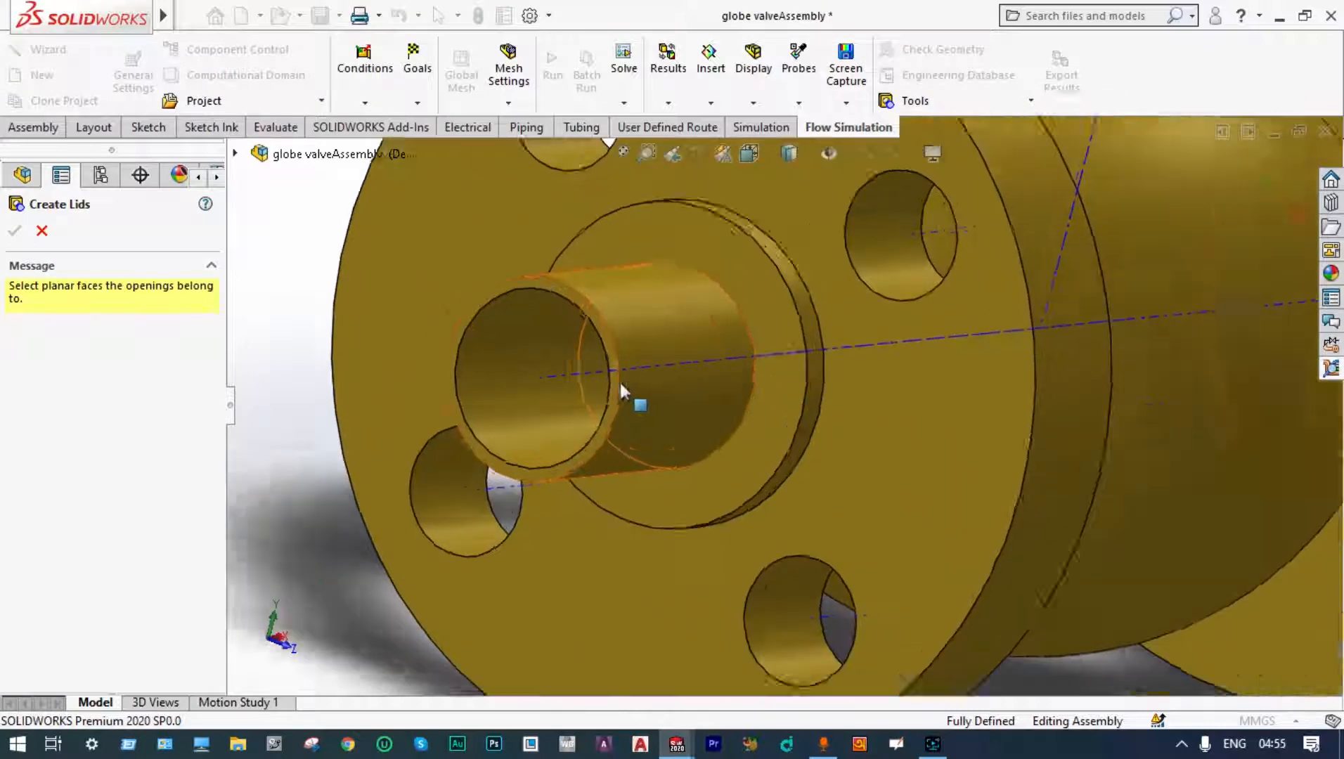
scroll(614, 366, down, 2)
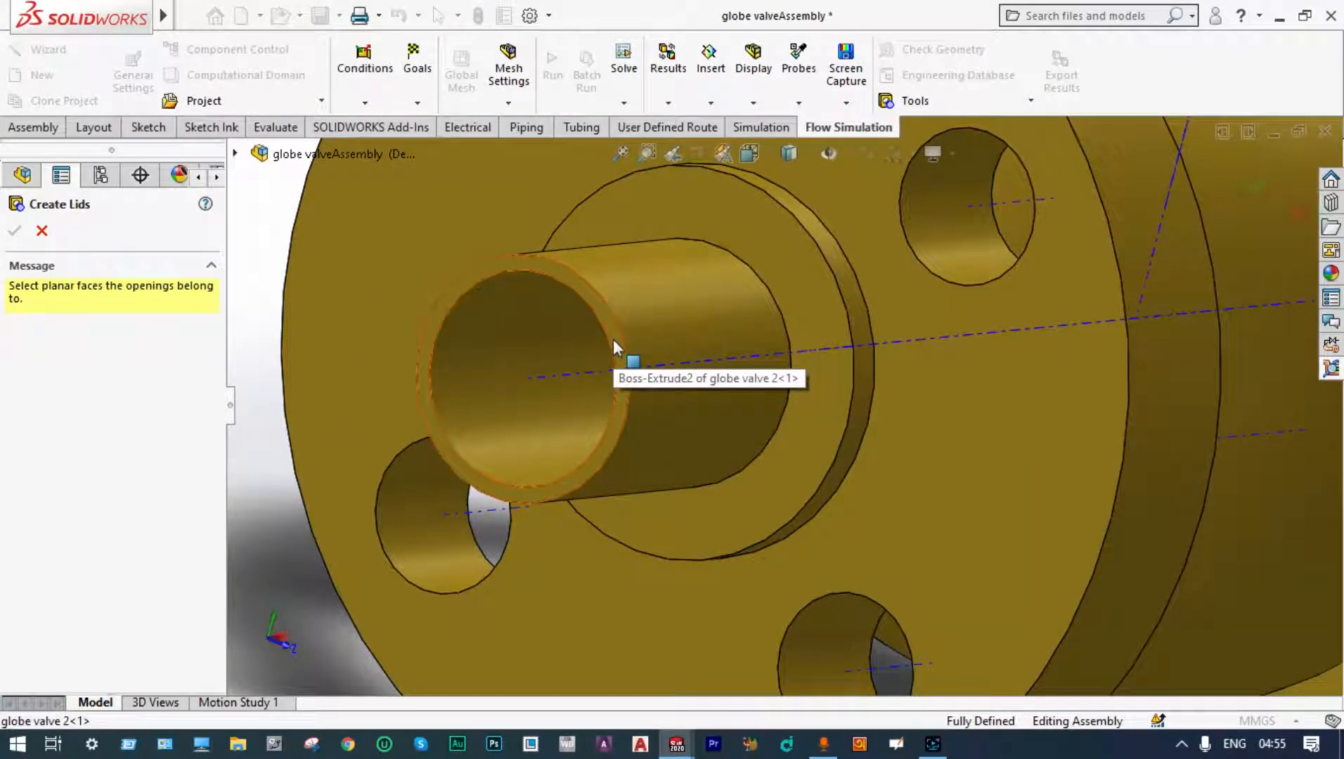
click(613, 338)
scroll(614, 340, up, 6)
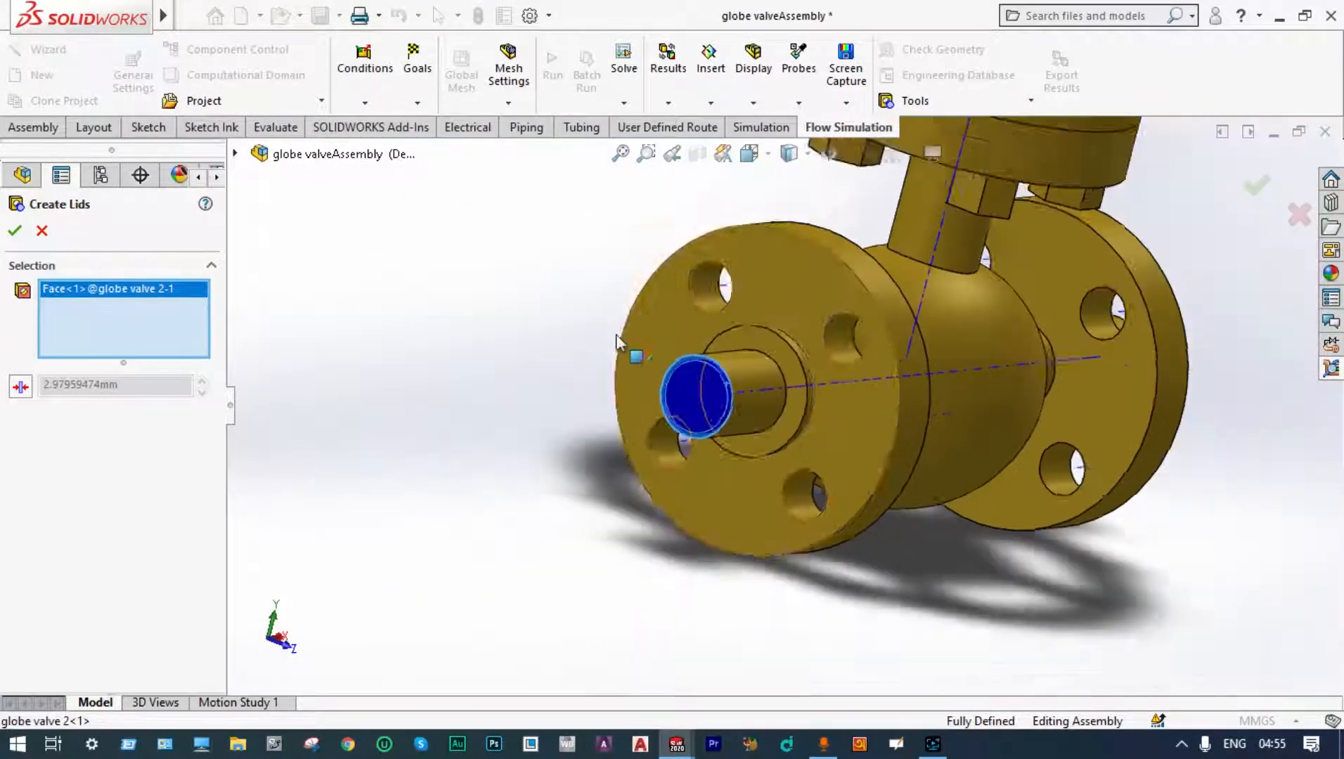
scroll(616, 337, up, 6)
middle_drag(975, 321, 821, 322)
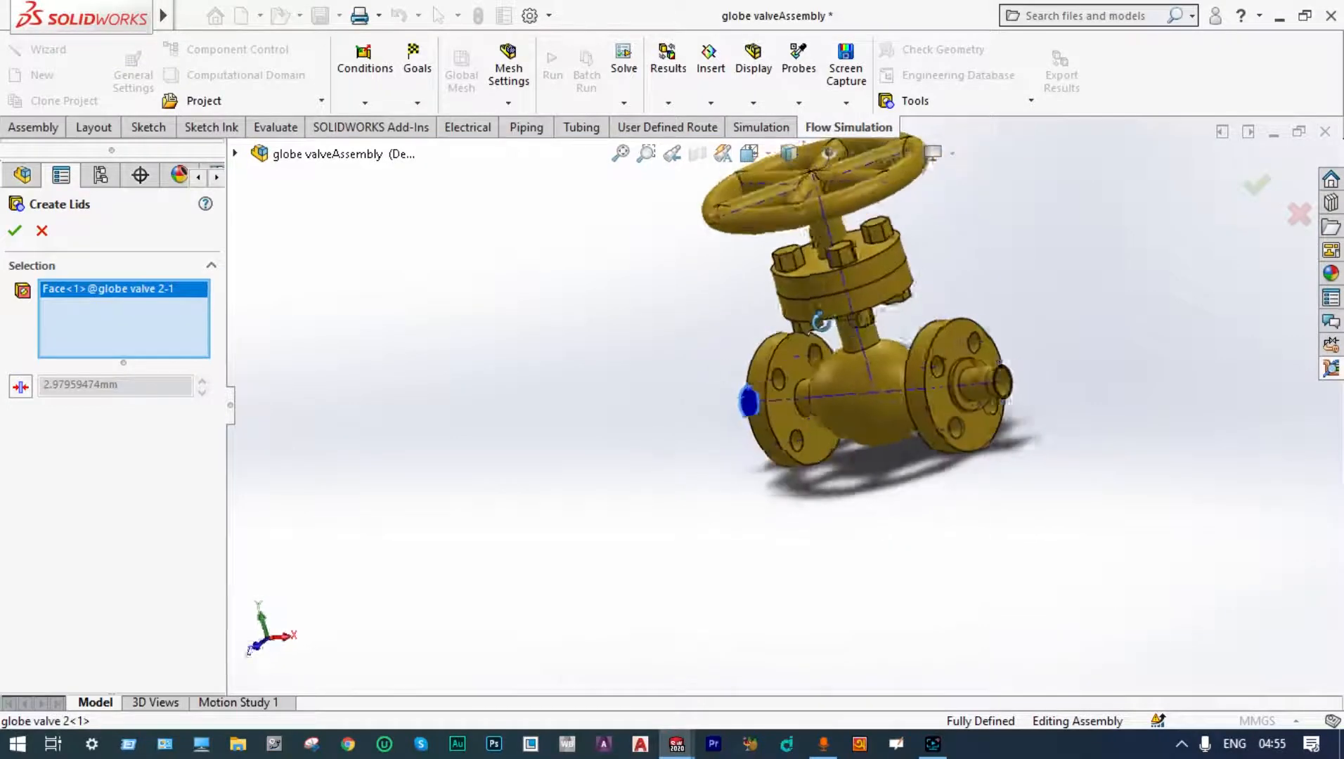
scroll(963, 360, down, 8)
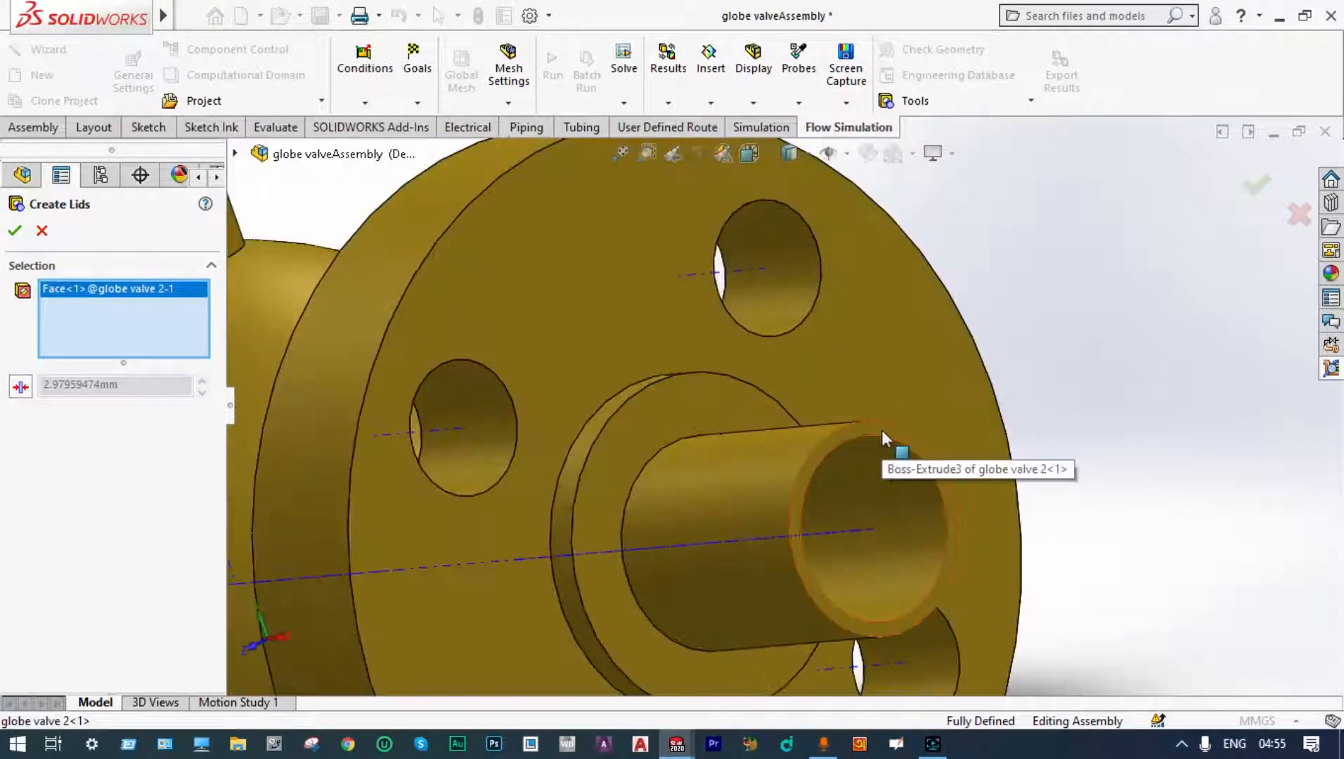
click(883, 432)
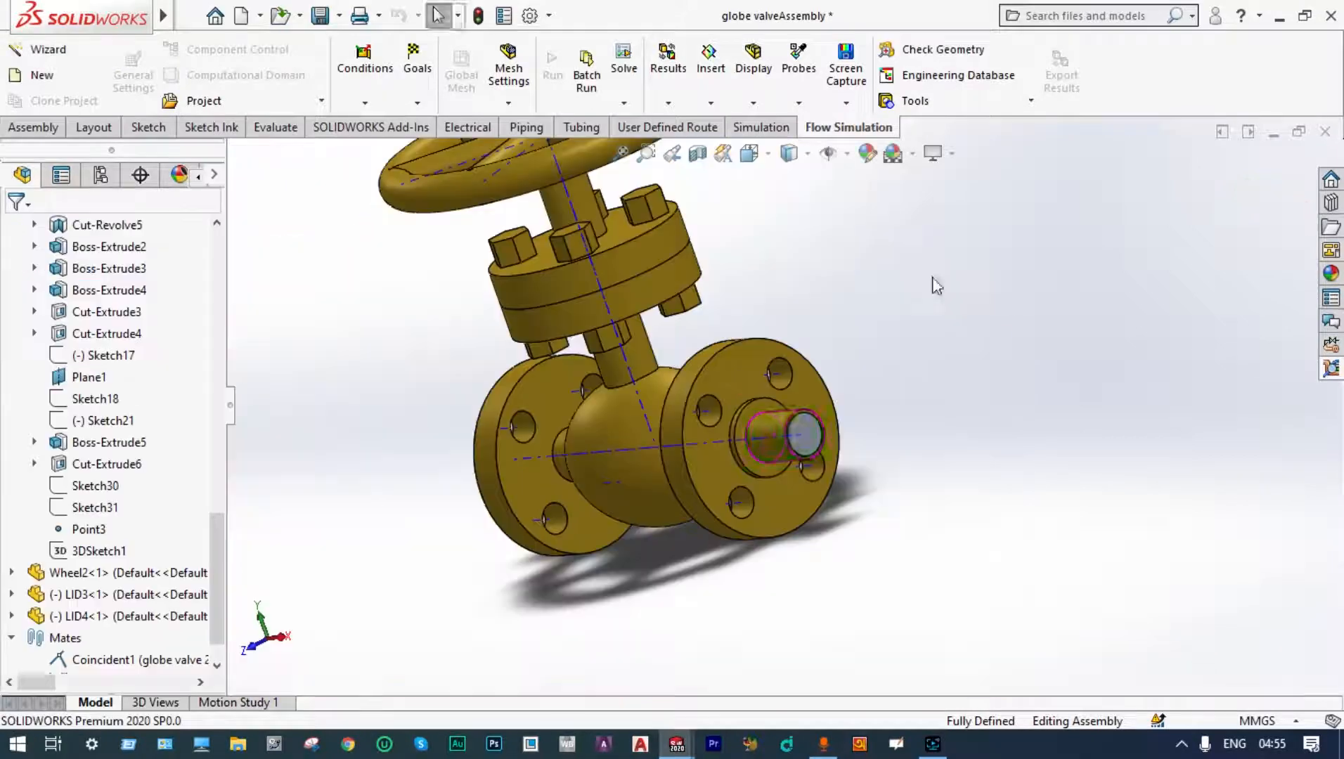
Step: Make the valve body, wheel and both lids transparent
middle_drag(931, 278, 987, 251)
middle_drag(986, 252, 994, 250)
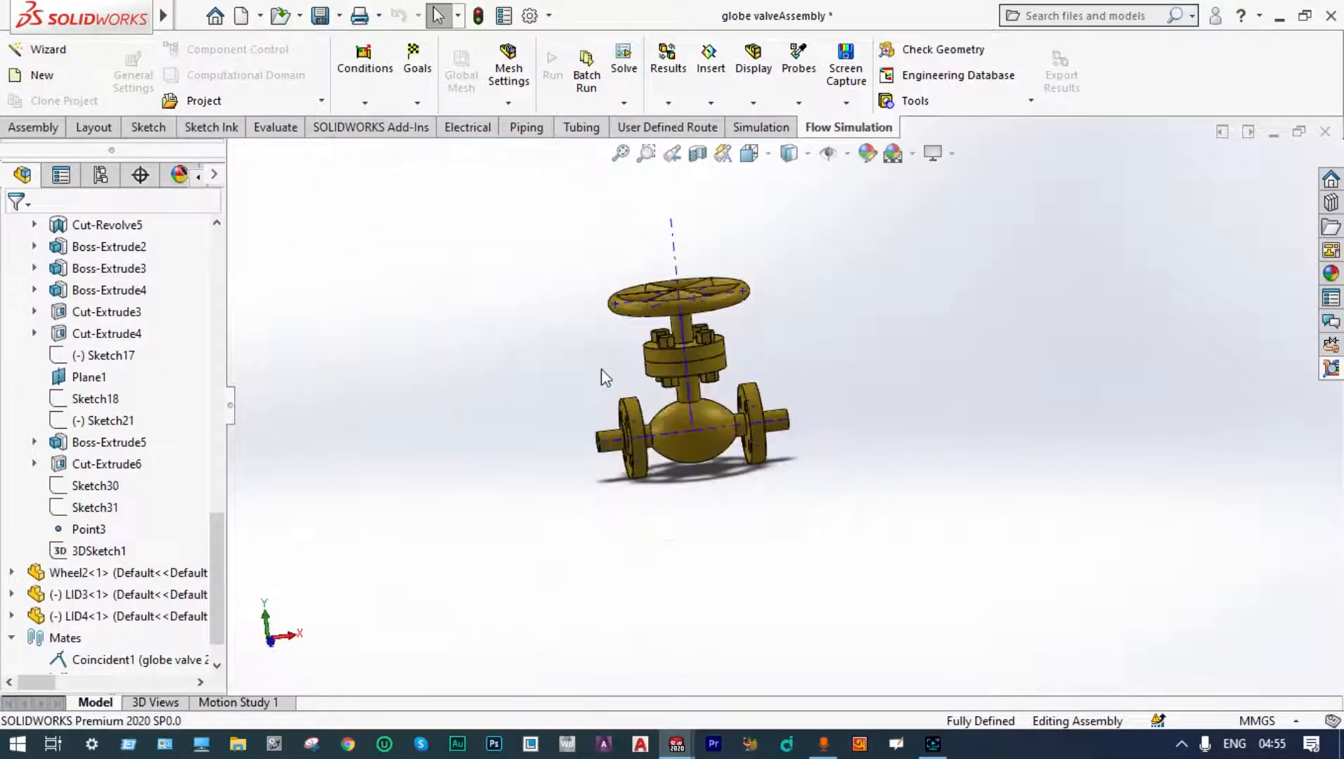
scroll(602, 370, down, 2)
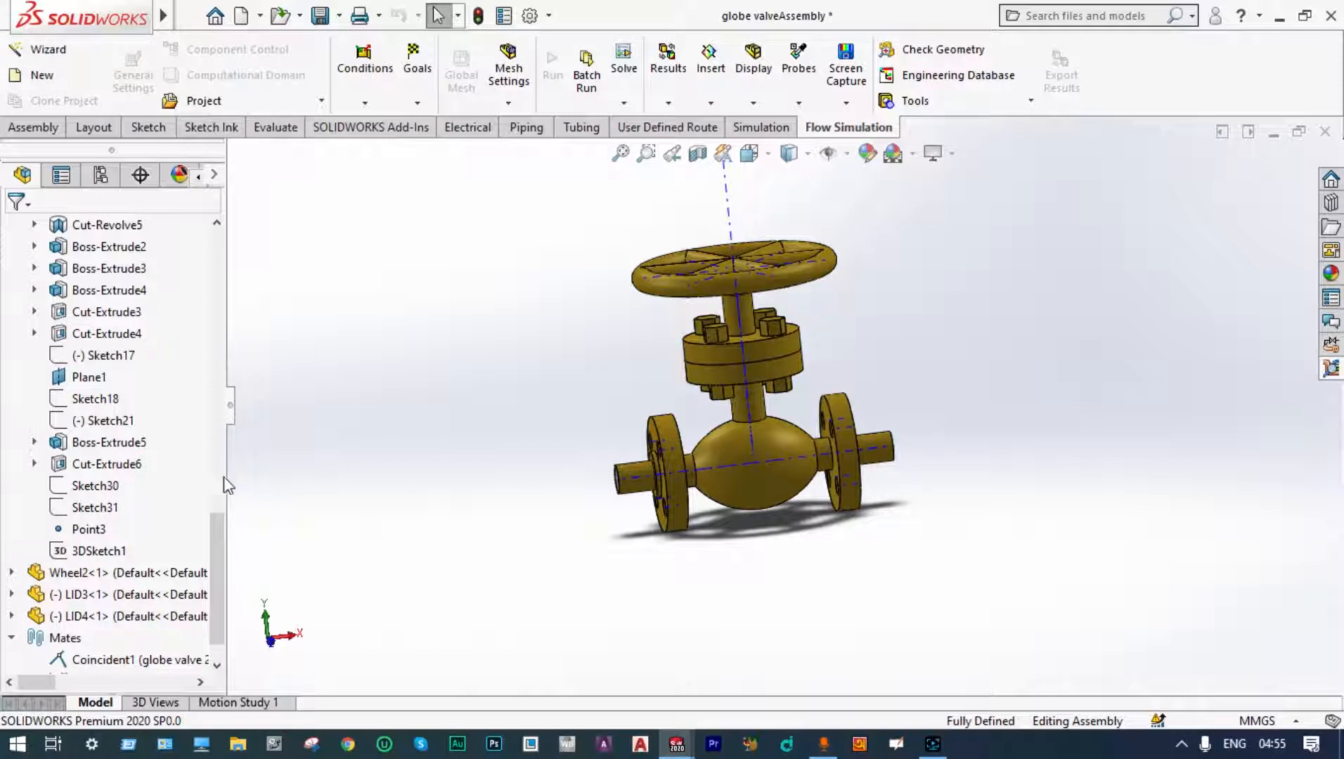
drag(215, 521, 218, 279)
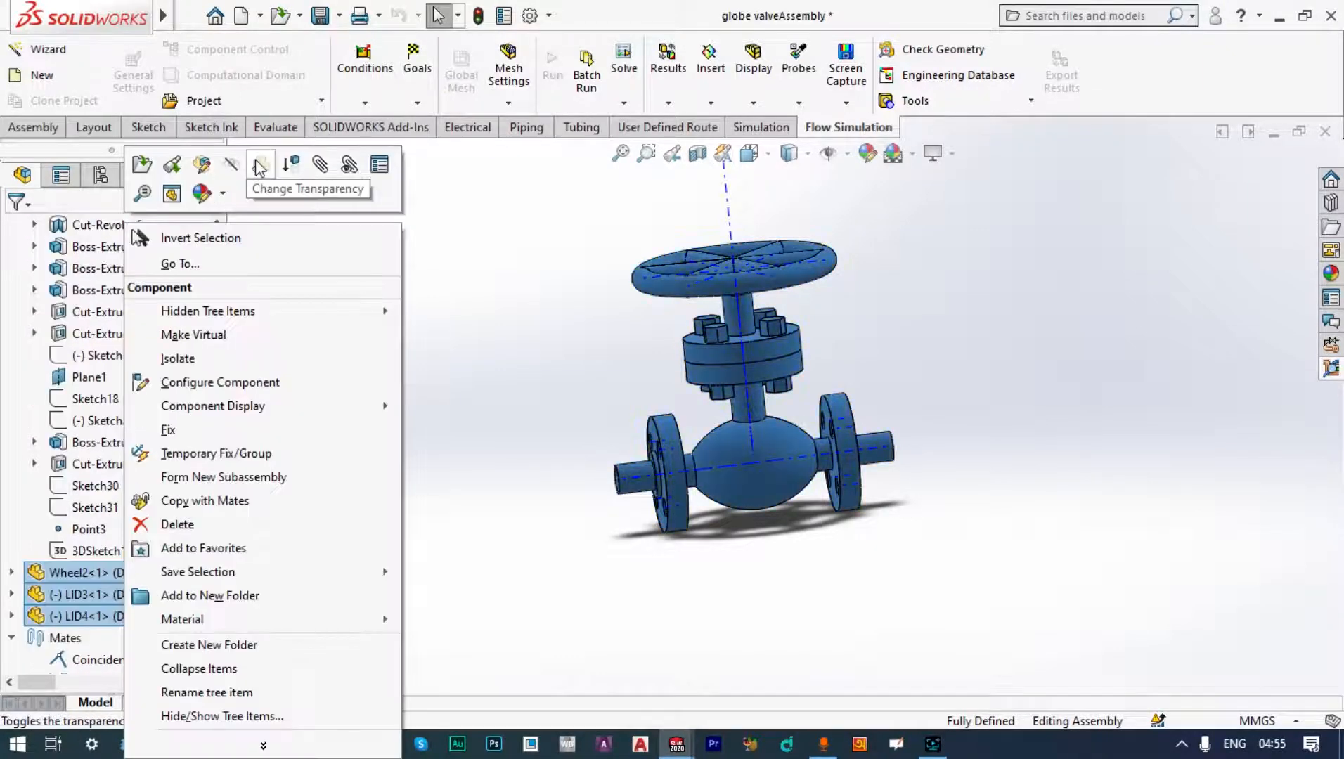
click(257, 162)
key(Escape)
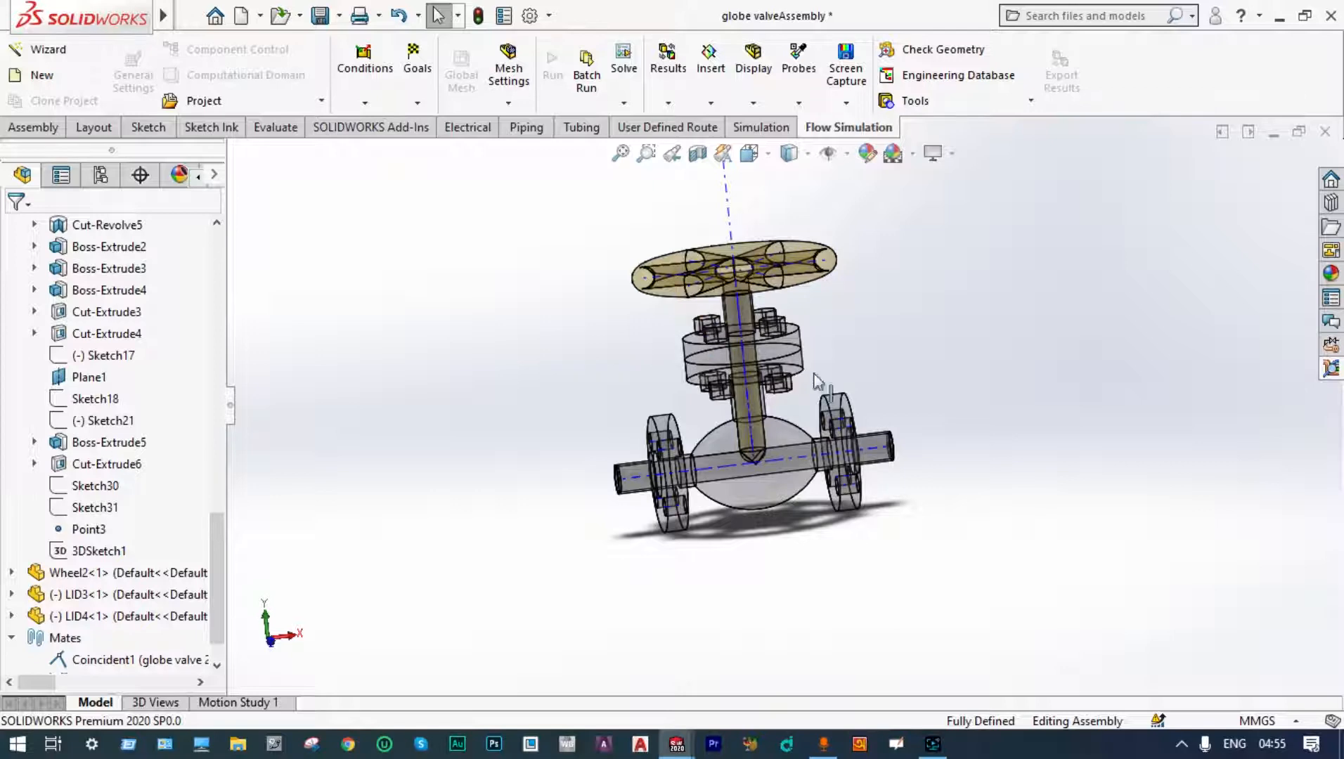
scroll(840, 381, down, 3)
middle_drag(840, 381, 757, 434)
scroll(753, 440, down, 3)
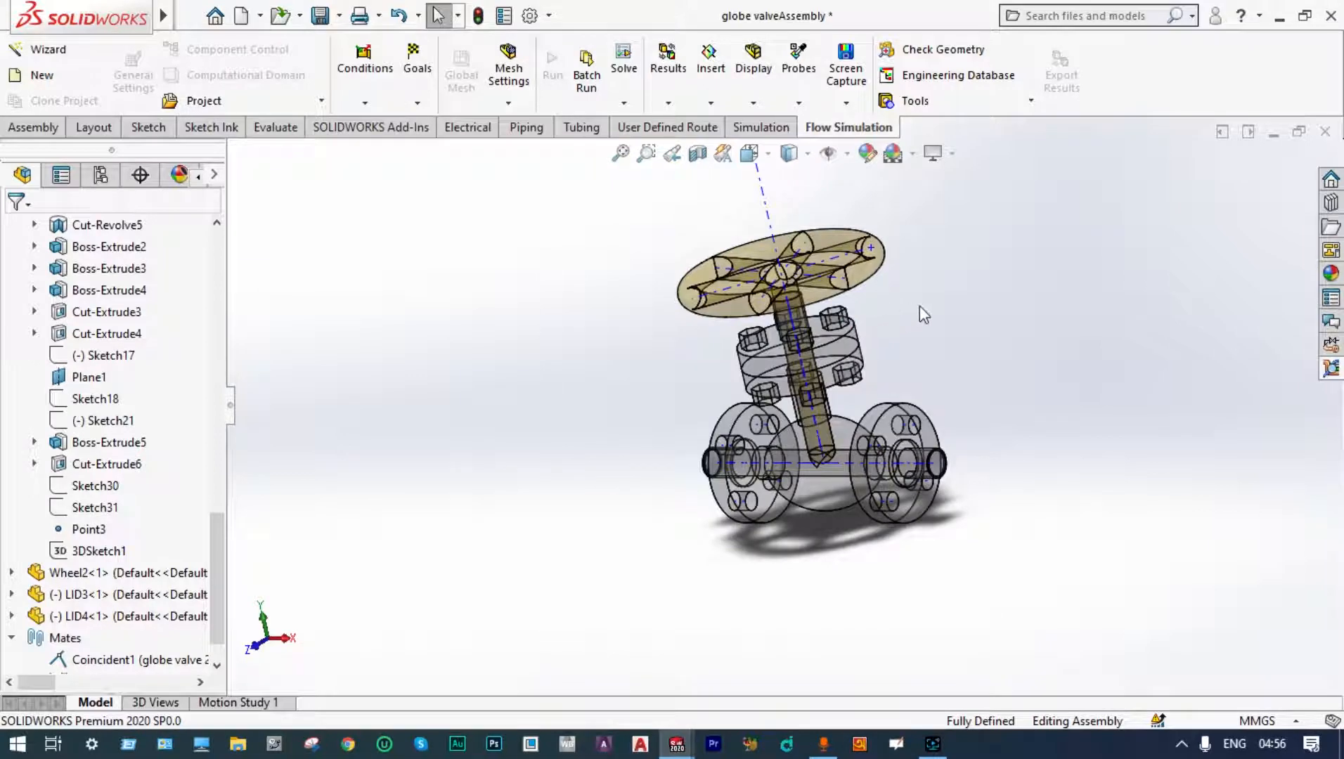
middle_drag(920, 310, 966, 310)
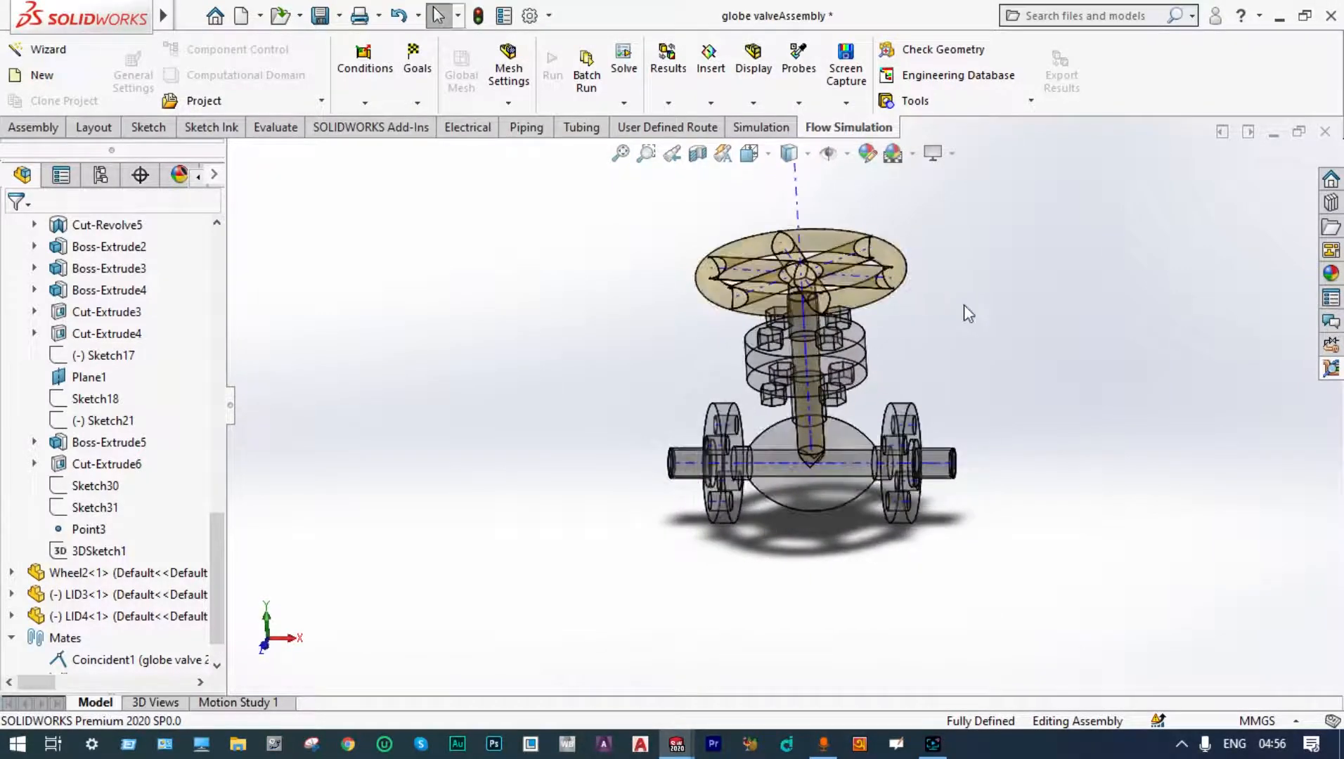
middle_drag(969, 240, 1052, 235)
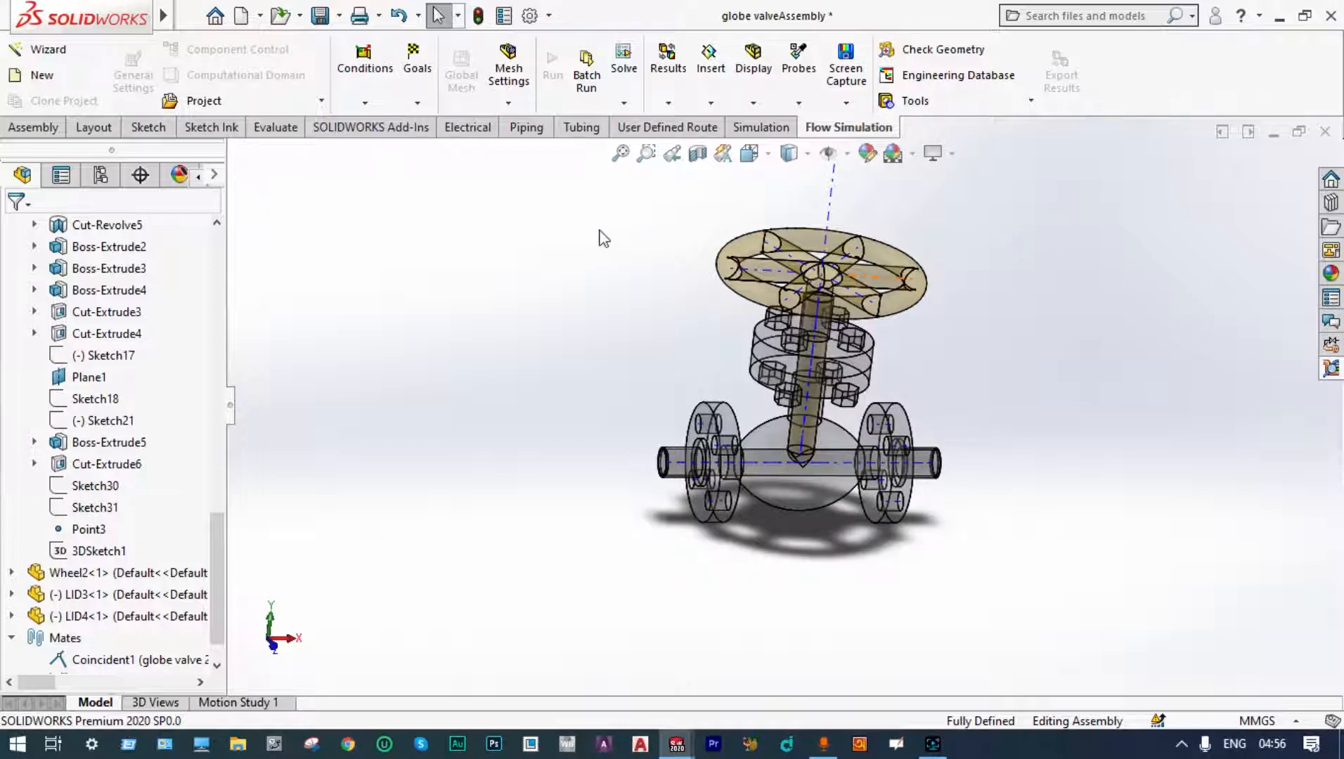
Step: Start the Flow Simulation Wizard with project name Project(1), choosing the SI unit system with temperature in Celsius
click(63, 49)
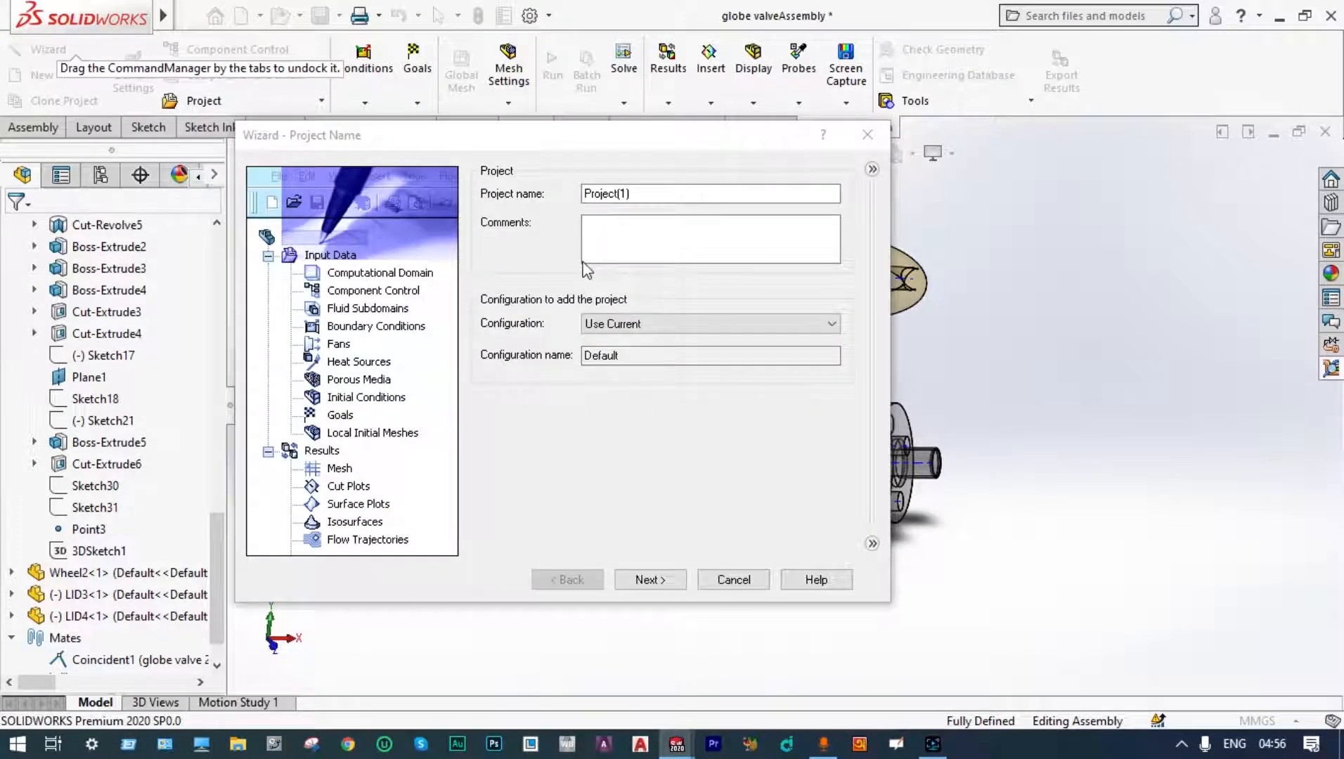
click(648, 581)
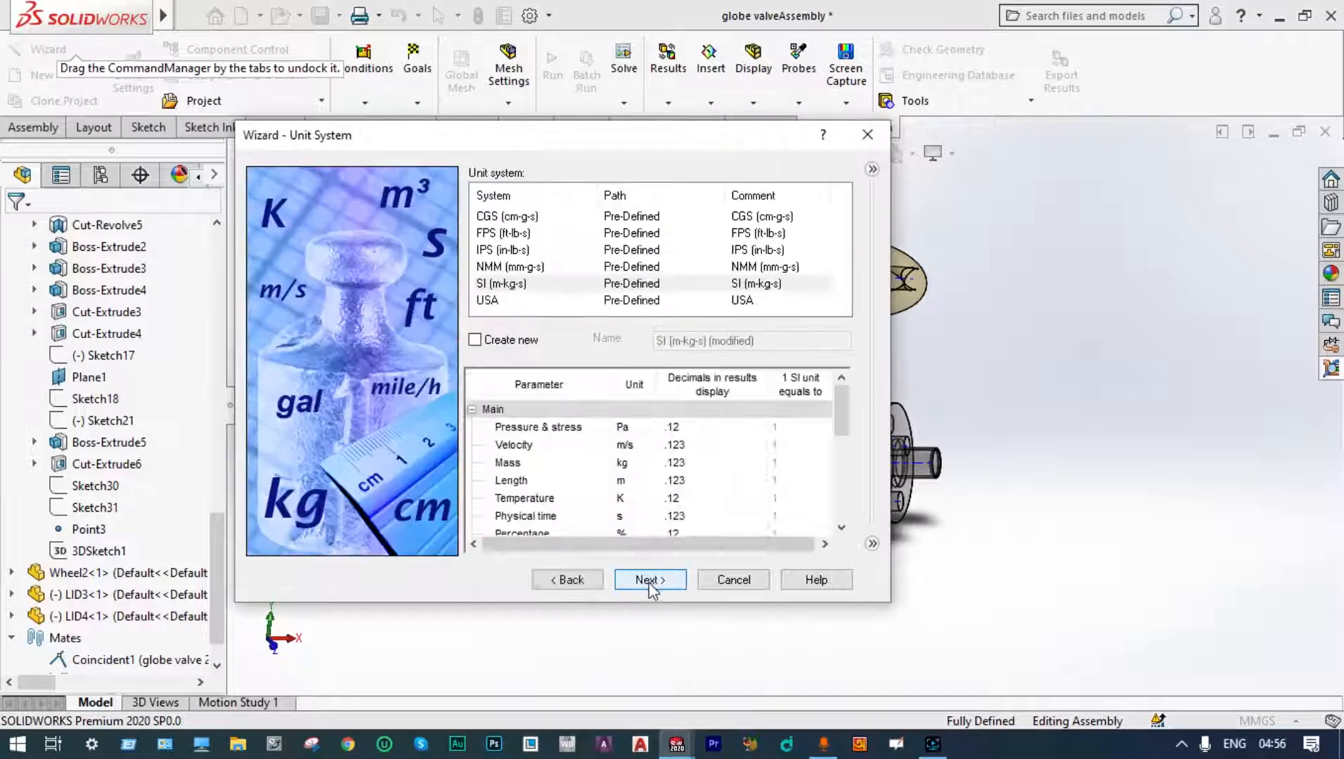
click(523, 285)
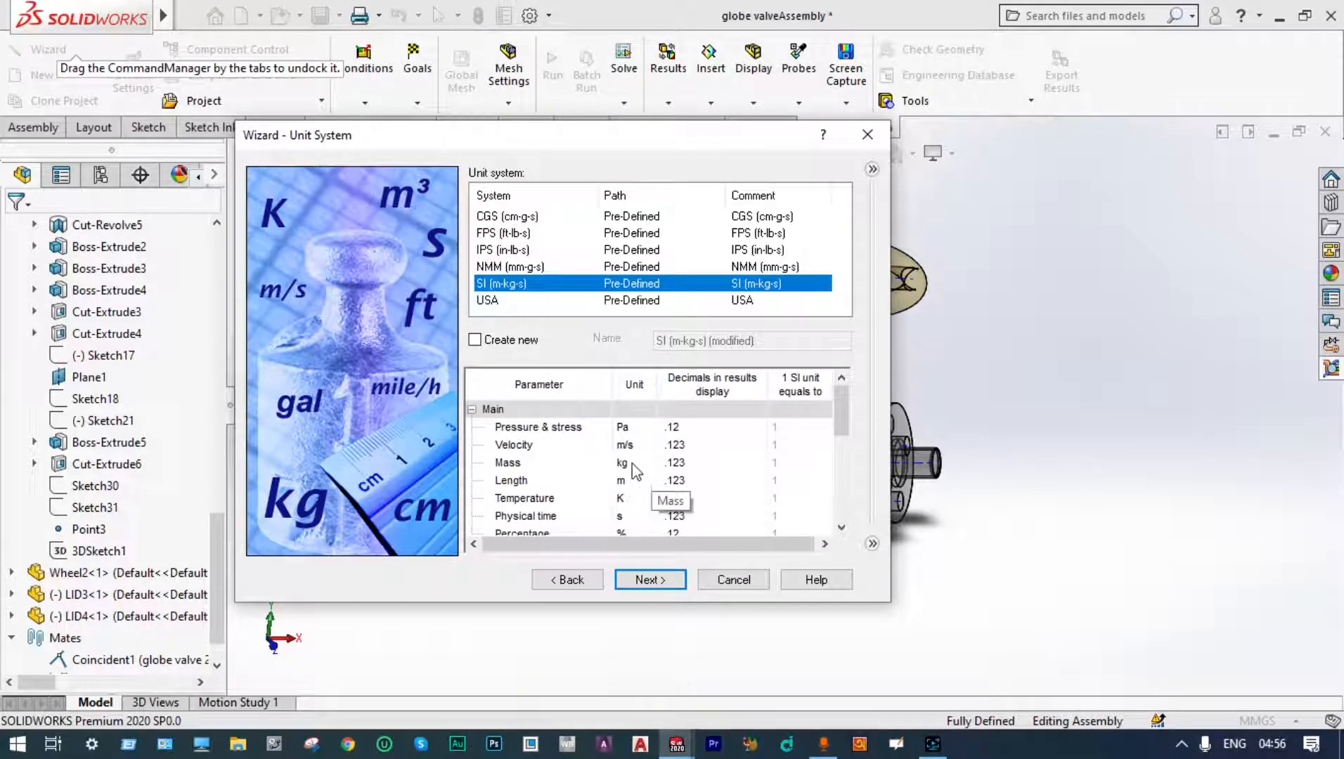
click(635, 500)
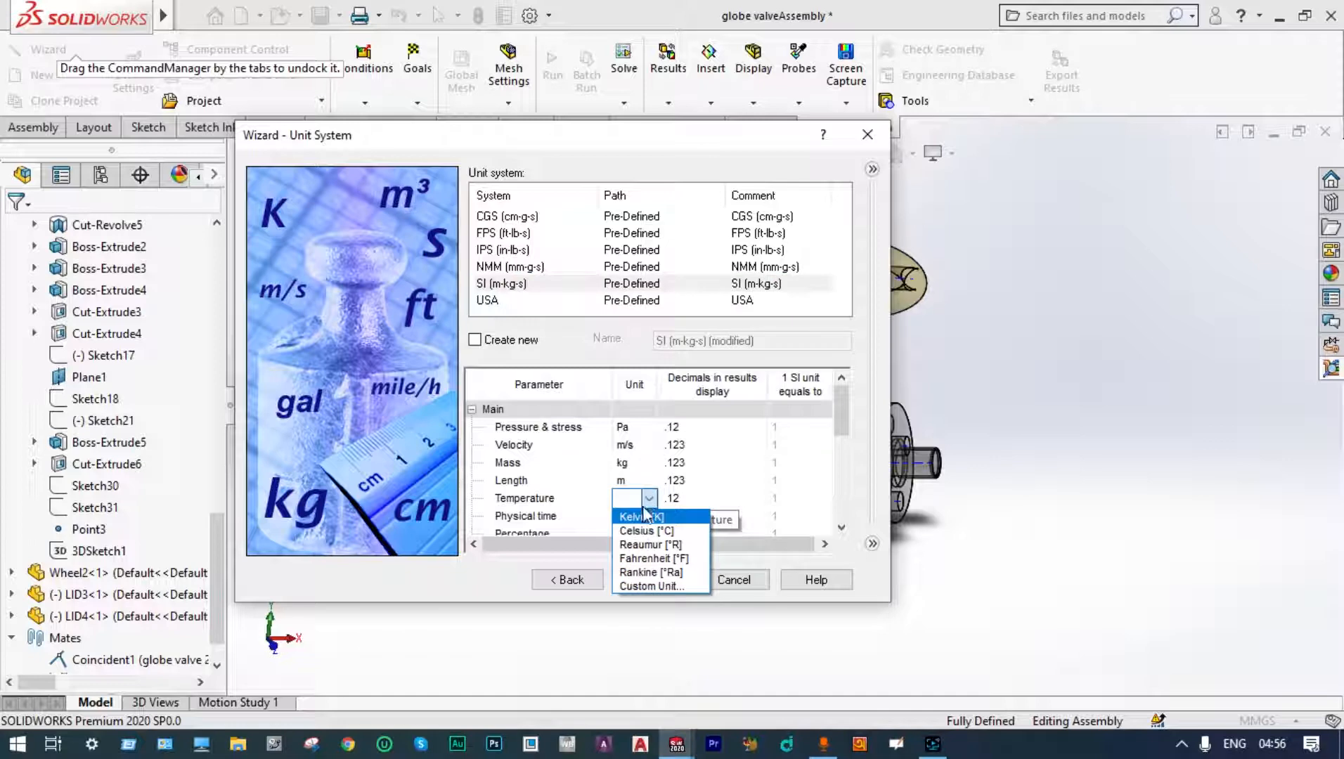
click(646, 531)
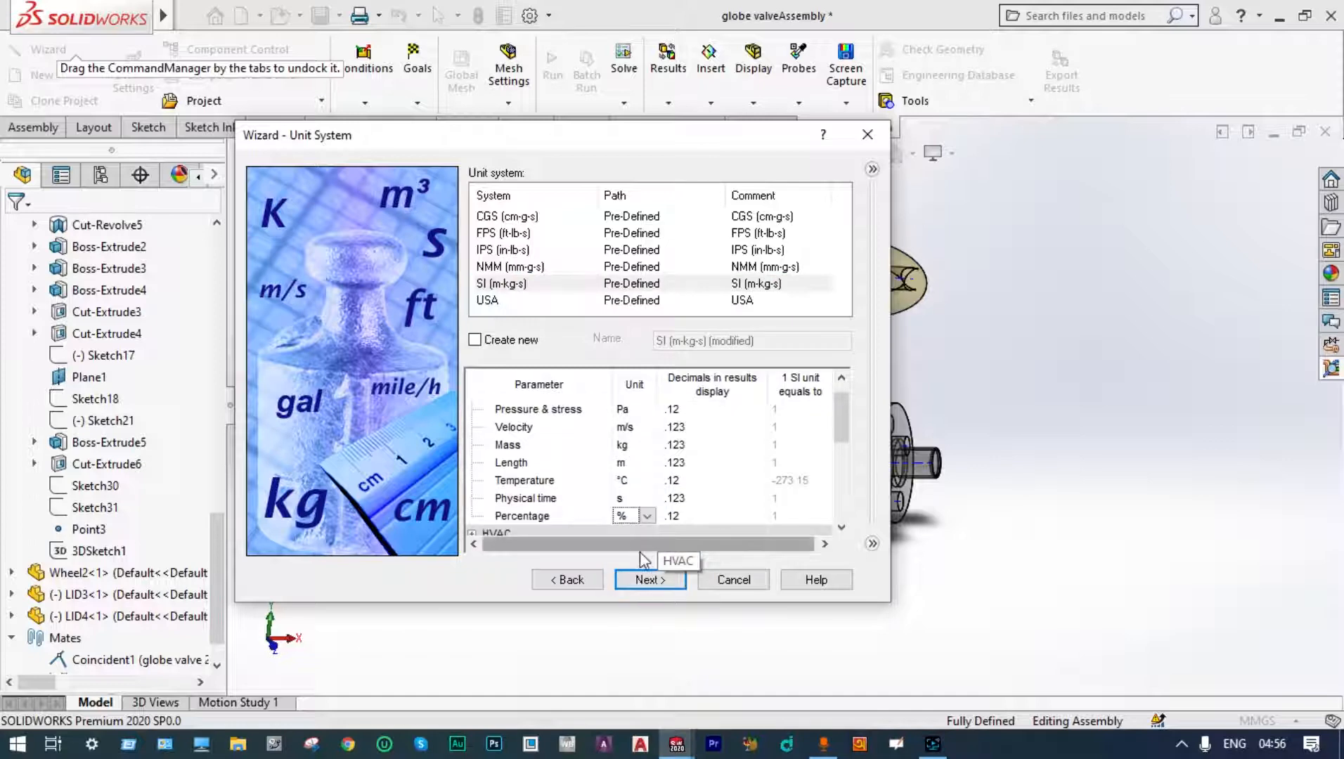
click(648, 579)
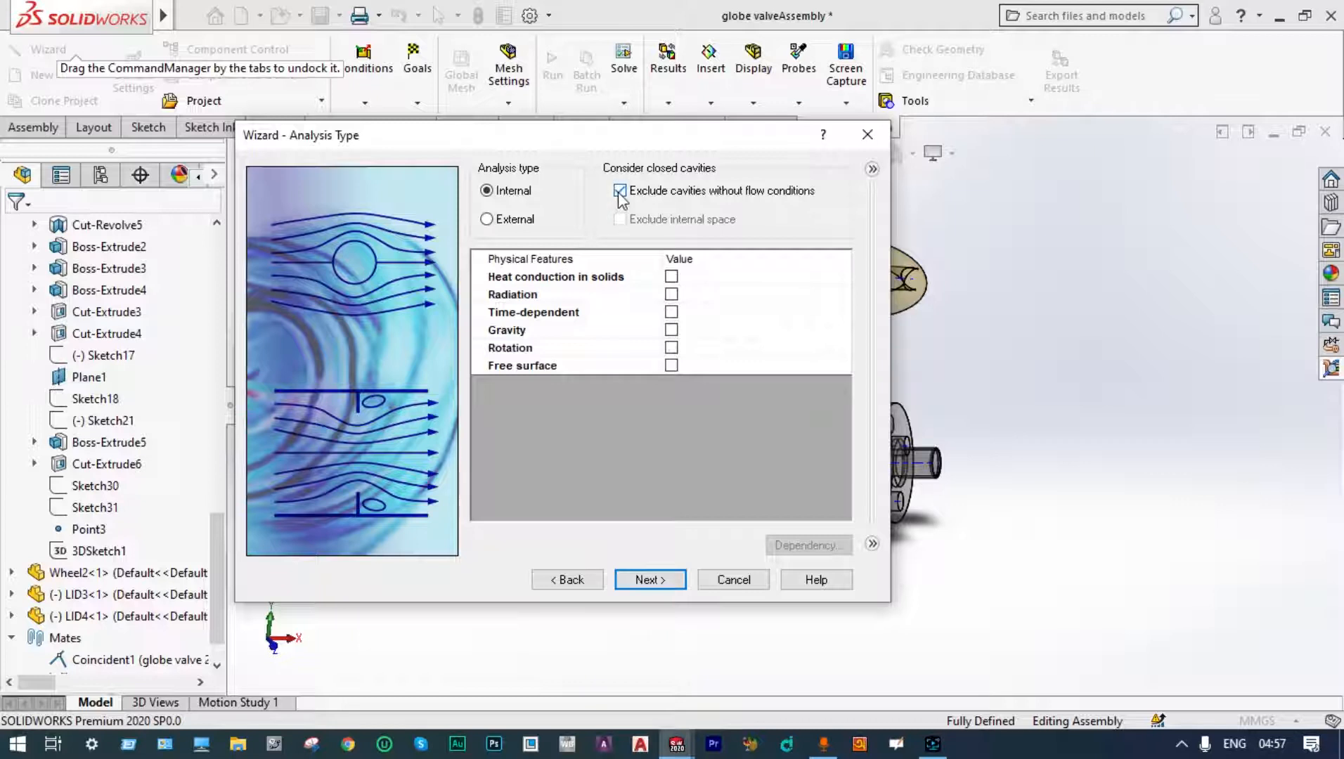
Step: Keep an internal analysis and enable gravity with a Y component of -9.81 m/s^2 and a Z component of 0 m/s^2
click(671, 330)
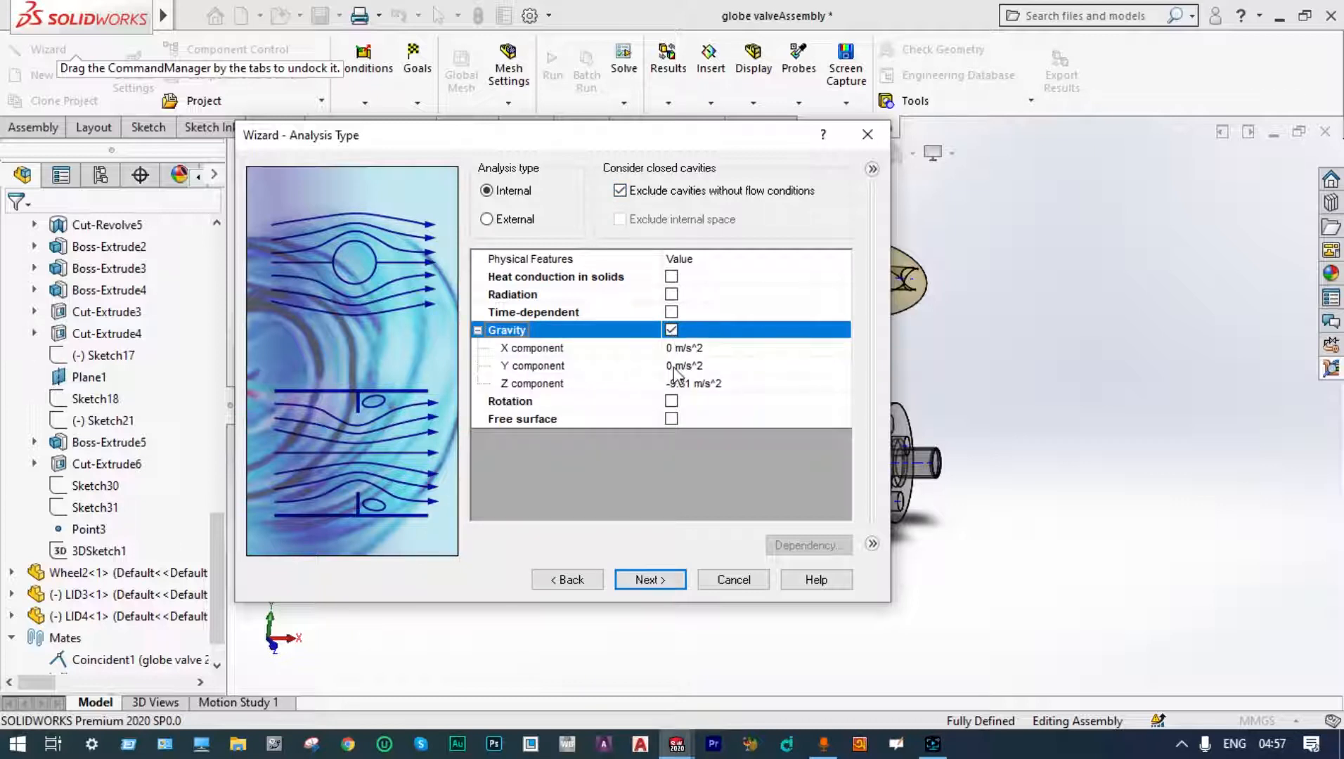
click(671, 366)
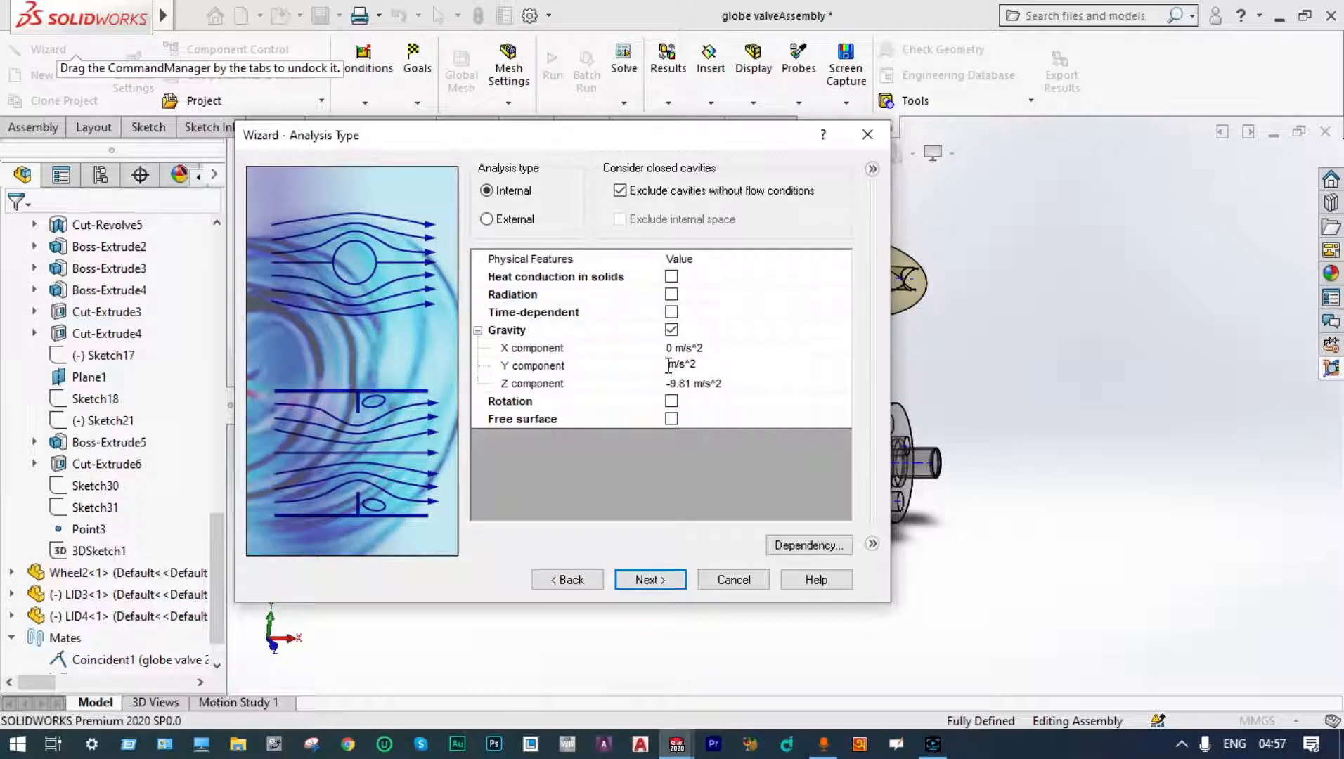
text(-9.81)
click(693, 383)
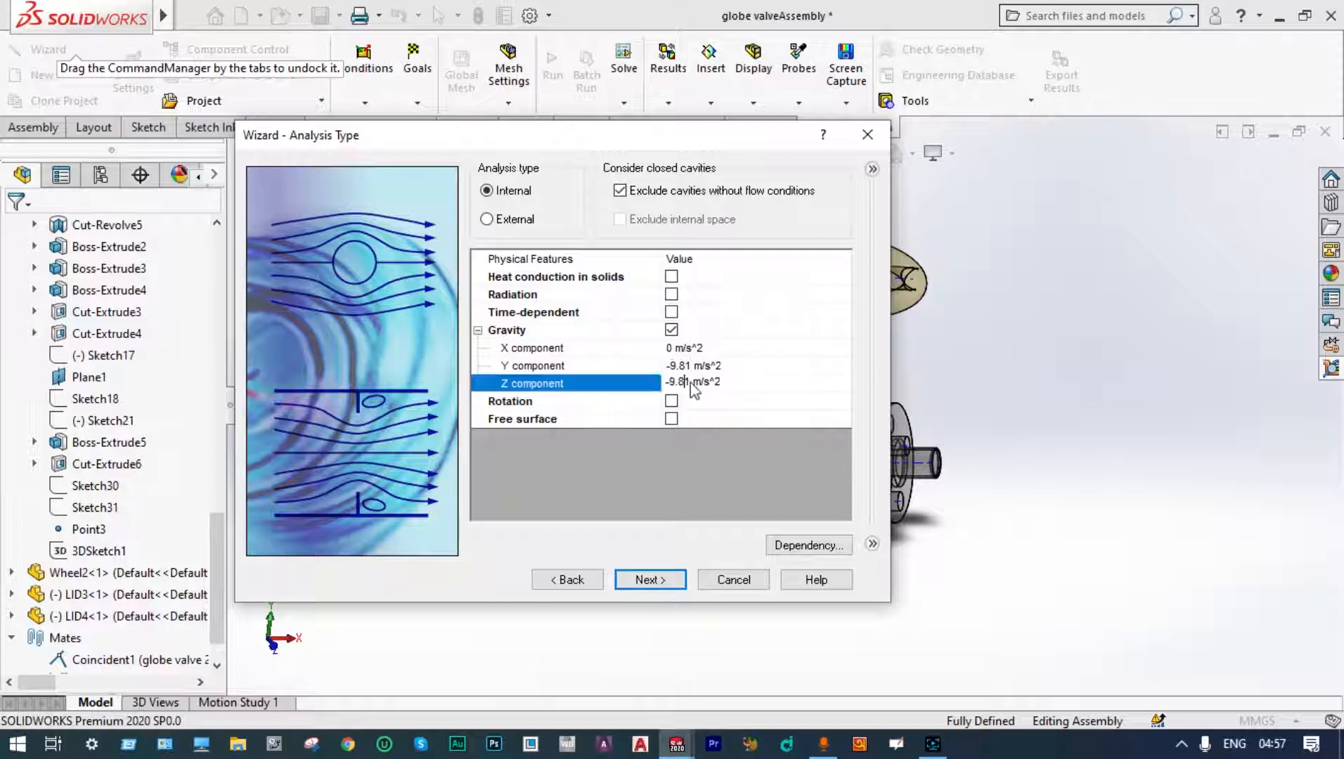
click(649, 579)
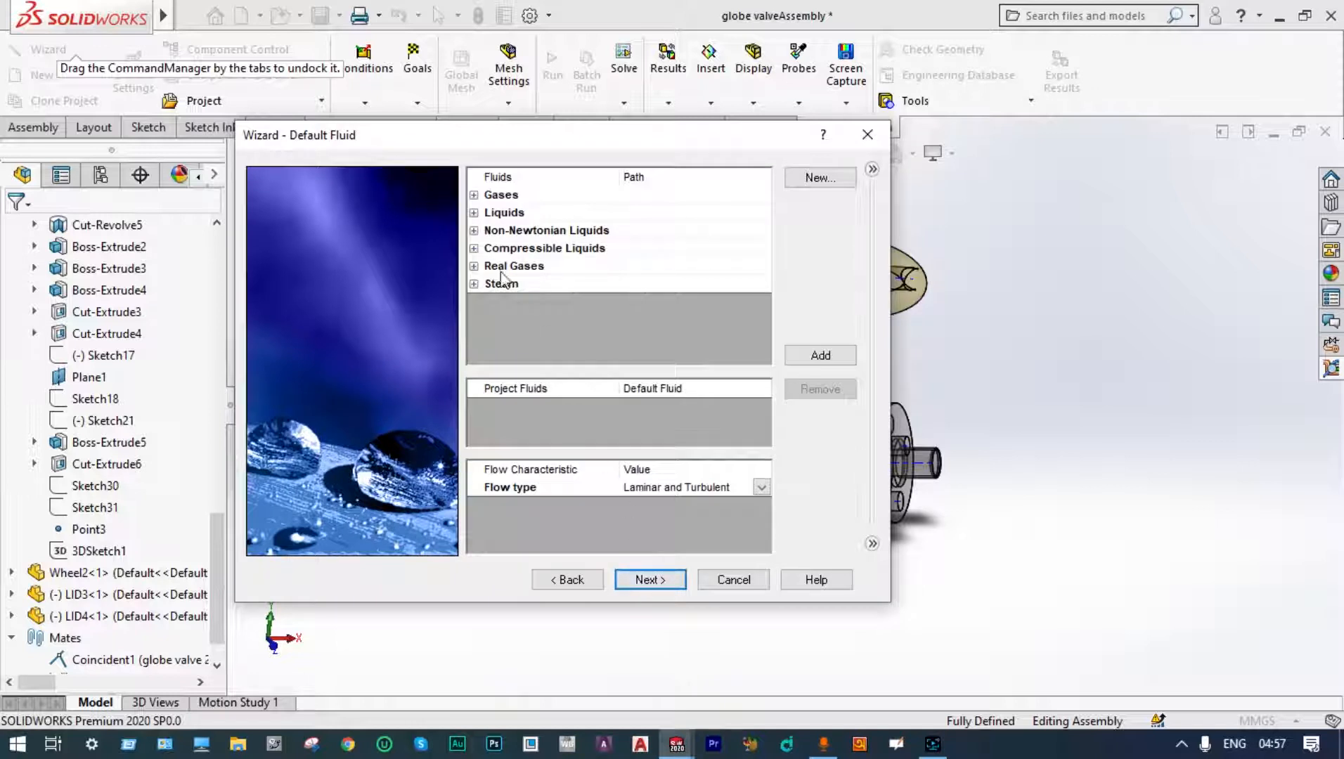
Step: Add Water from the pre-defined liquids as the project's default fluid
click(474, 213)
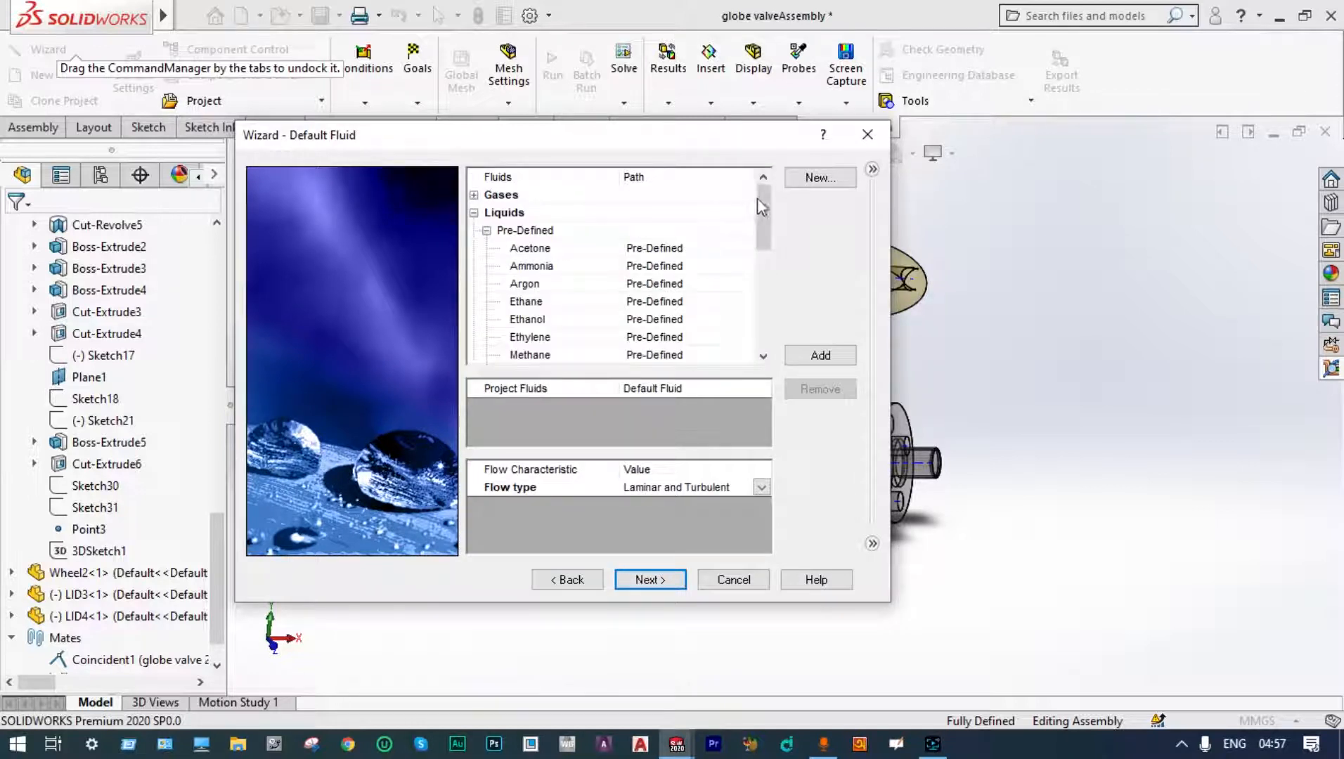
drag(757, 198, 757, 285)
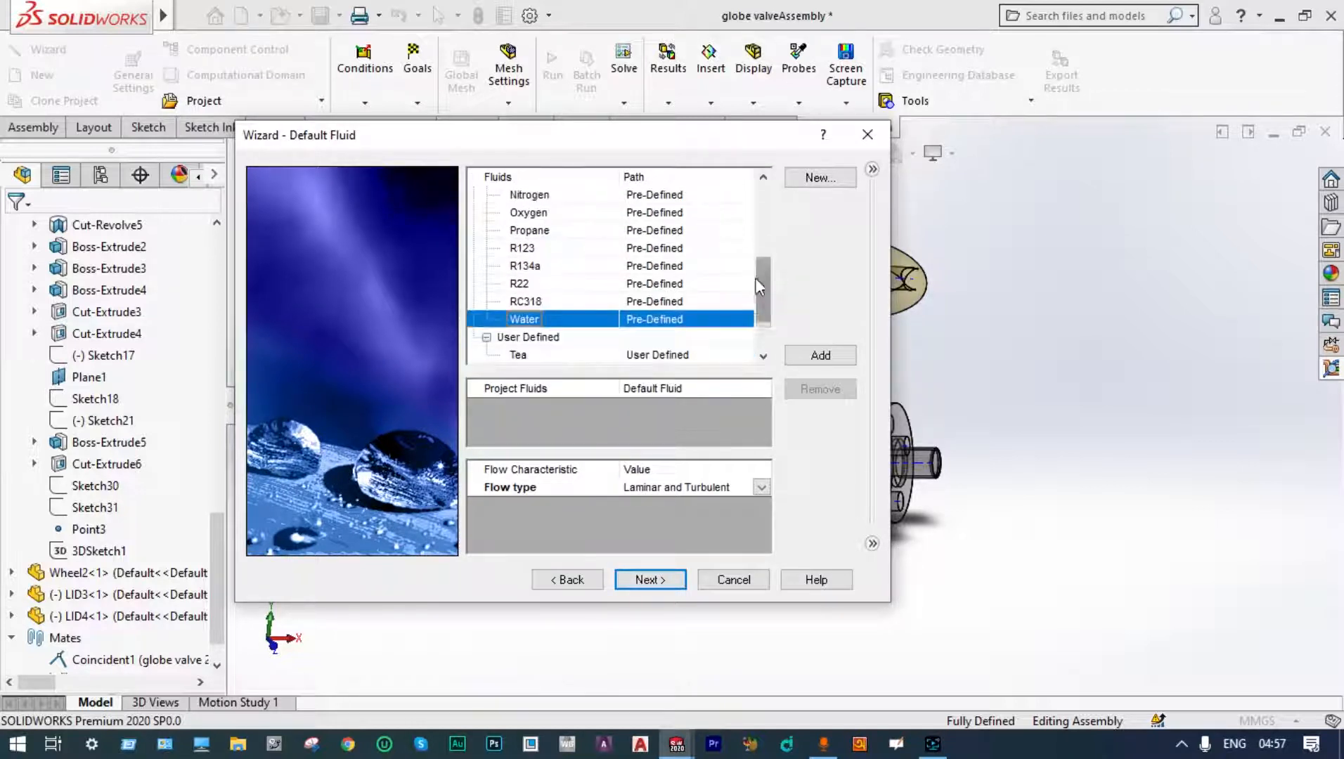
double_click(532, 318)
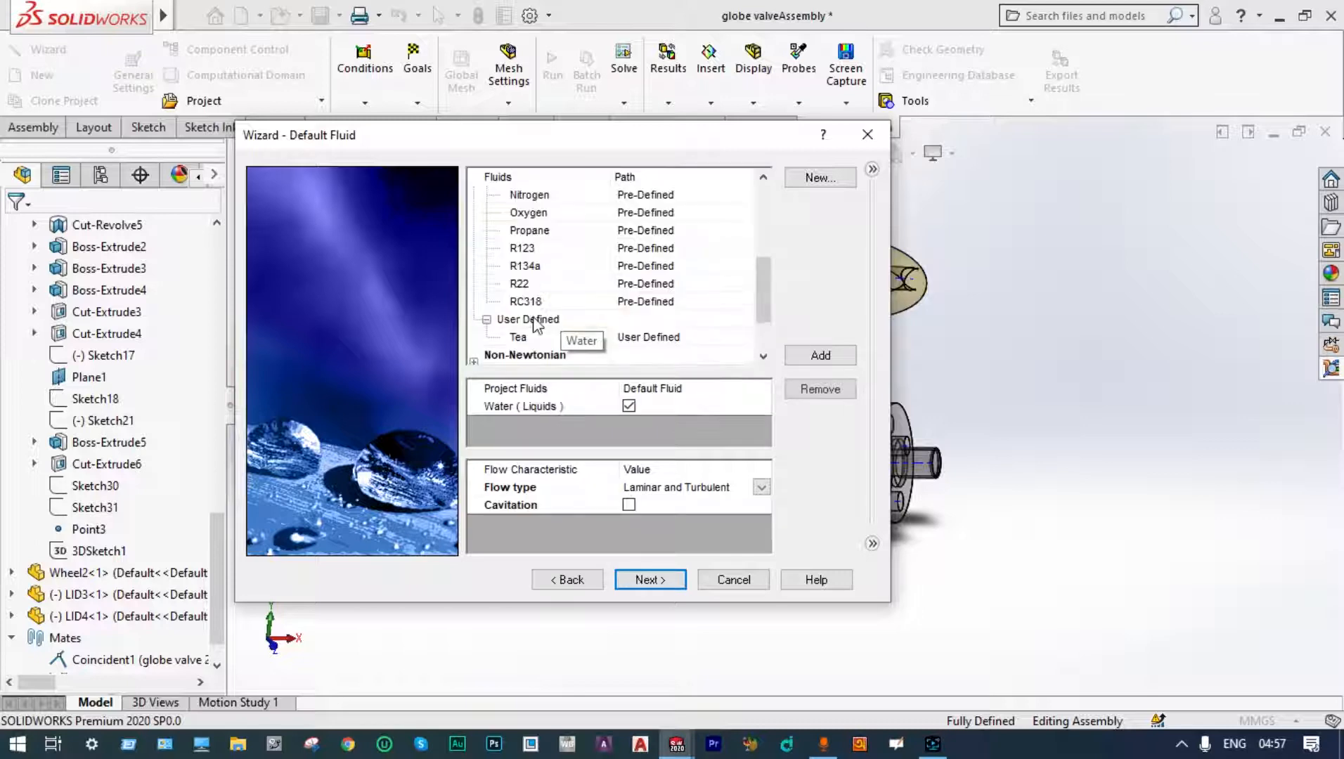
click(641, 580)
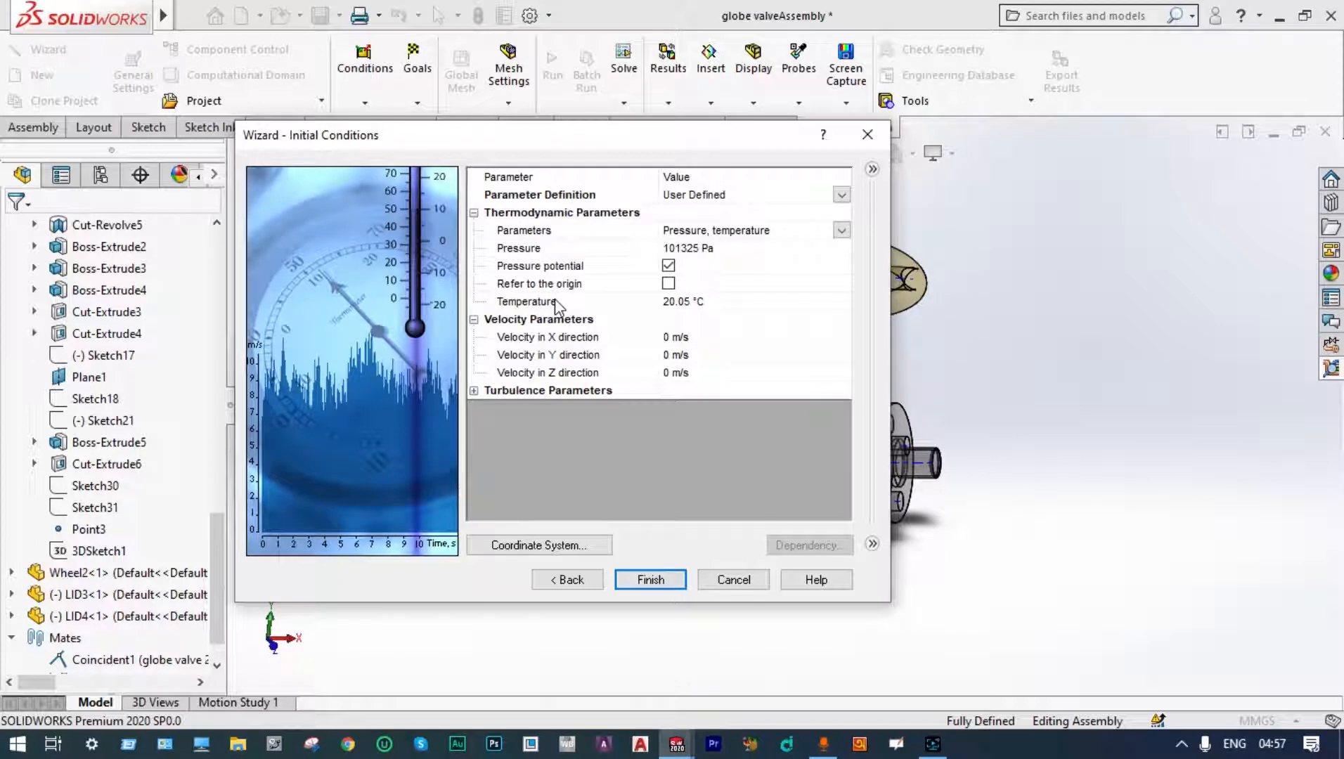
Step: Set the initial temperature to 20.0 °C and finish the wizard
click(686, 303)
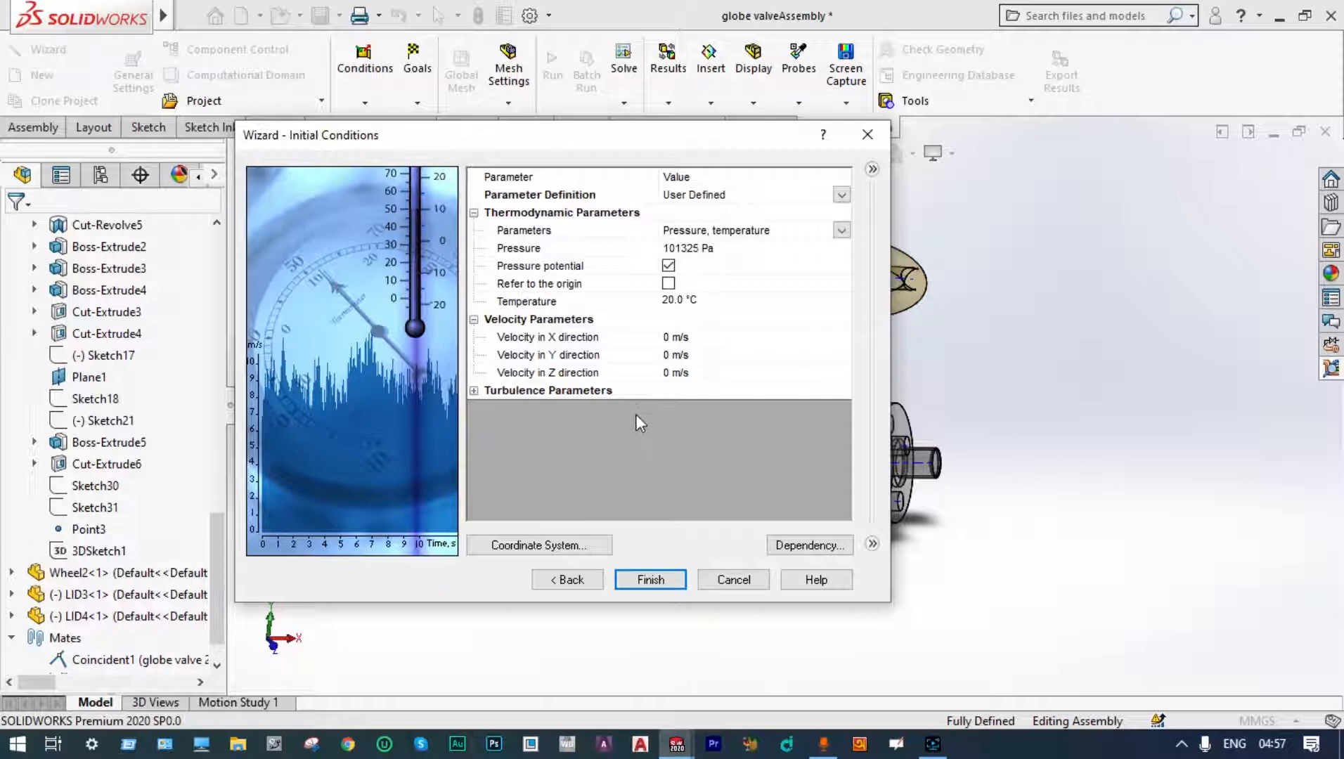
click(651, 584)
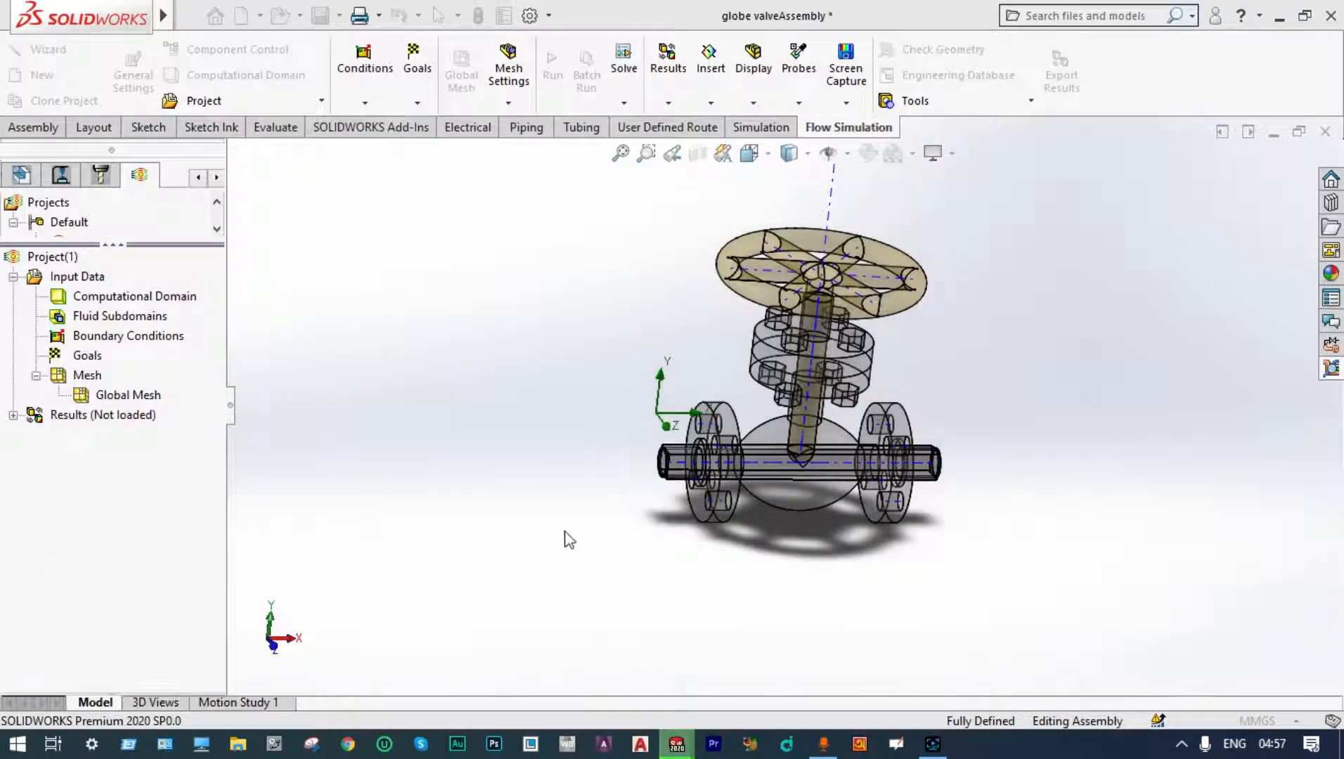
Step: Edit the computational domain and enlarge its box by dragging its boundaries around the whole valve
middle_drag(556, 510, 676, 538)
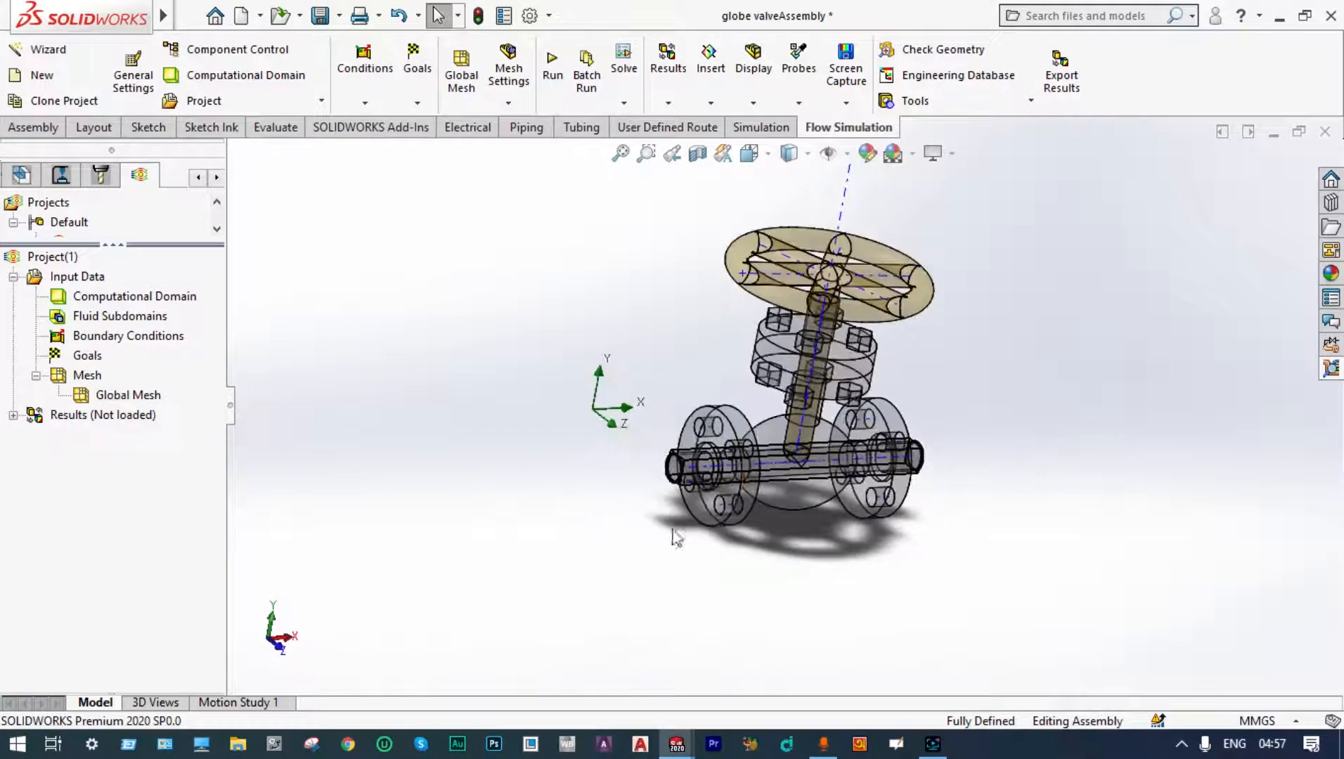
scroll(685, 513, down, 3)
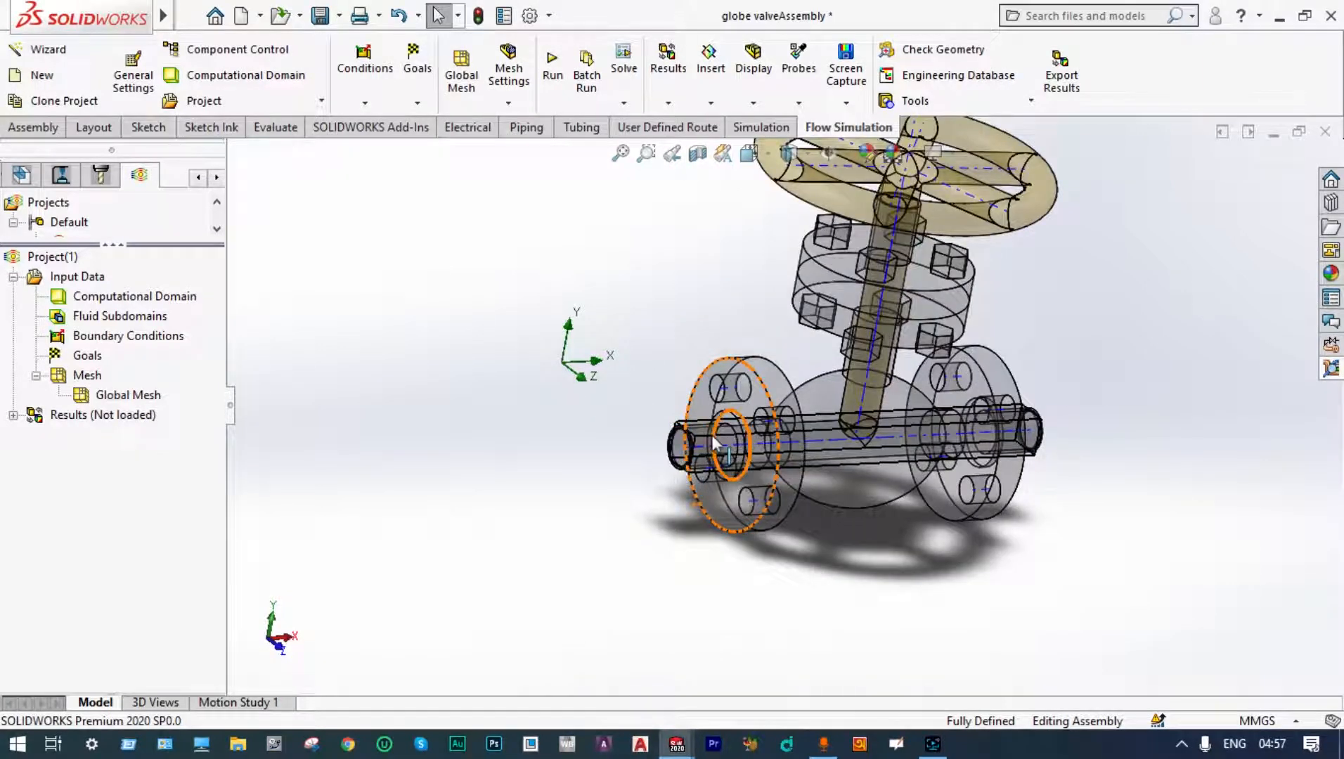
right_click(195, 304)
click(271, 312)
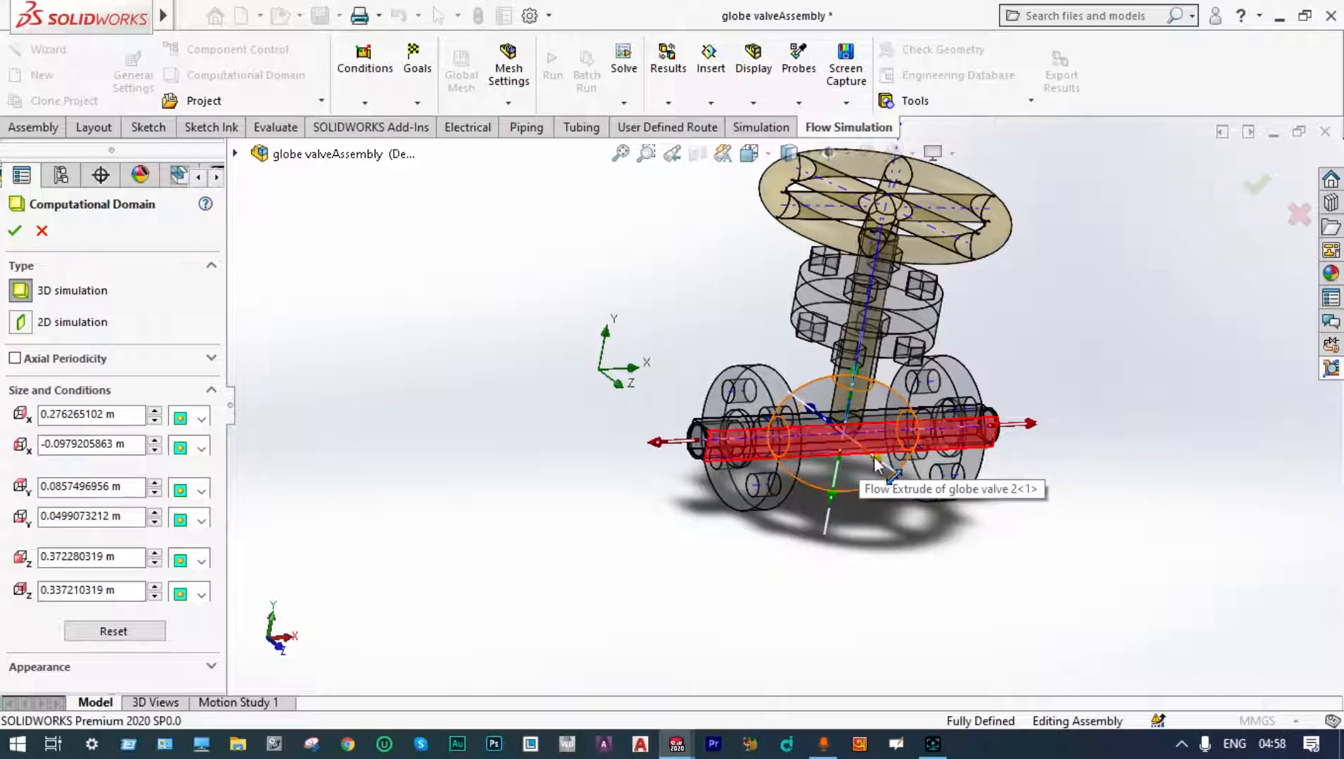
drag(874, 455, 906, 527)
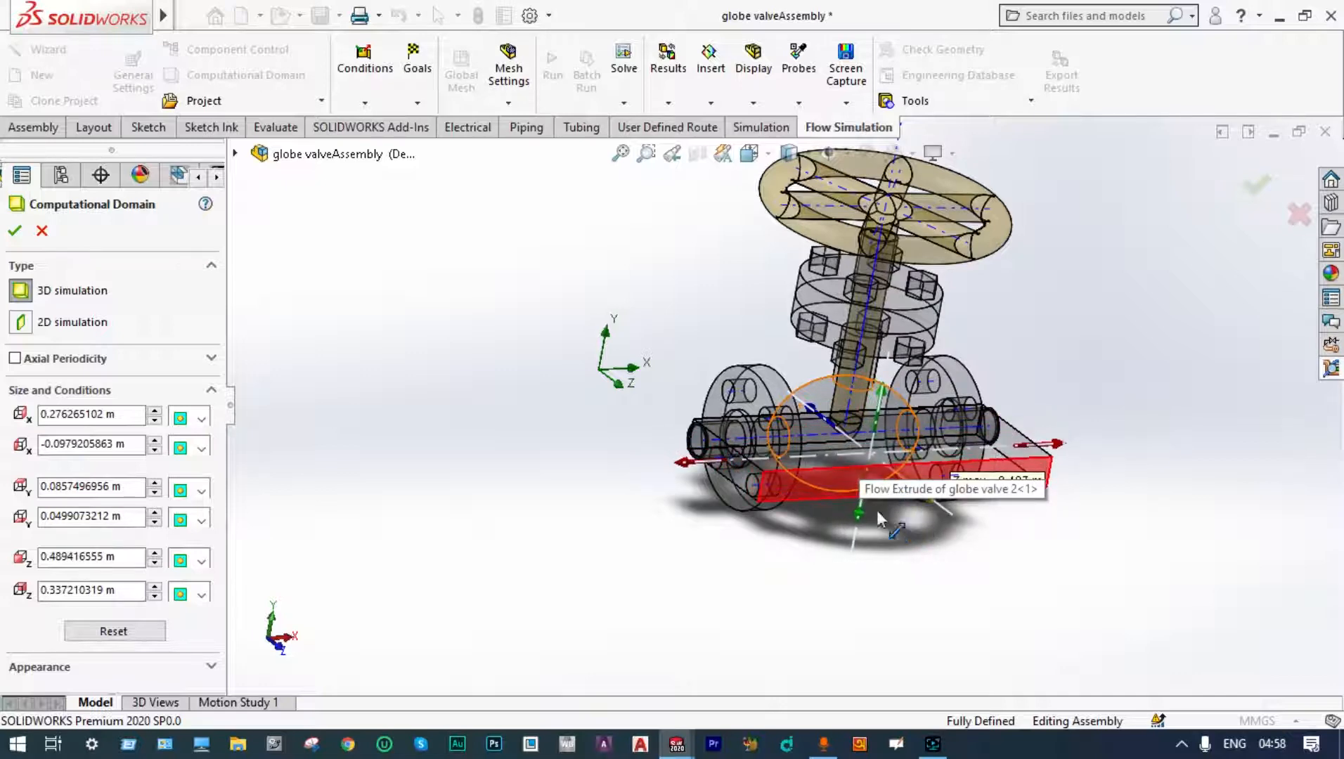
middle_drag(723, 531, 729, 558)
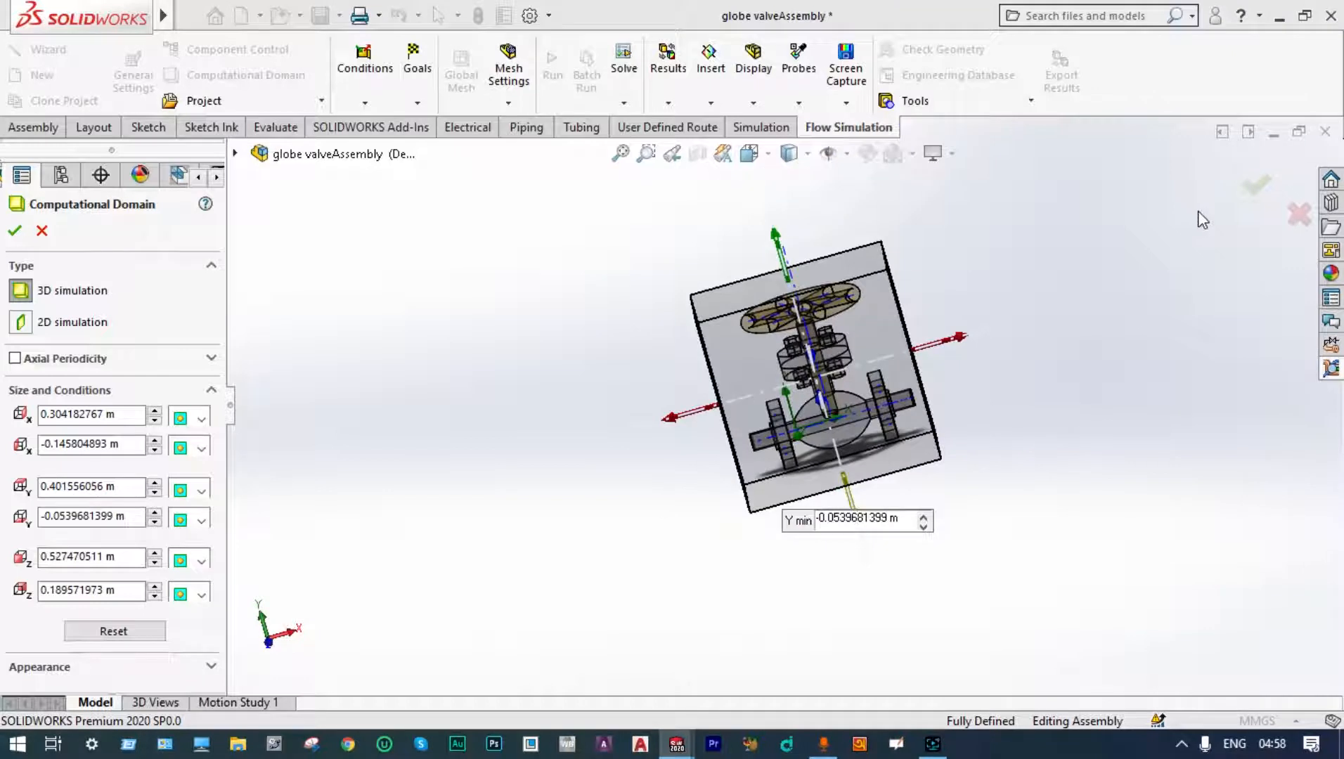
click(1256, 184)
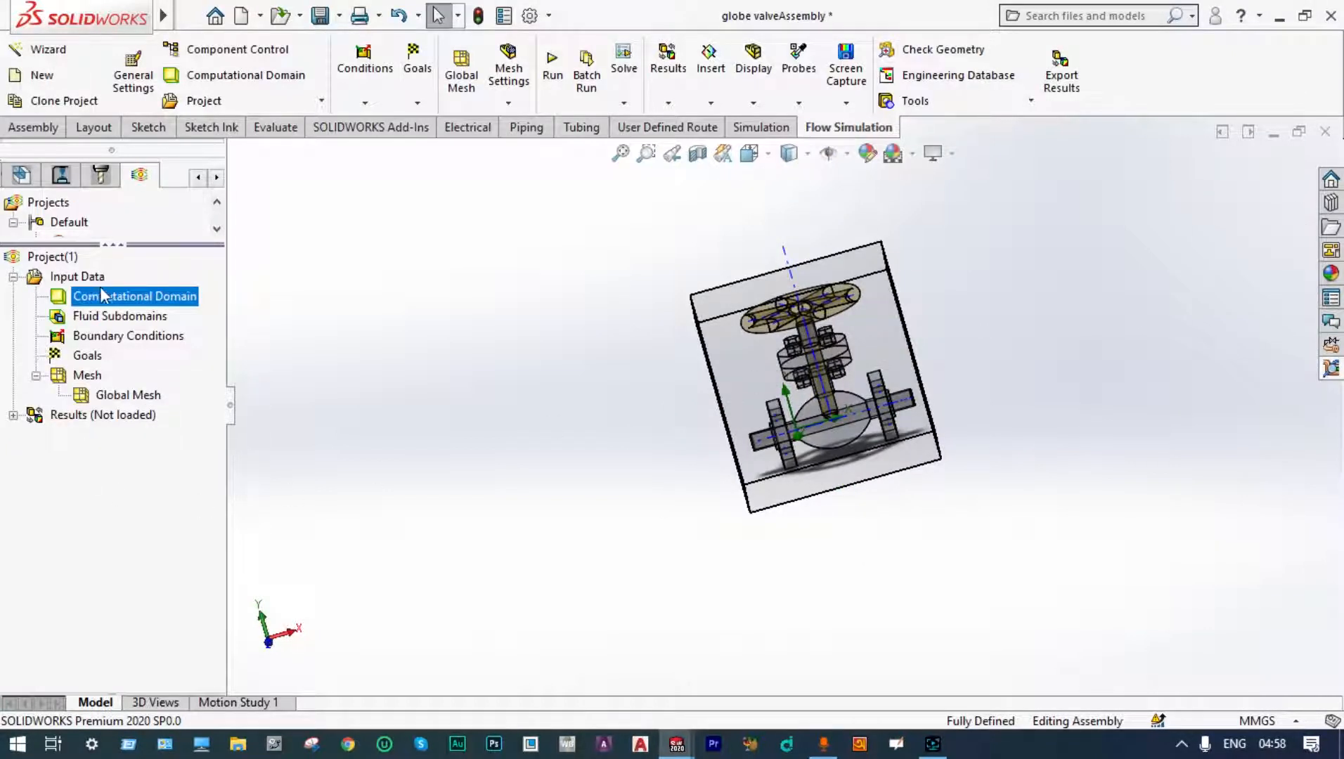
Step: Apply a section view of the assembly through the Front Plane
right_click(124, 300)
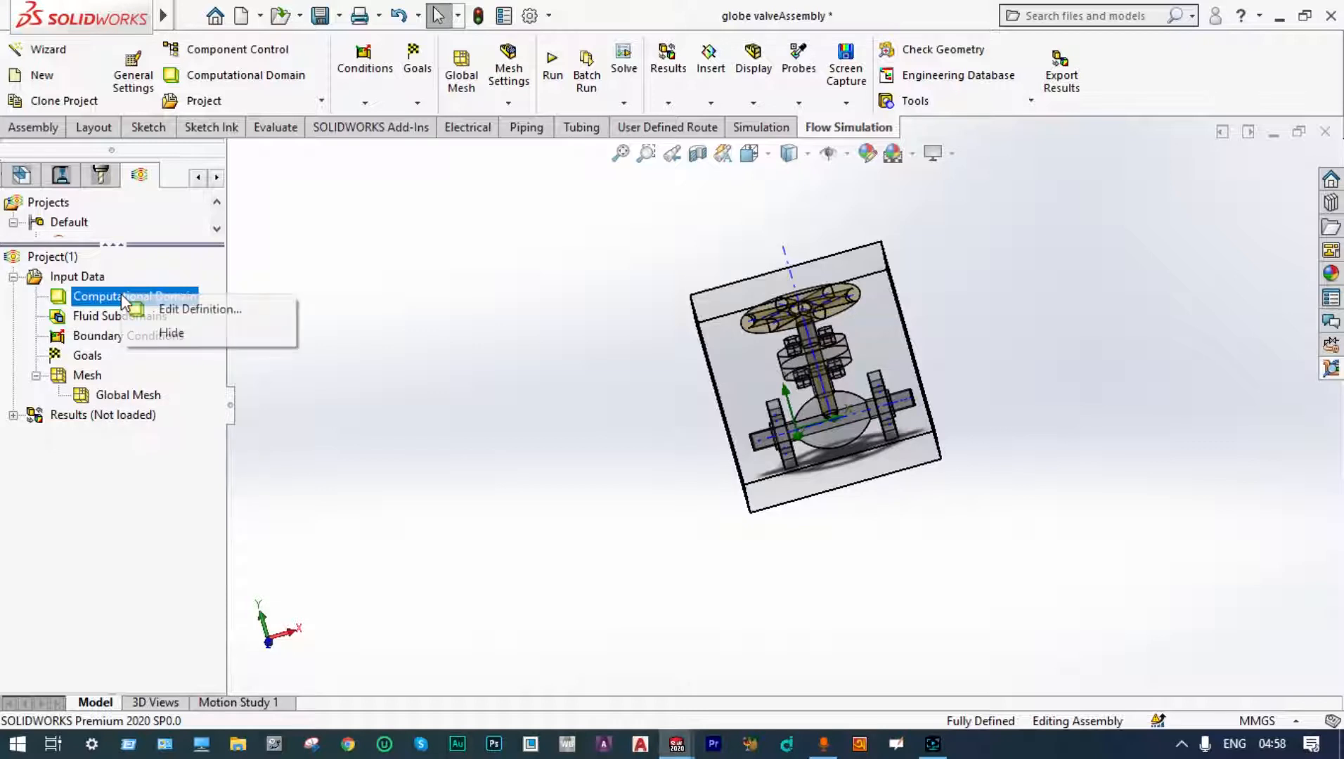
middle_drag(943, 325, 983, 342)
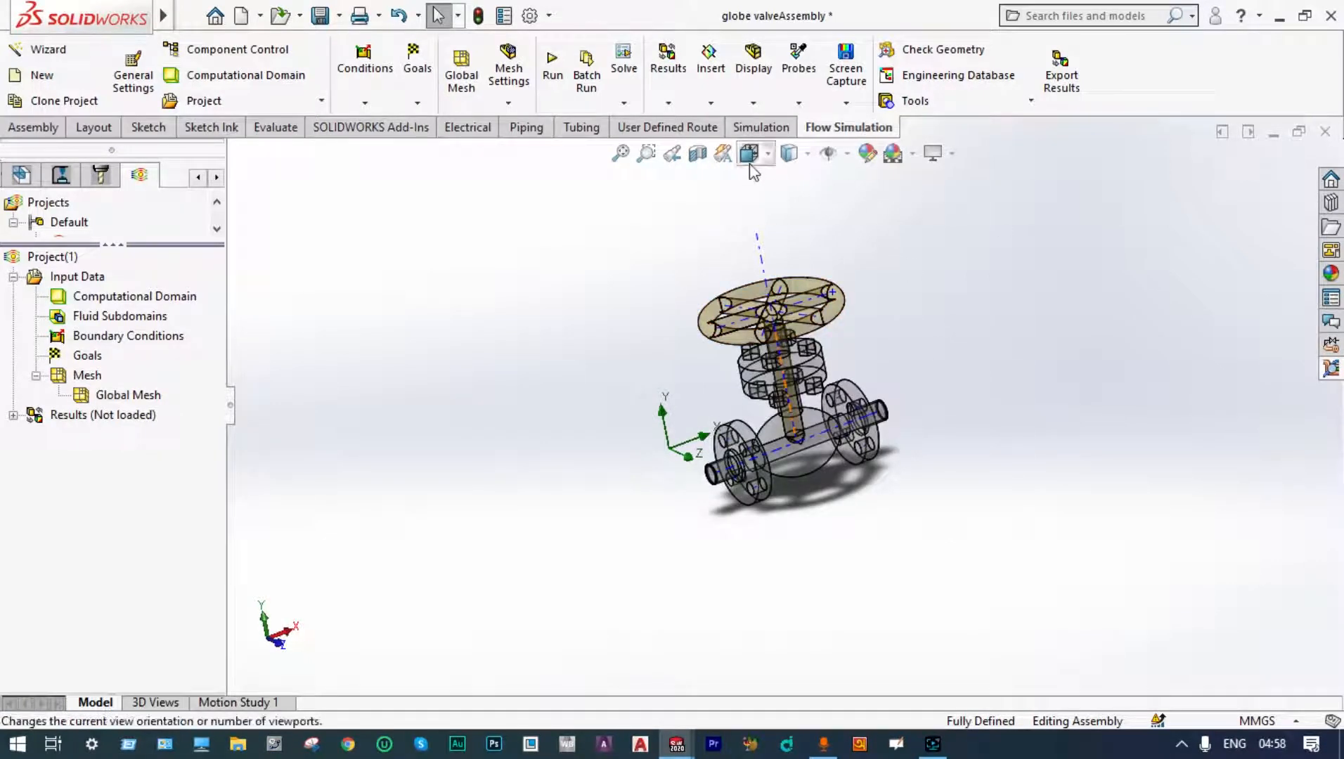
click(698, 155)
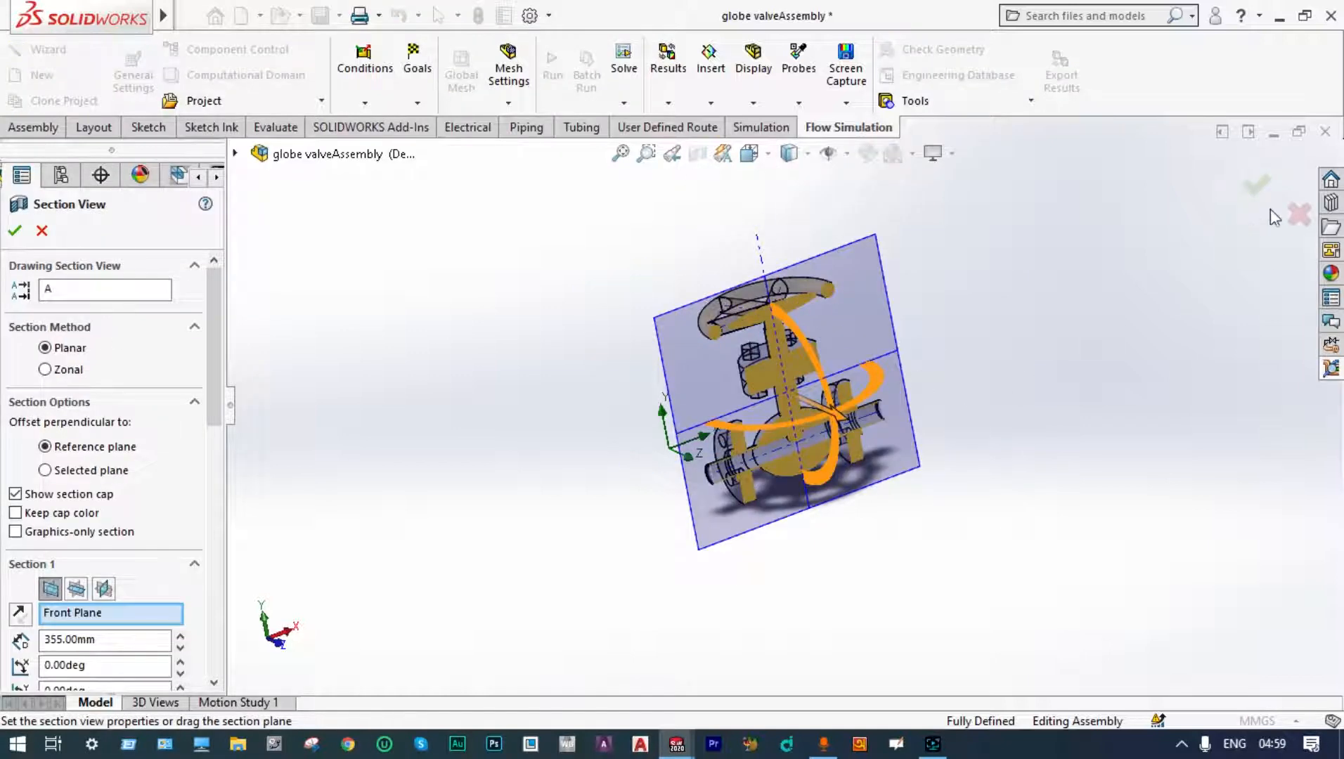
click(1254, 187)
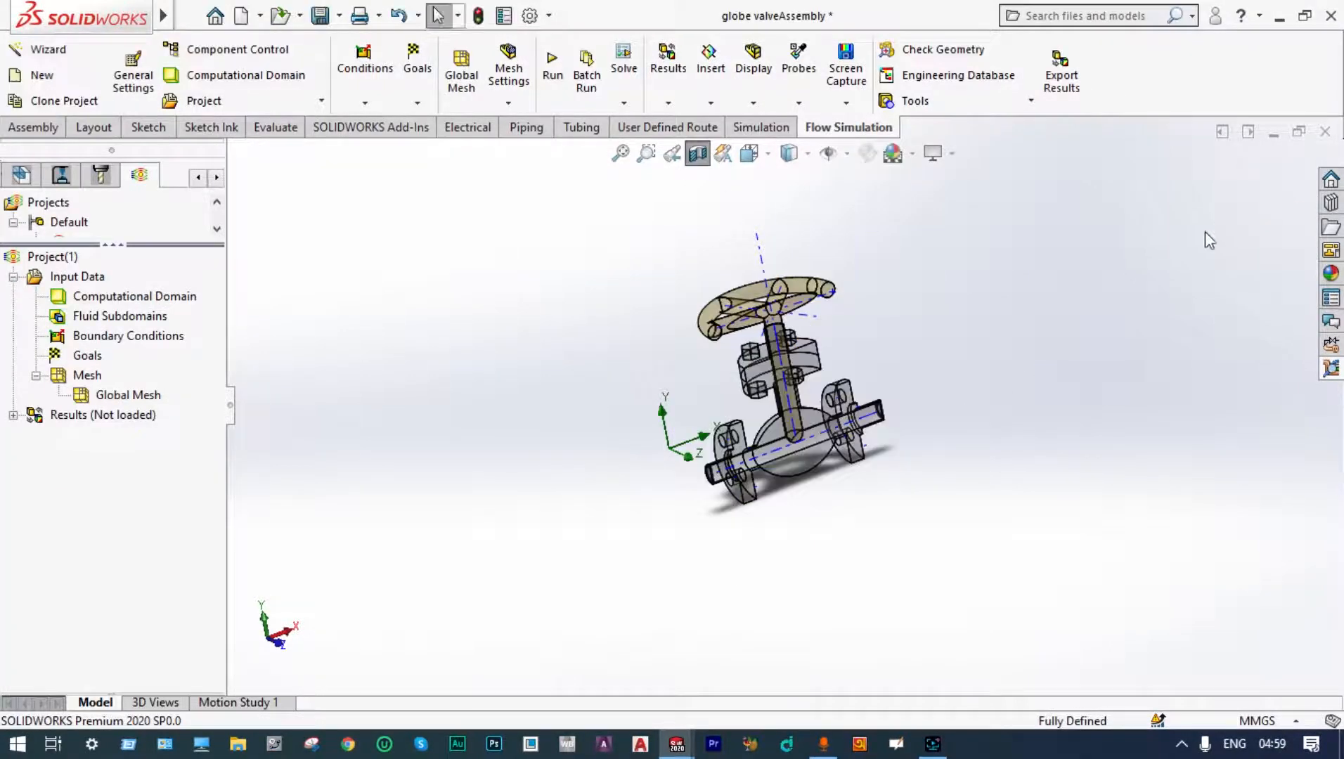
Step: Add an Inlet Velocity boundary condition of 60 m/s on the inner face of the inlet lid
middle_drag(1101, 308, 1056, 291)
right_click(136, 334)
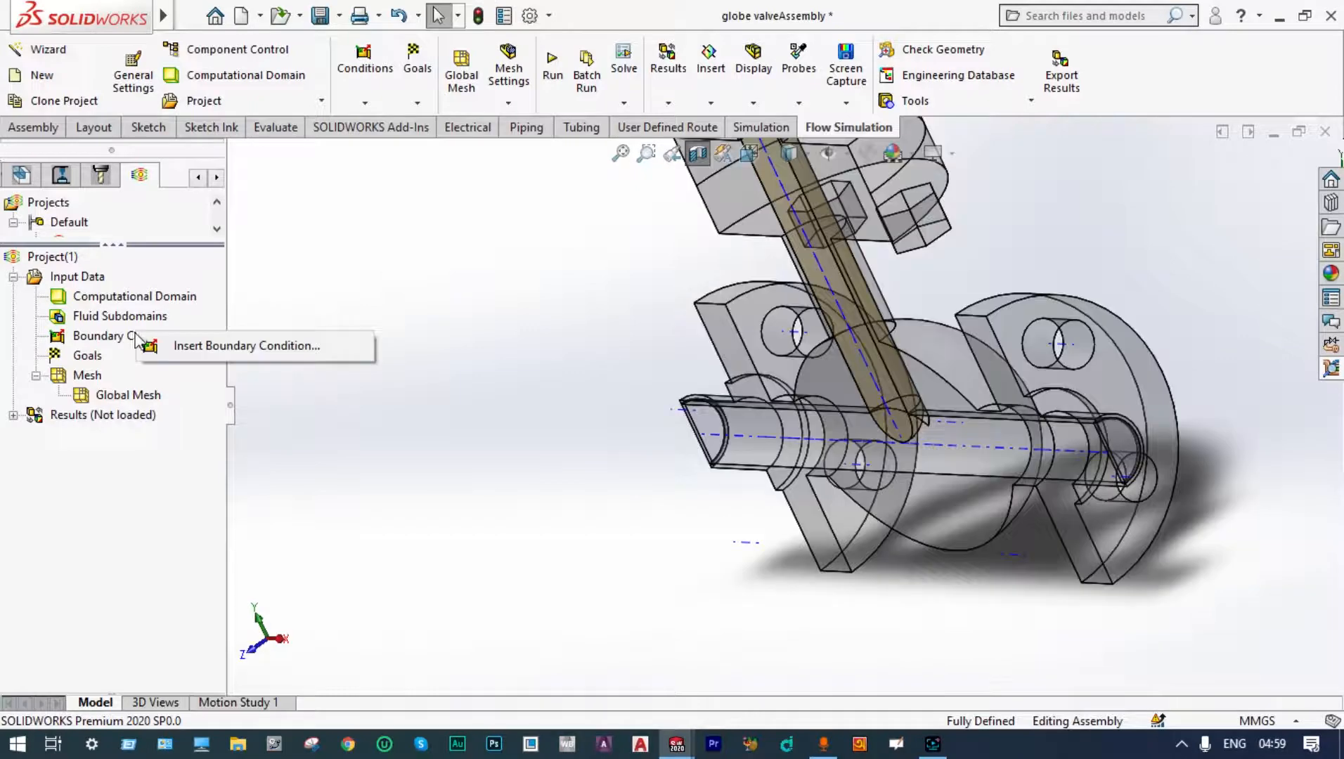
click(208, 345)
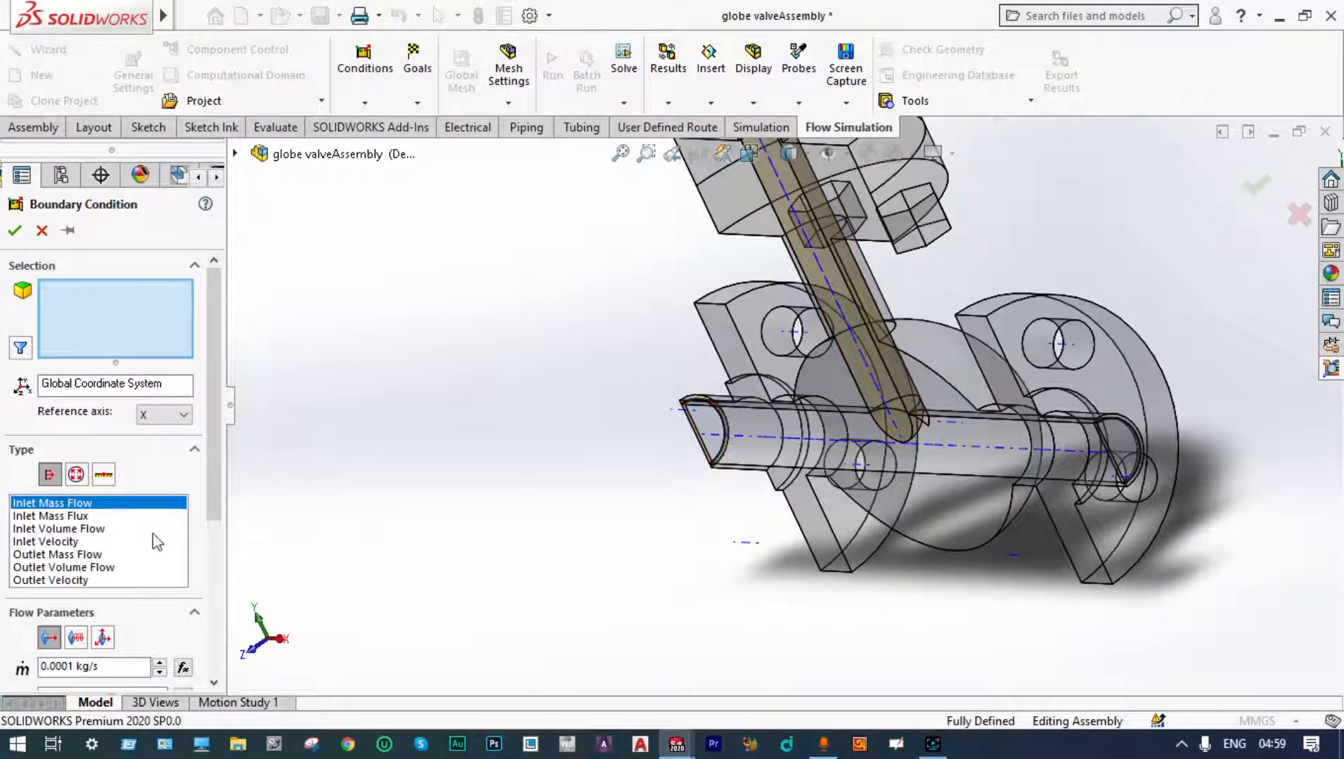
click(59, 541)
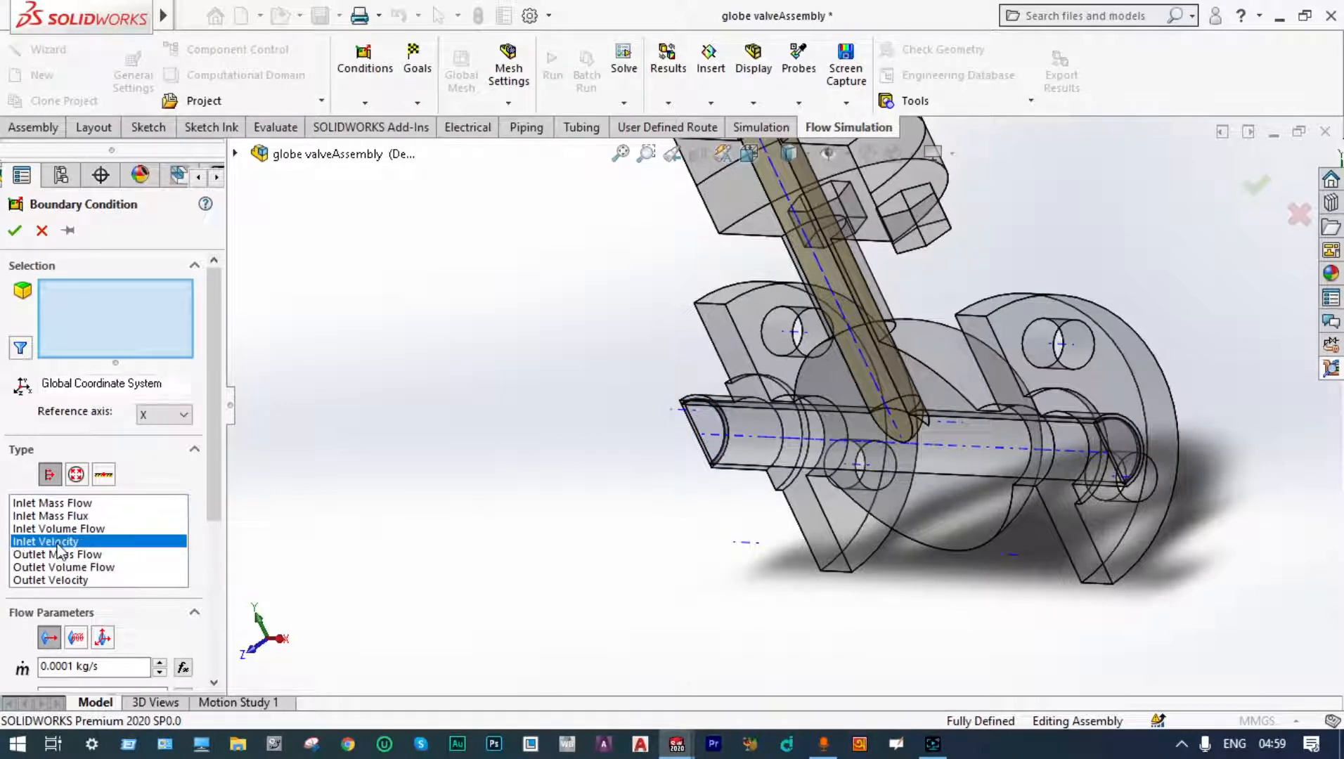
scroll(28, 601, down, 2)
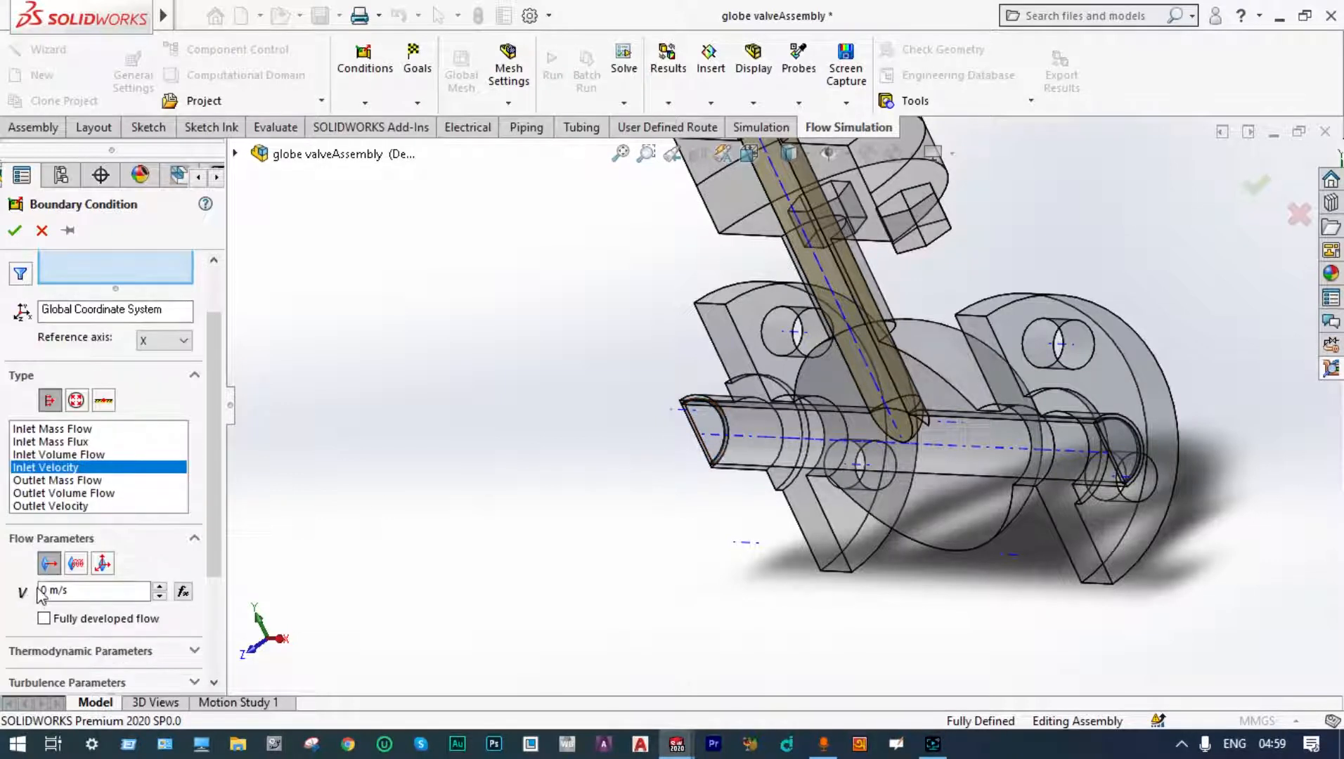
click(41, 589)
text(6)
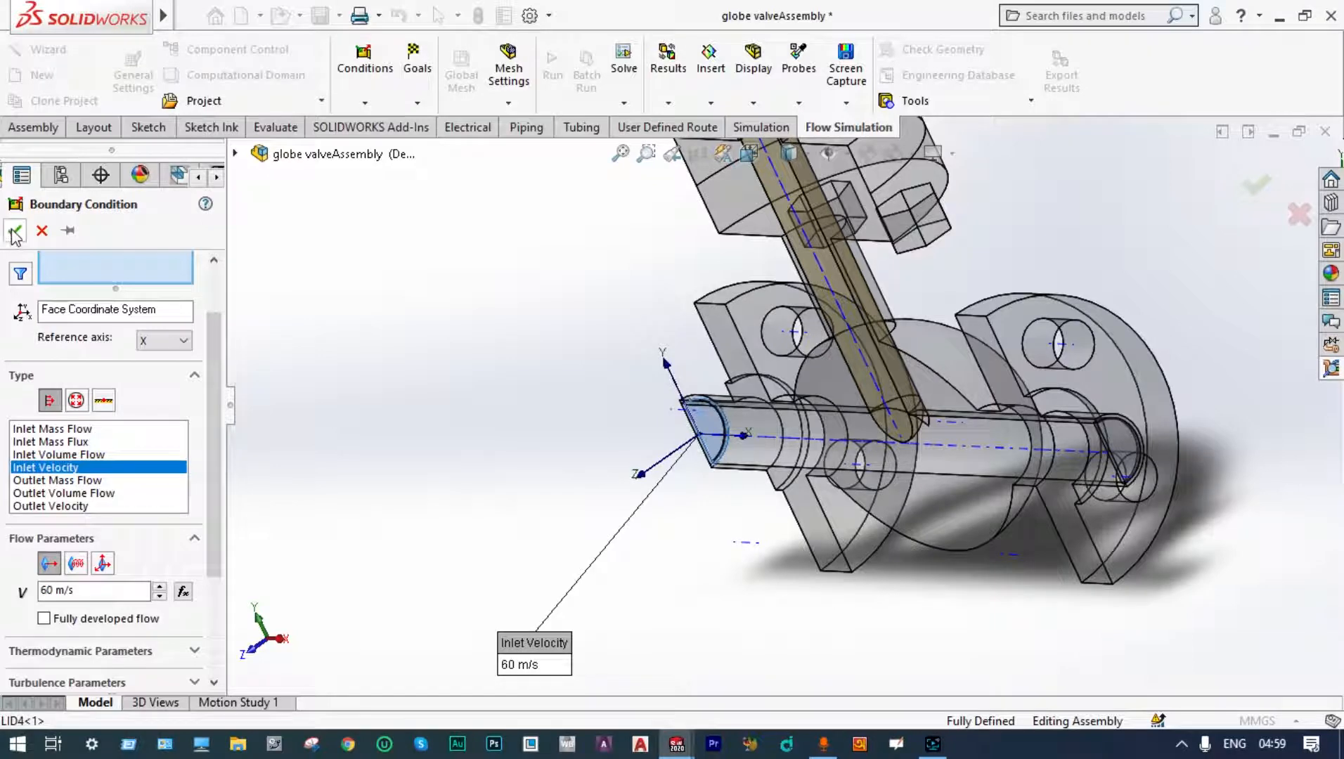
click(13, 231)
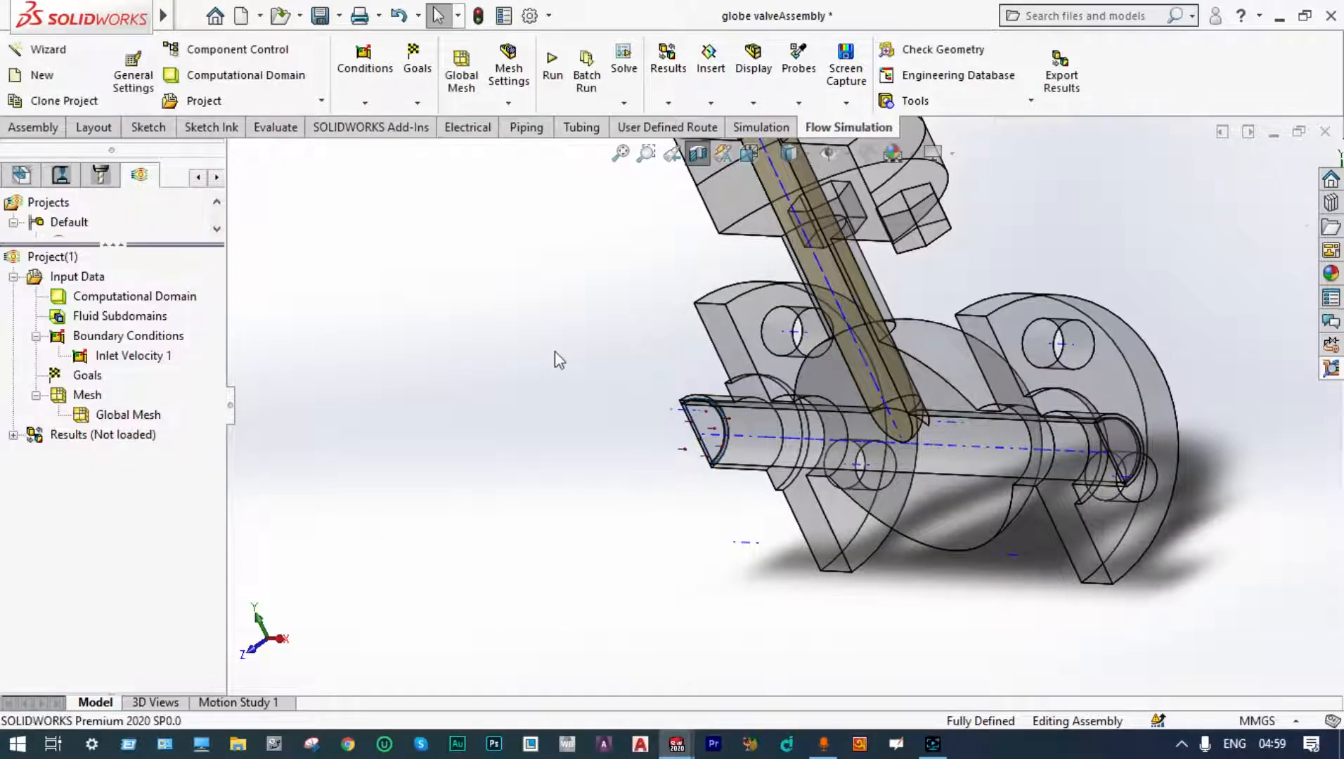
Step: Add an Environment Pressure boundary condition on the inner face of the outlet lid
right_click(131, 341)
middle_drag(808, 337, 580, 380)
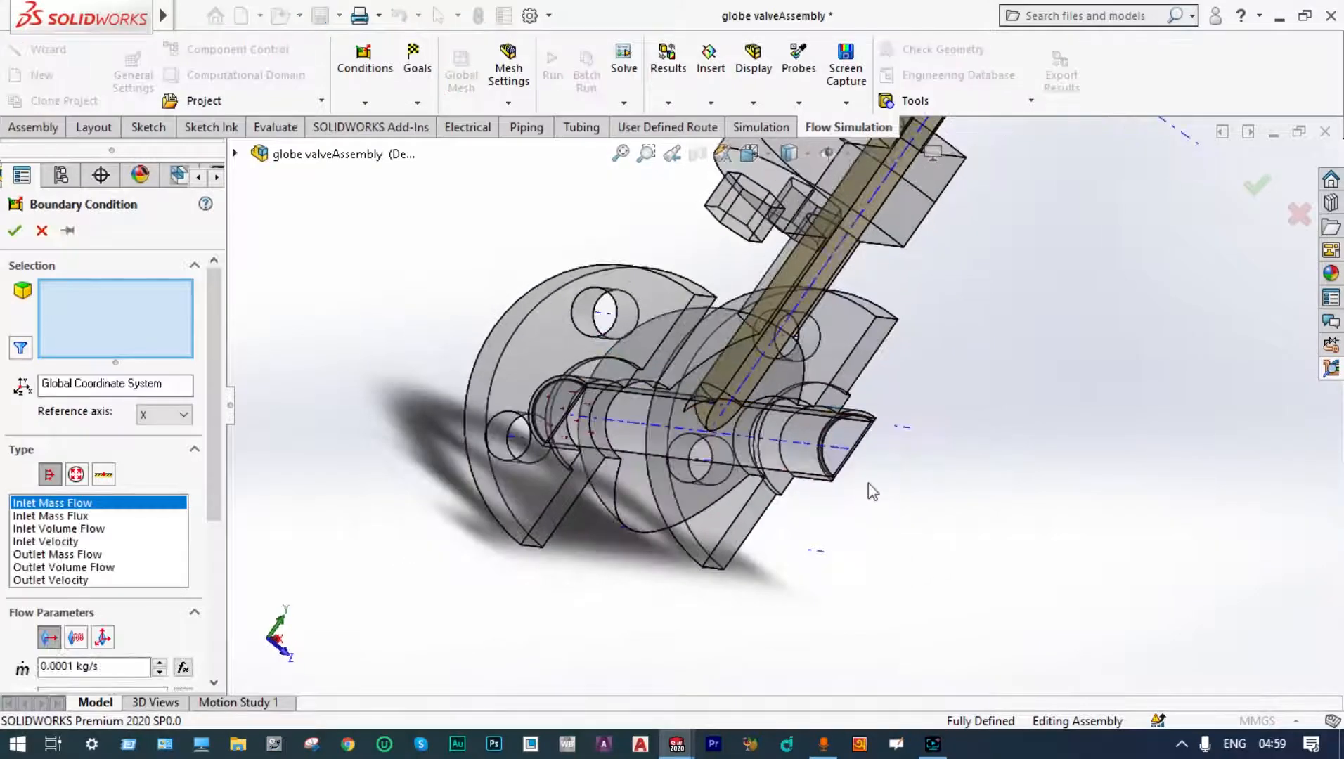
click(856, 442)
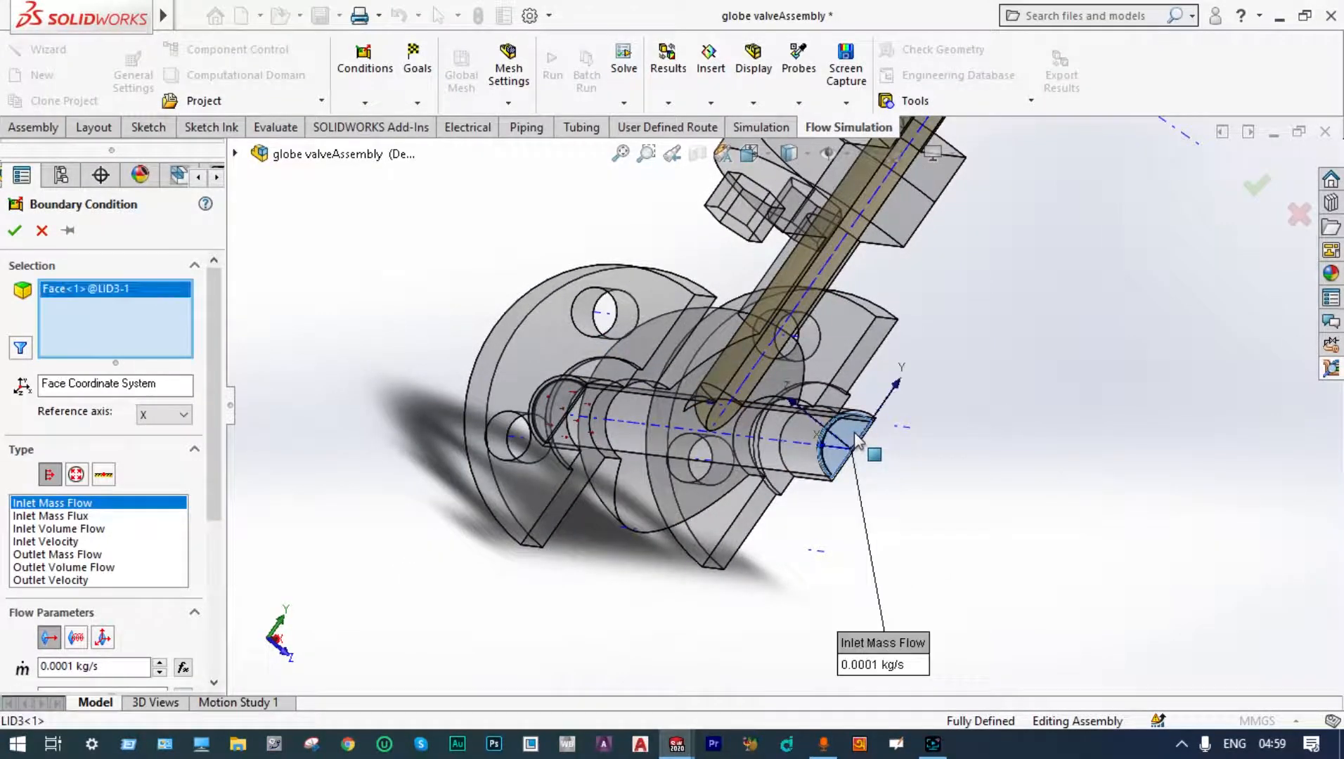
click(76, 475)
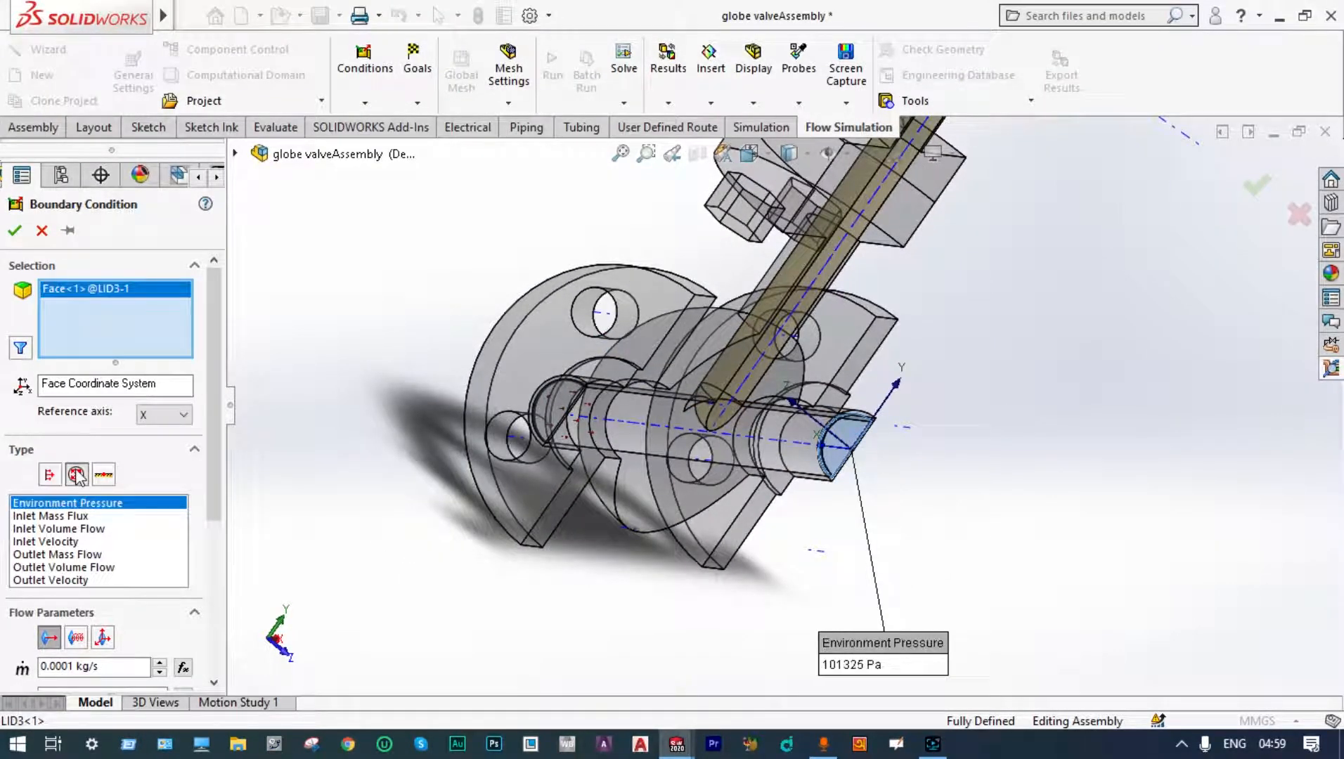
click(15, 230)
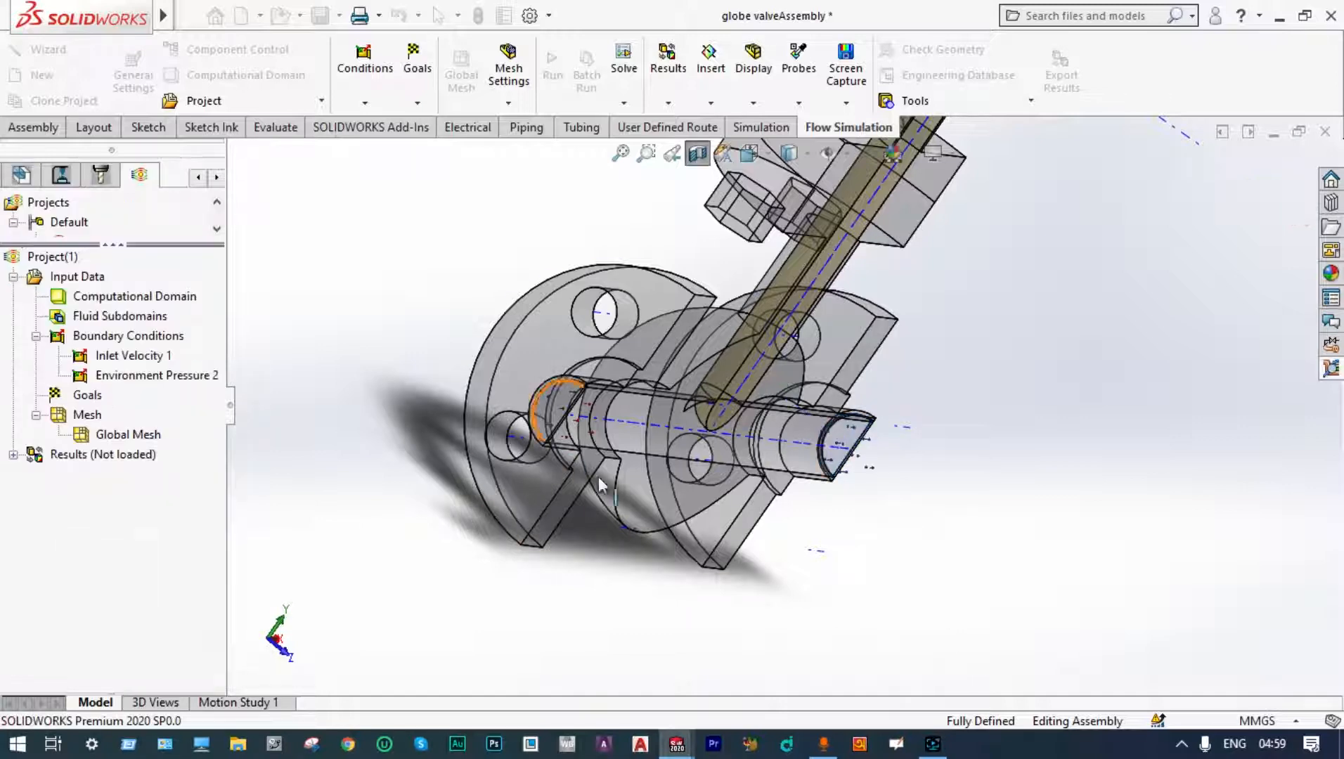
Step: Insert surface goals for average total pressure and average velocity on the outlet lid's inner face
middle_drag(1052, 540, 921, 552)
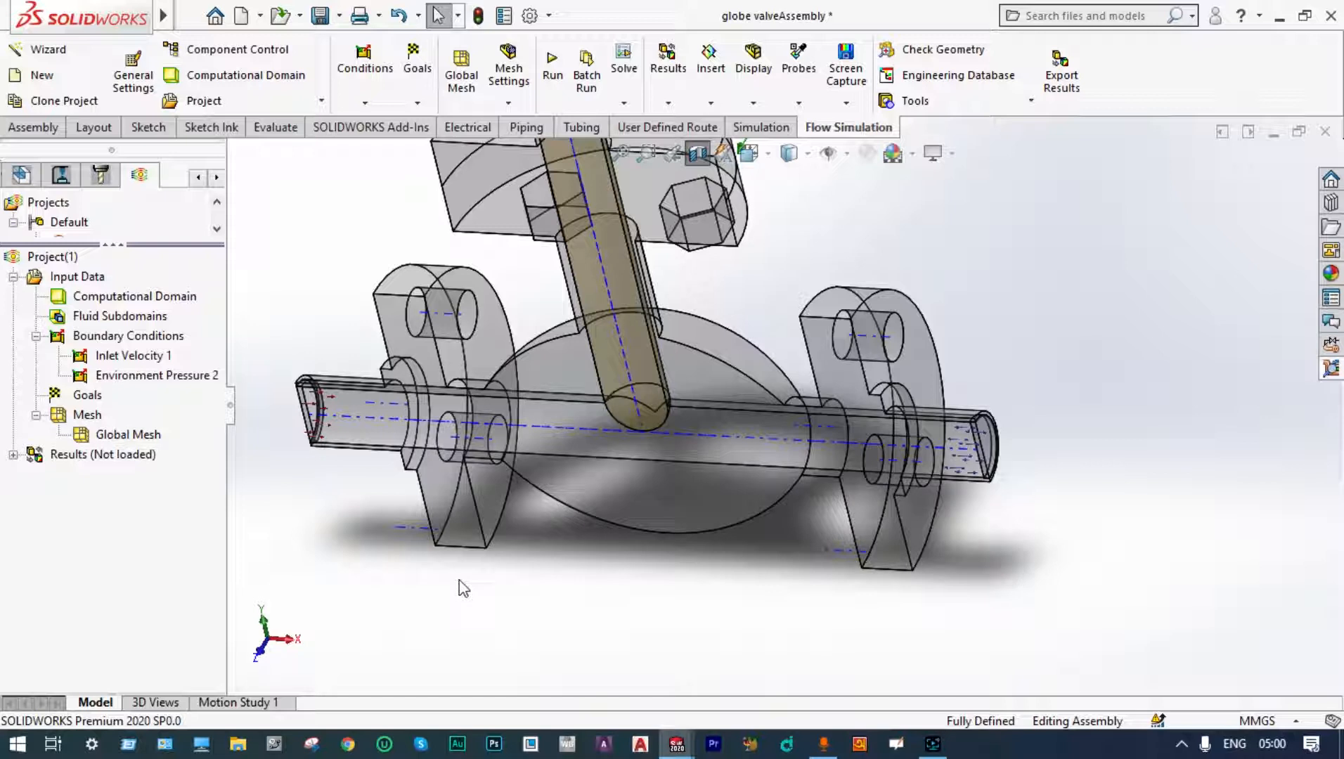
right_click(83, 401)
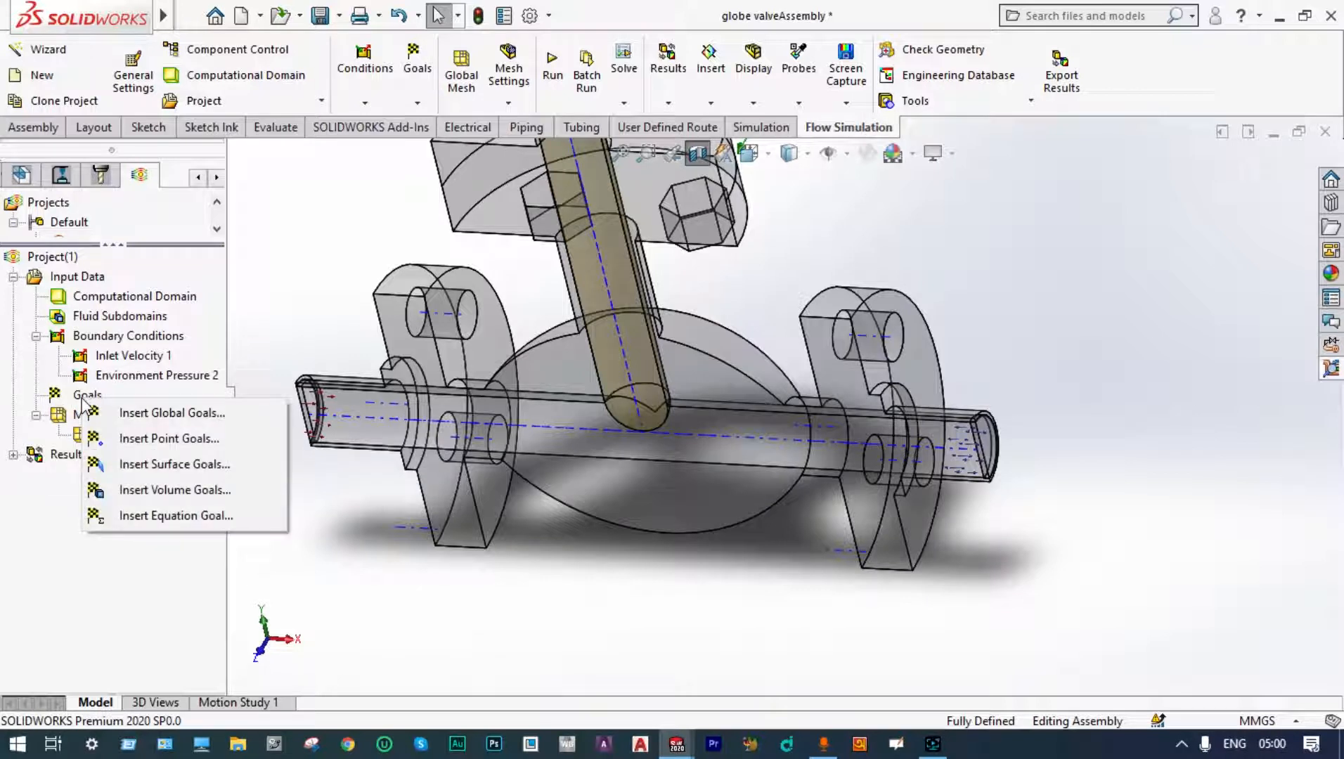
click(144, 467)
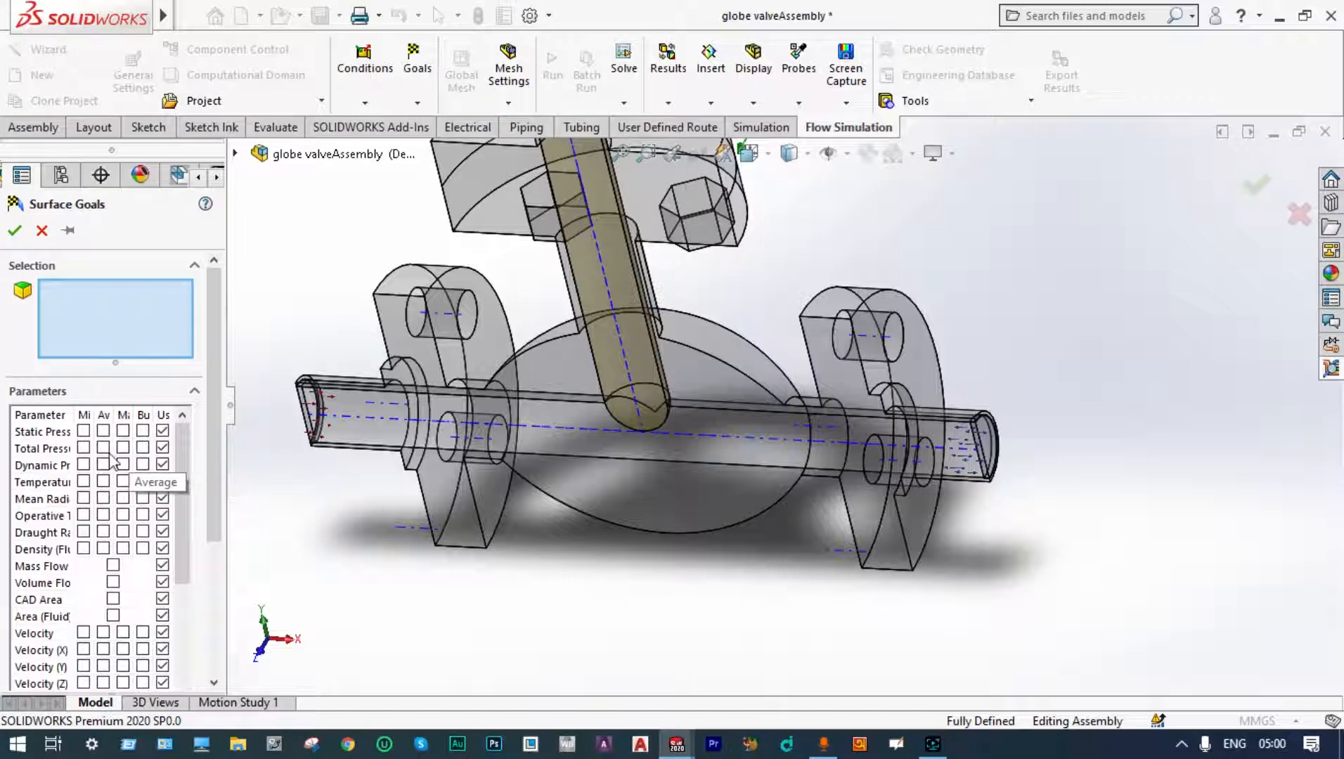
click(104, 449)
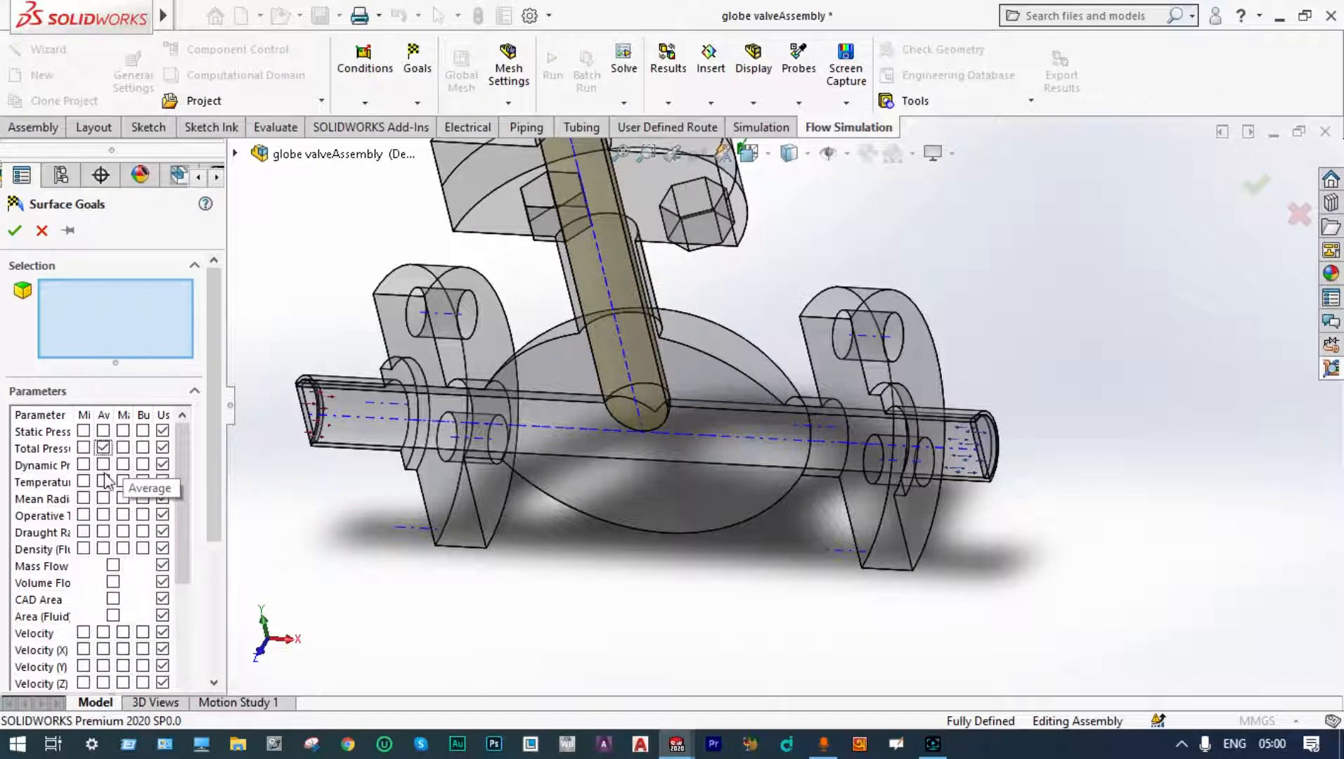
click(103, 633)
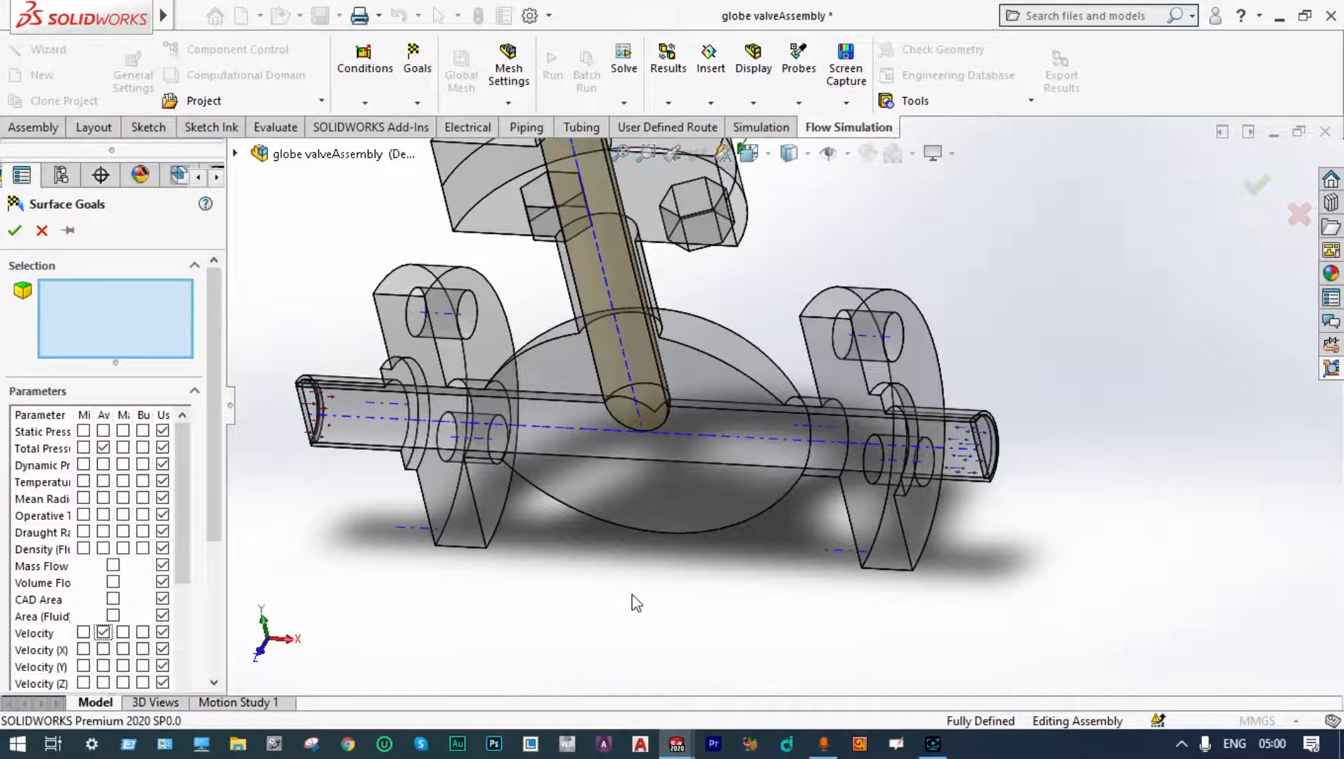
middle_drag(636, 603, 942, 478)
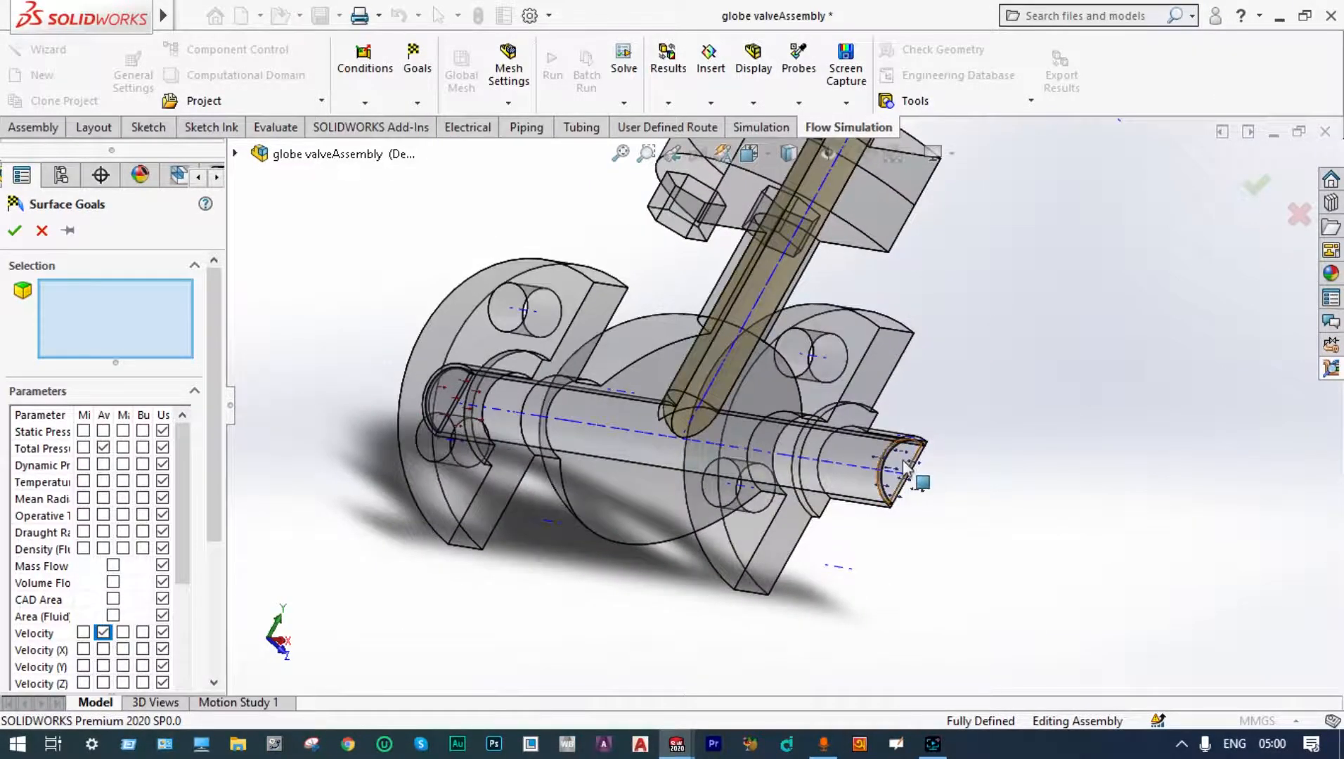
click(906, 468)
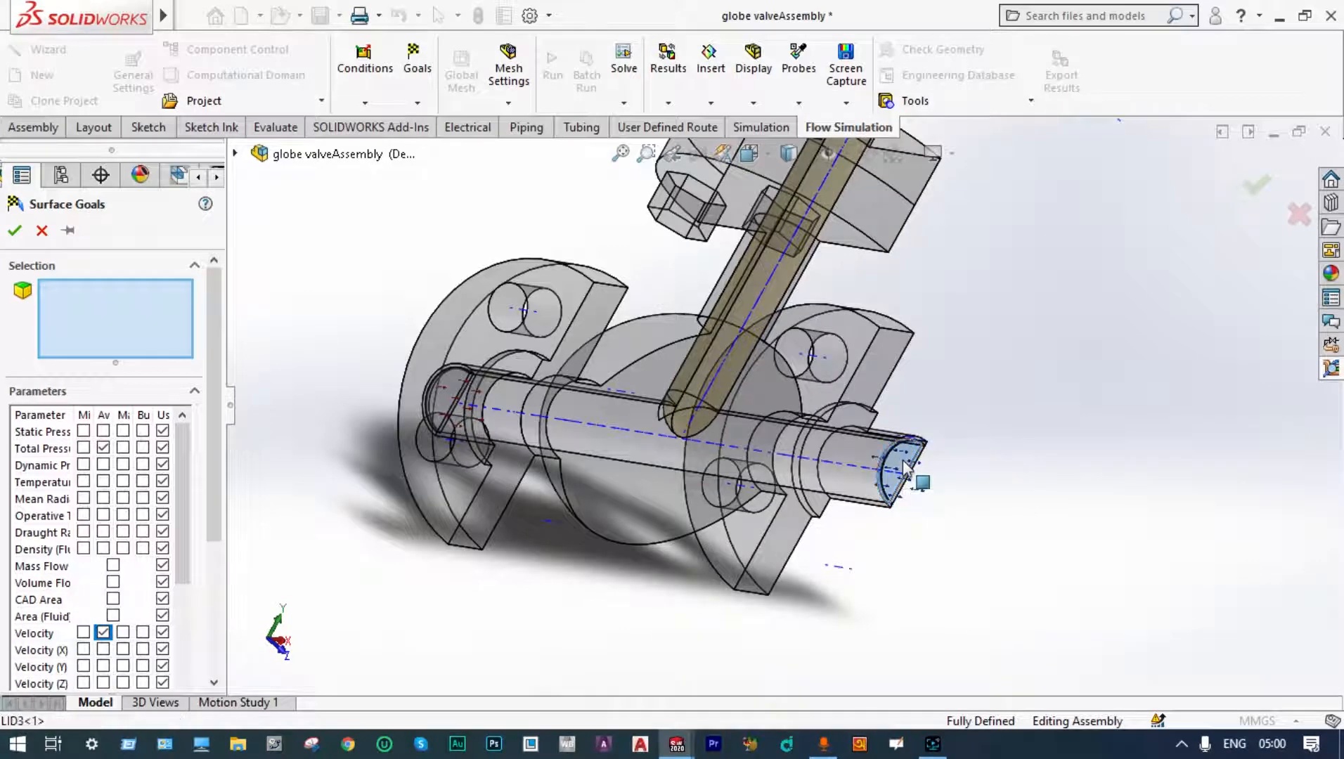
click(15, 230)
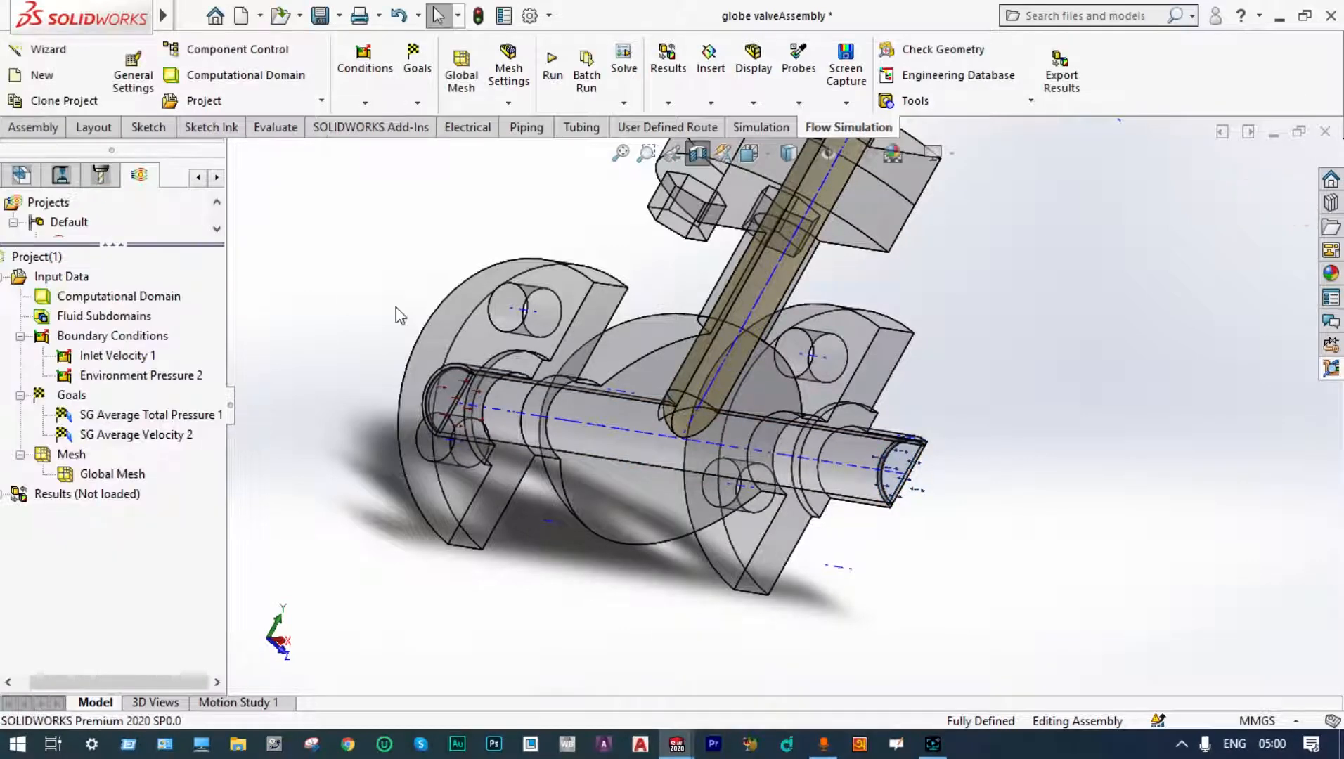
Step: Run the Flow Simulation project as a new calculation and open the solver window
key(ctrl+1)
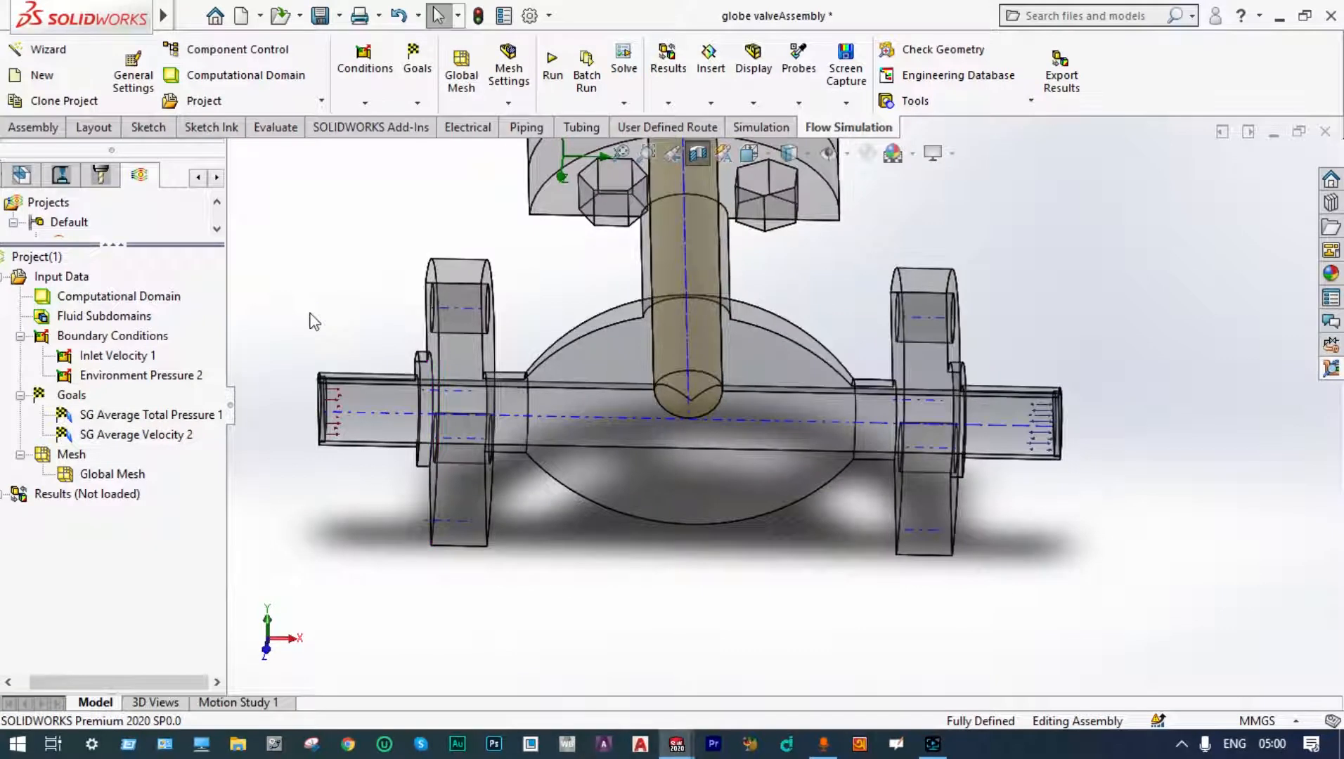
click(558, 74)
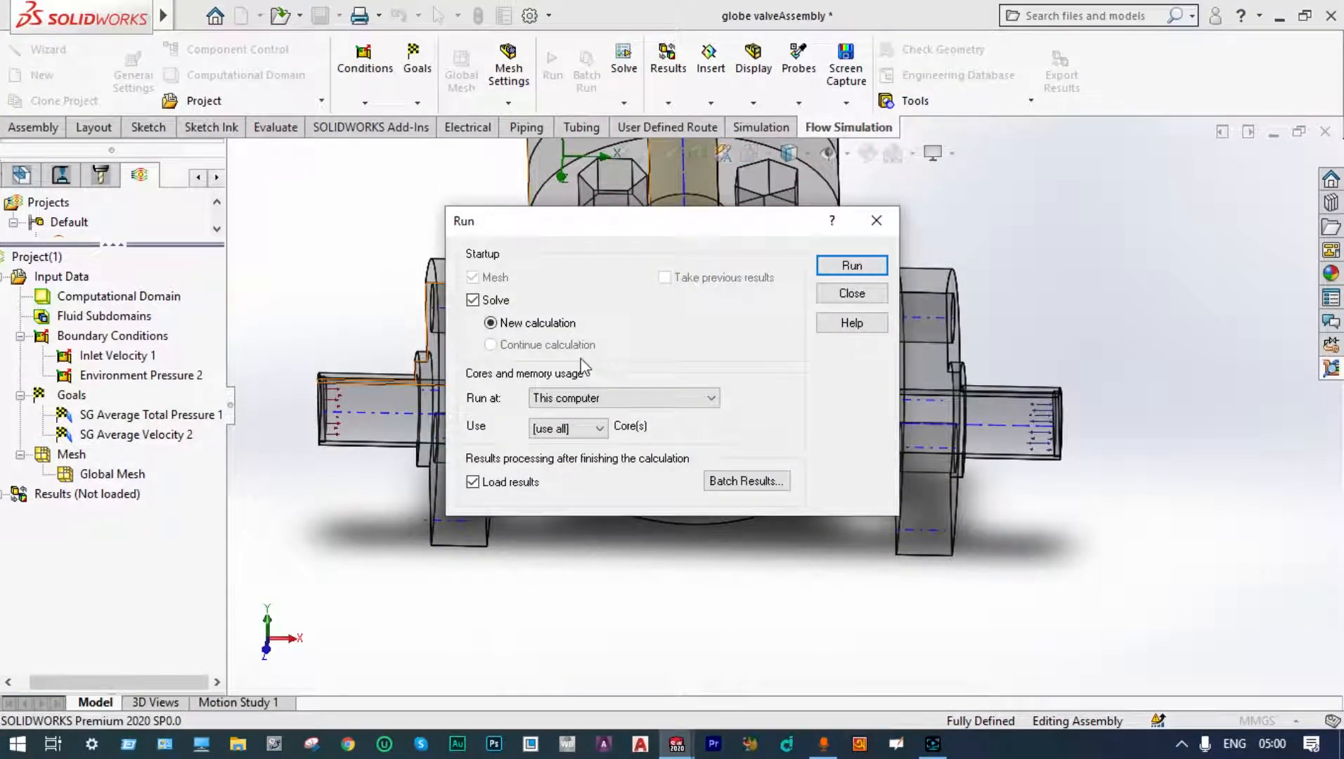
click(864, 271)
mouse_move(966, 748)
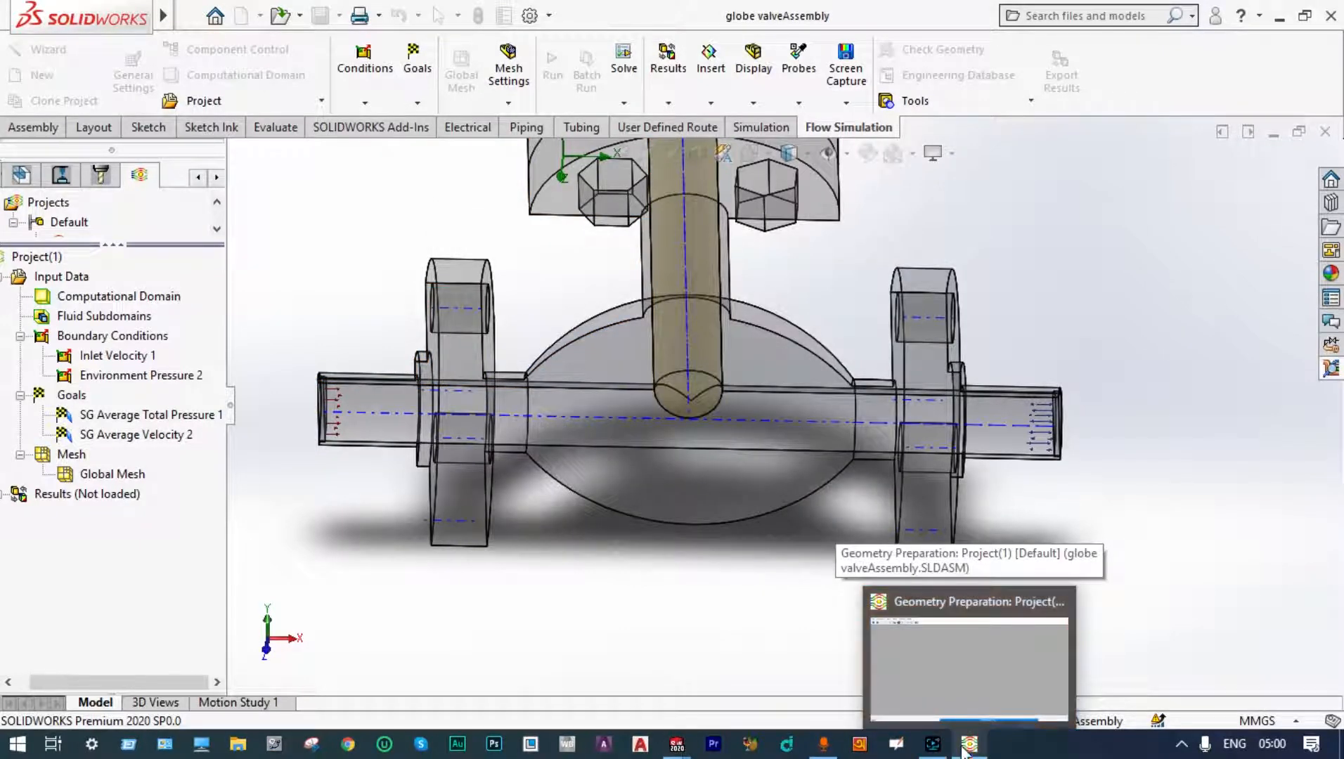
click(966, 748)
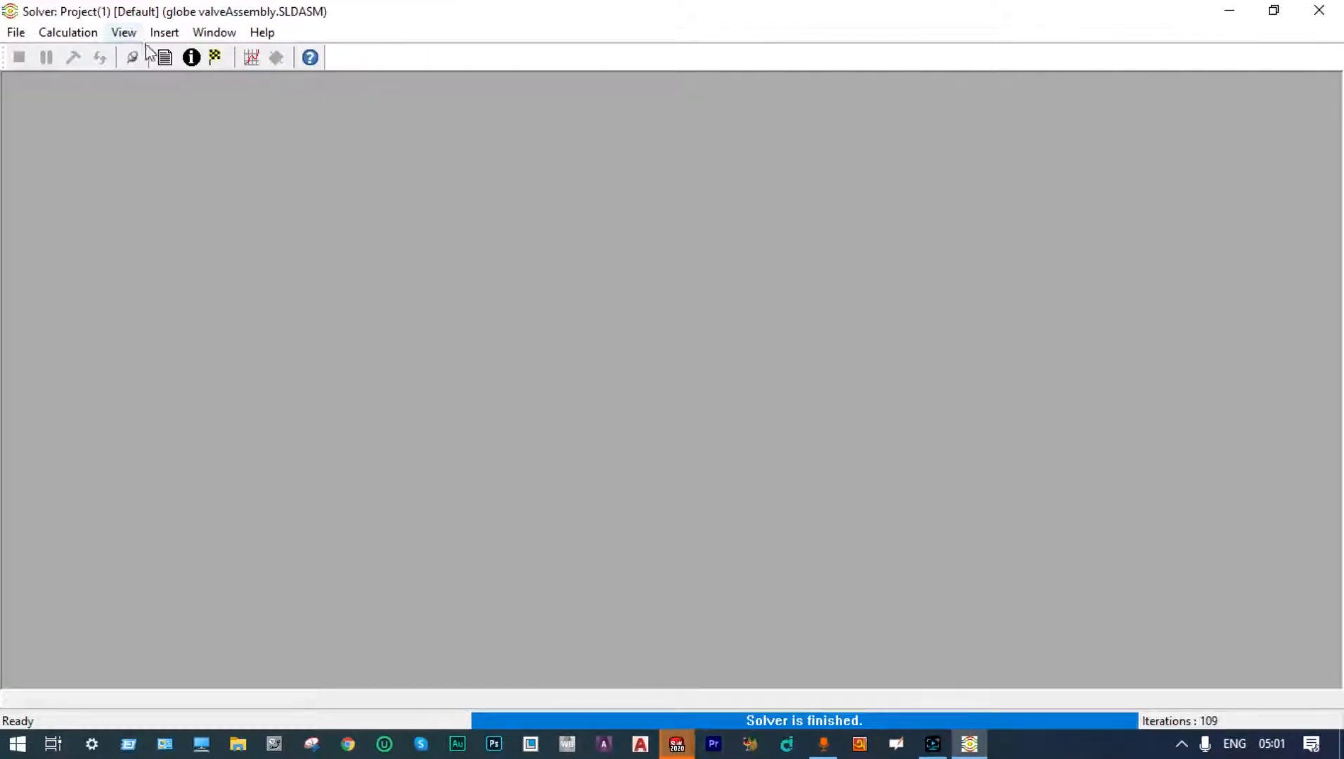
Step: Insert a goal plot of both surface goals in the solver, then close the plot and the solver
click(250, 57)
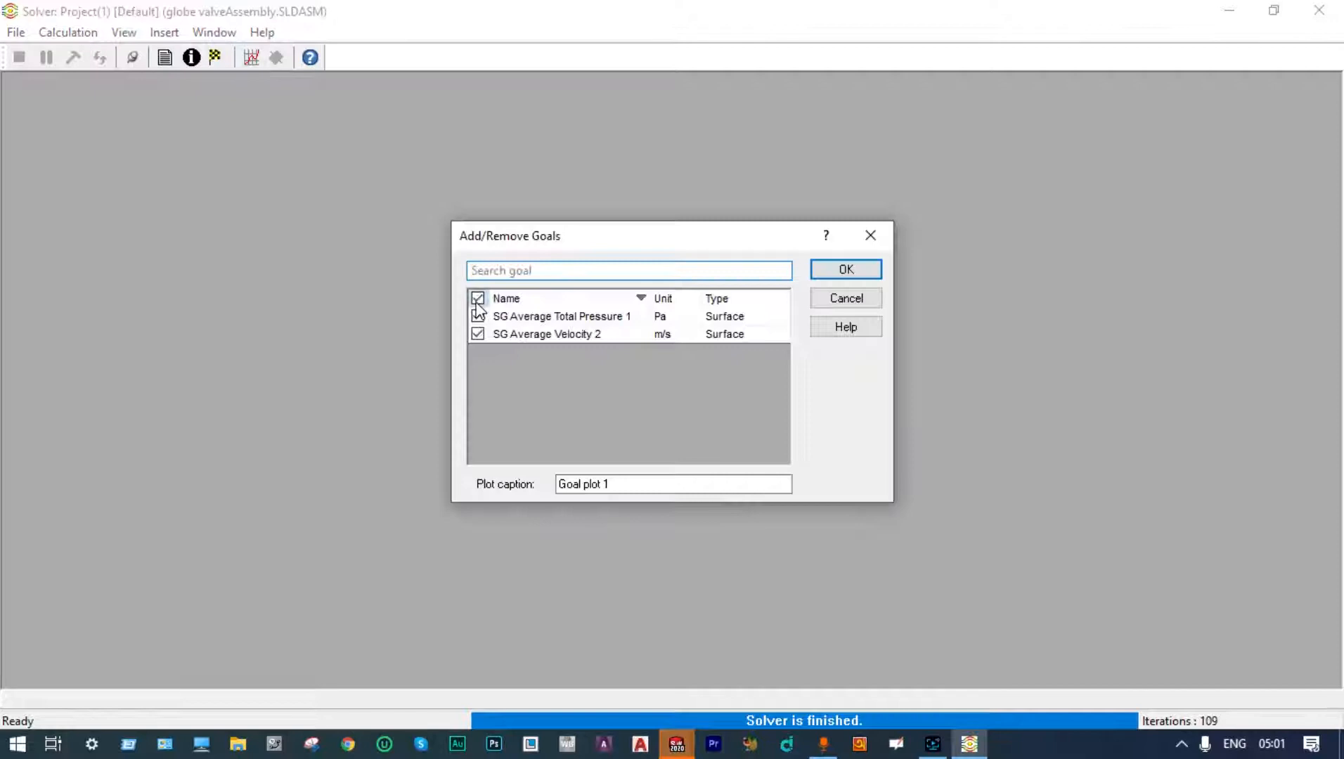
click(834, 274)
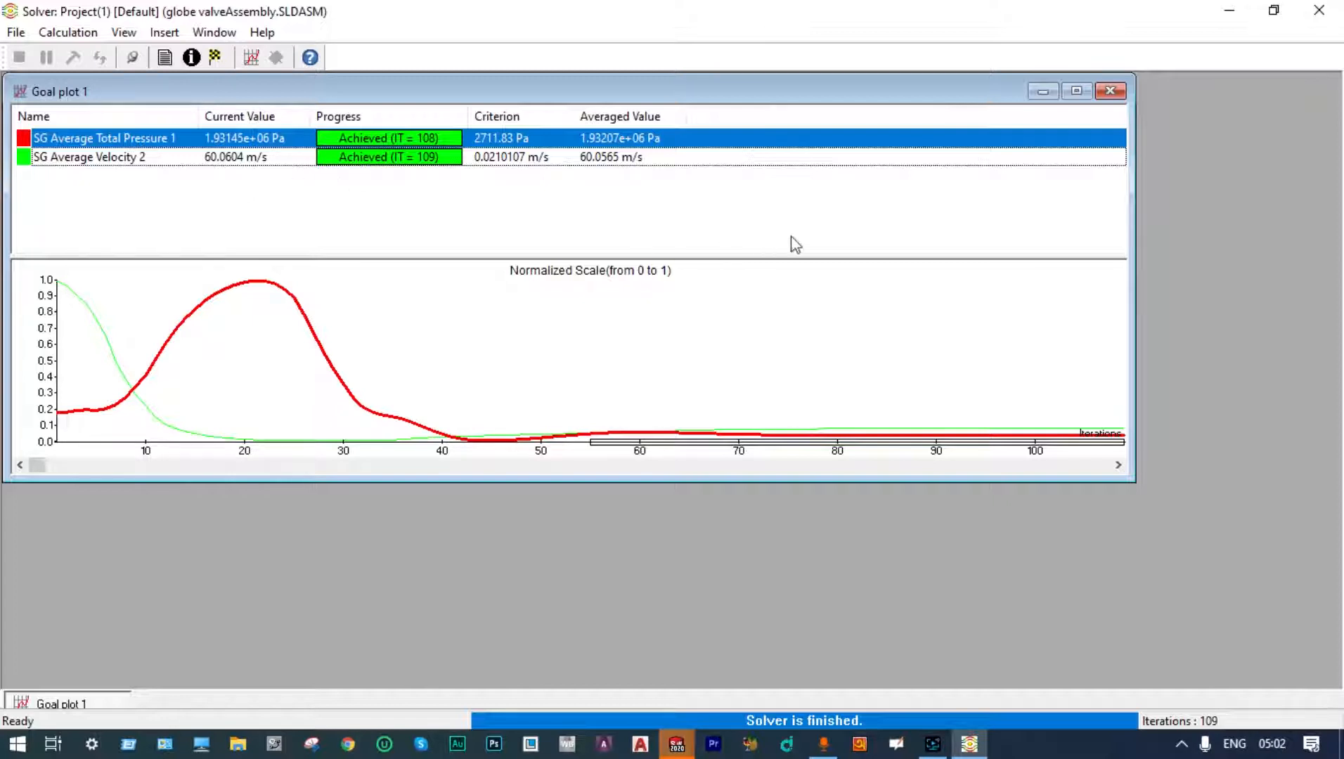
click(1110, 92)
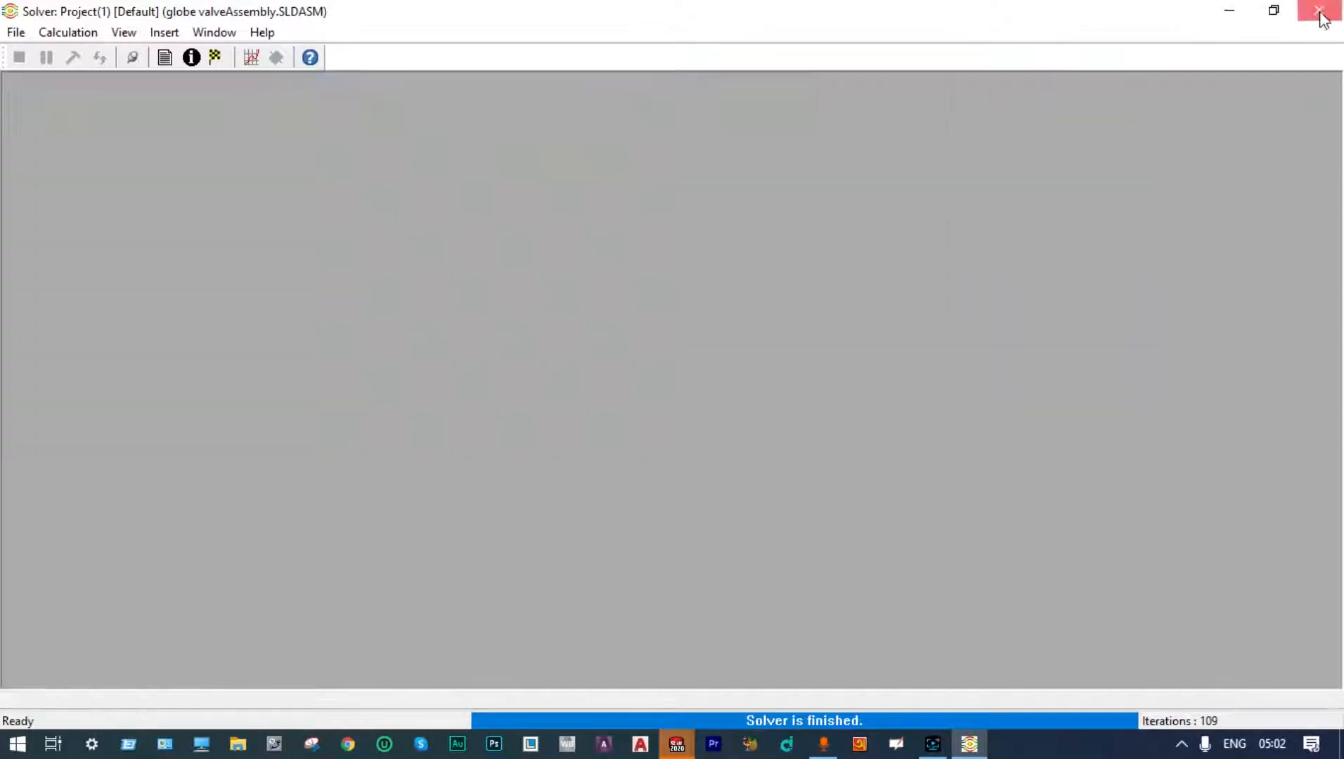
click(1319, 10)
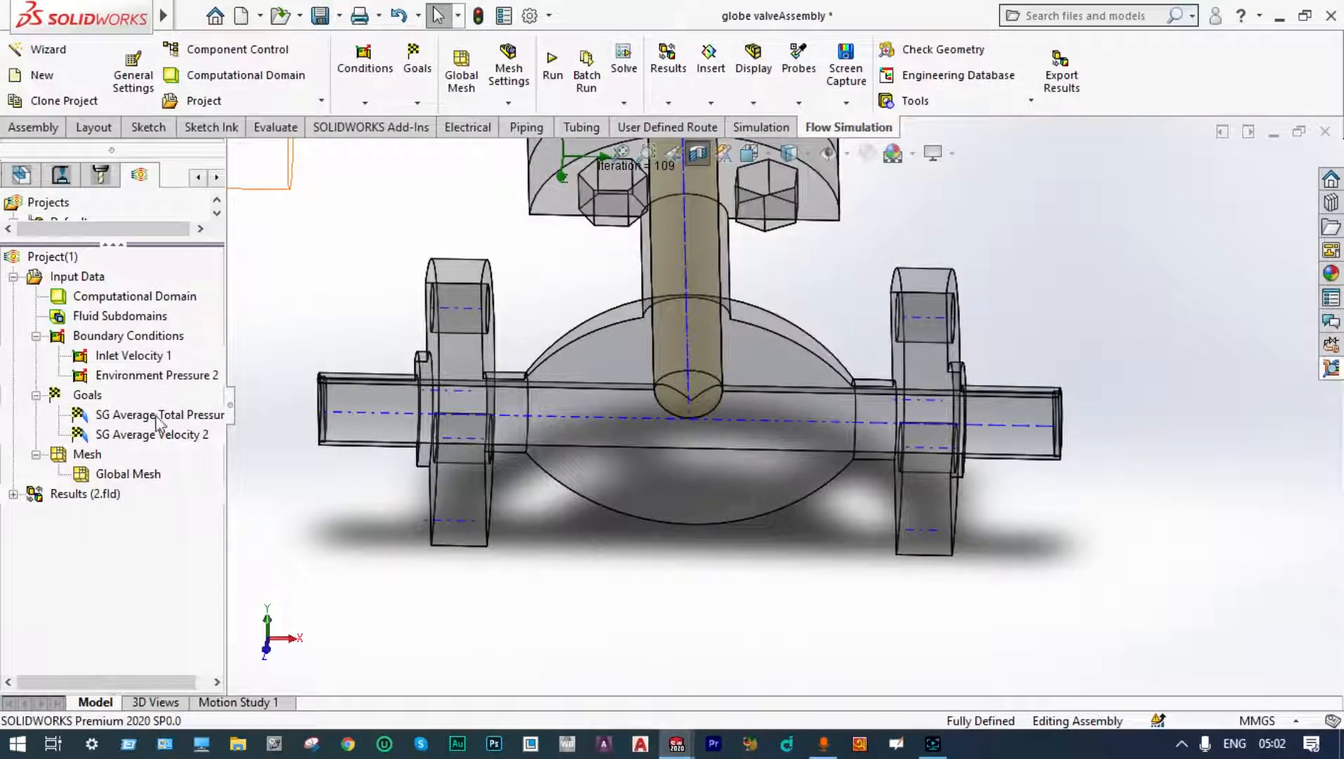
Step: Load the results and insert a cut plot on the Front Plane with velocity contours and vectors
double_click(105, 494)
right_click(123, 413)
click(136, 428)
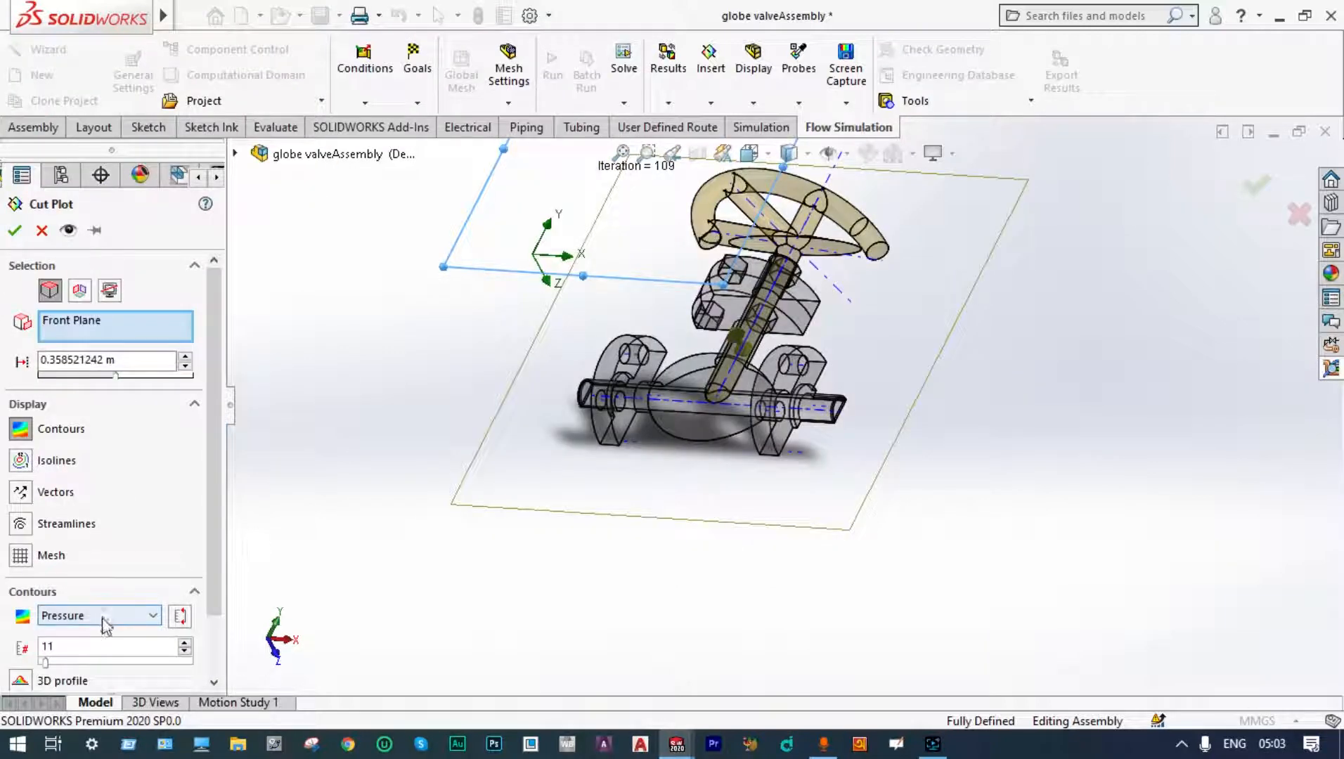
click(150, 615)
click(70, 341)
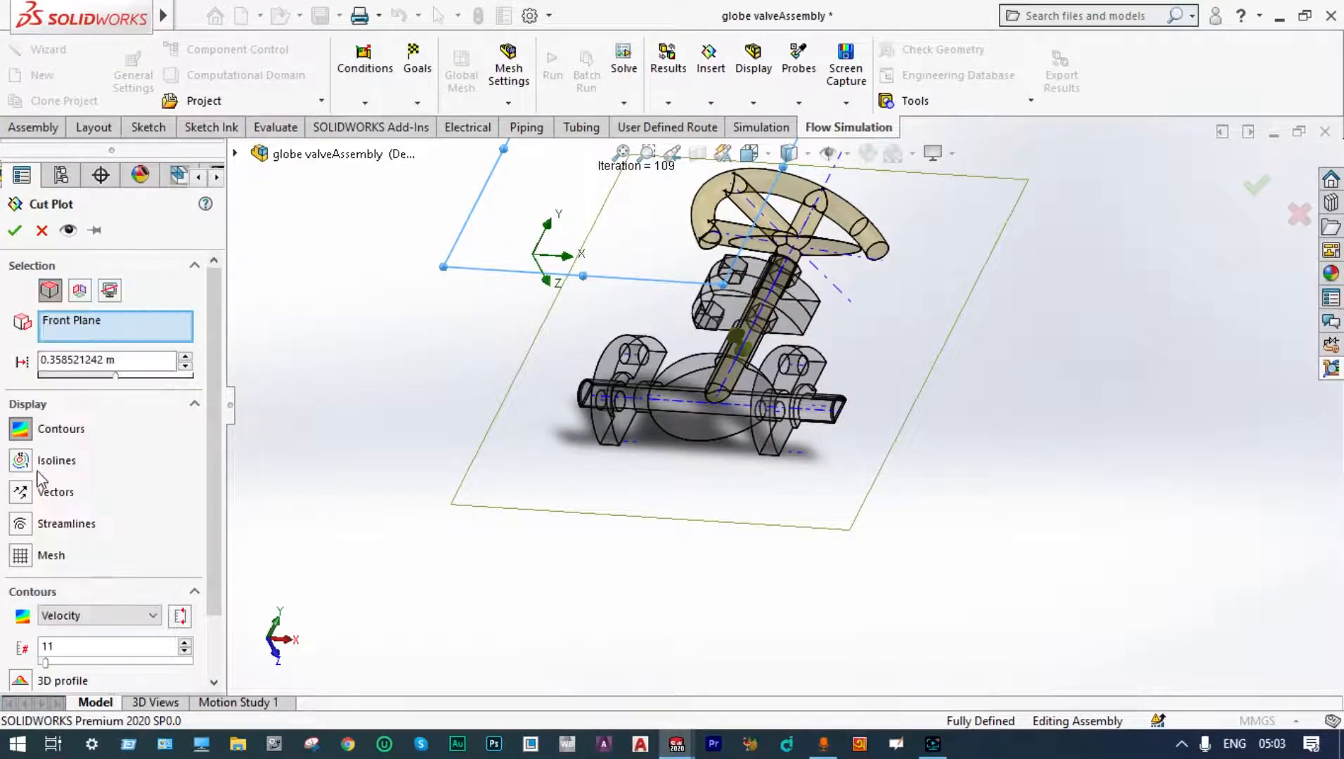
click(21, 428)
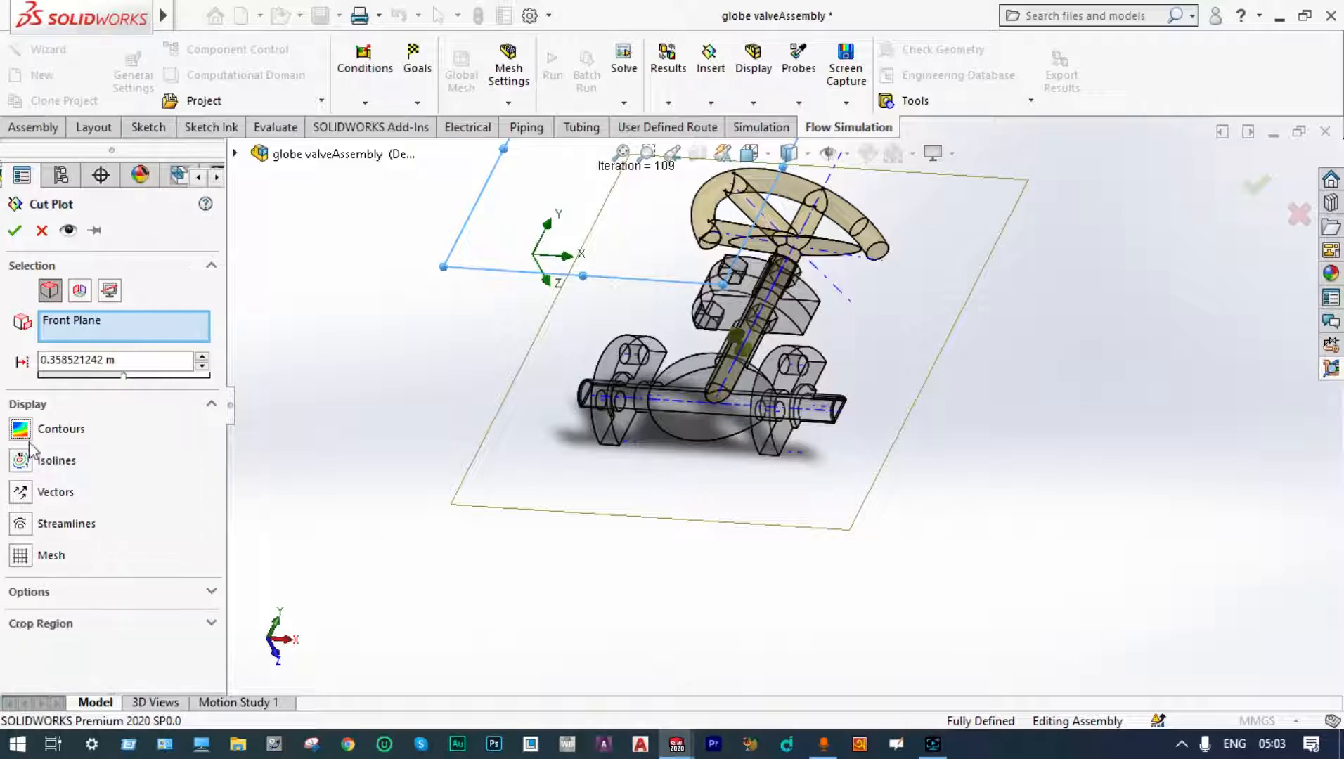
click(22, 493)
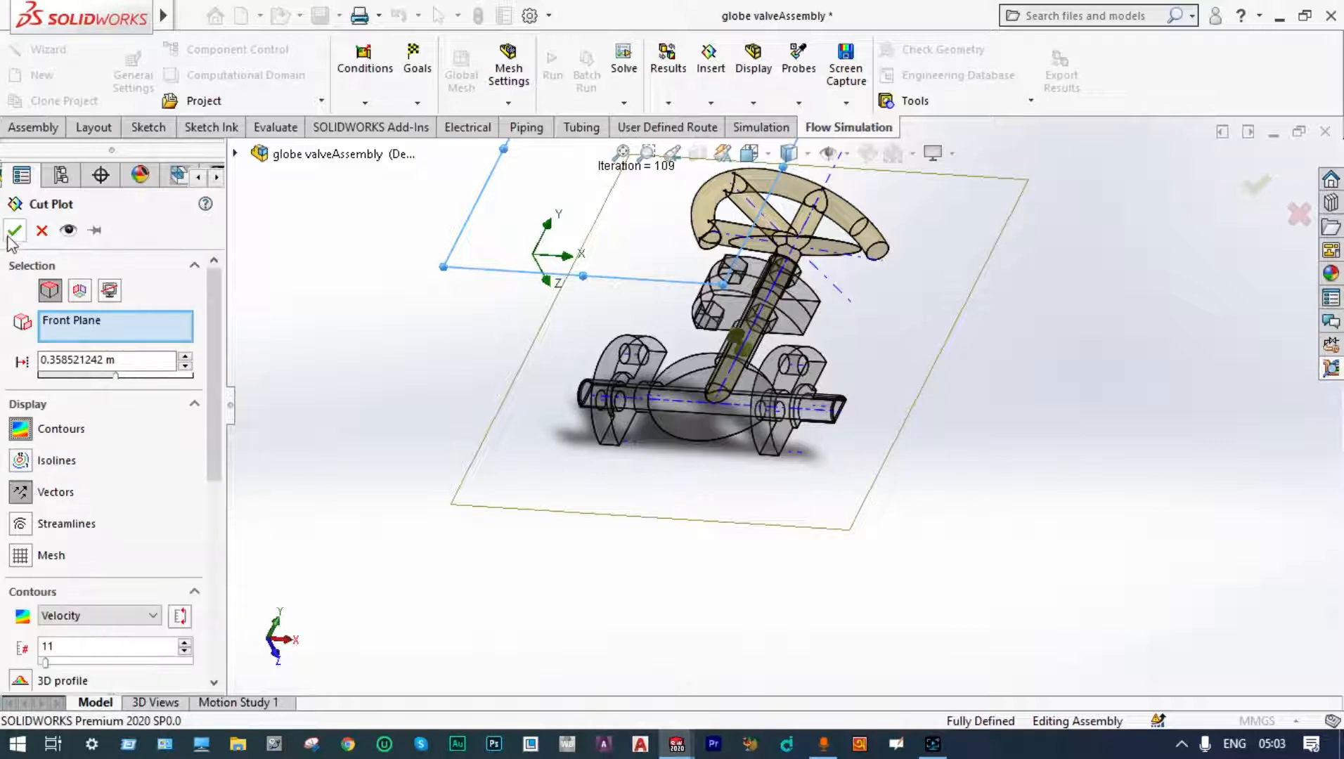
click(14, 231)
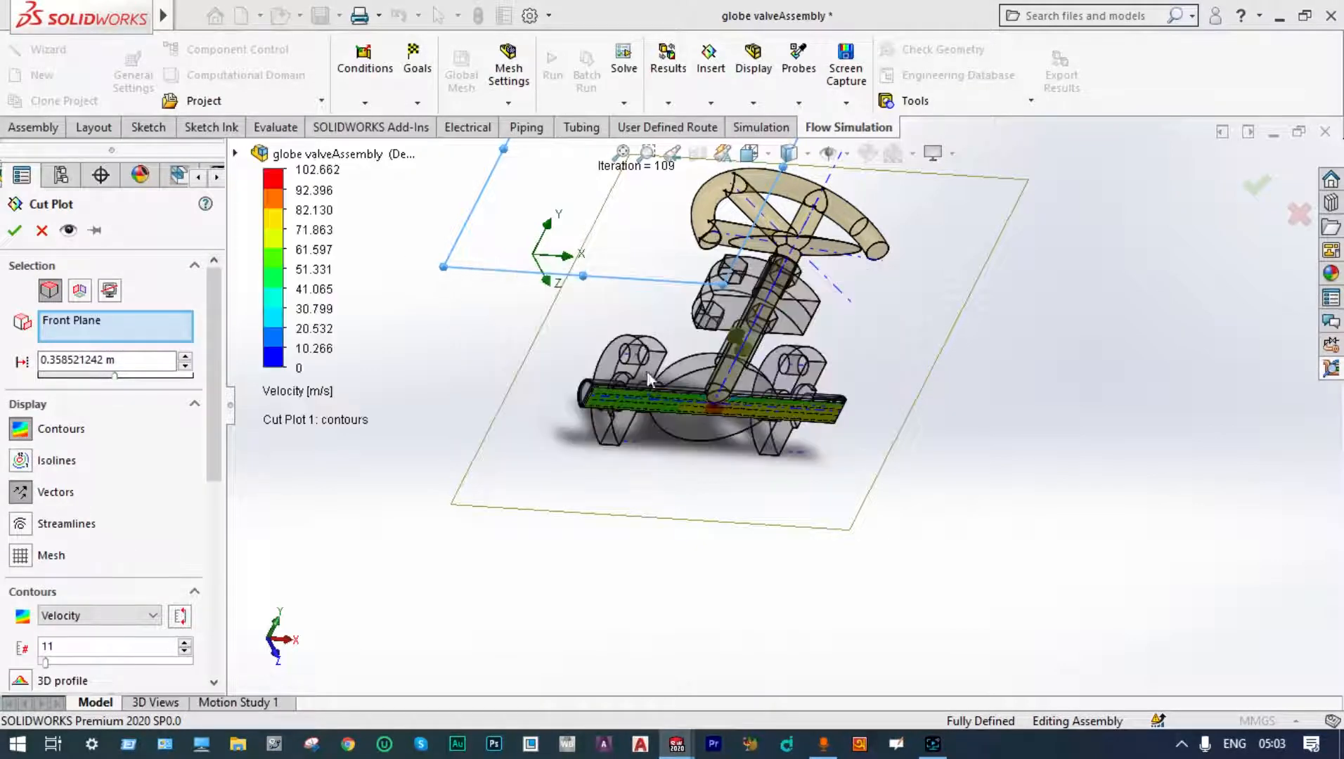
Step: Switch the cut plot's displayed parameter from velocity to Pressure
middle_drag(691, 485, 709, 450)
scroll(757, 467, down, 1)
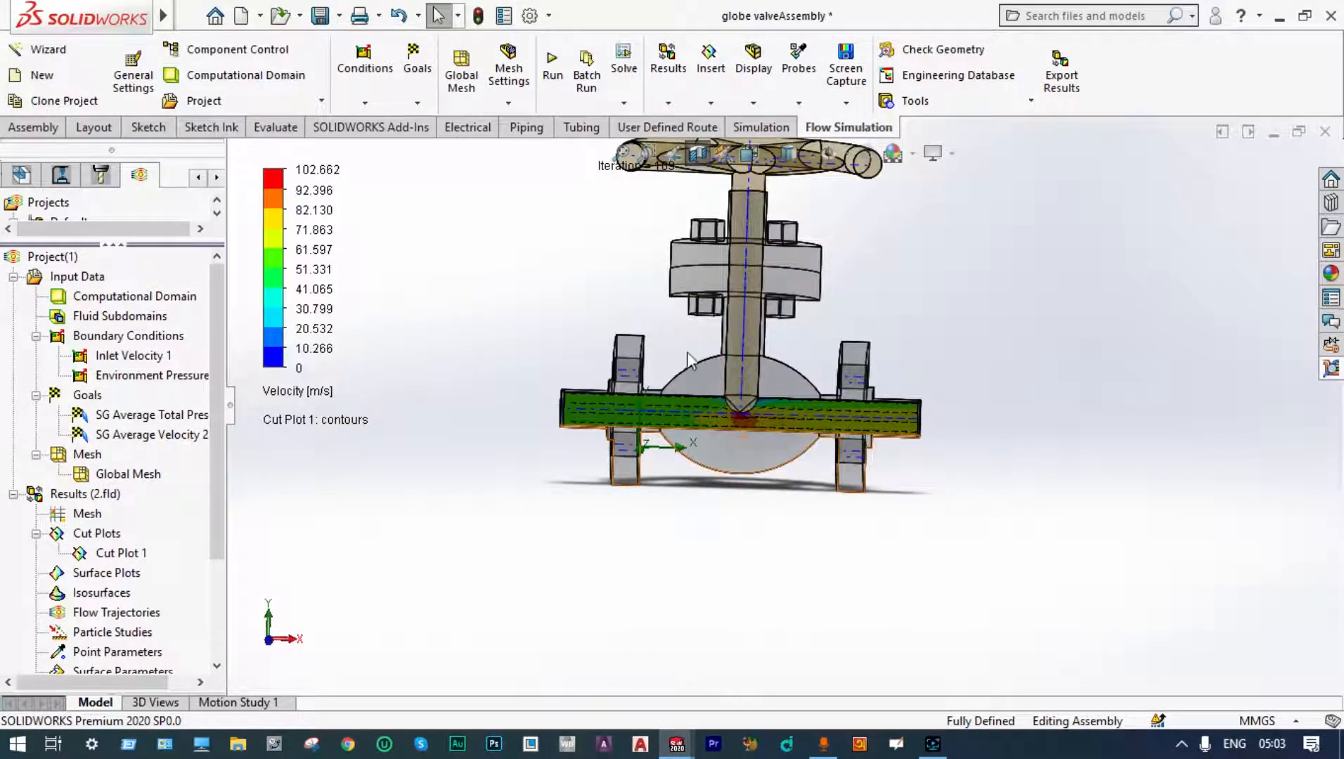
scroll(679, 364, down, 1)
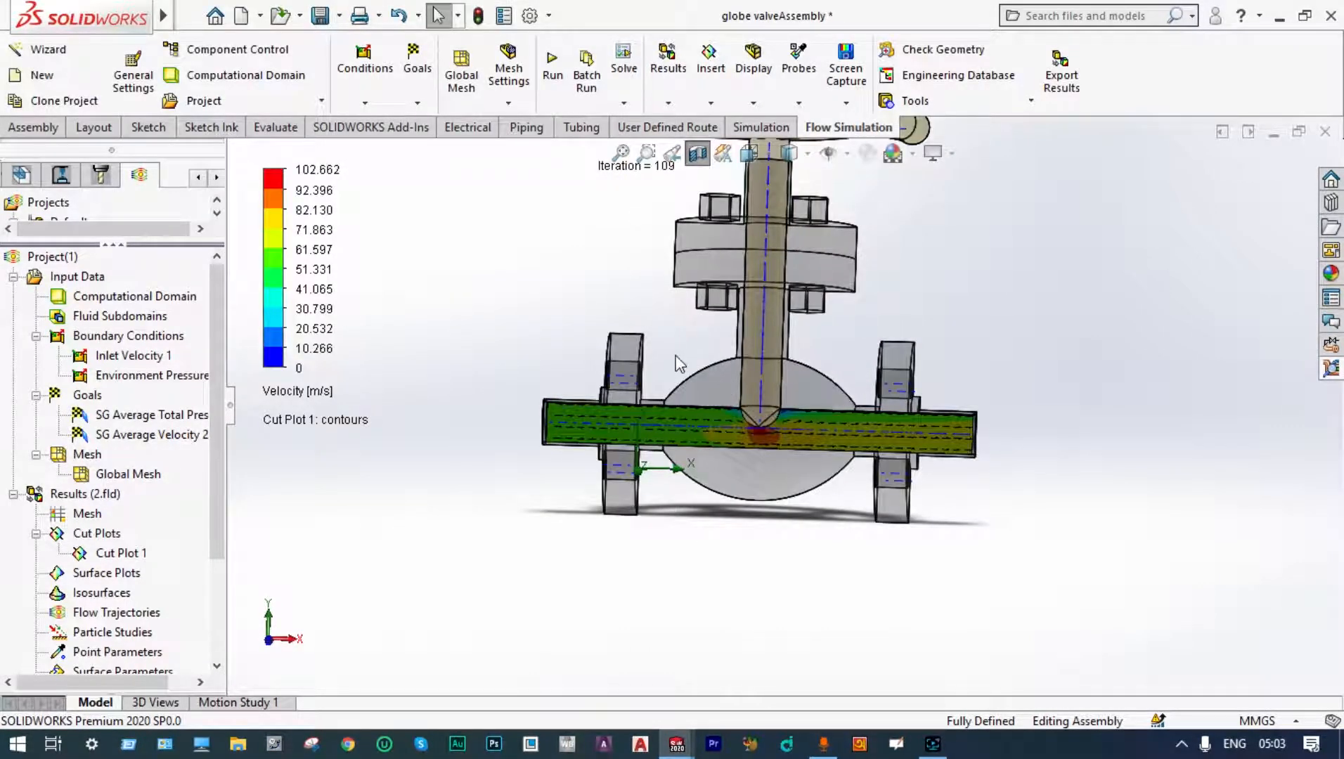
scroll(710, 379, down, 1)
scroll(773, 422, down, 1)
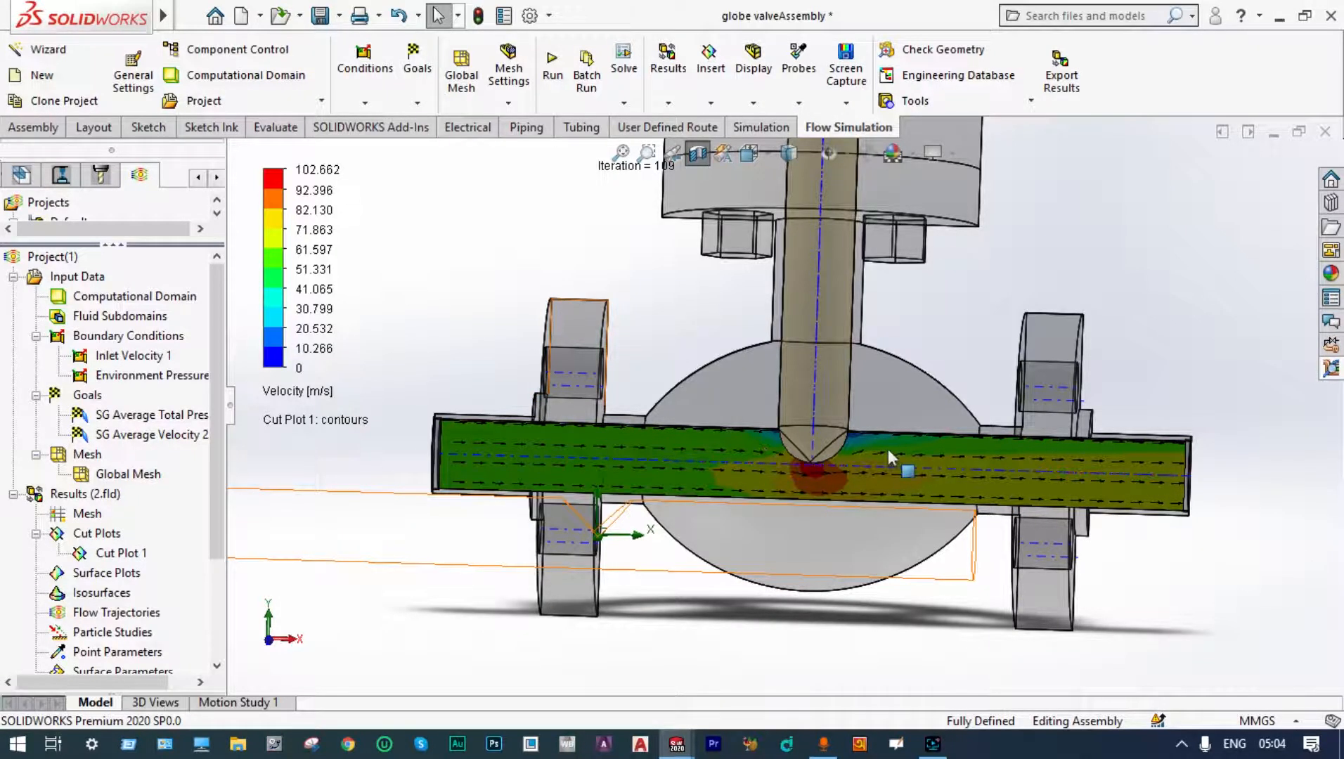
click(310, 394)
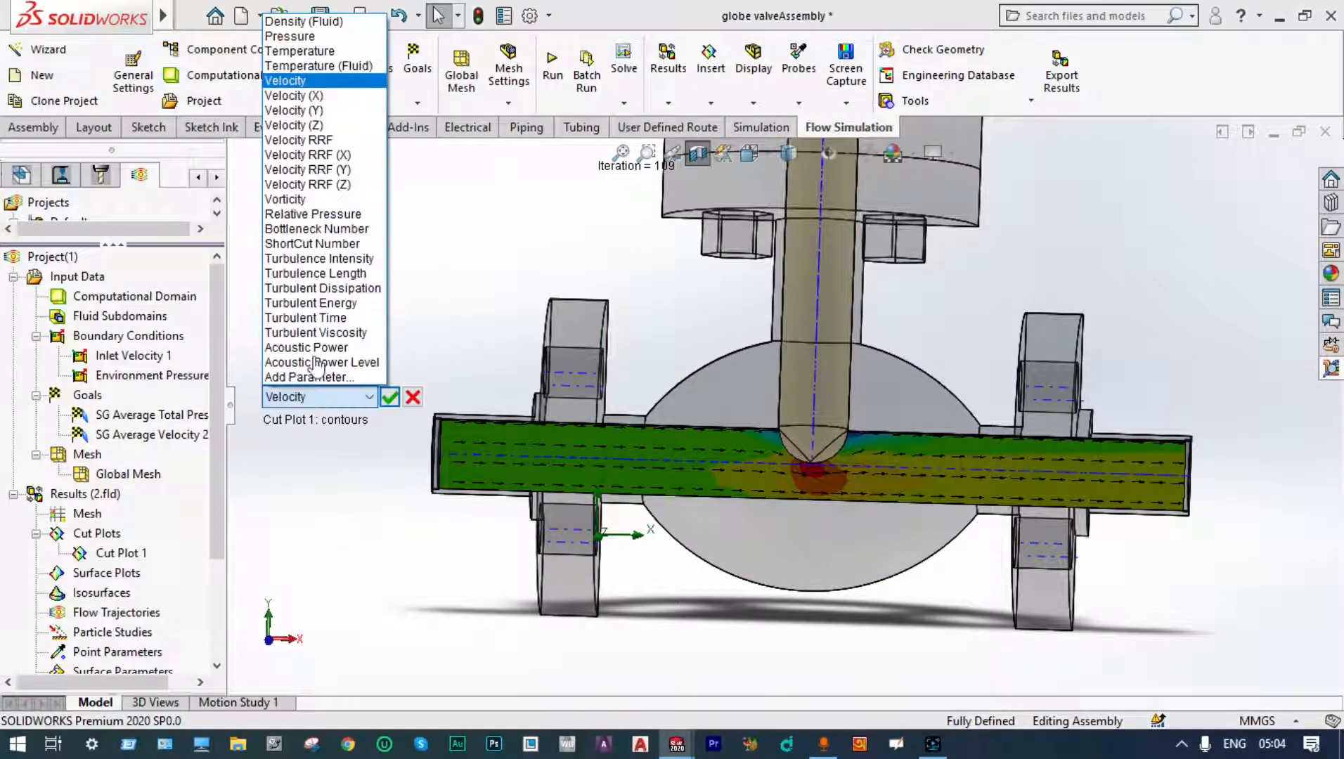
click(328, 37)
click(389, 397)
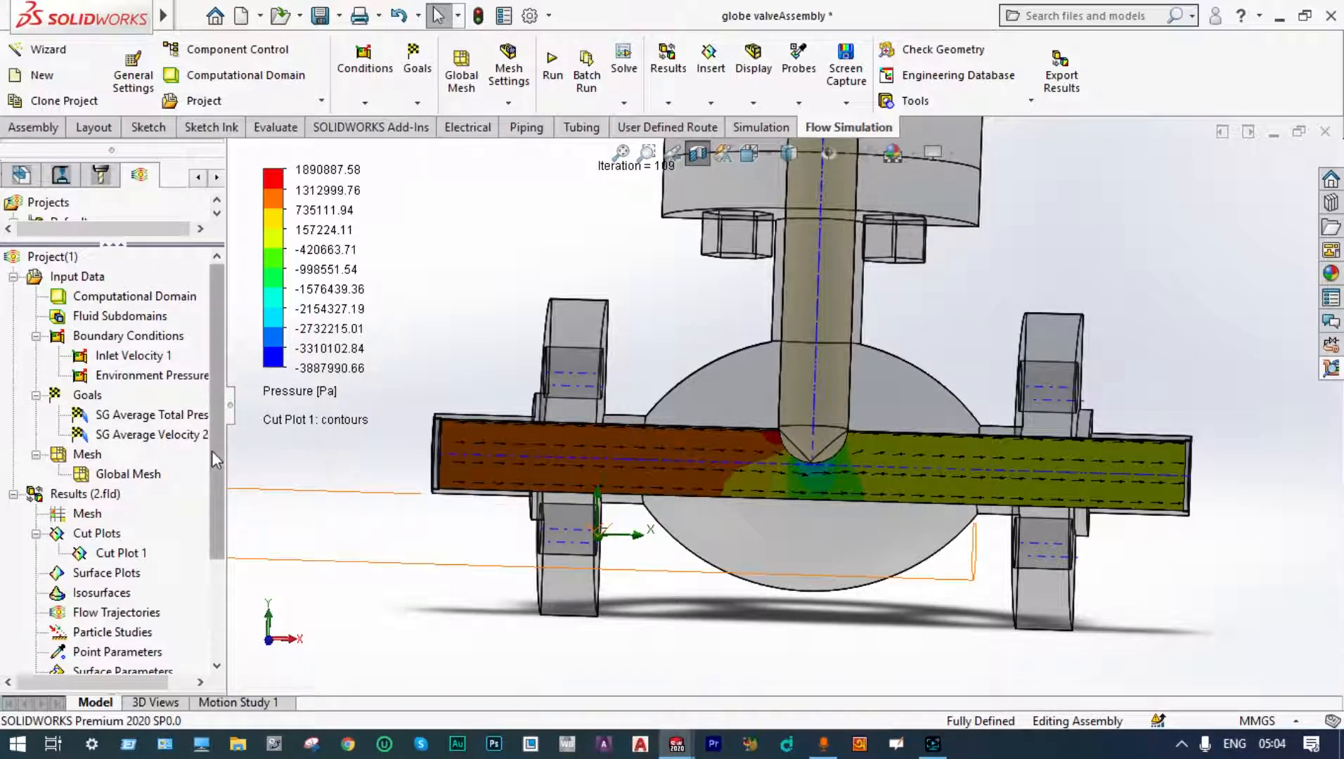
Step: Hide Cut Plot 1 in the results tree
drag(212, 450, 212, 476)
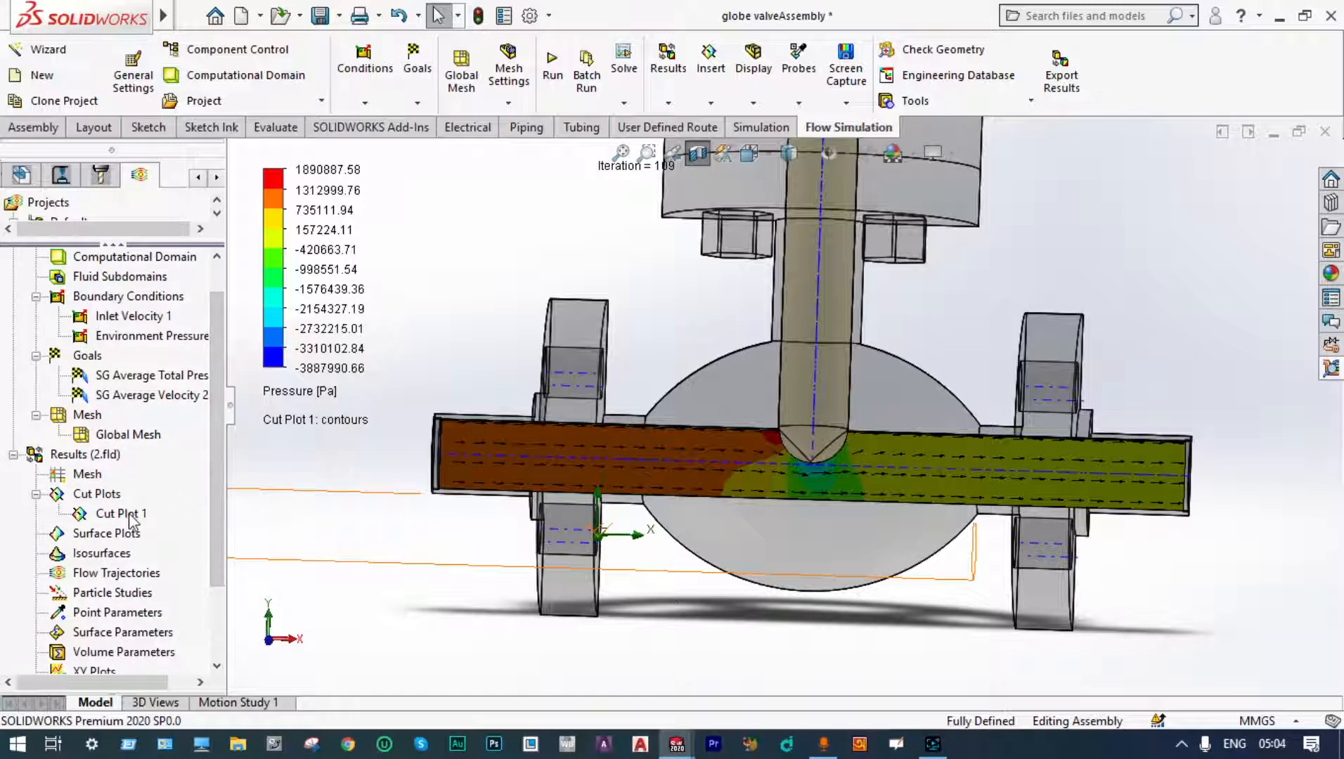
right_click(146, 512)
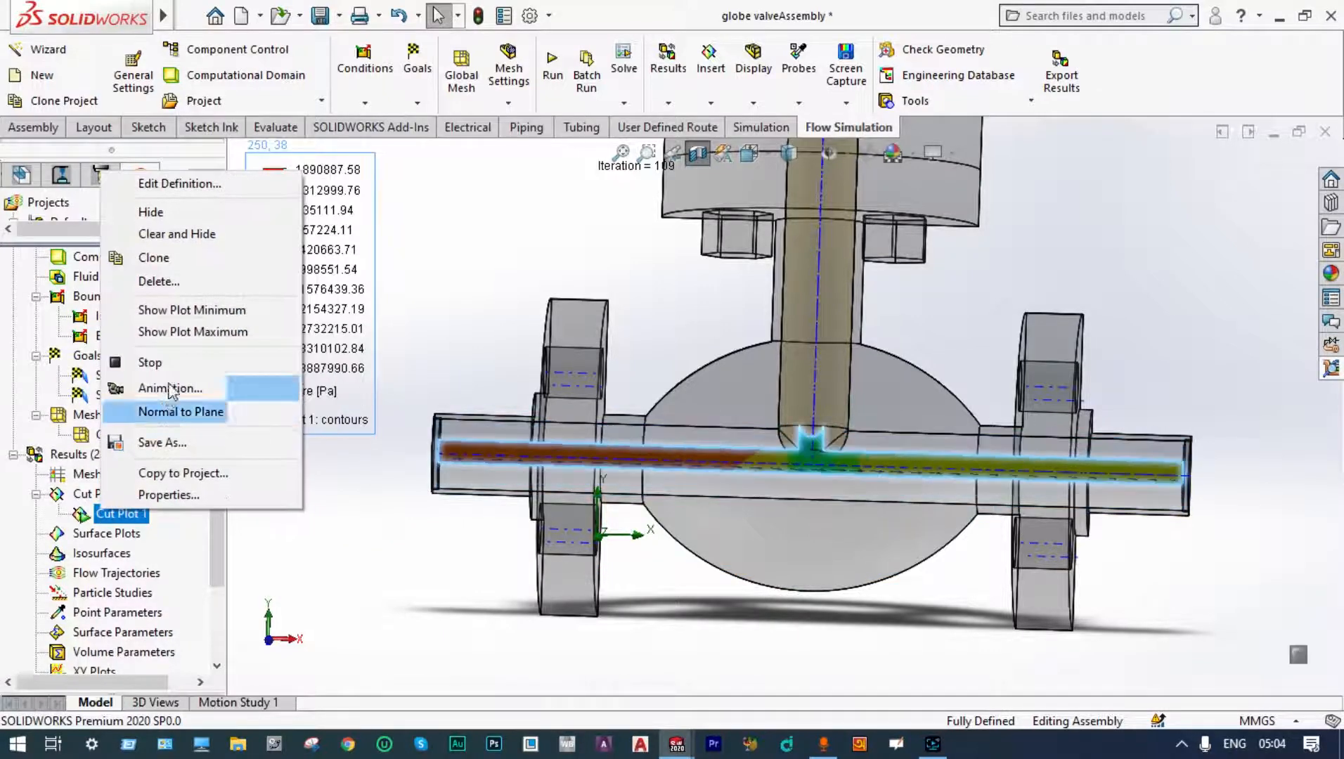
click(204, 237)
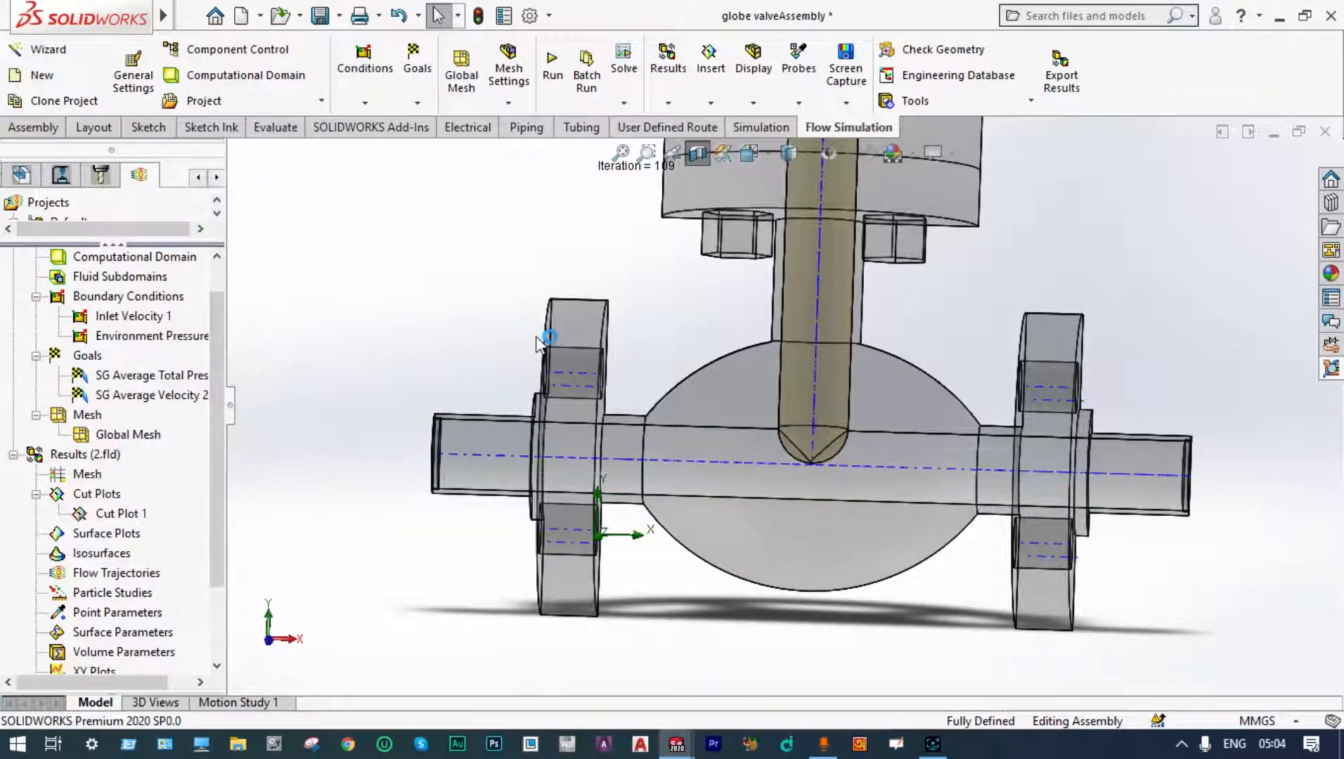
scroll(540, 344, up, 3)
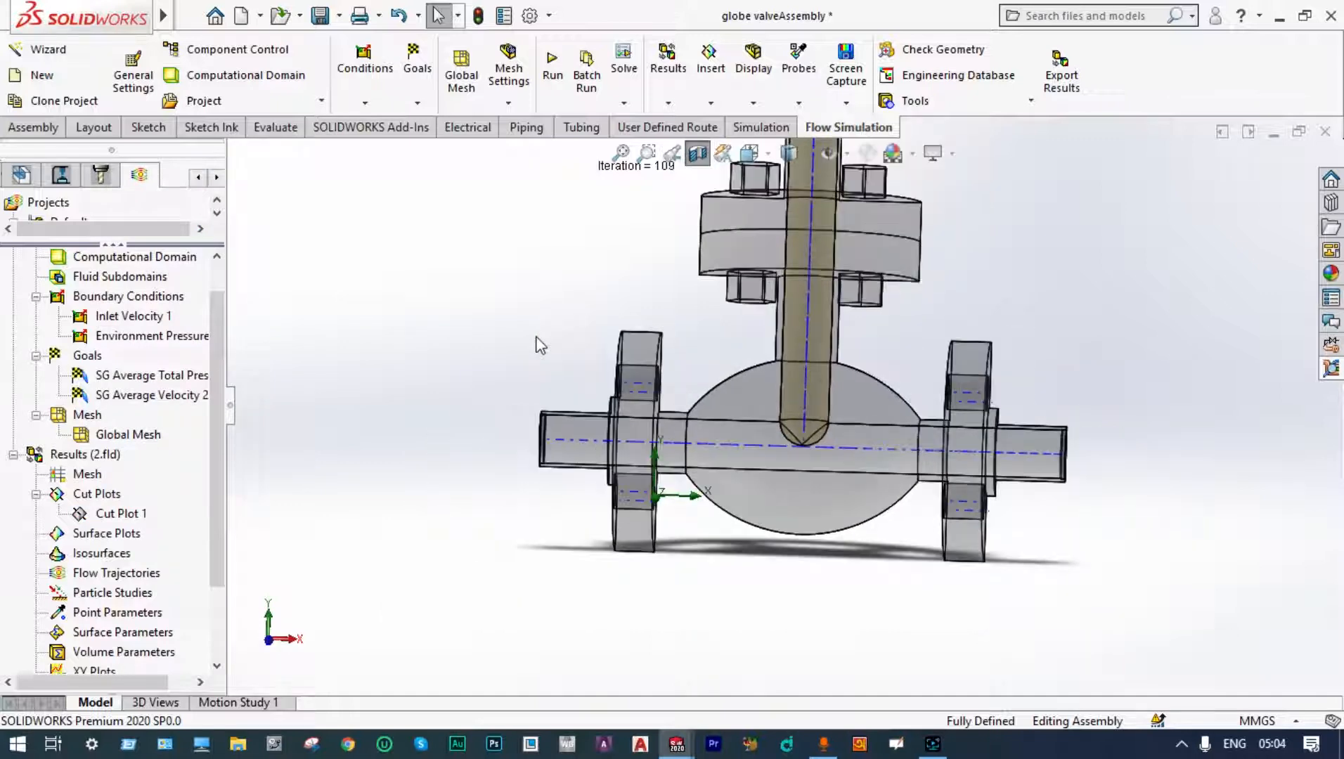
scroll(539, 344, up, 3)
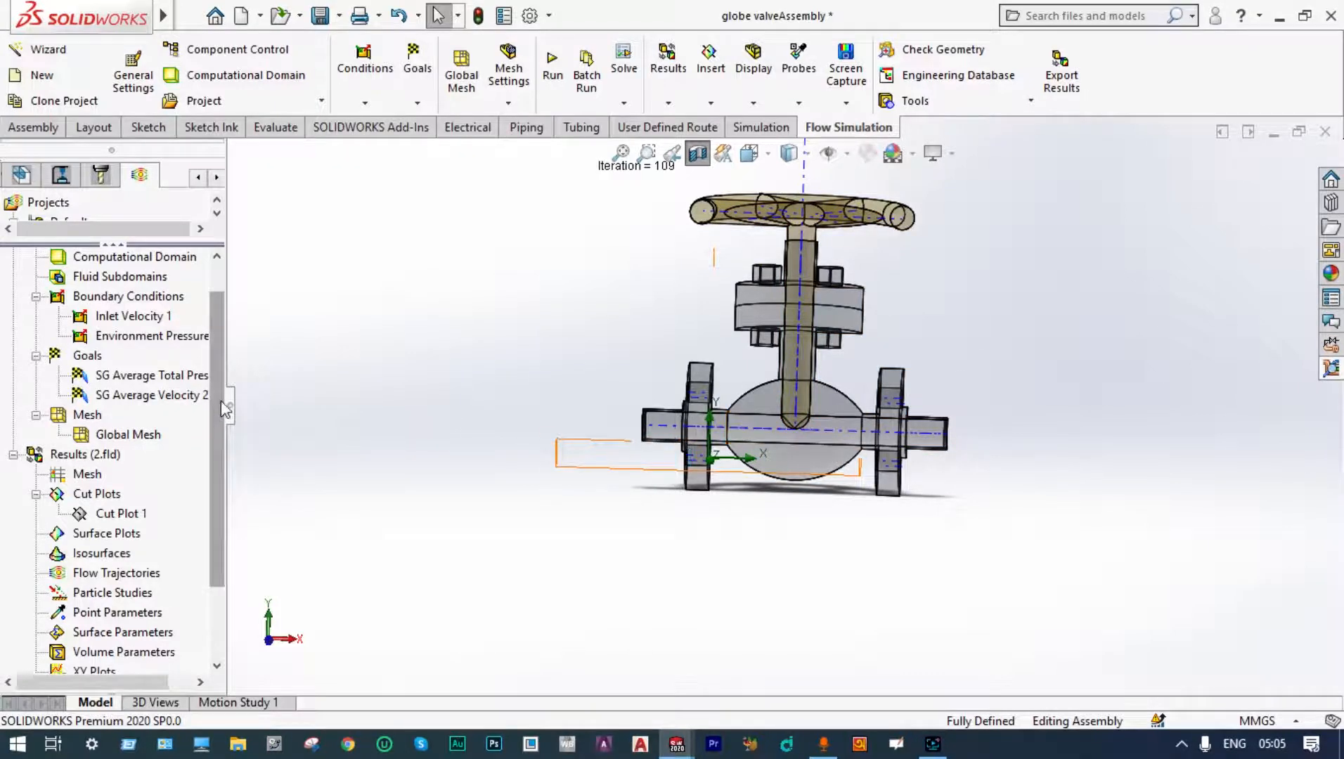
Step: Insert a flow trajectory plot with 100 starting points displayed as Arrows
scroll(221, 431, down, 2)
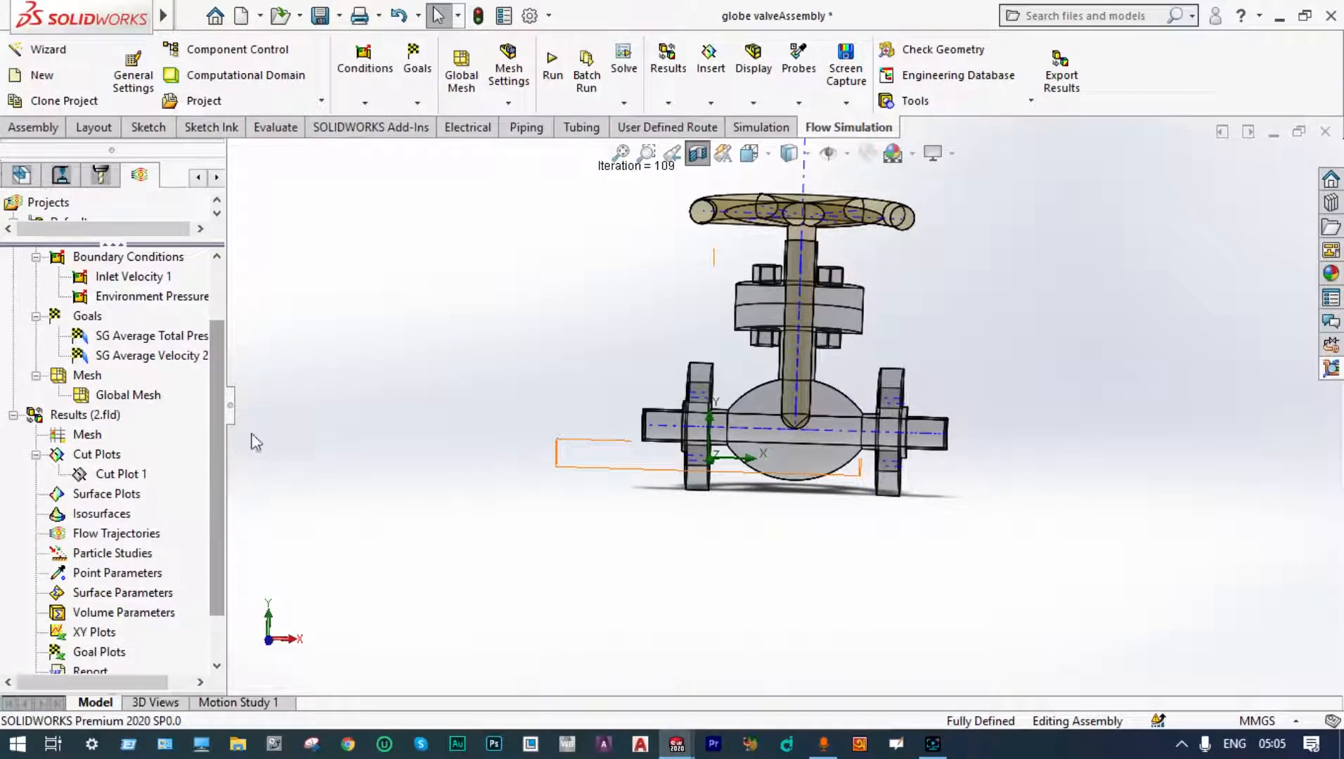
right_click(123, 541)
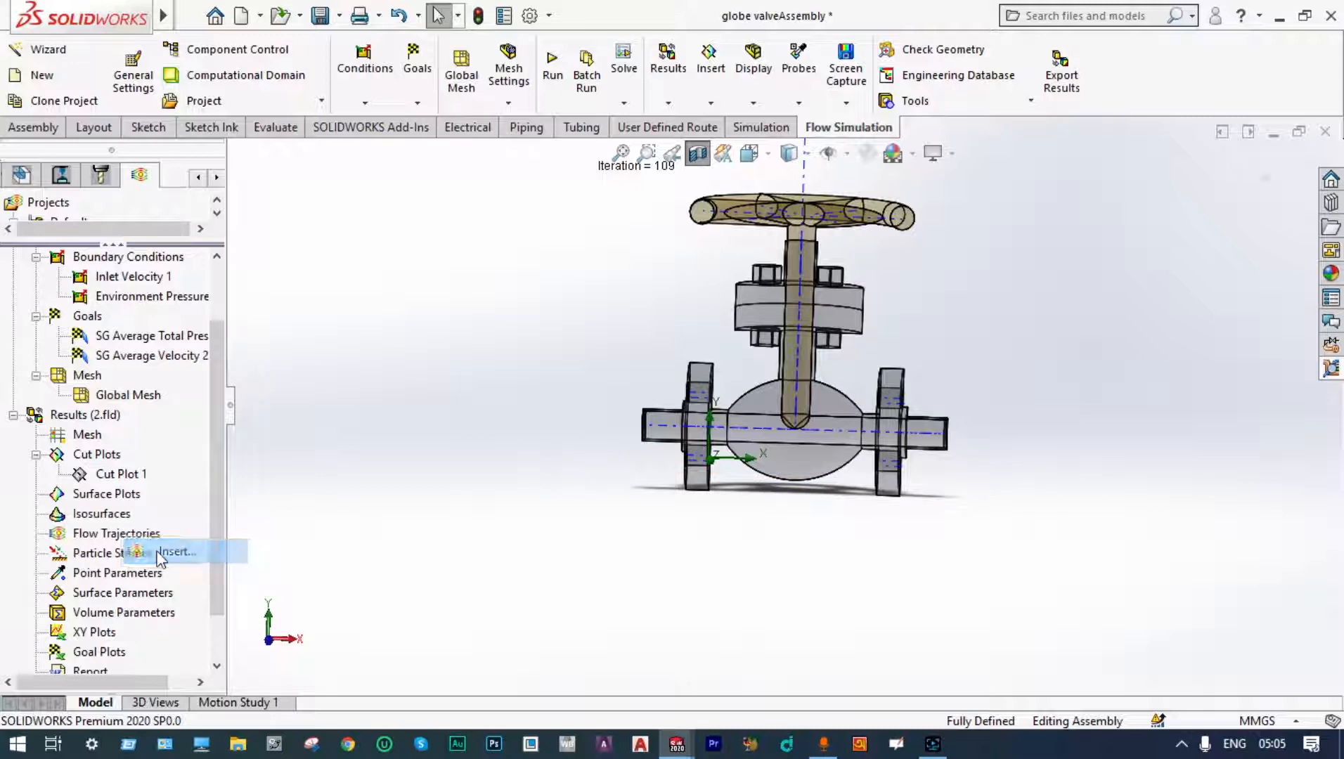
click(151, 549)
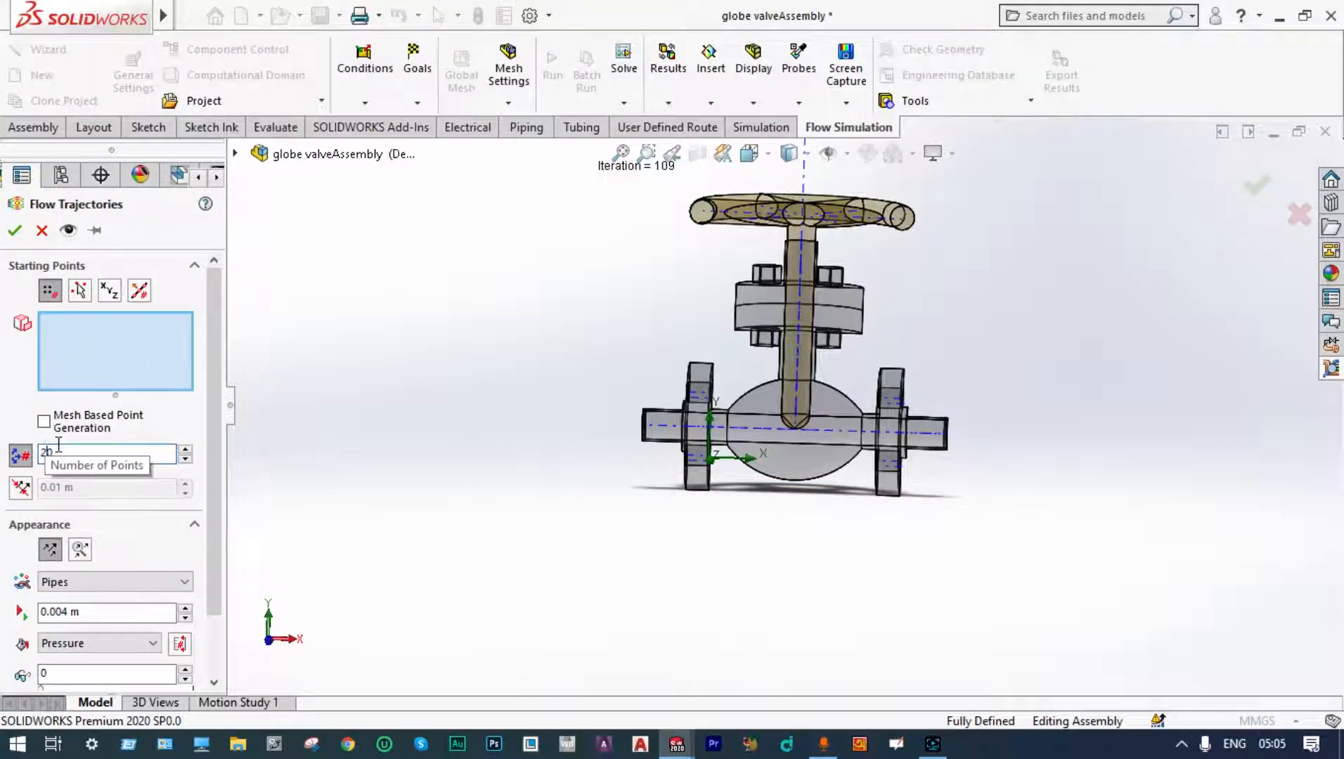
double_click(58, 452)
text(100)
click(172, 582)
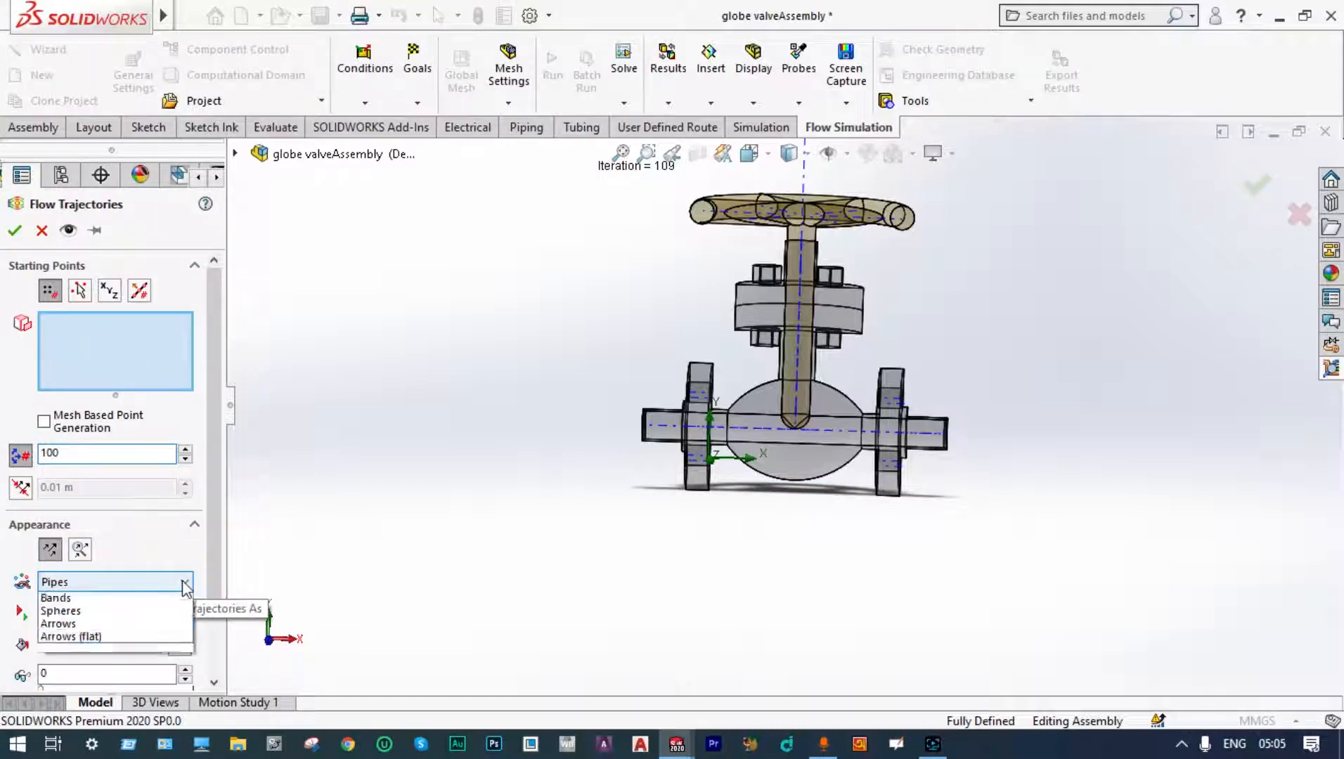
click(85, 666)
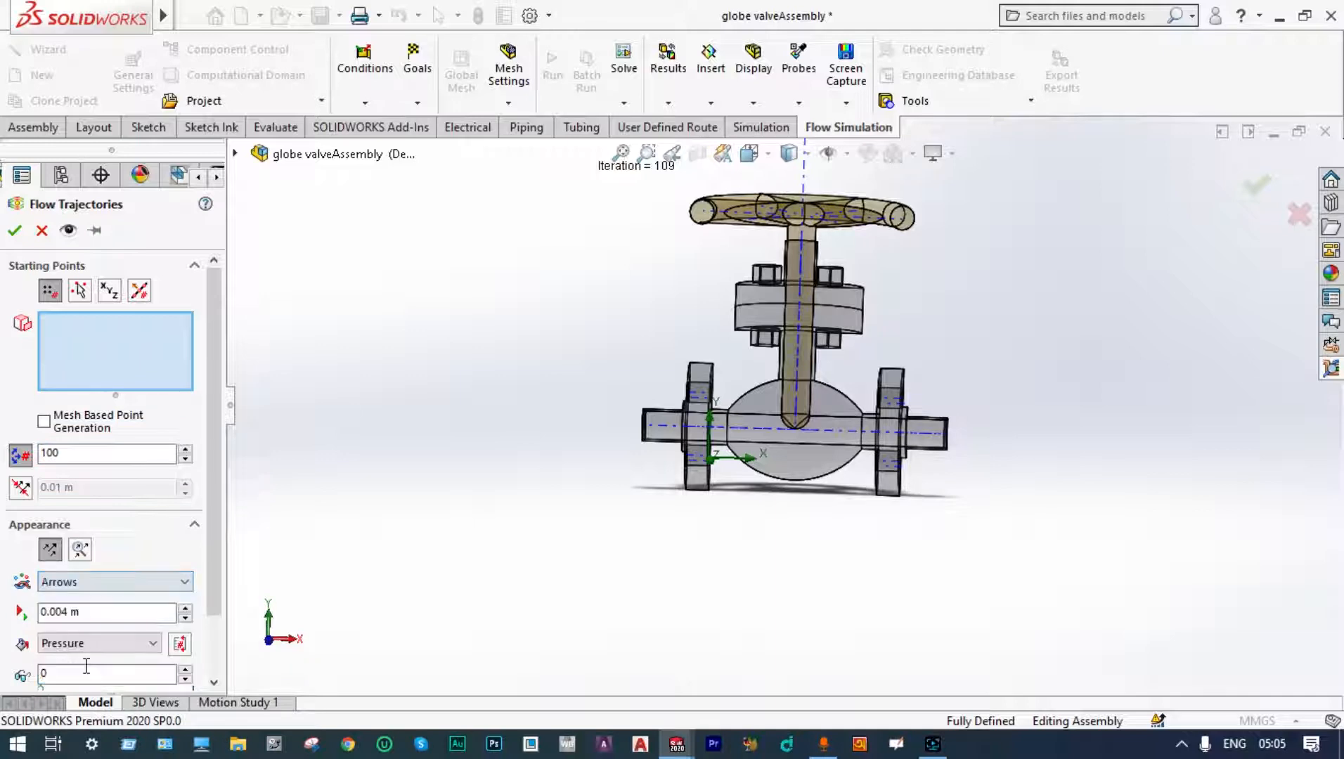
Step: Pick the inlet and outlet lid faces as the trajectory starting points and accept the flow trajectories
middle_drag(573, 492, 555, 520)
scroll(669, 415, down, 5)
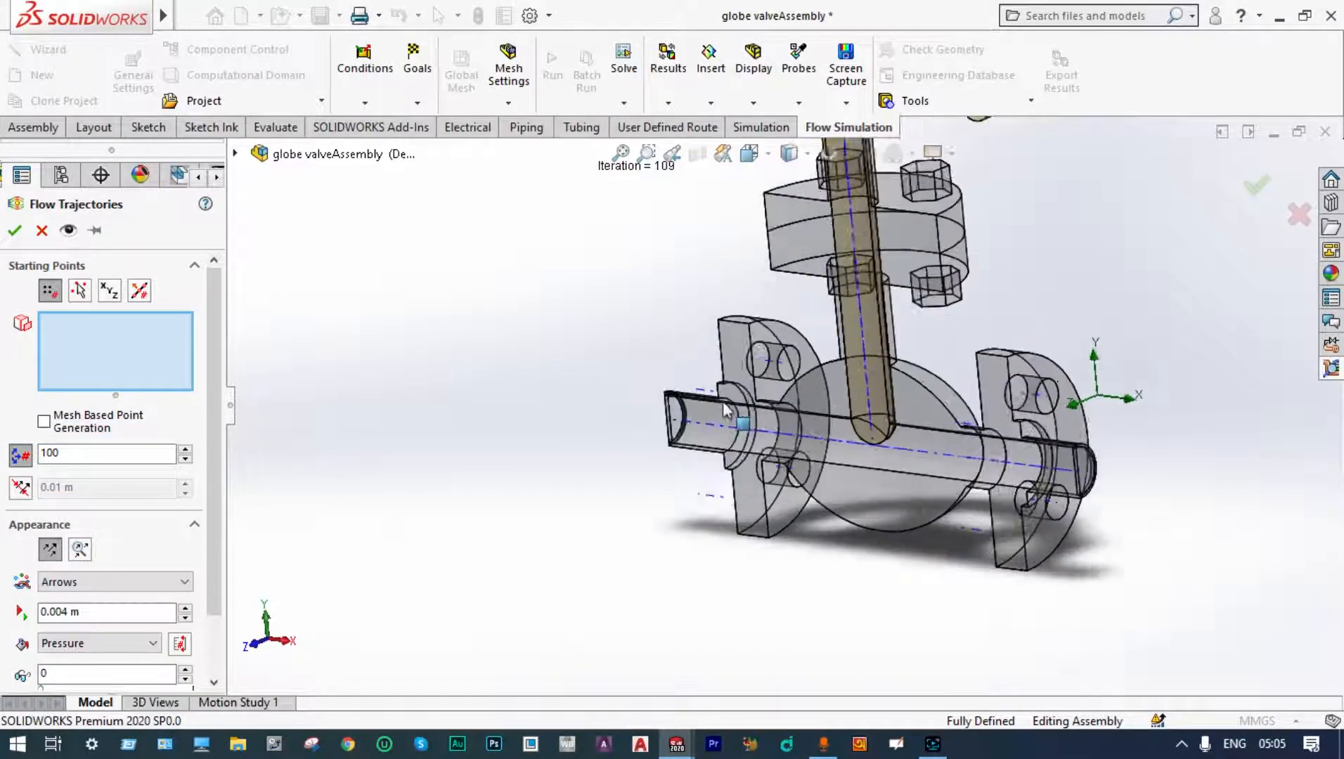
scroll(666, 420, up, 3)
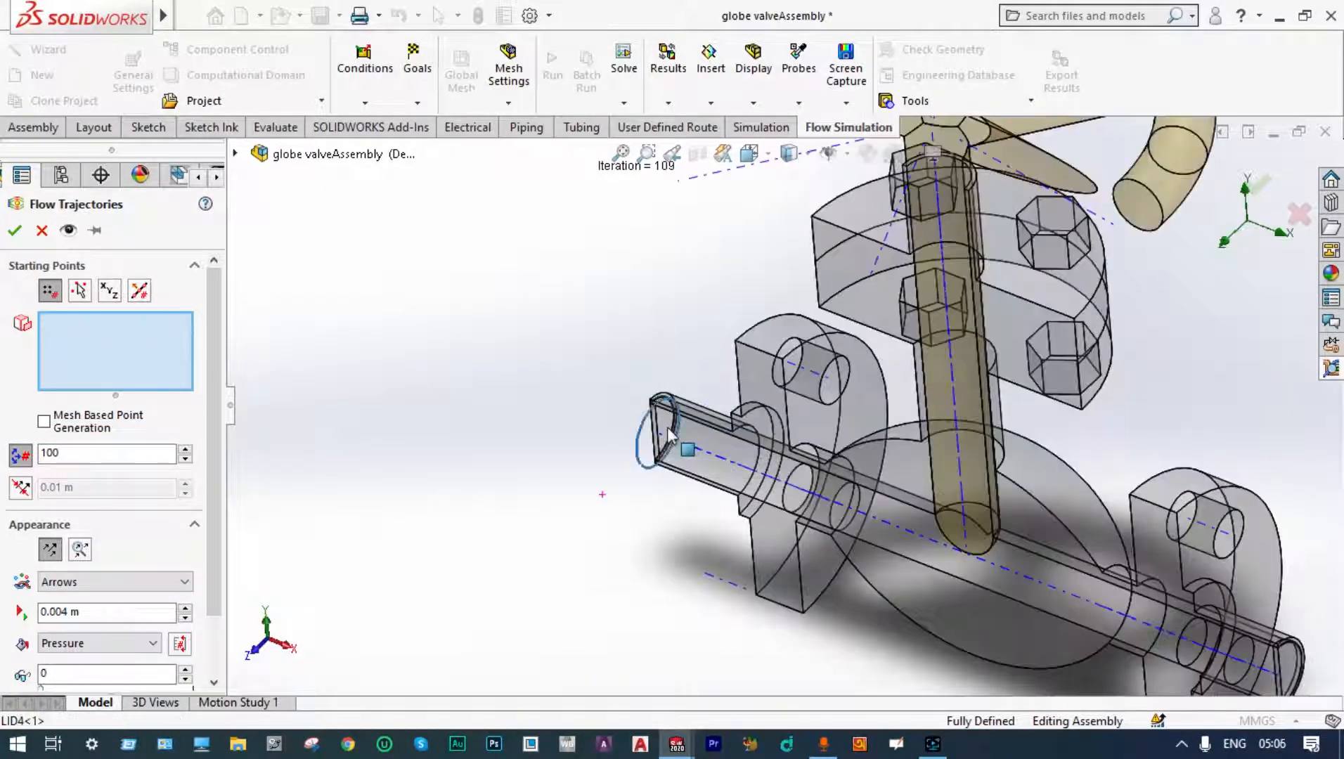
click(692, 429)
middle_drag(550, 523, 653, 600)
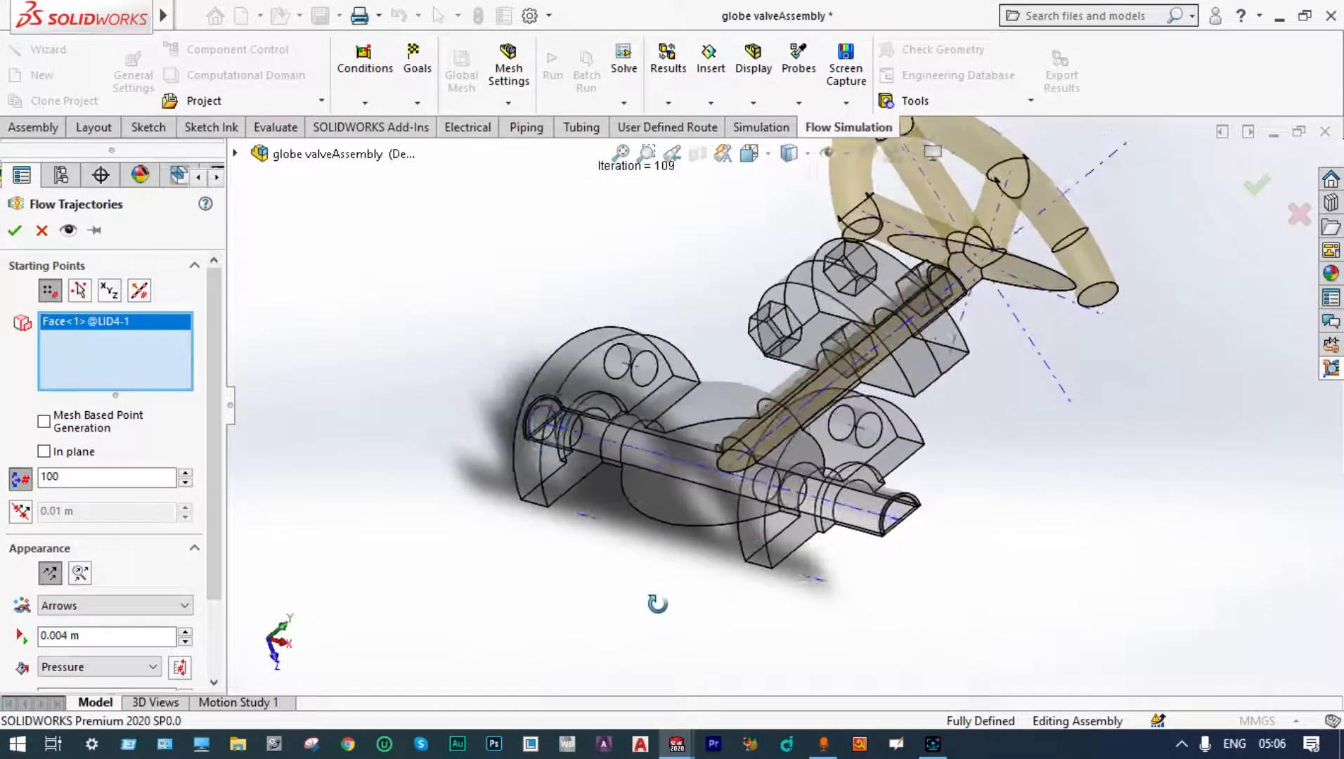
click(891, 515)
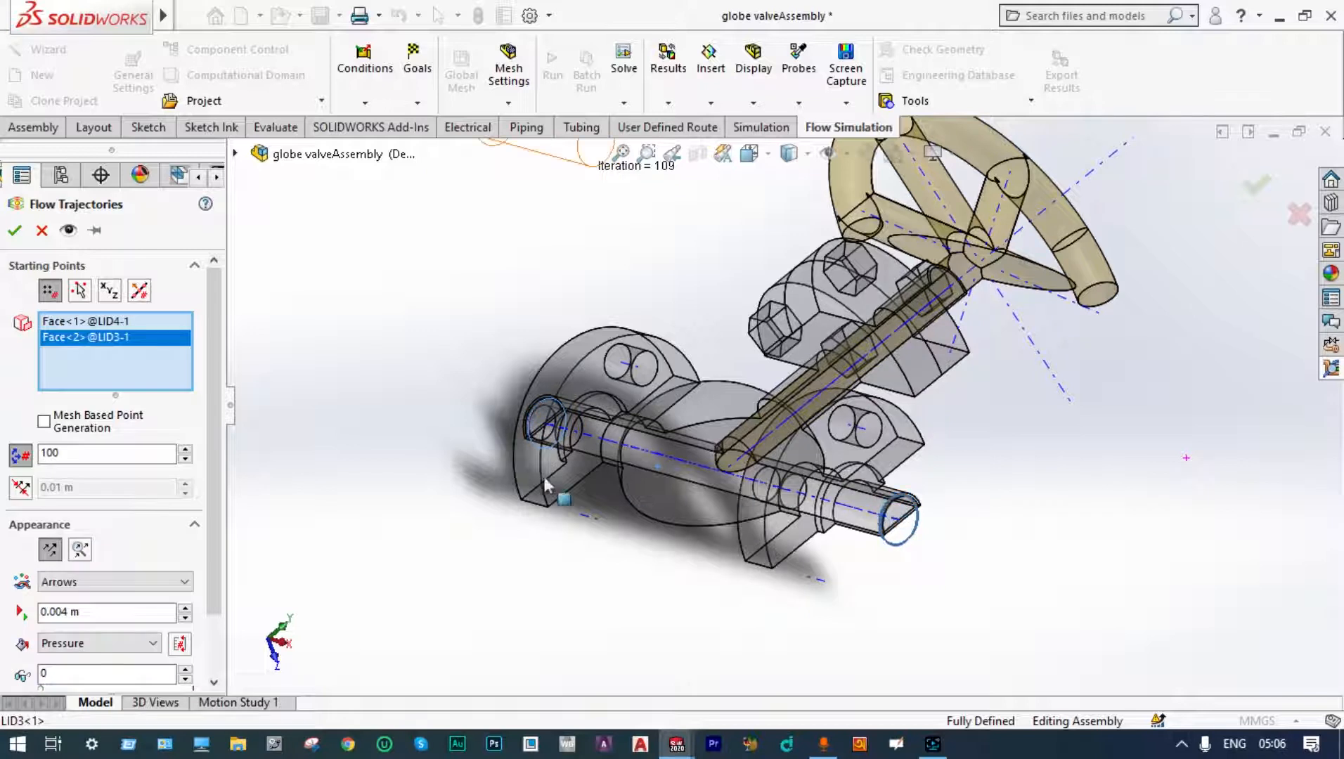
click(14, 234)
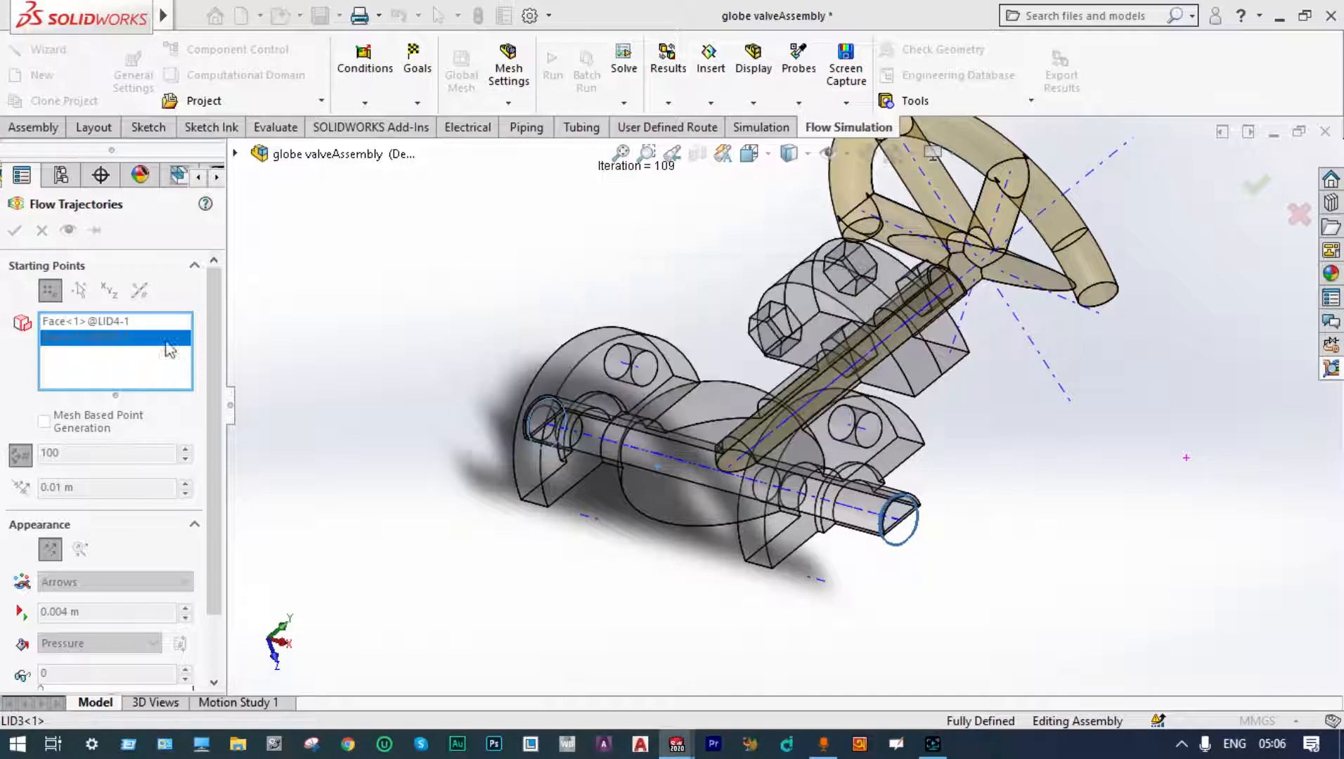
middle_drag(389, 441, 305, 396)
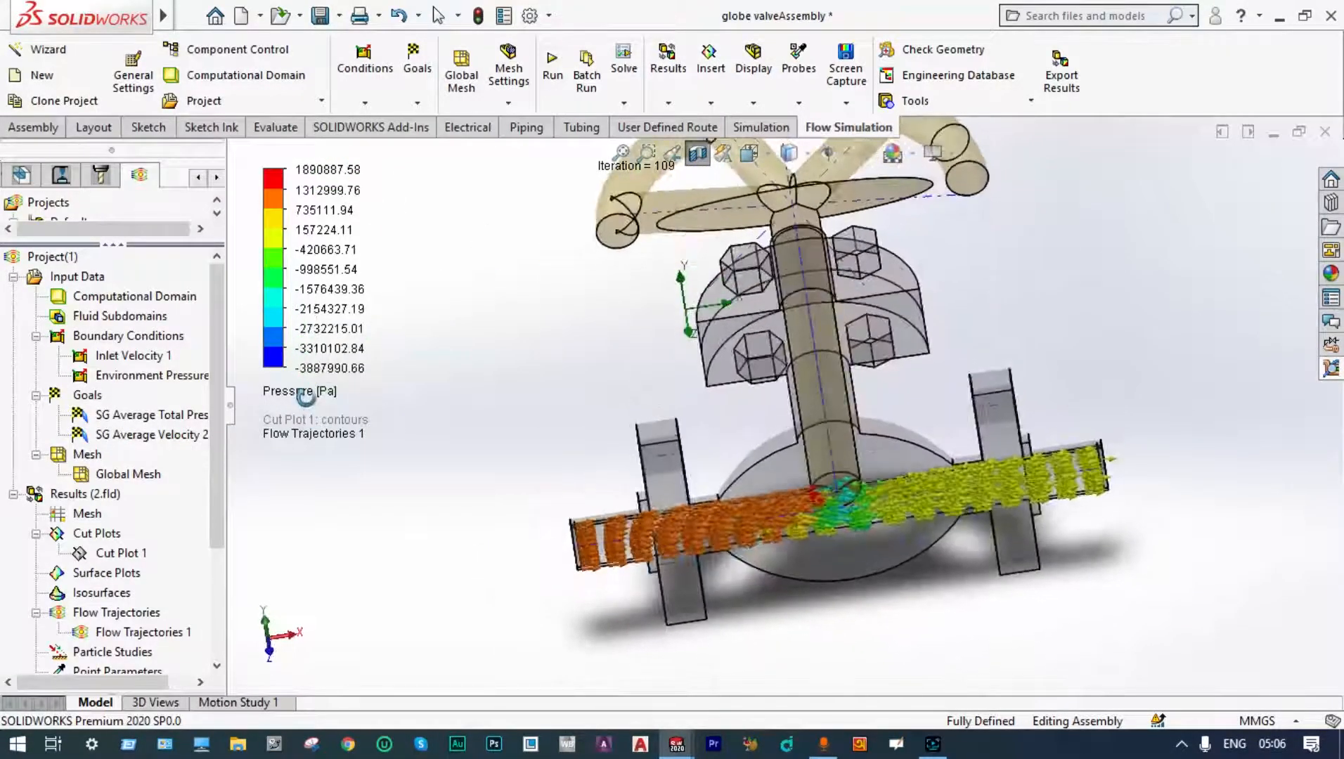
Step: Clear and hide Flow Trajectories 1 in the results tree
scroll(757, 583, down, 1)
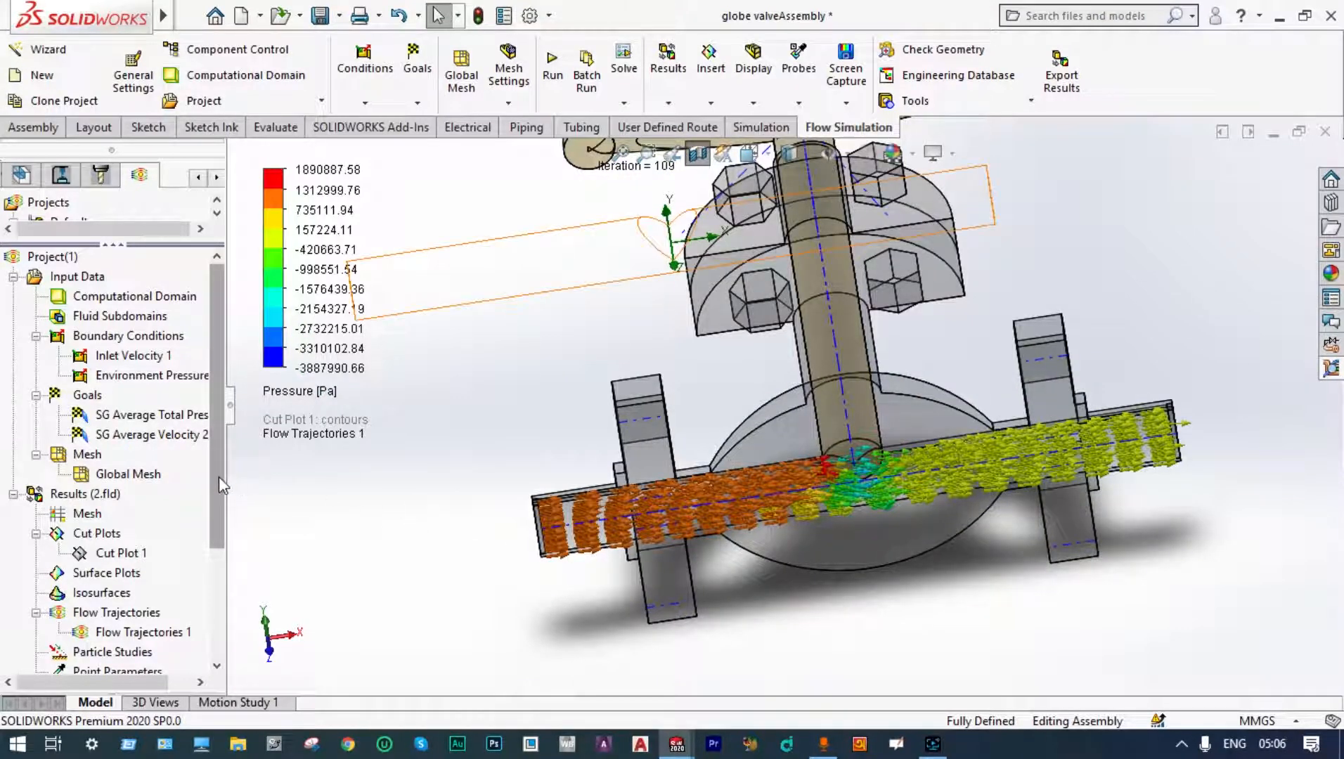
drag(218, 478, 220, 578)
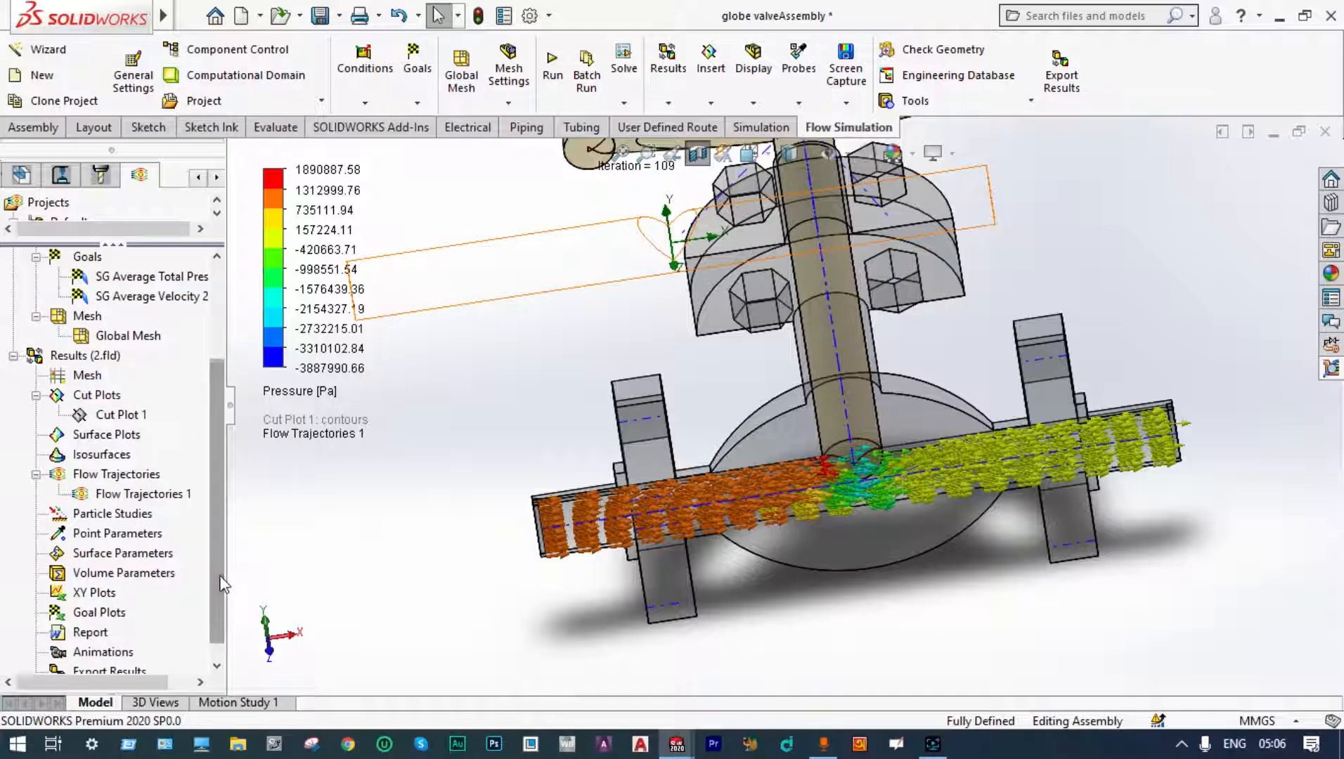
right_click(155, 495)
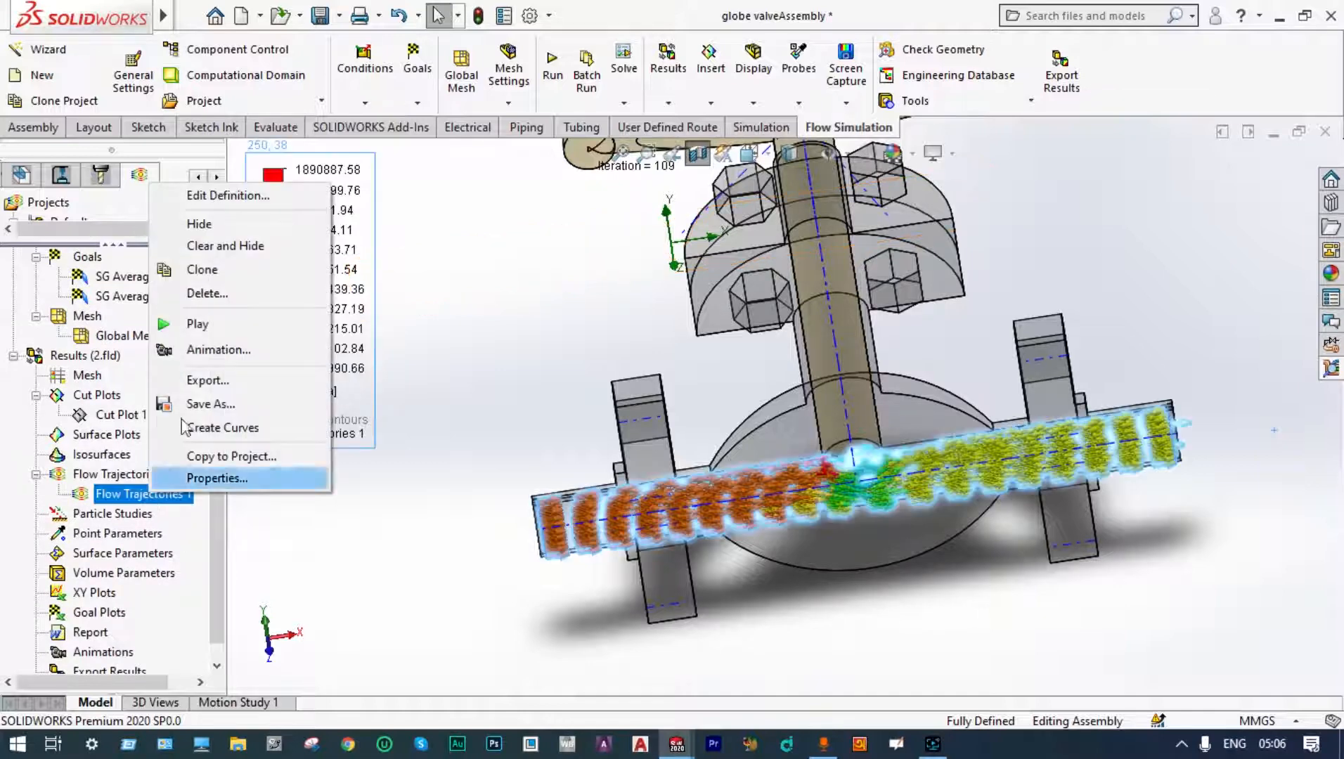
click(218, 246)
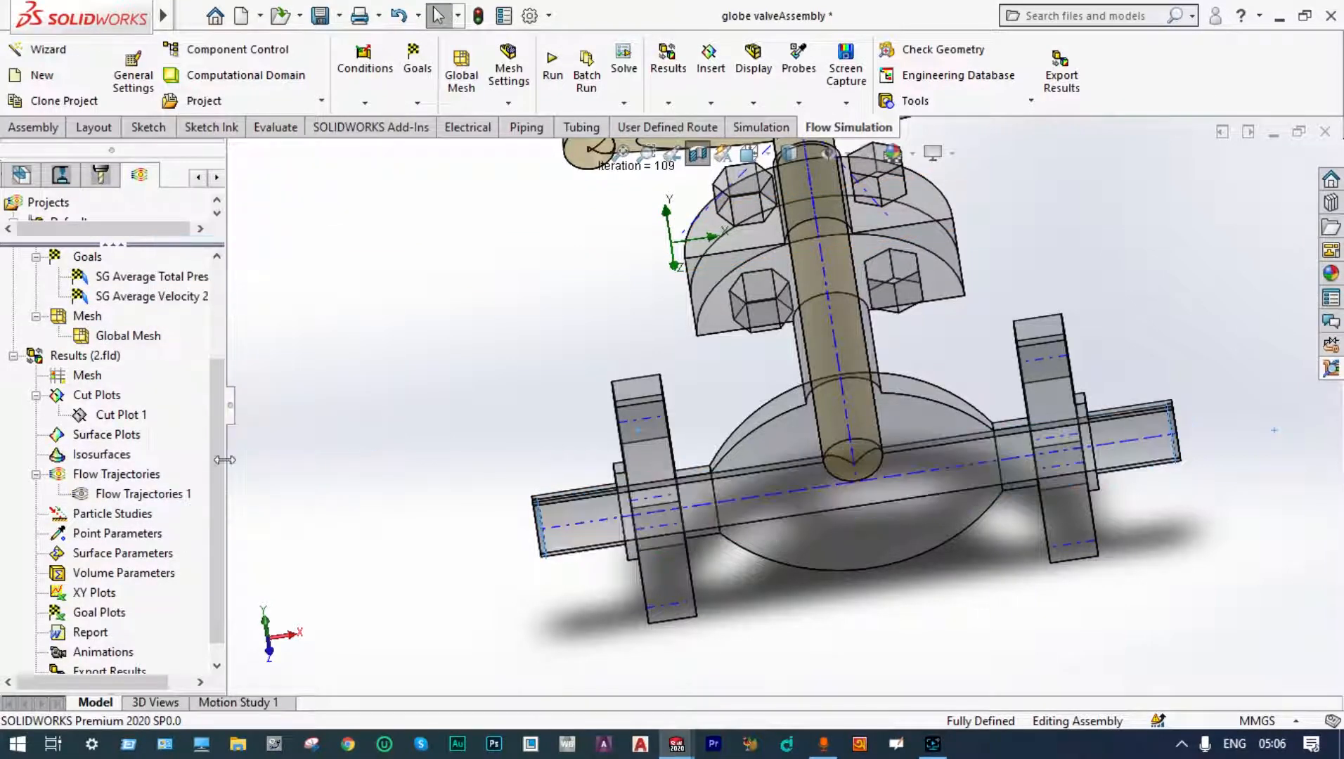
Step: Play the Flow Trajectories 1 animation and watch it in the Front view orientation
right_click(152, 494)
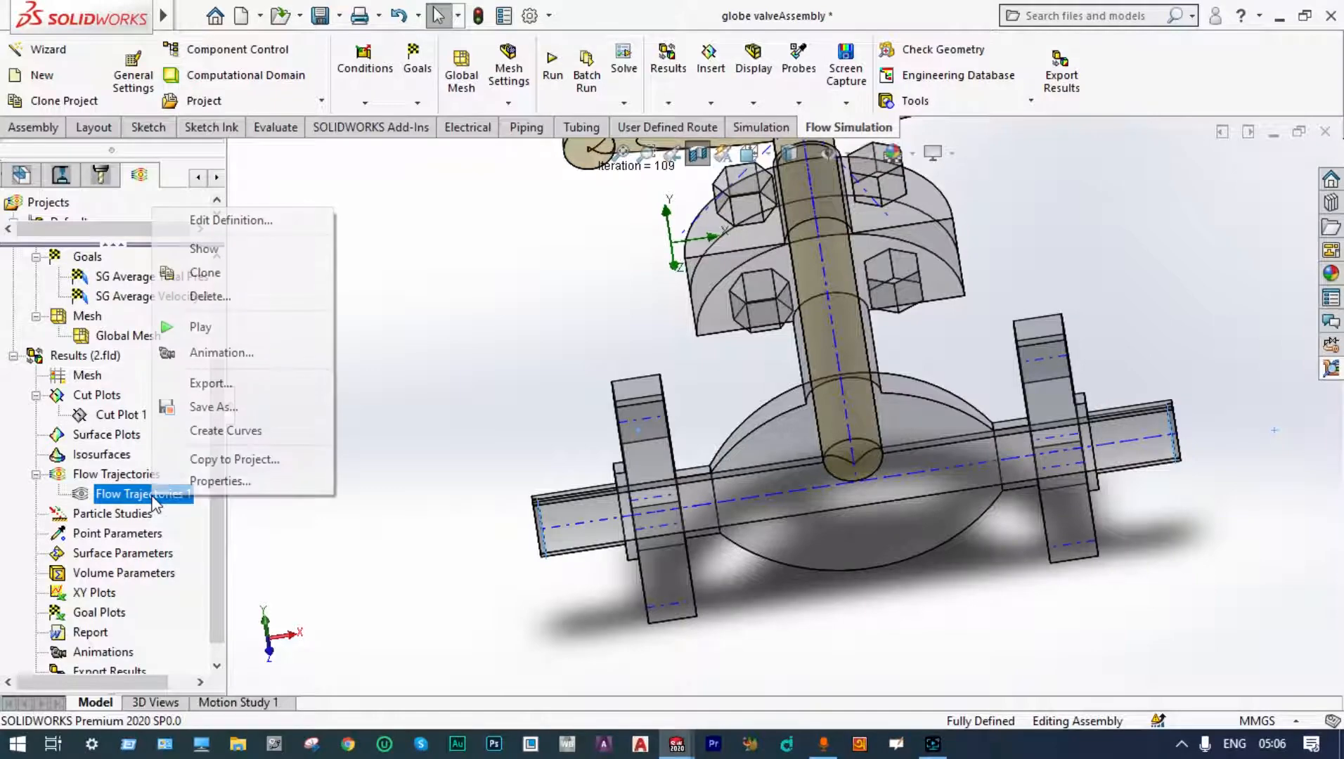
click(196, 327)
scroll(706, 595, down, 2)
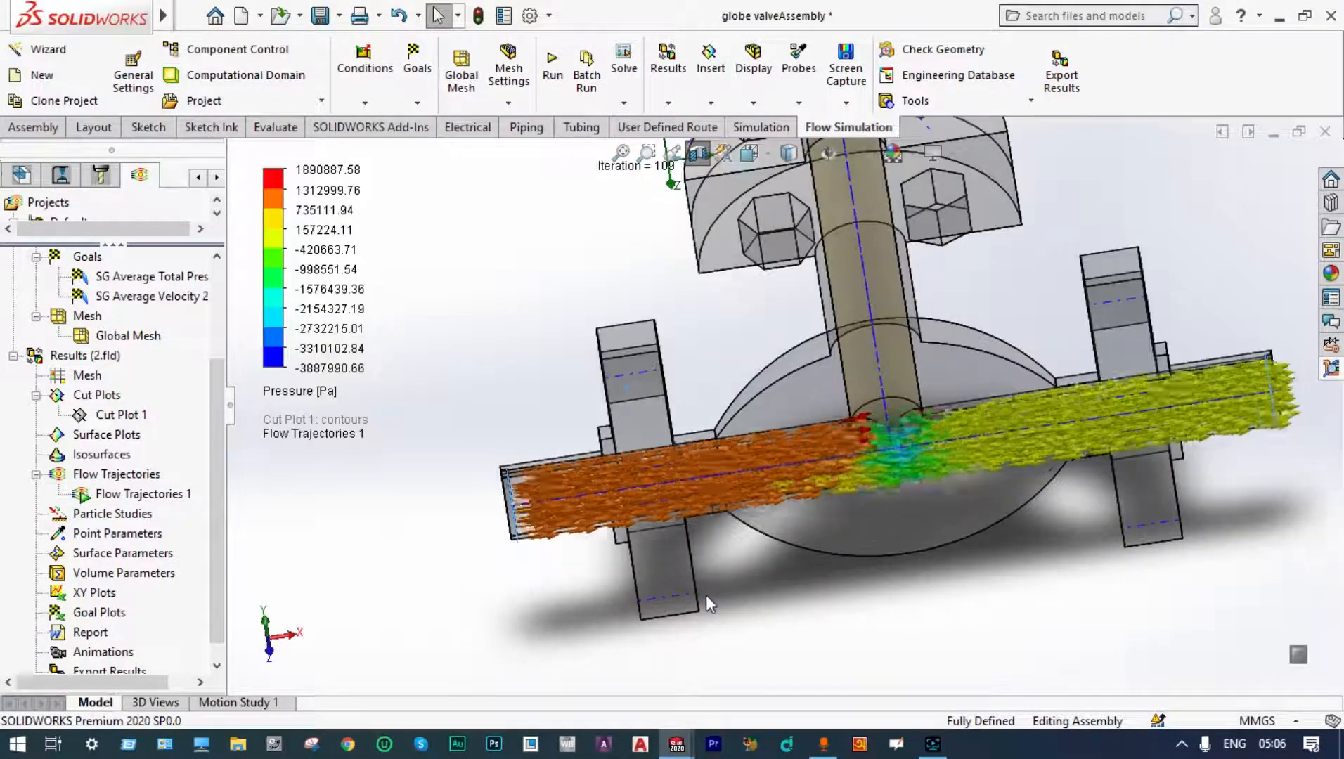
scroll(704, 576, down, 4)
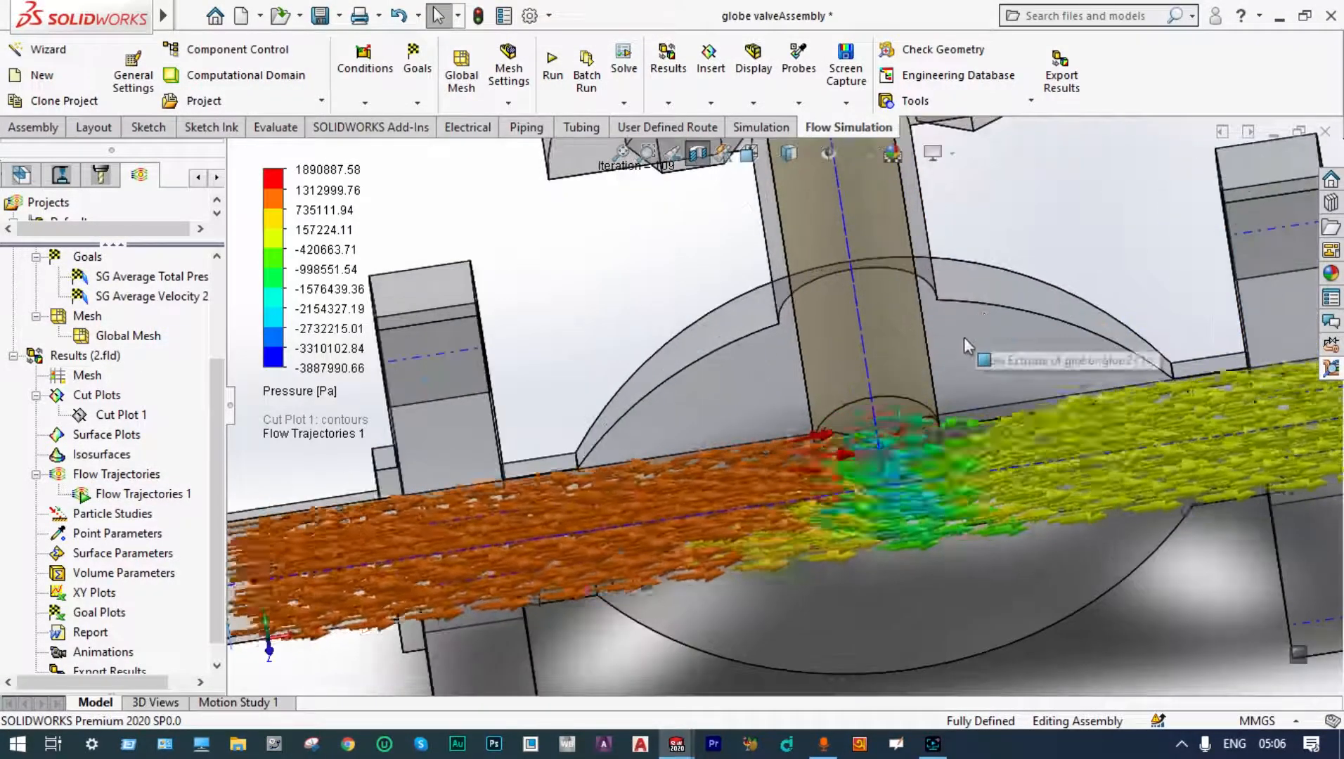
scroll(964, 341, up, 4)
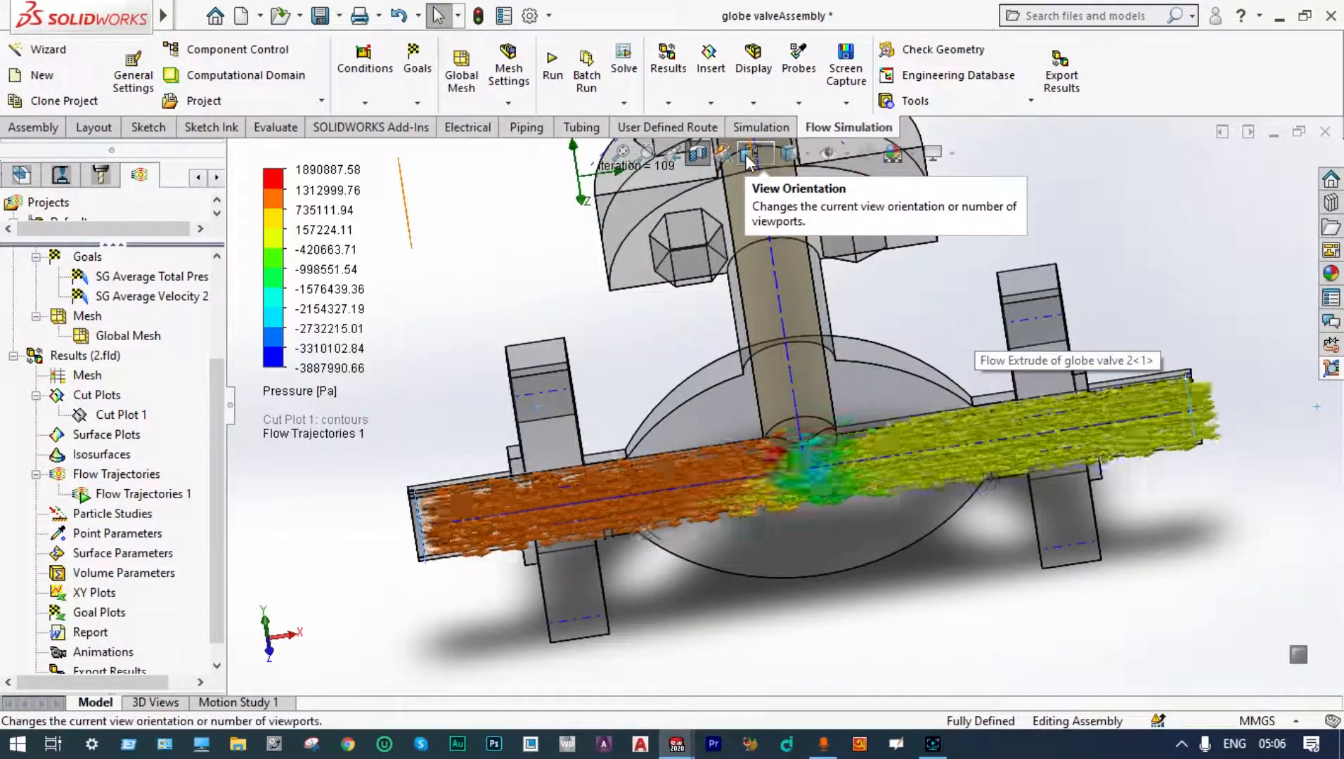
click(747, 156)
click(793, 531)
scroll(796, 532, up, 2)
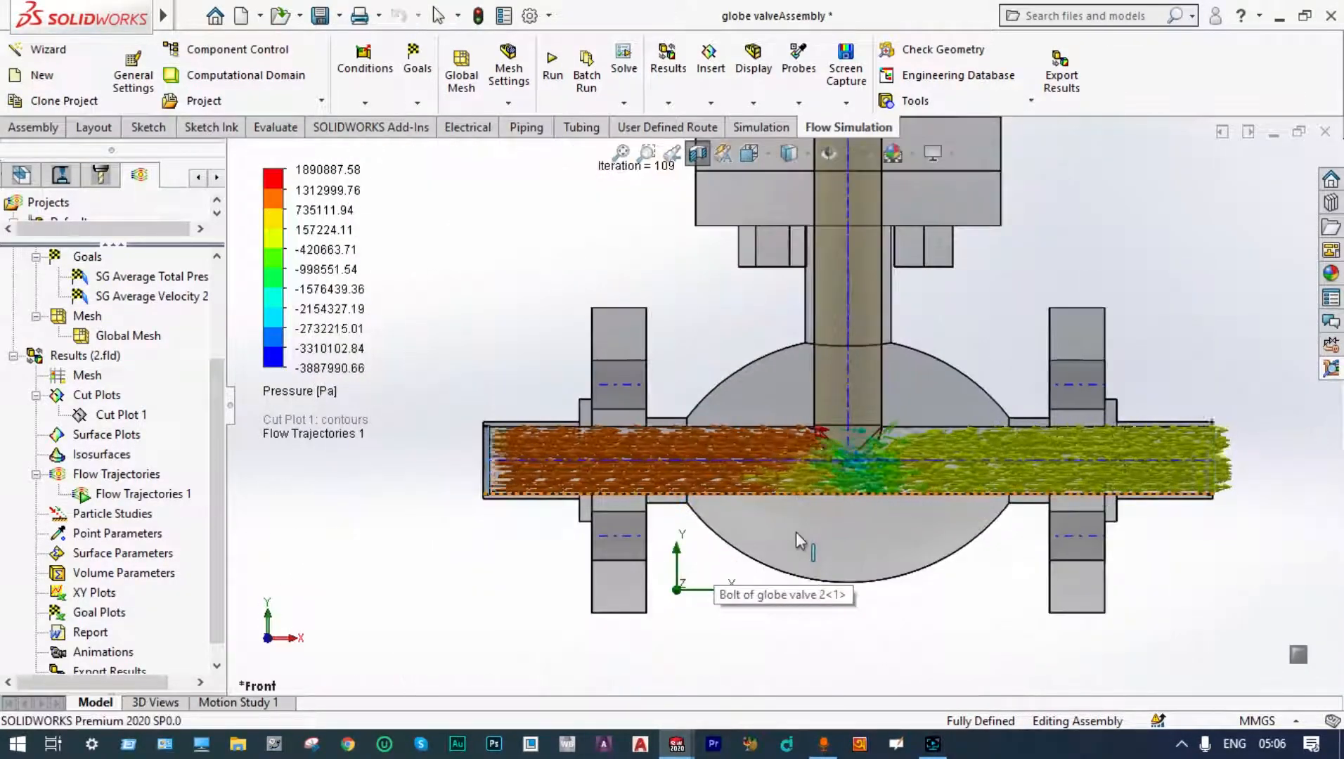
scroll(842, 516, down, 1)
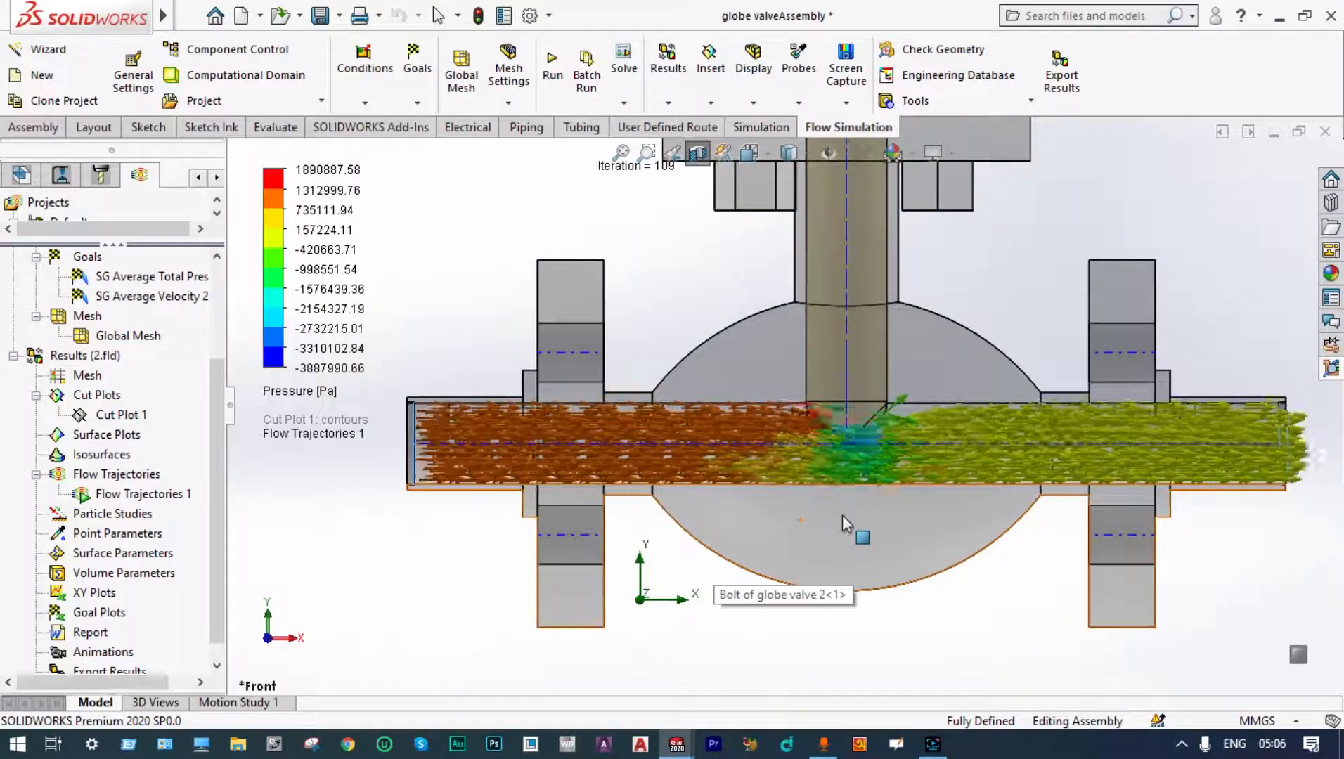
scroll(842, 516, down, 1)
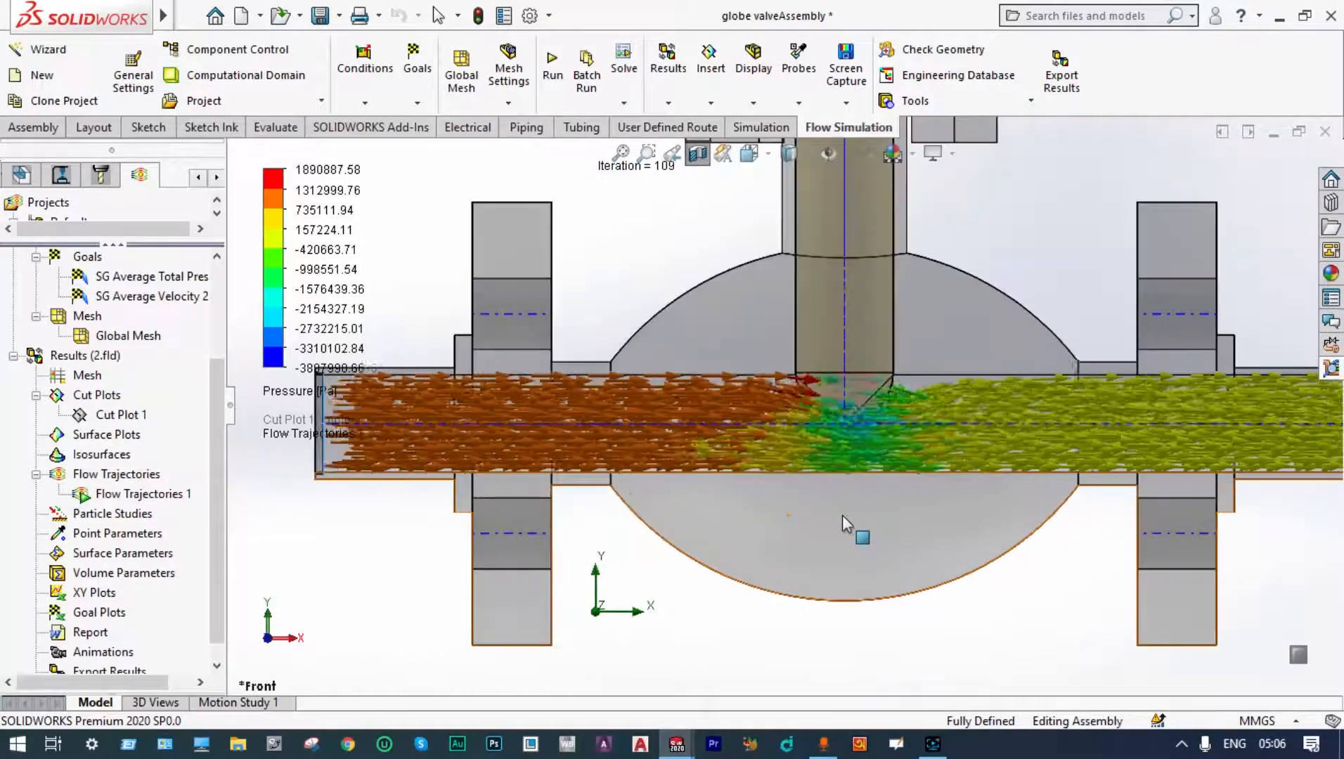
scroll(842, 516, up, 2)
scroll(1143, 262, down, 1)
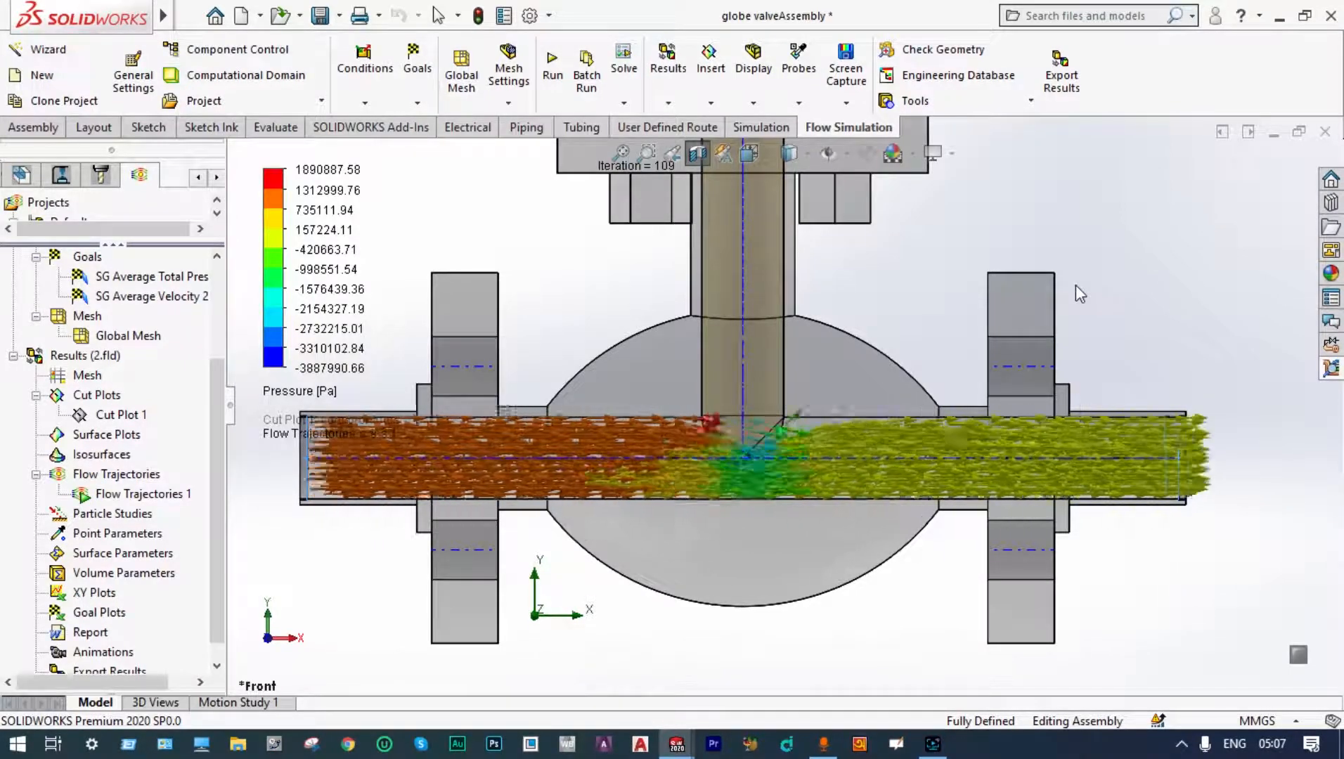
Step: Clear and hide Flow Trajectories 1 again
right_click(106, 495)
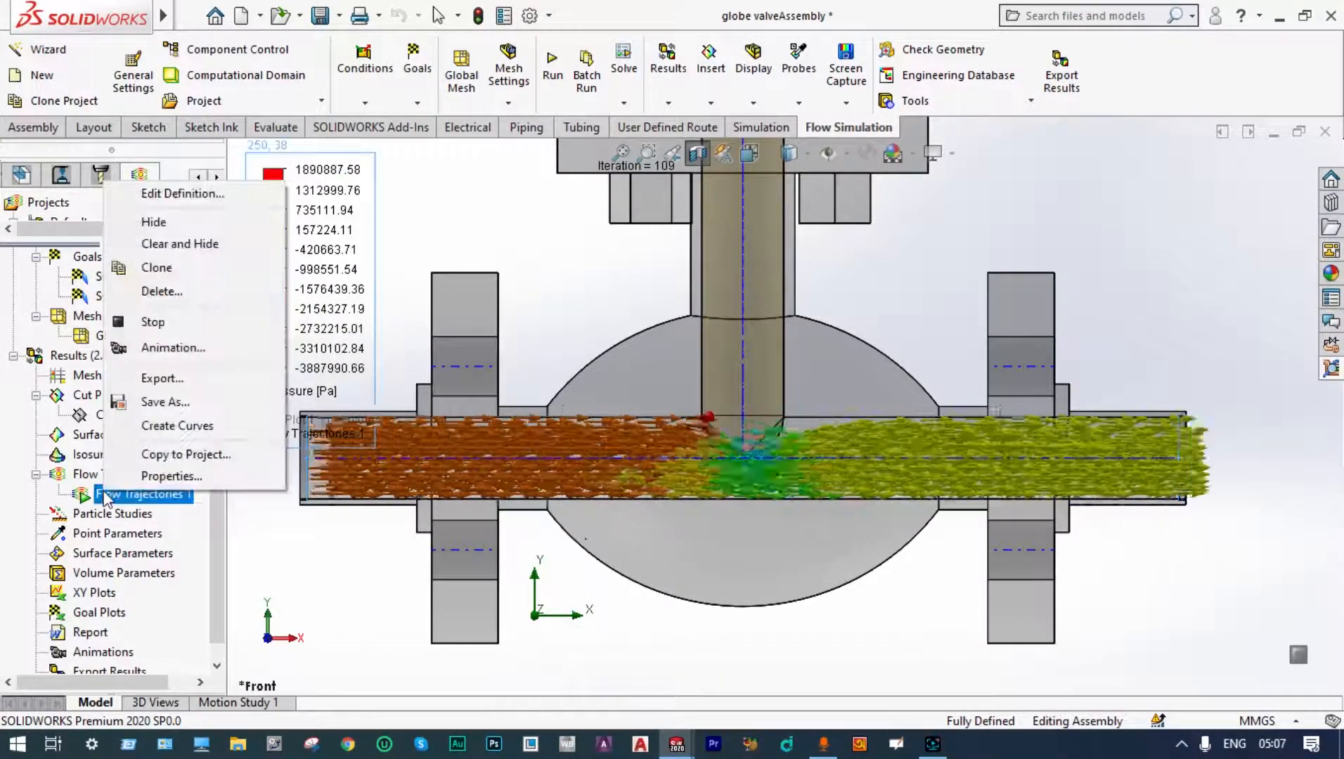
click(172, 244)
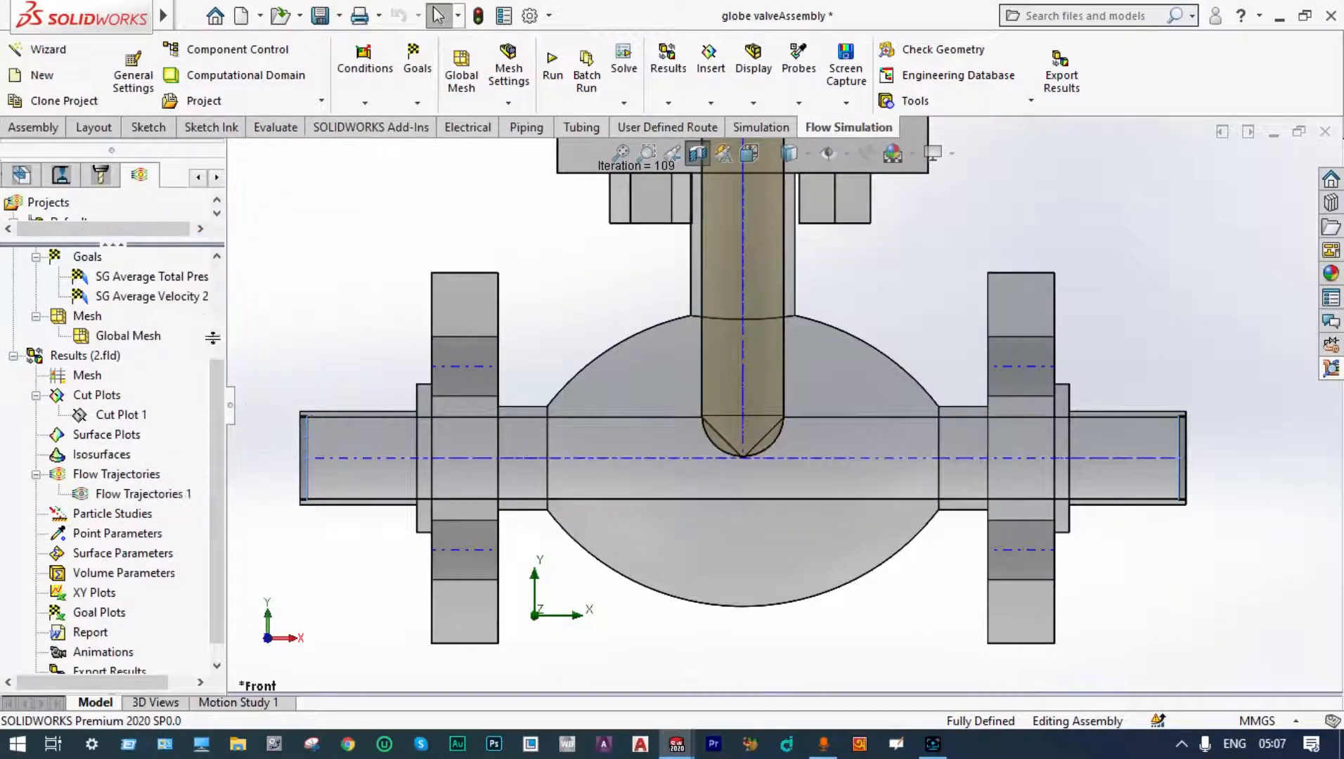
Step: Insert a goal plot with all goals selected and show its summary
drag(219, 394, 220, 433)
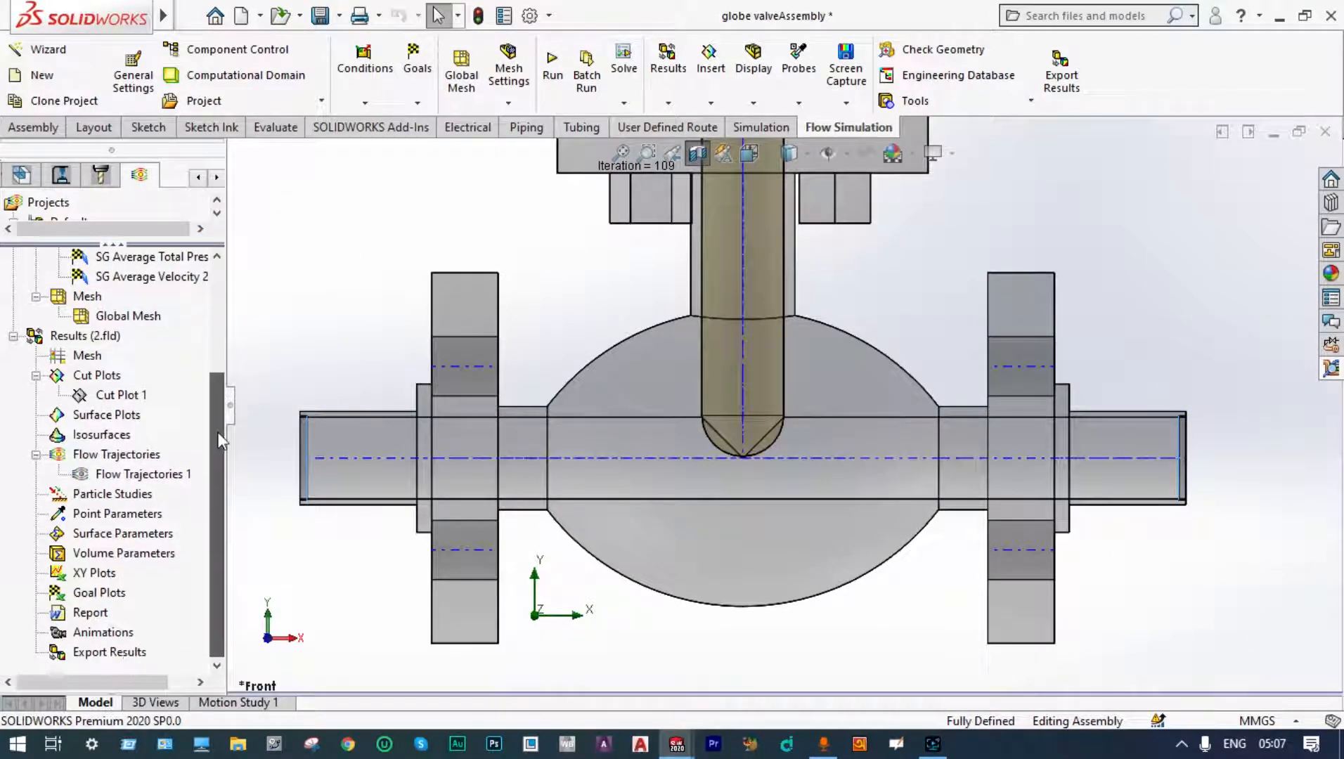
right_click(106, 597)
click(152, 604)
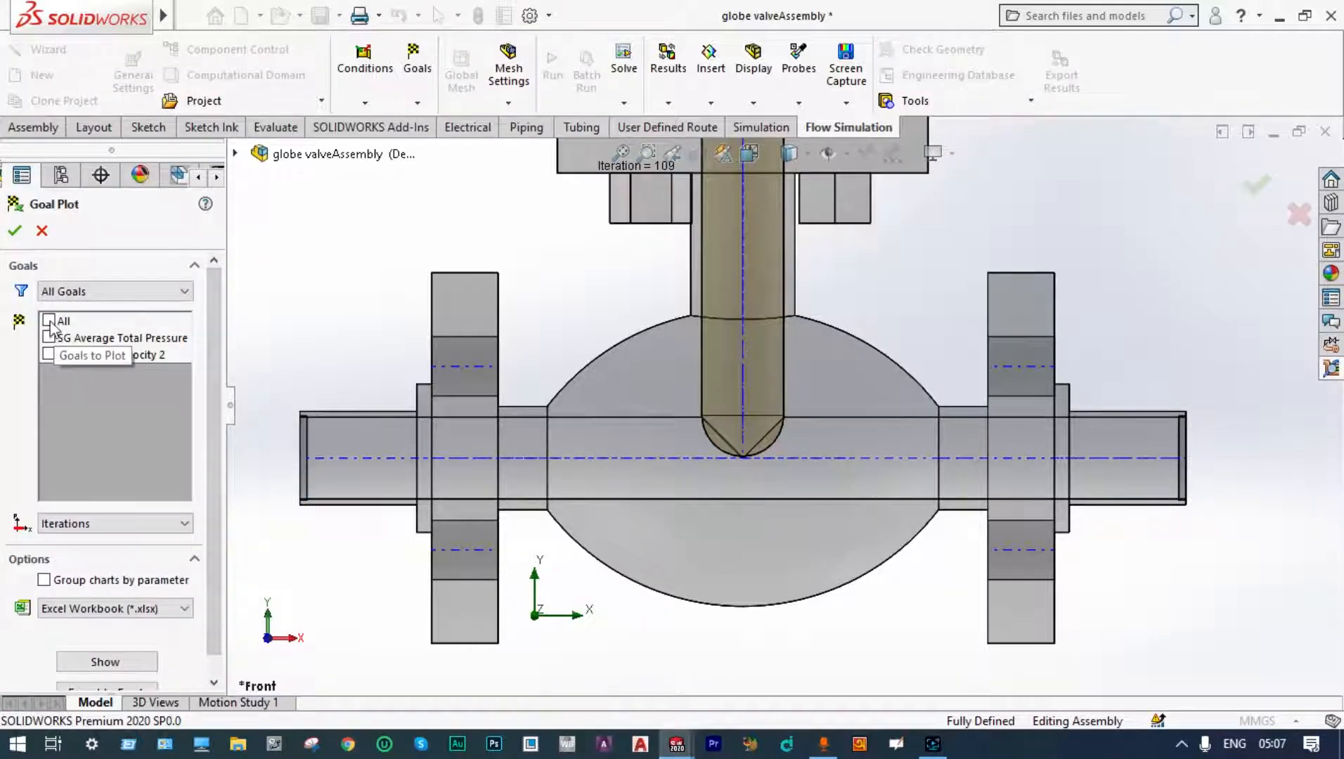
click(48, 321)
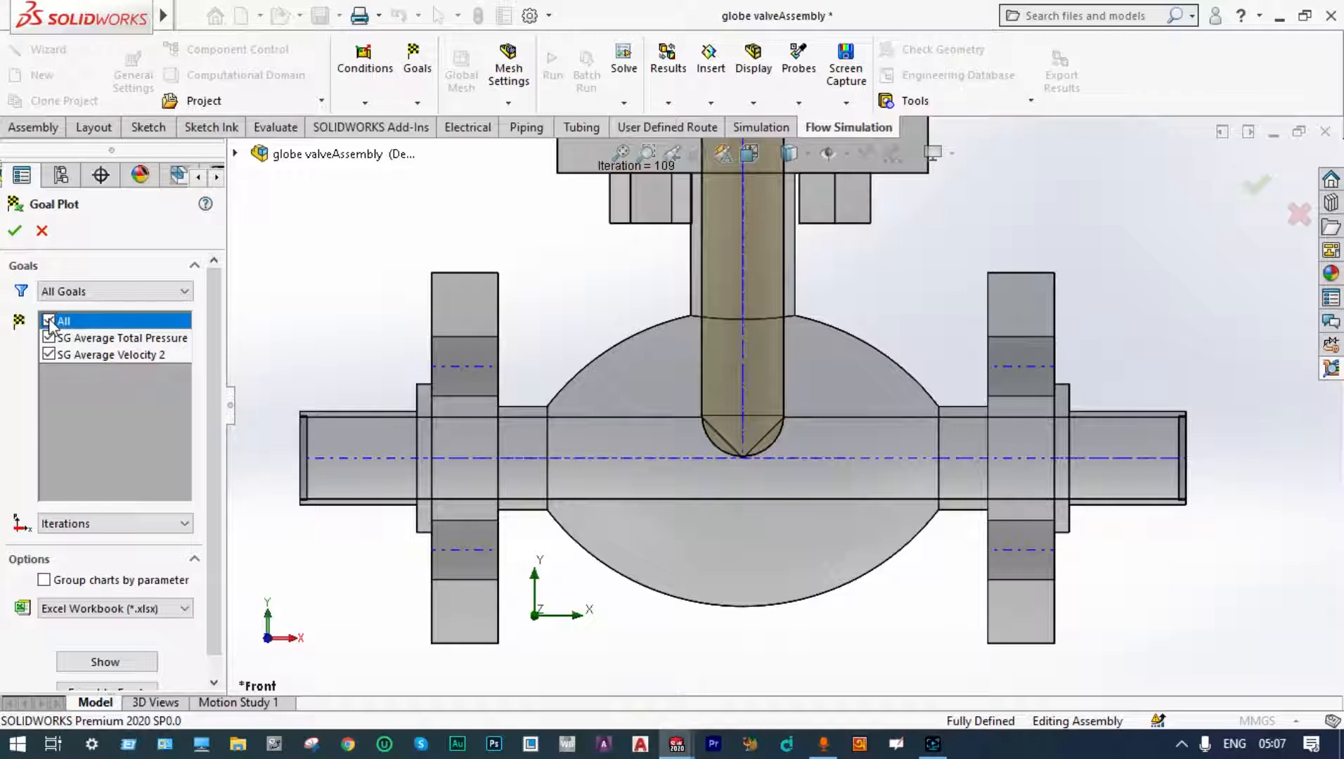
click(141, 668)
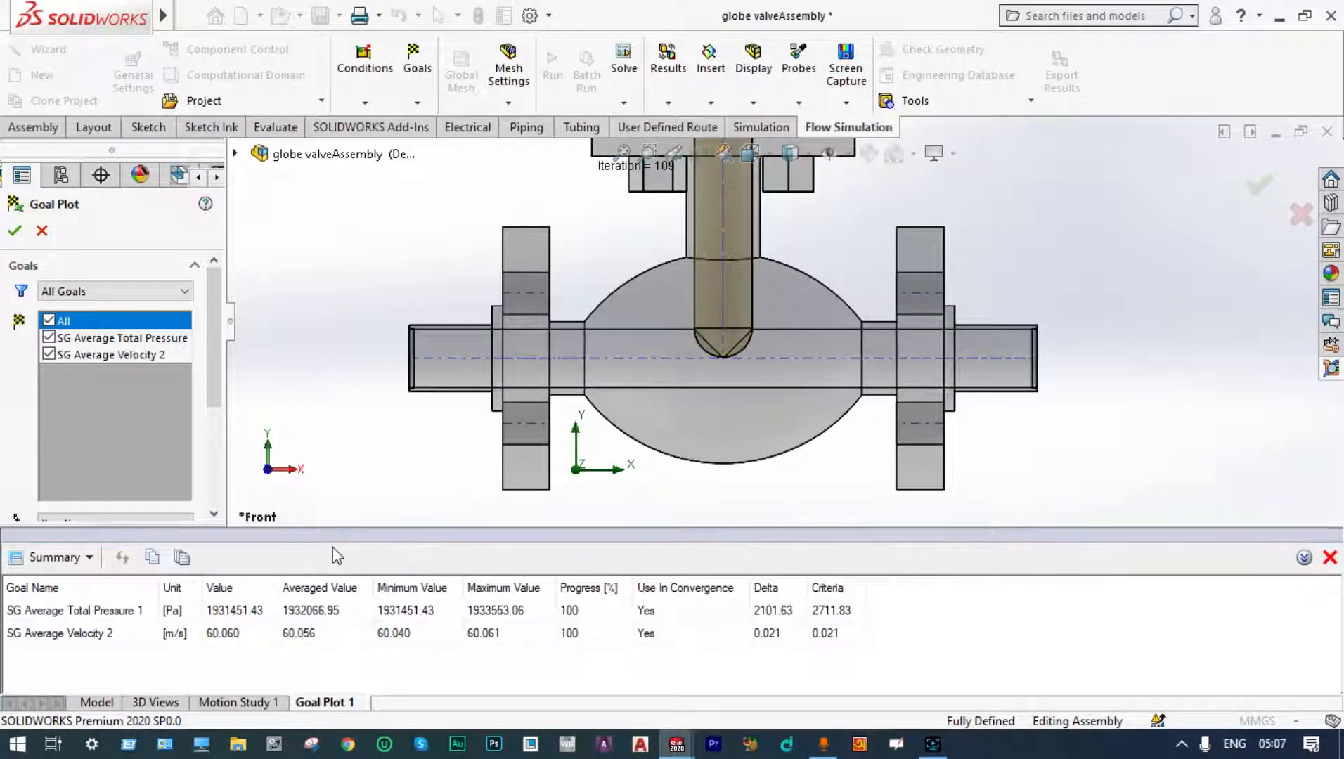
Step: Switch the goal plot to History charts, then close the goal plot
click(90, 560)
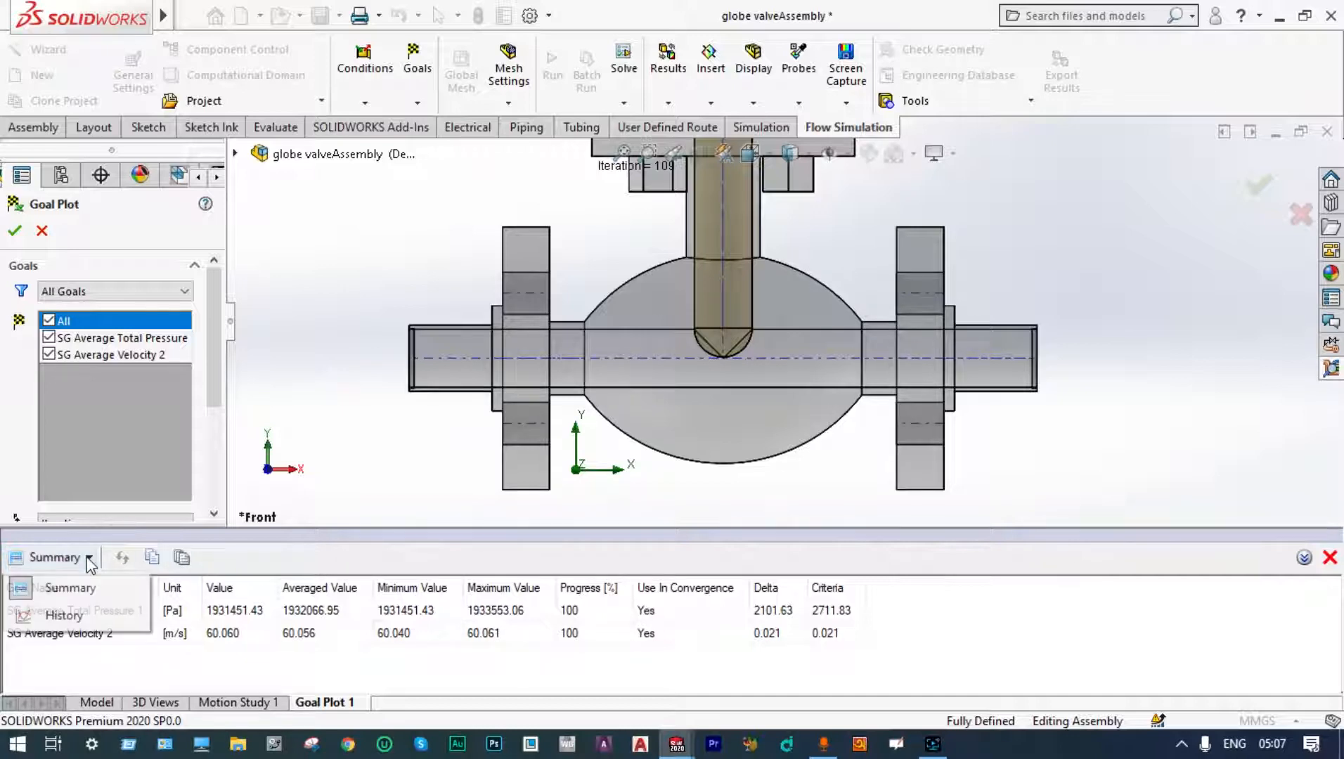
click(80, 616)
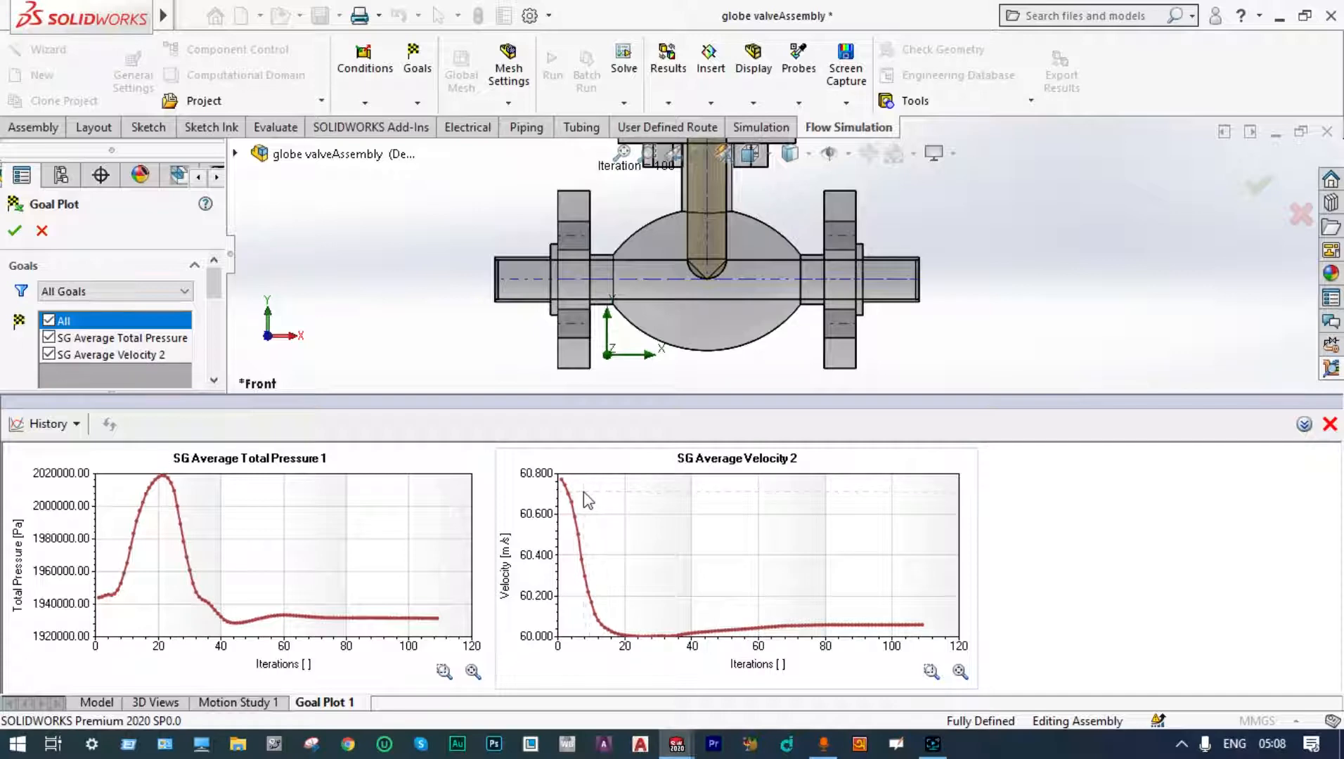
click(1260, 187)
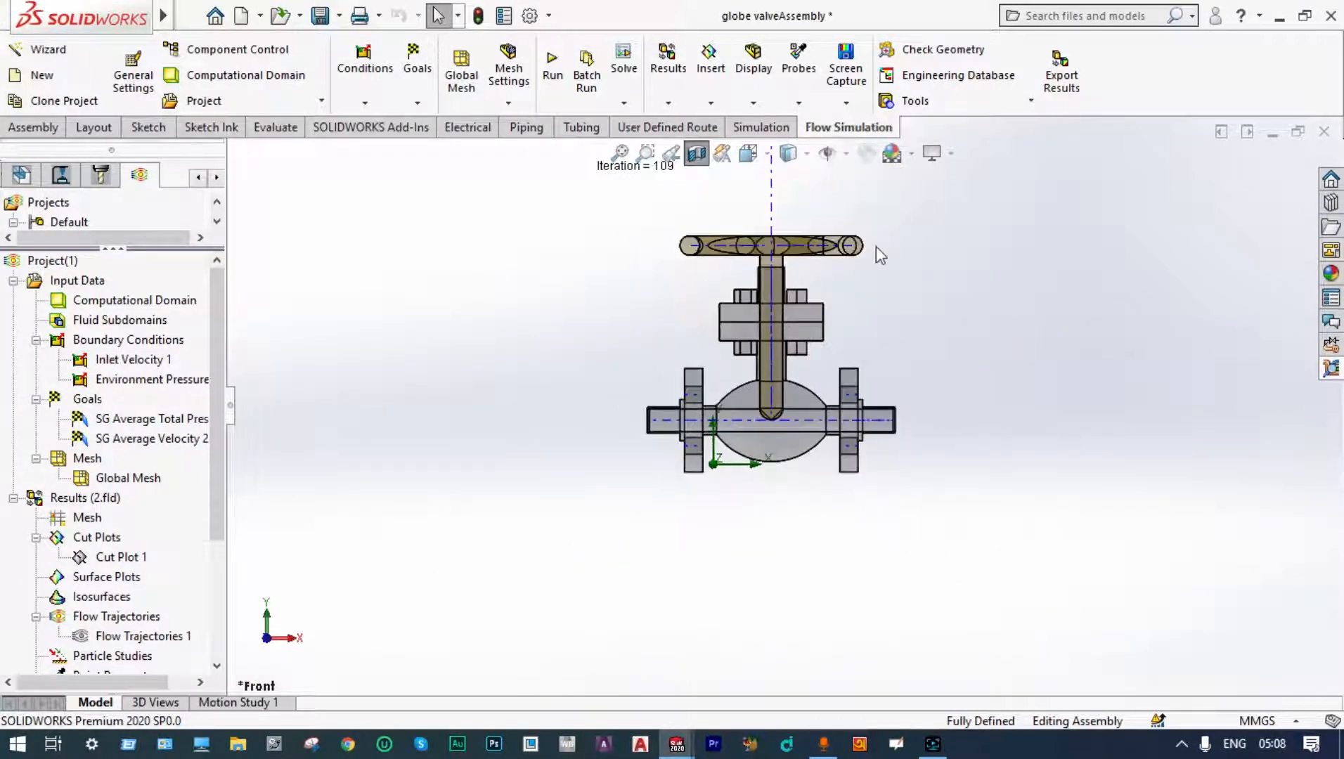
Step: Start a new parametric study
middle_drag(901, 220, 900, 273)
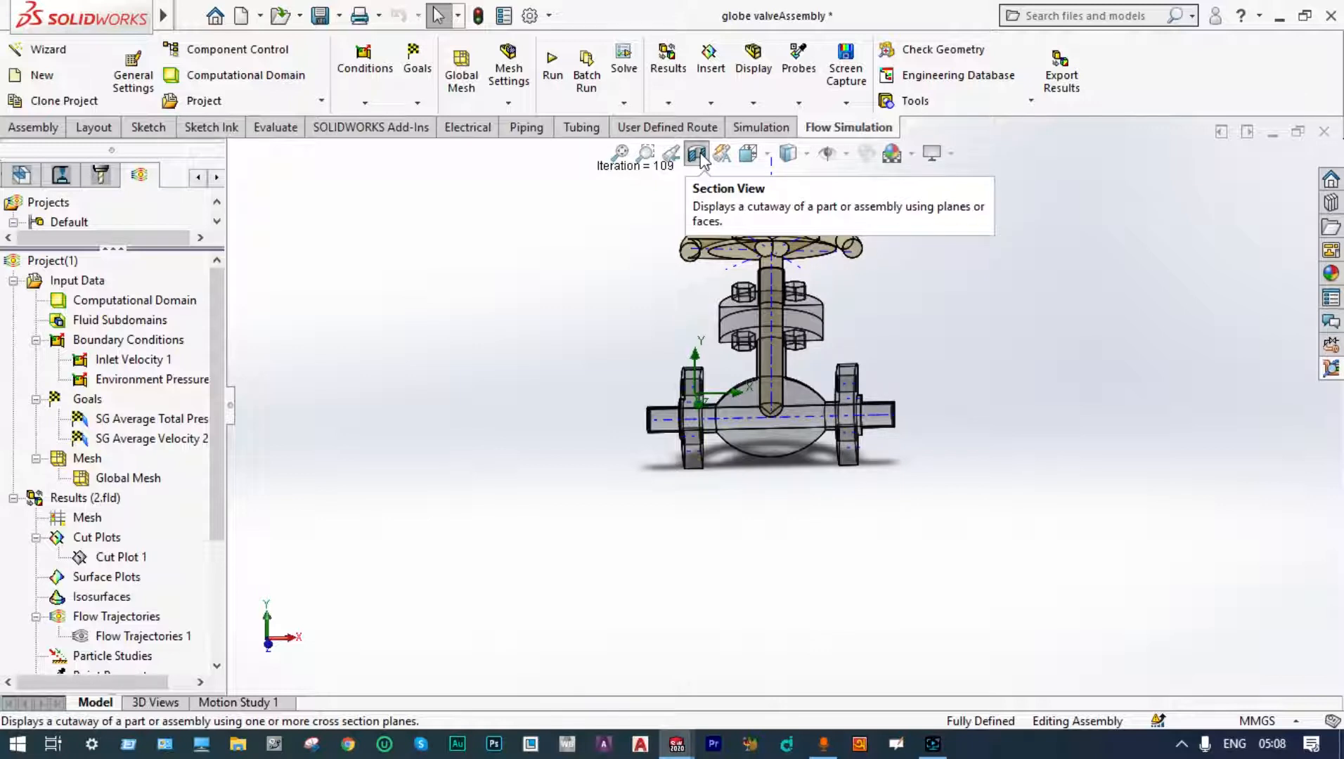
click(625, 105)
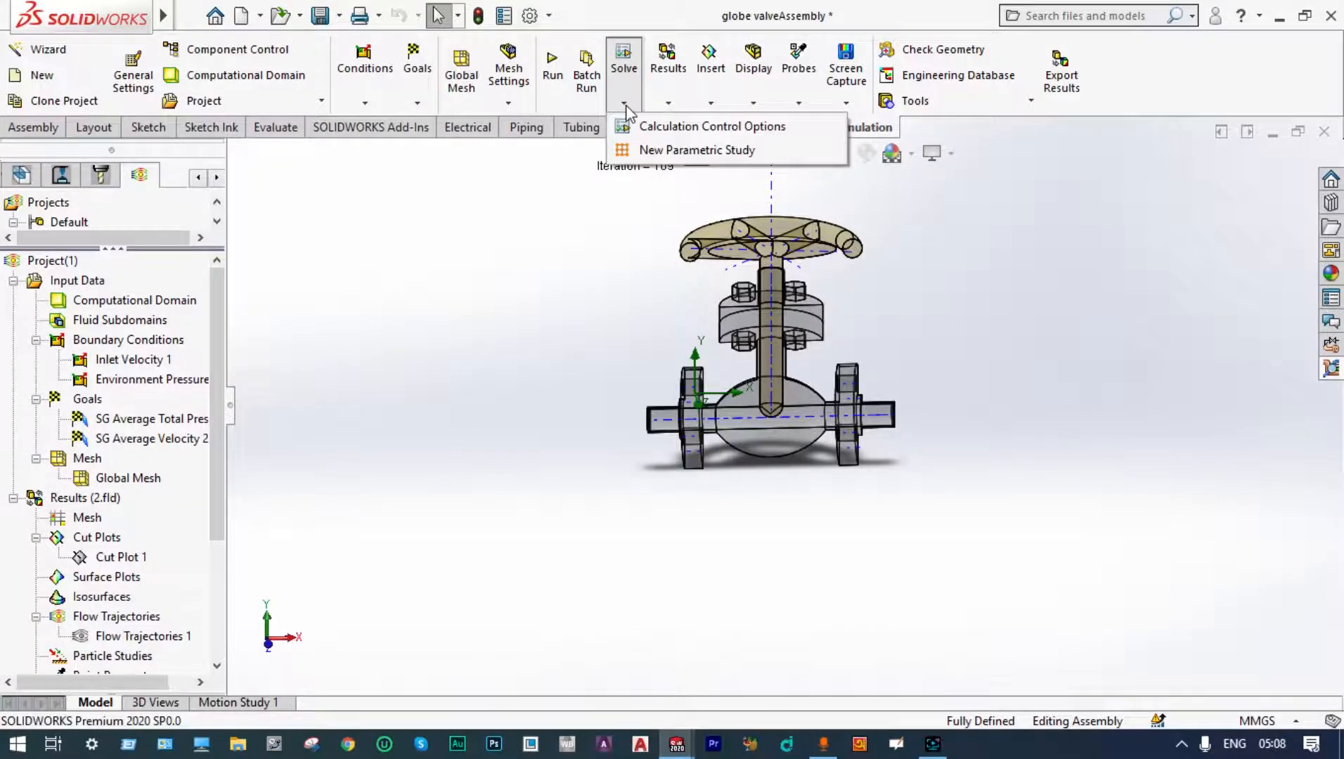
click(655, 150)
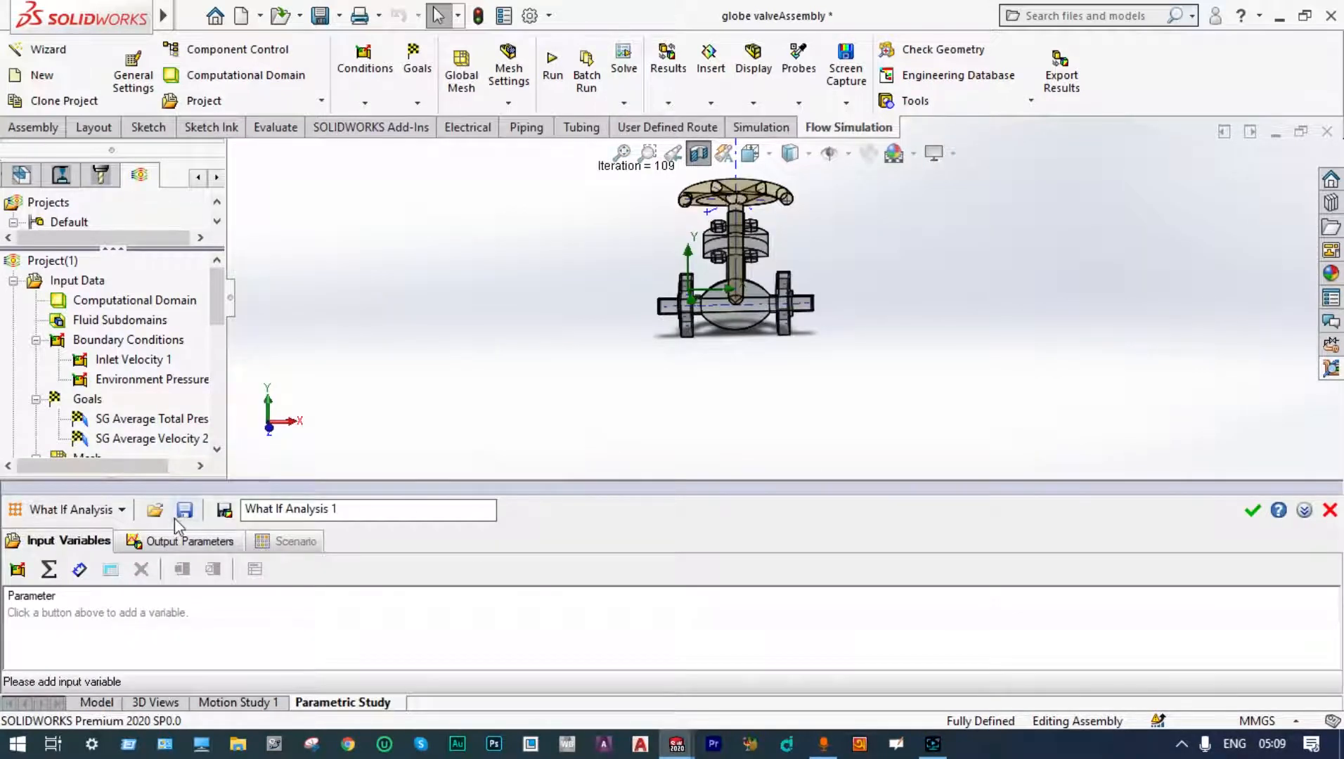
Step: Switch the study to Design of Experiments and Optimization and add the Screw1 mate's D1 distance as an input variable
click(122, 508)
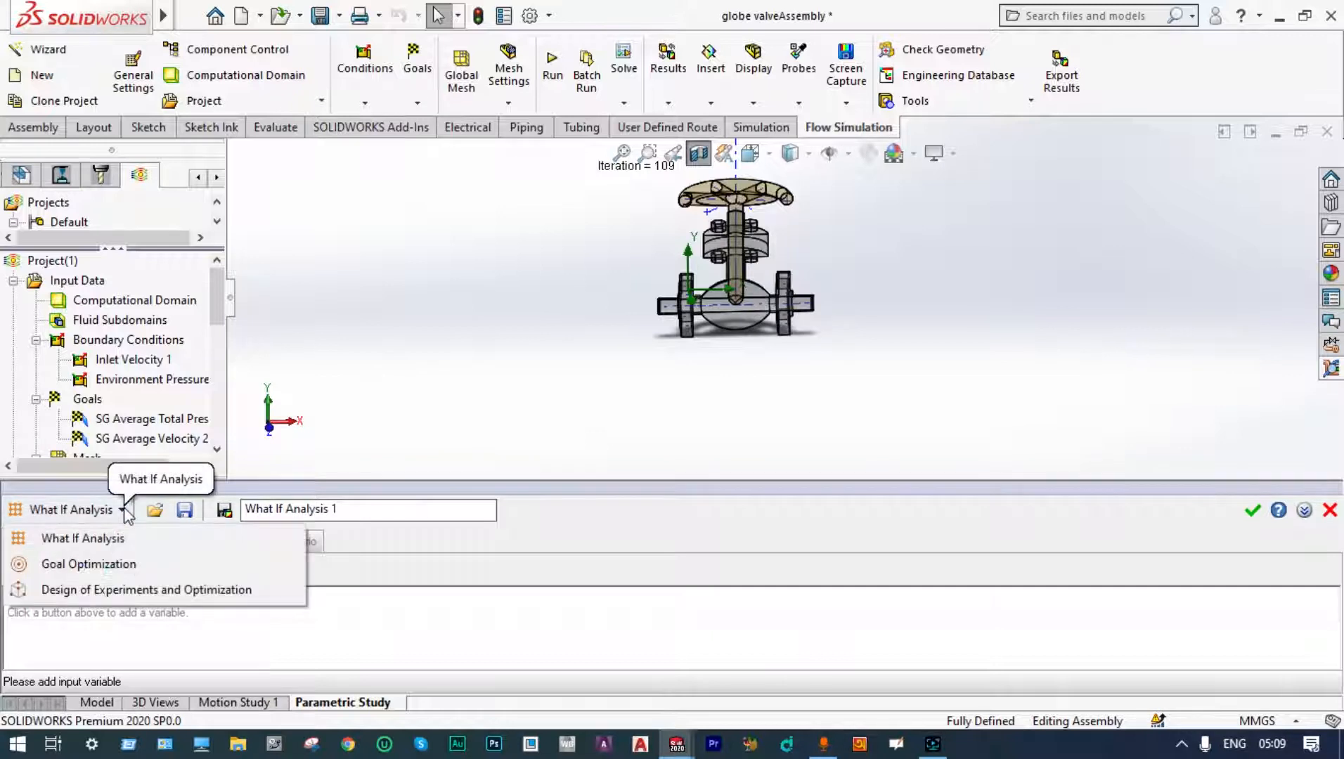
click(121, 590)
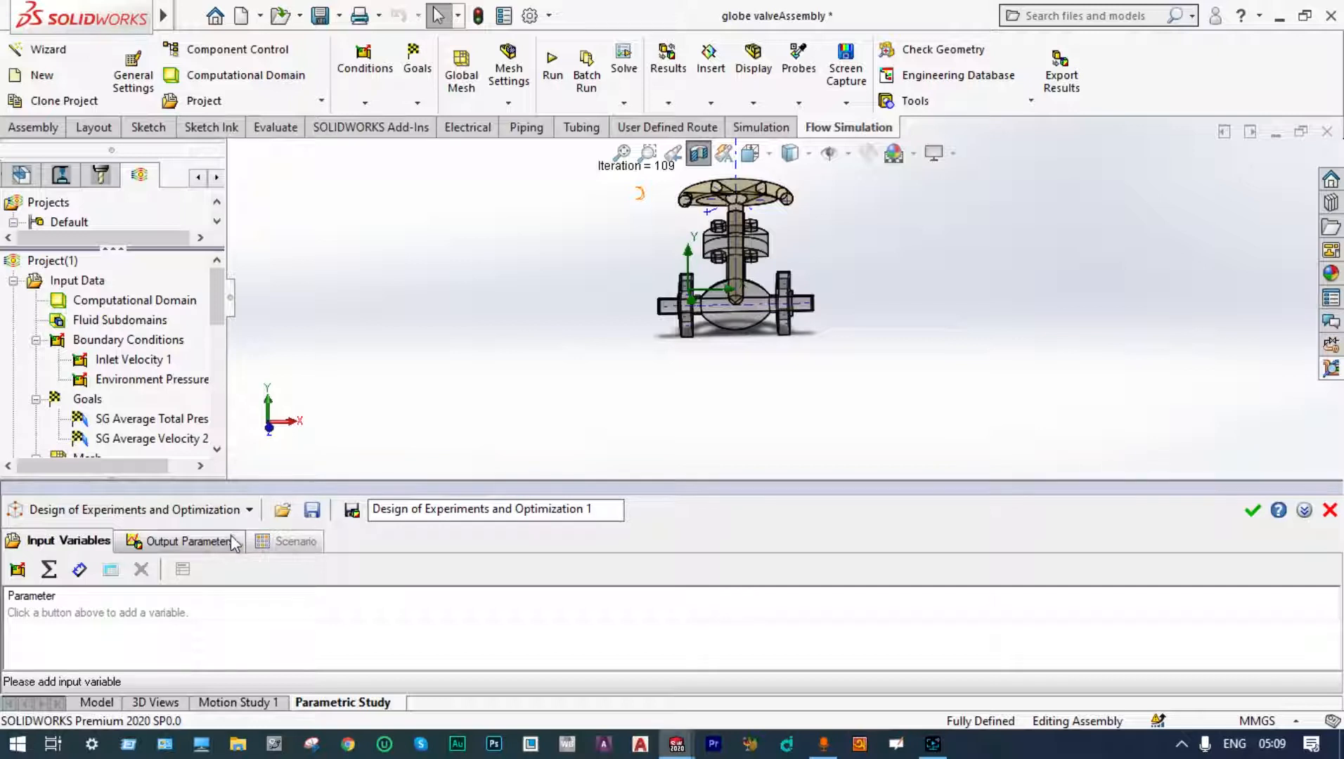
click(81, 579)
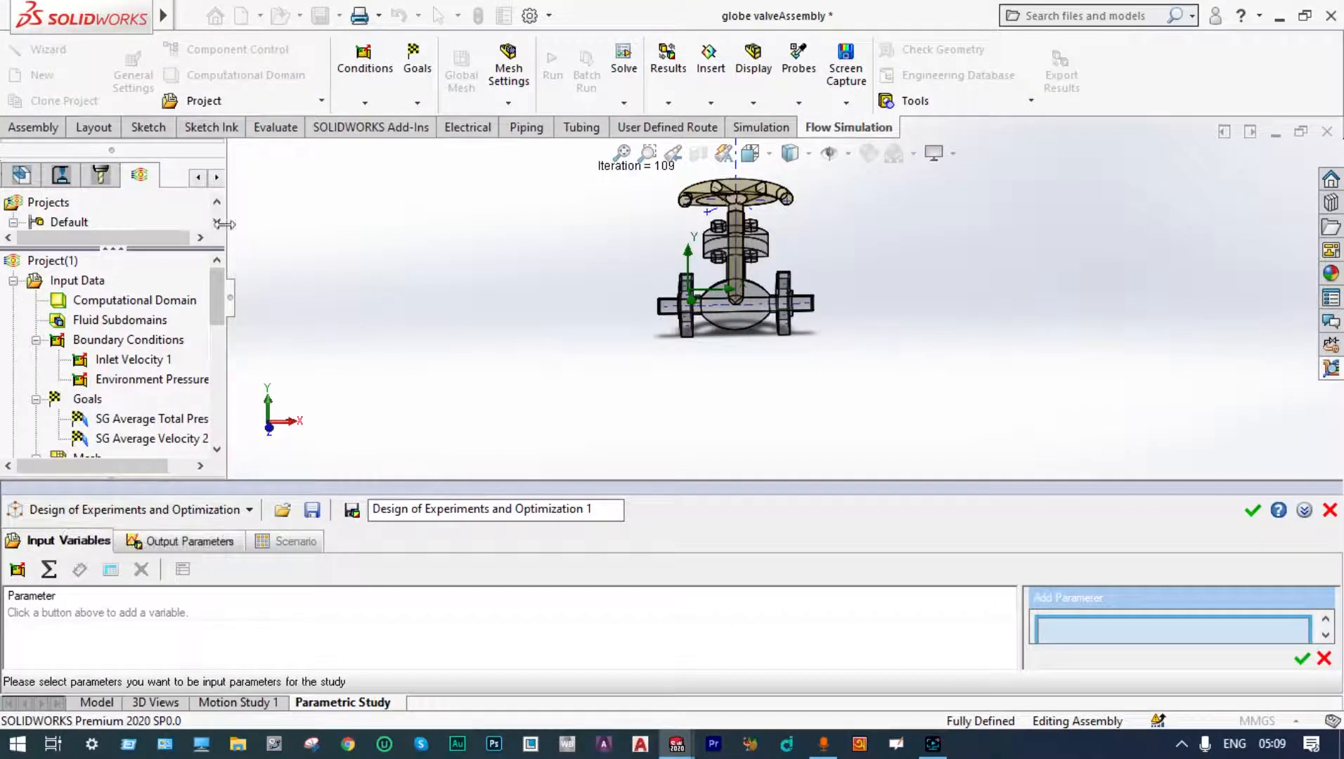
click(200, 180)
click(199, 180)
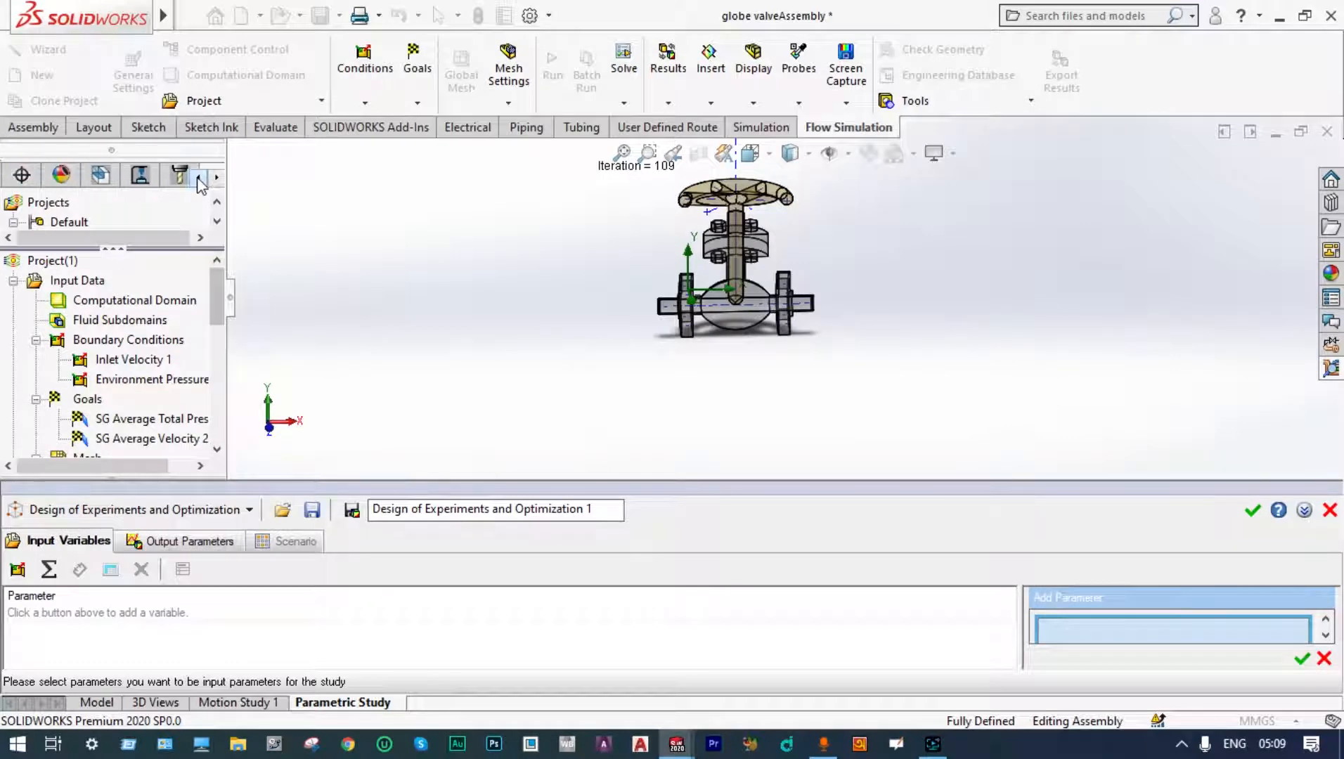
click(199, 180)
click(200, 180)
click(22, 174)
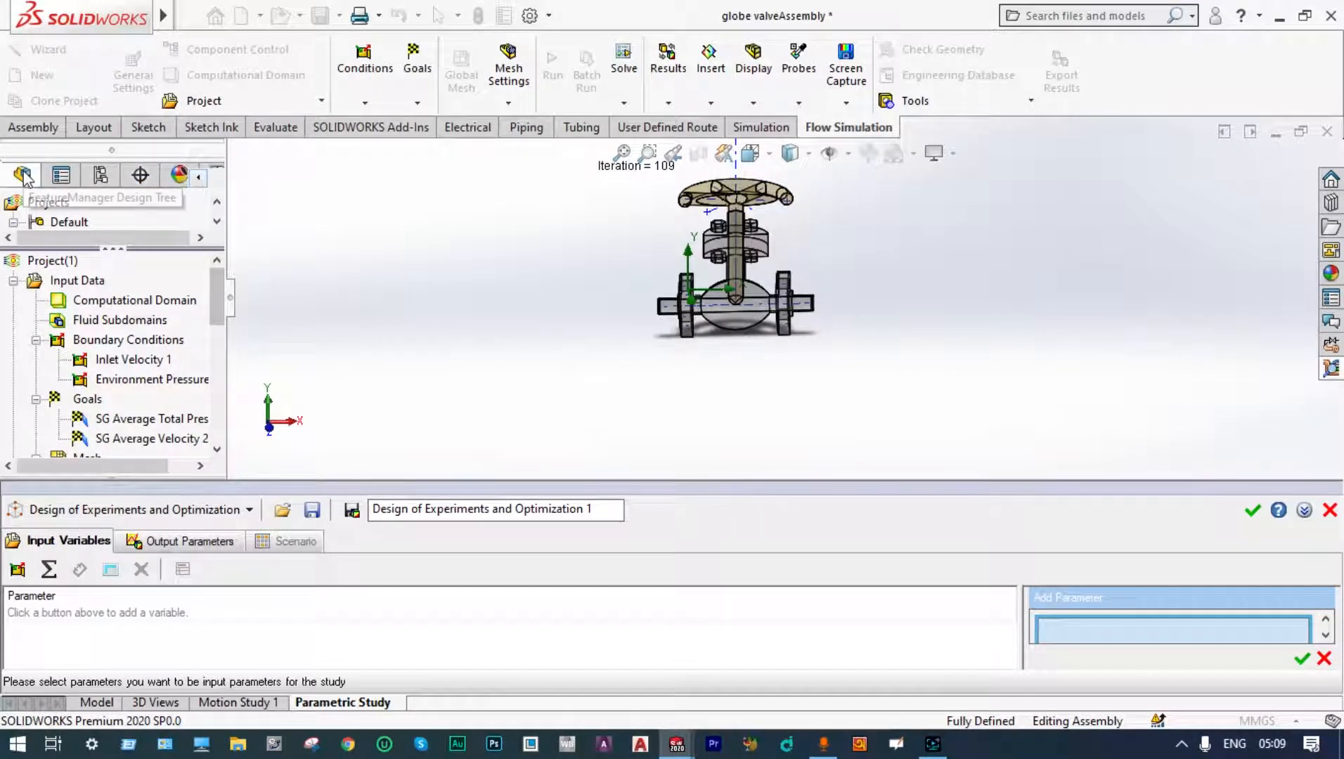
scroll(156, 271, down, 1)
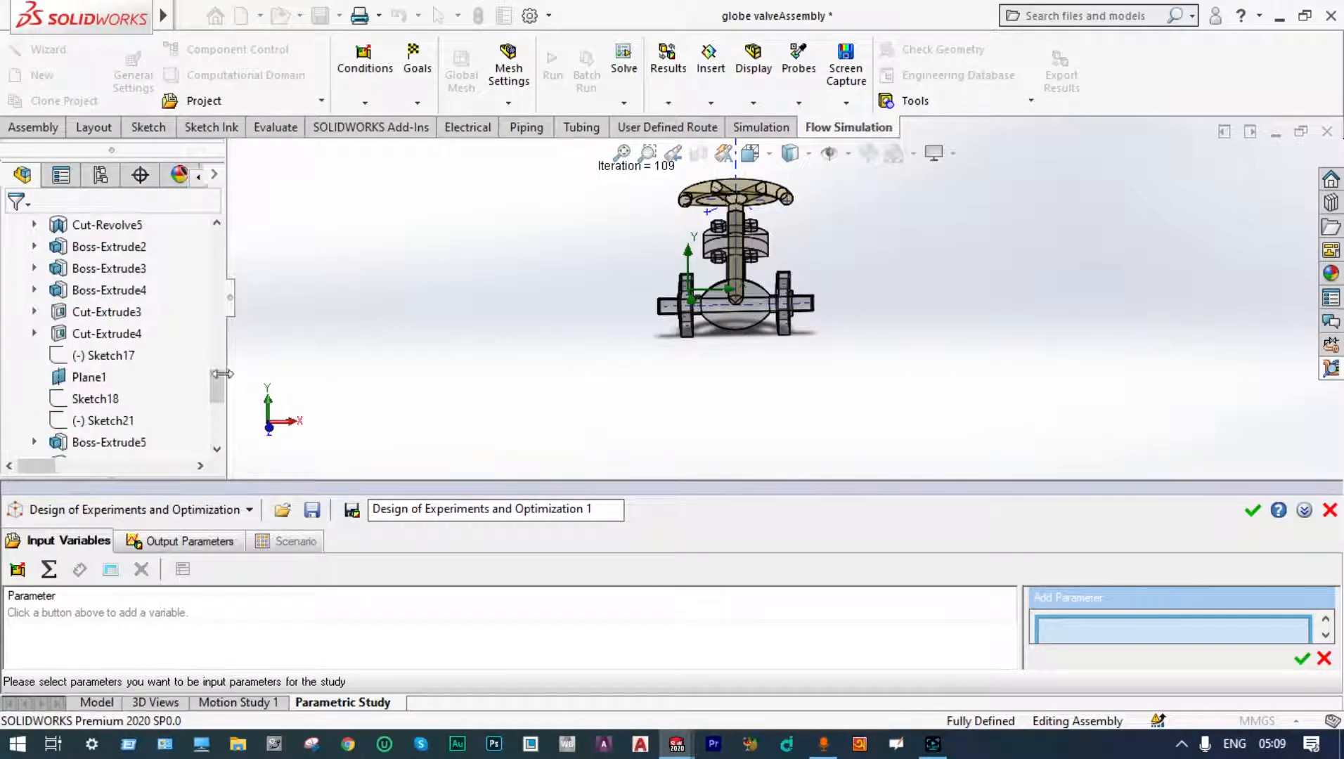
drag(219, 390, 219, 430)
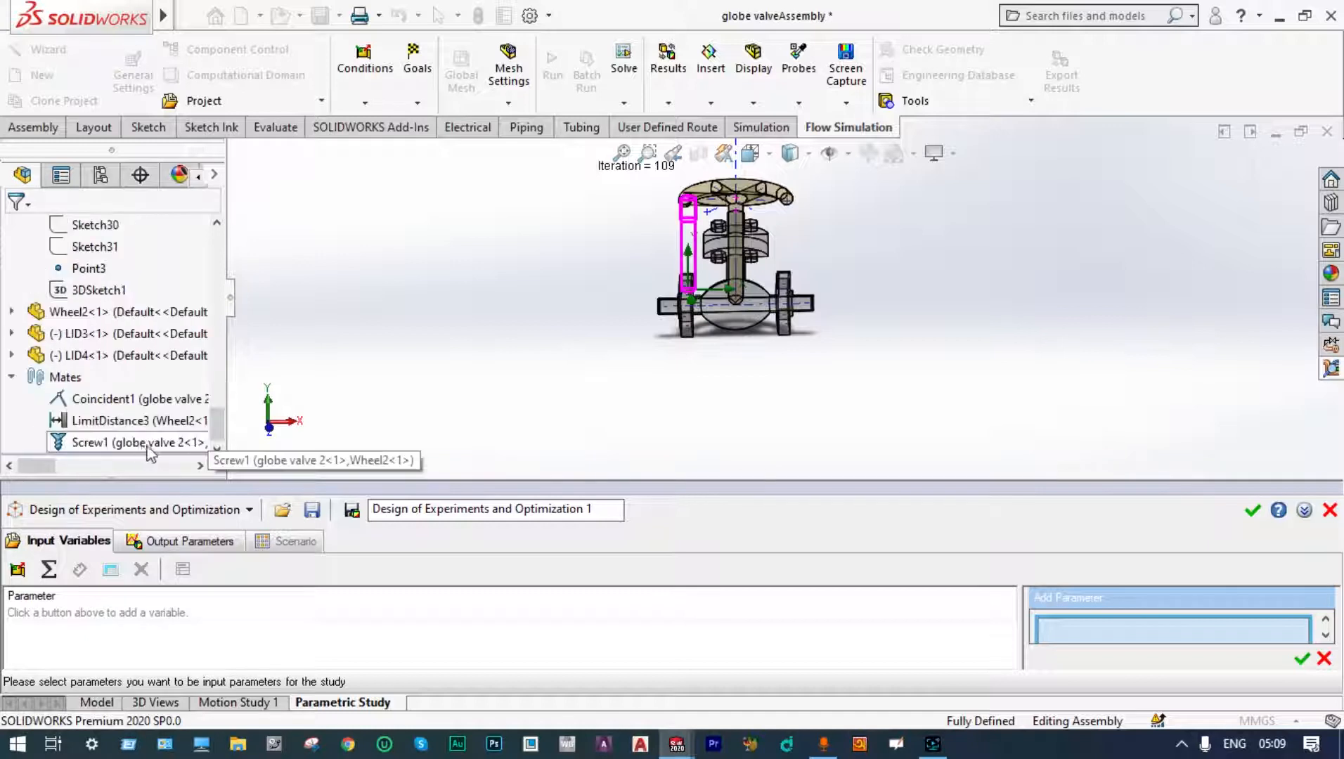
click(104, 444)
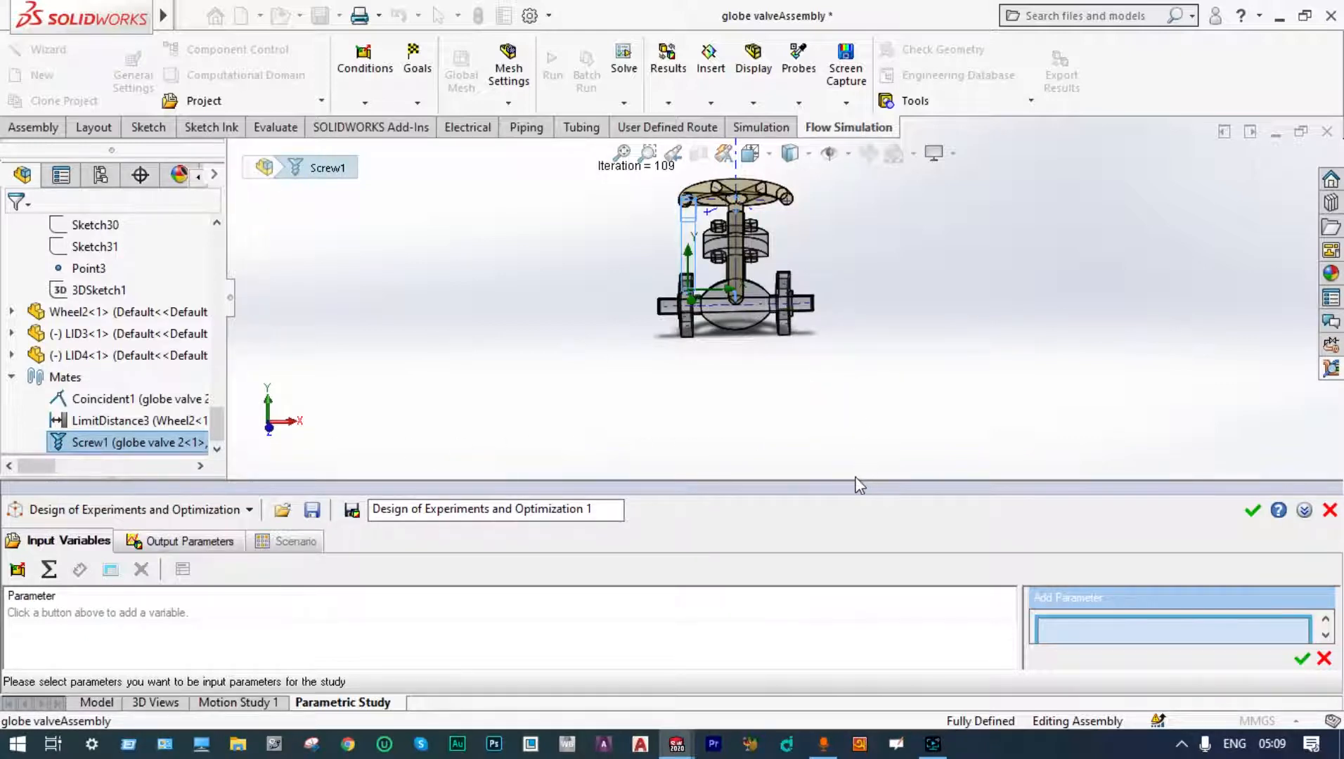
drag(855, 483, 854, 388)
right_click(146, 333)
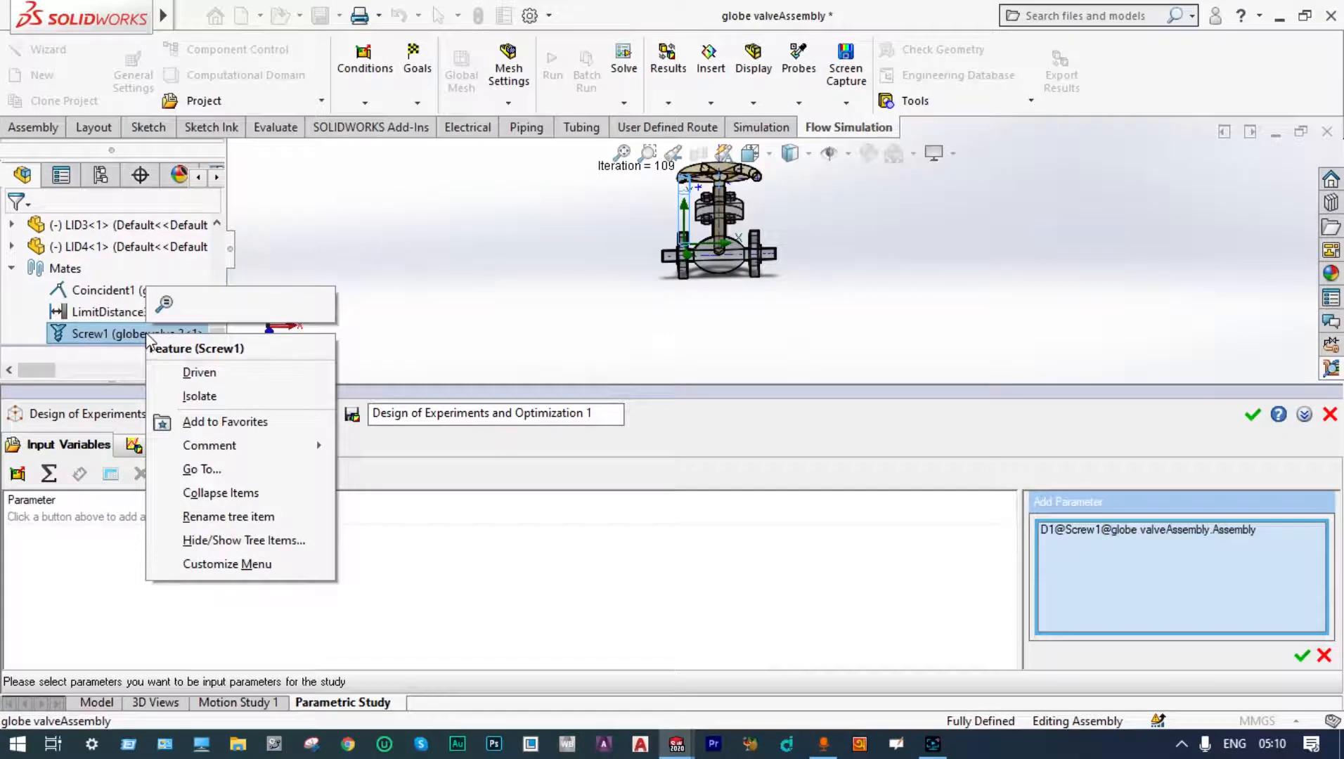
click(119, 335)
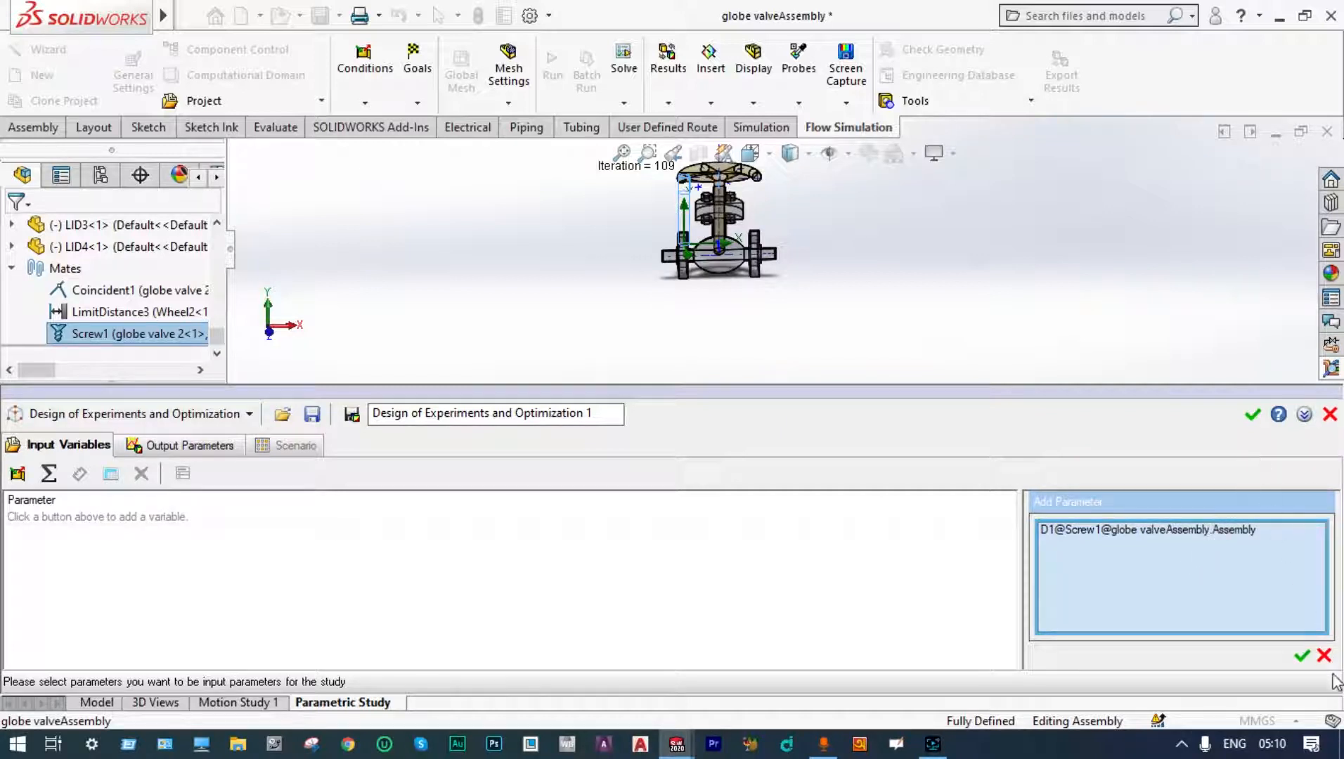
click(1302, 655)
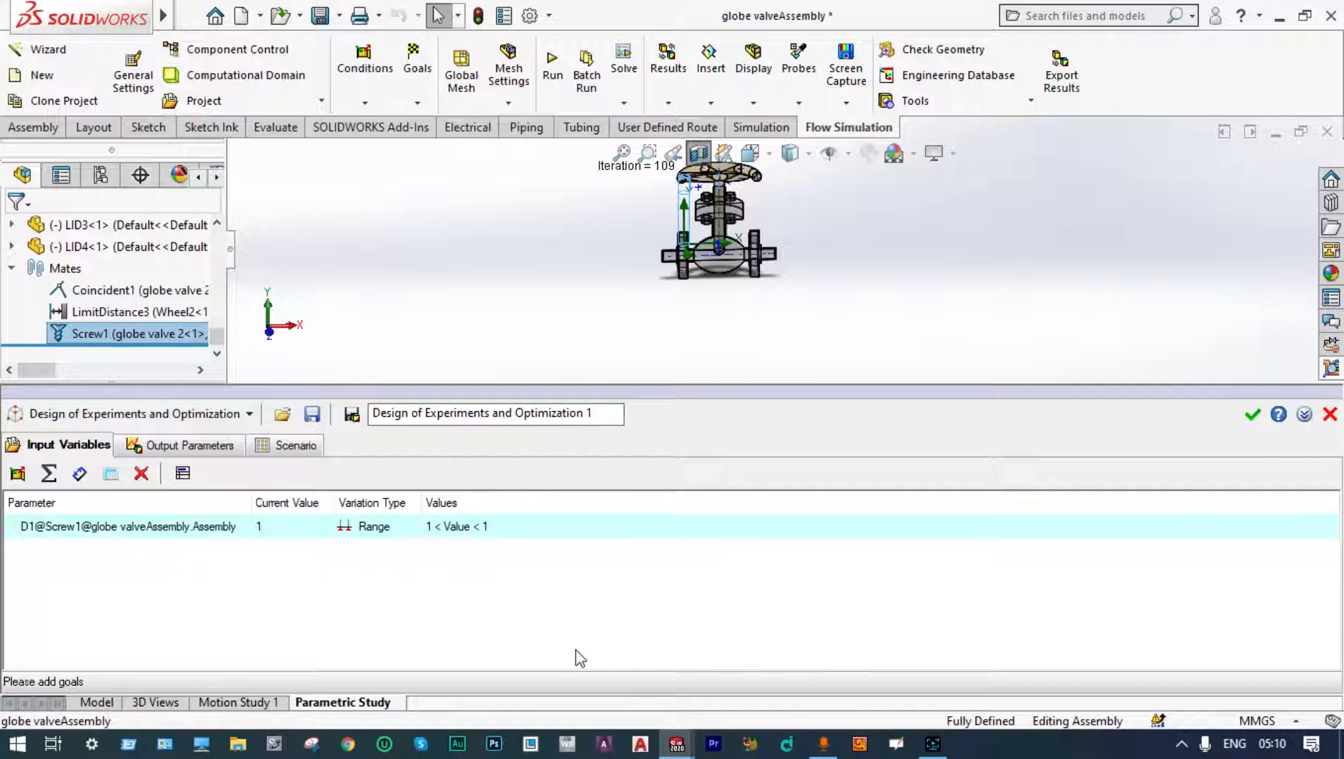
Step: Set the D1 input variable's range from 0 to 35
double_click(433, 529)
click(1084, 560)
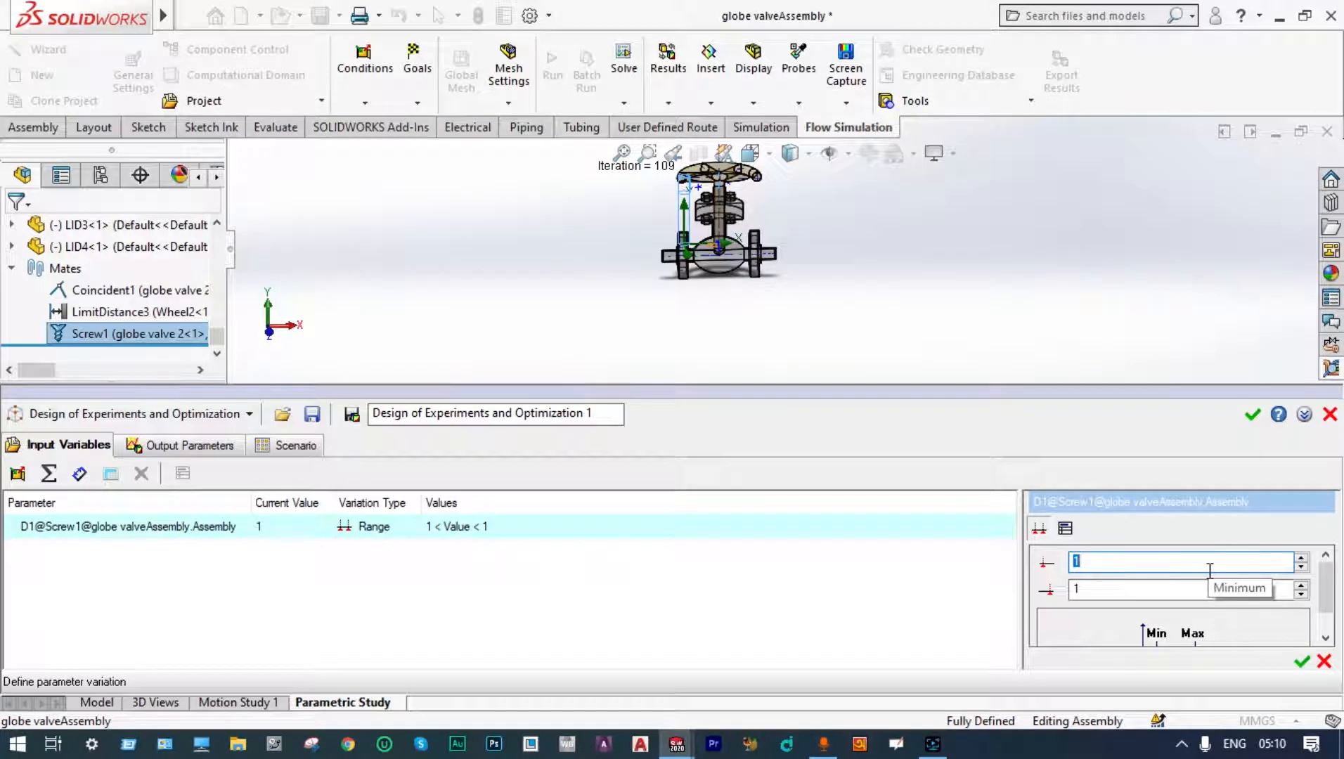
text(0)
click(1224, 591)
text(35)
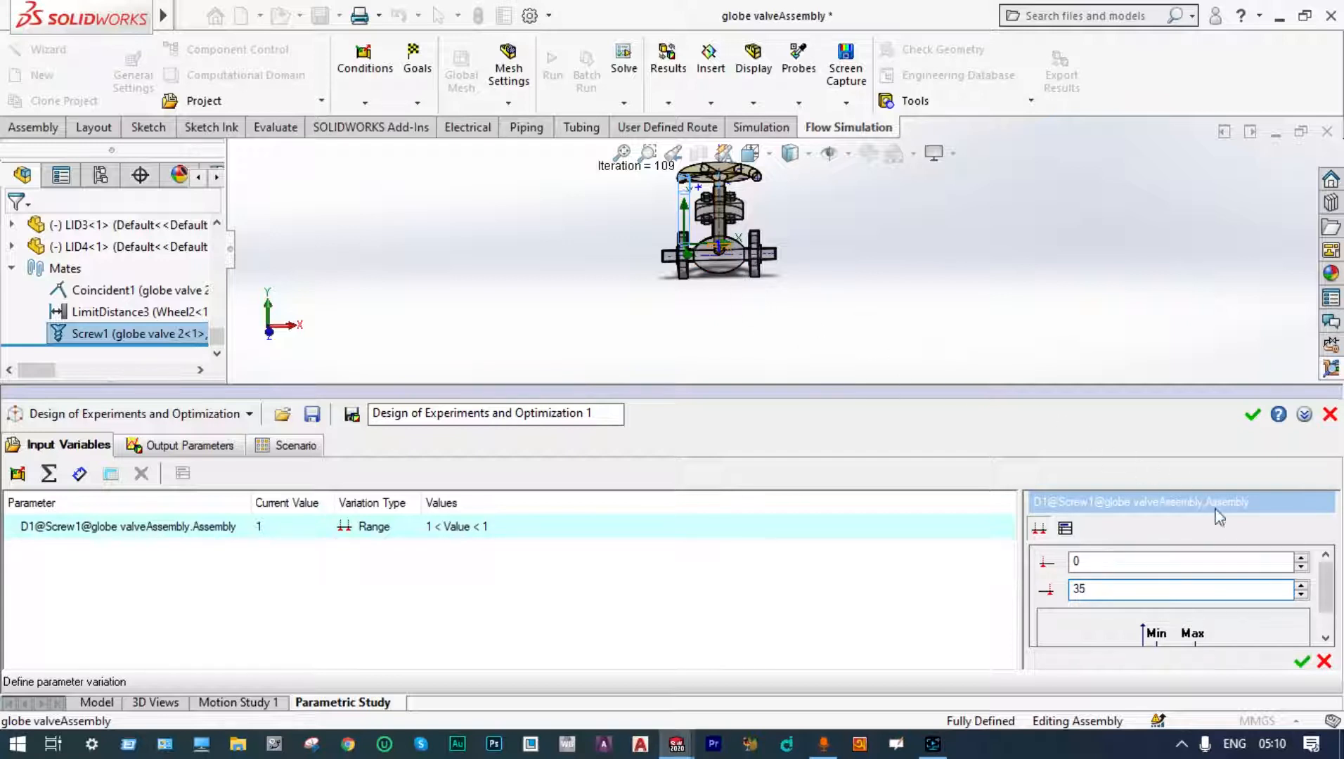
click(1302, 663)
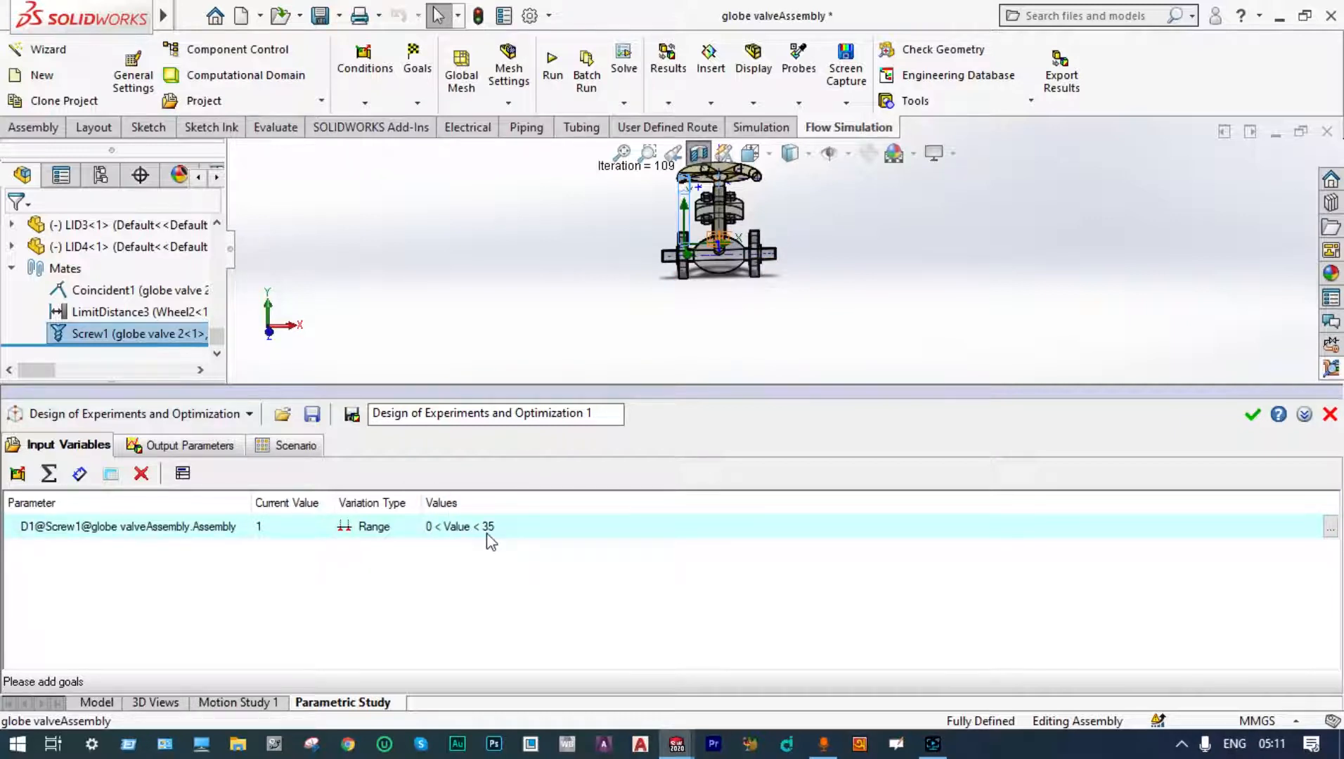
Step: Add all goals as output parameters of the study
click(189, 450)
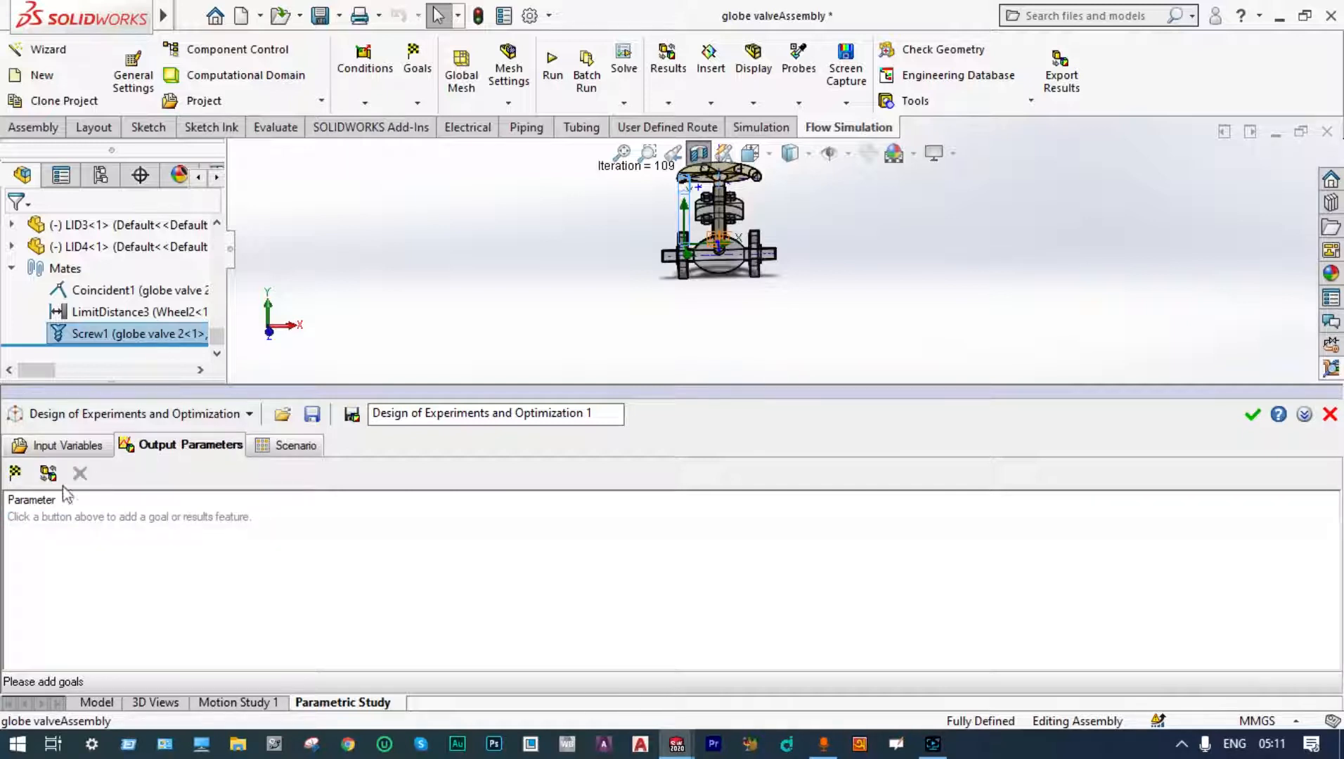
click(15, 472)
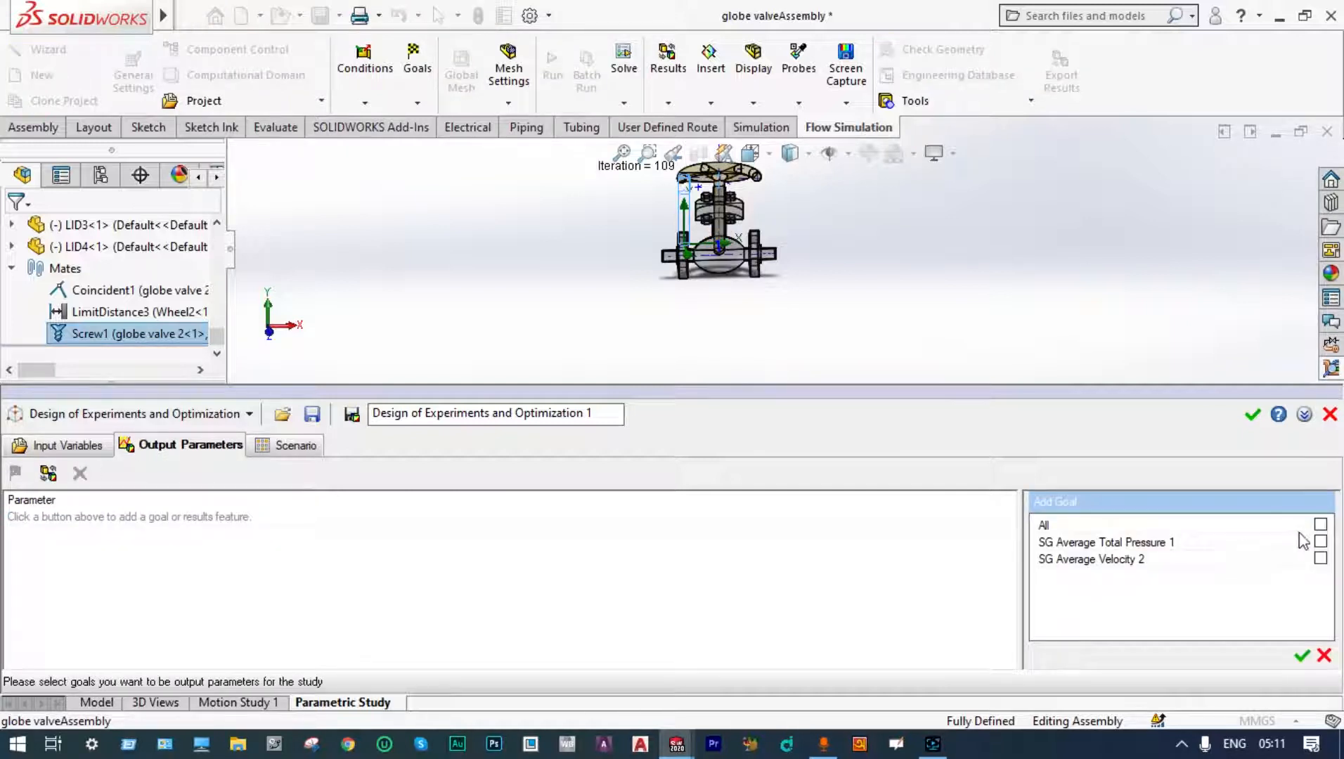
click(1319, 526)
click(1302, 657)
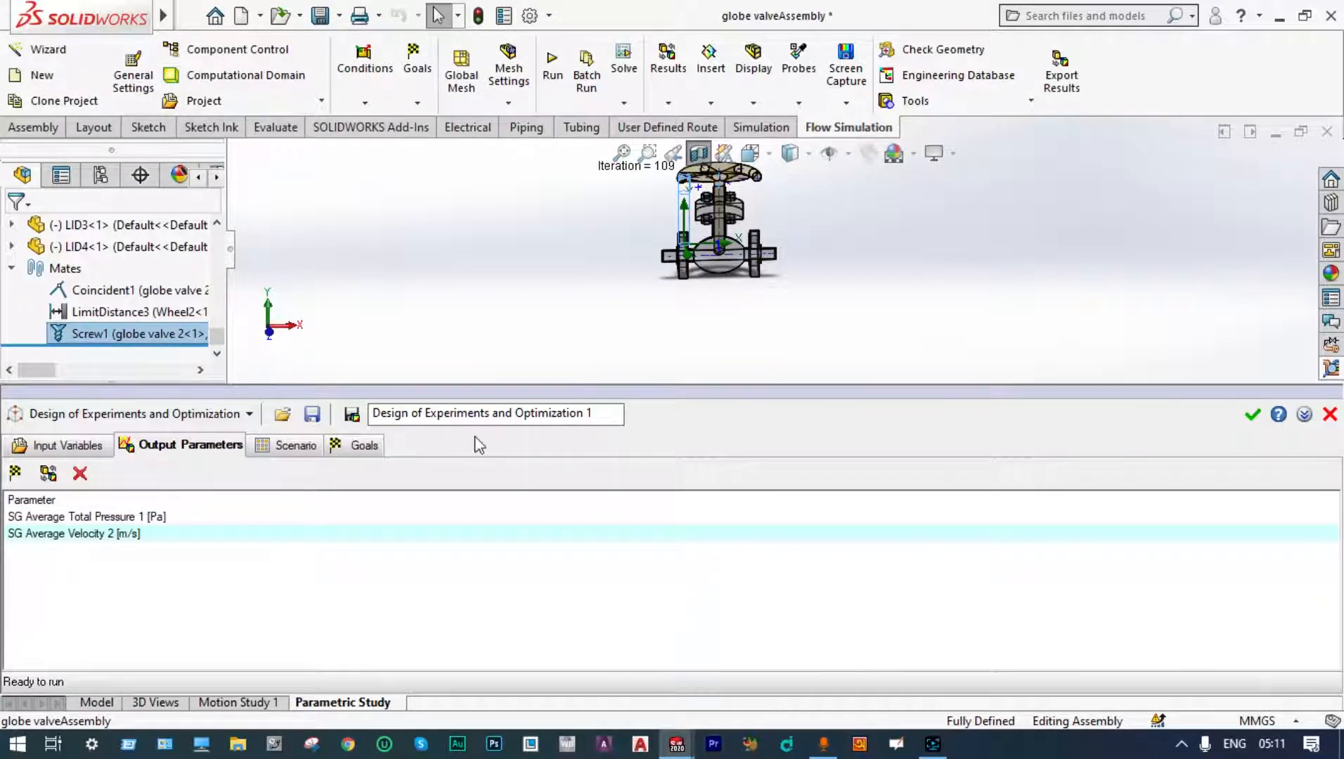
Step: Create five experiments in the scenario and set D1 for Experiments 1, 2 and 4 to 30, 25 and 20
click(292, 450)
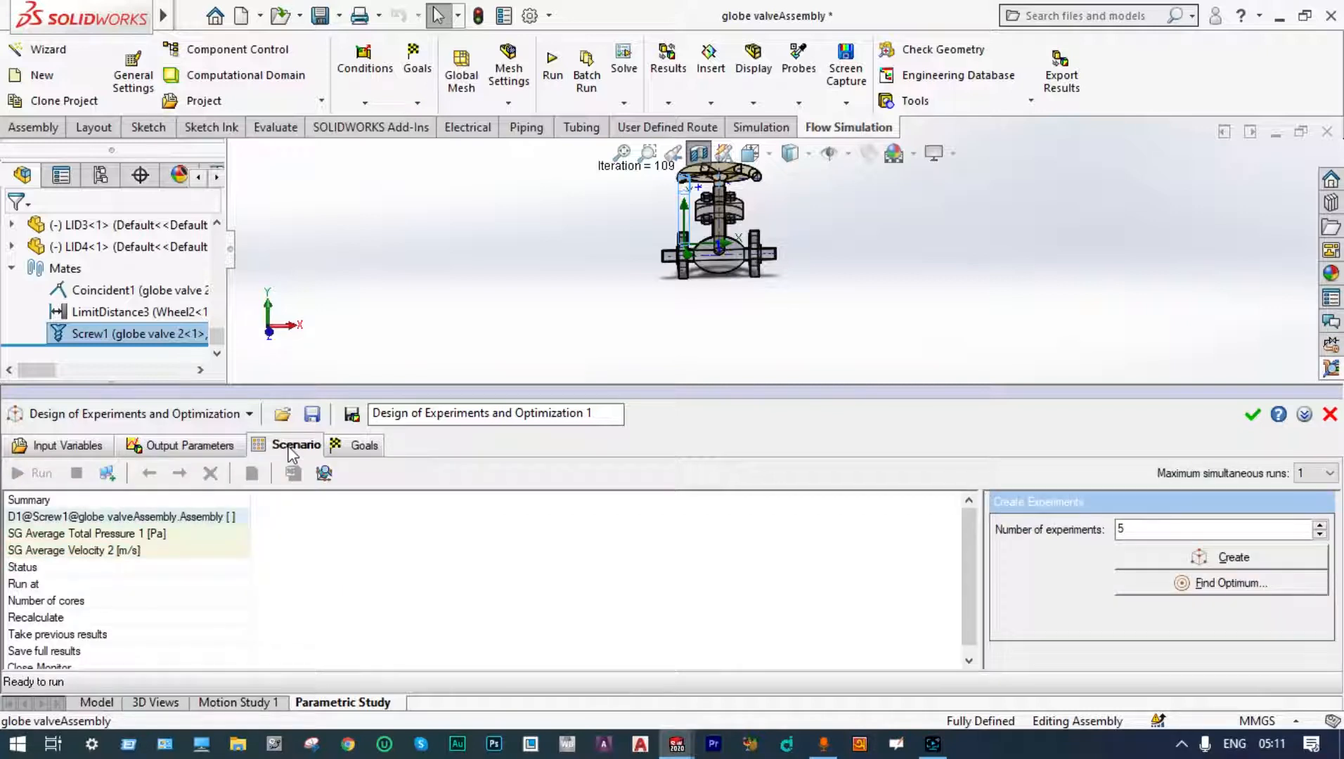
click(1134, 557)
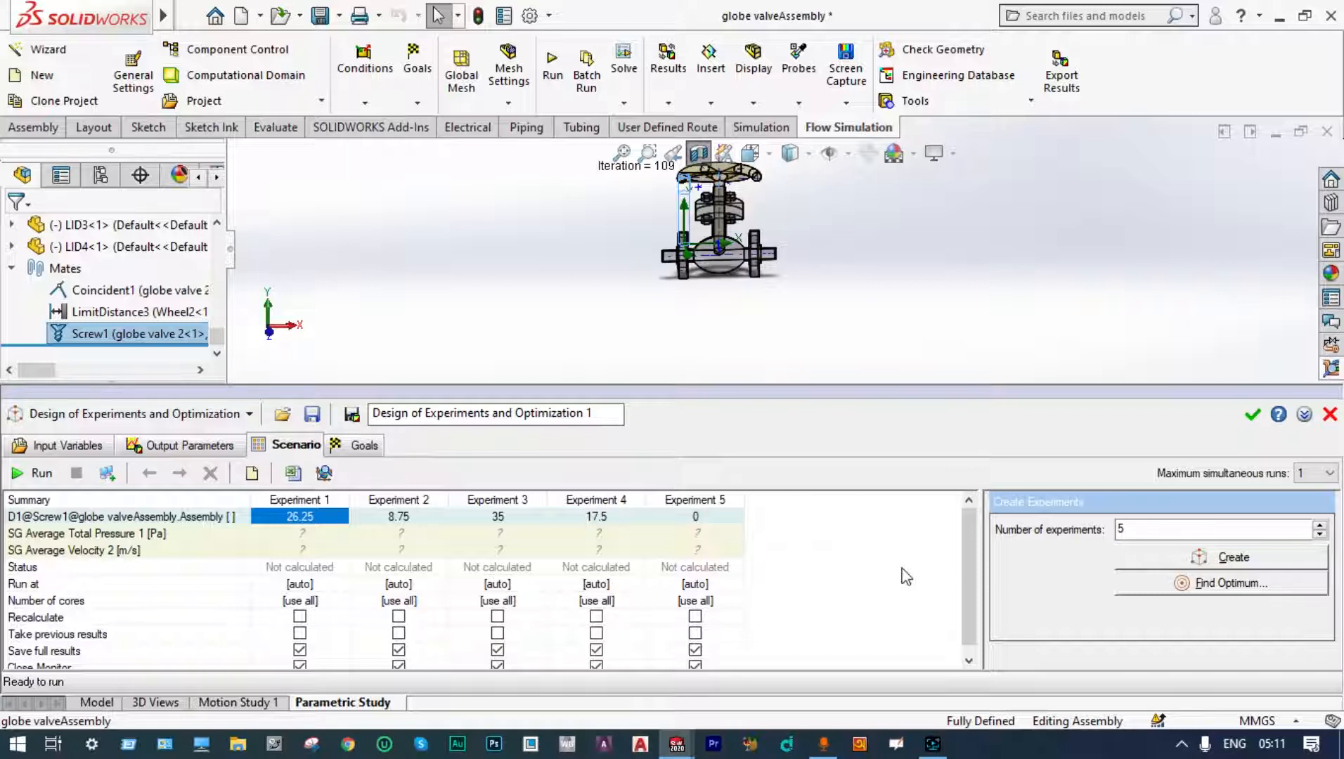
click(322, 517)
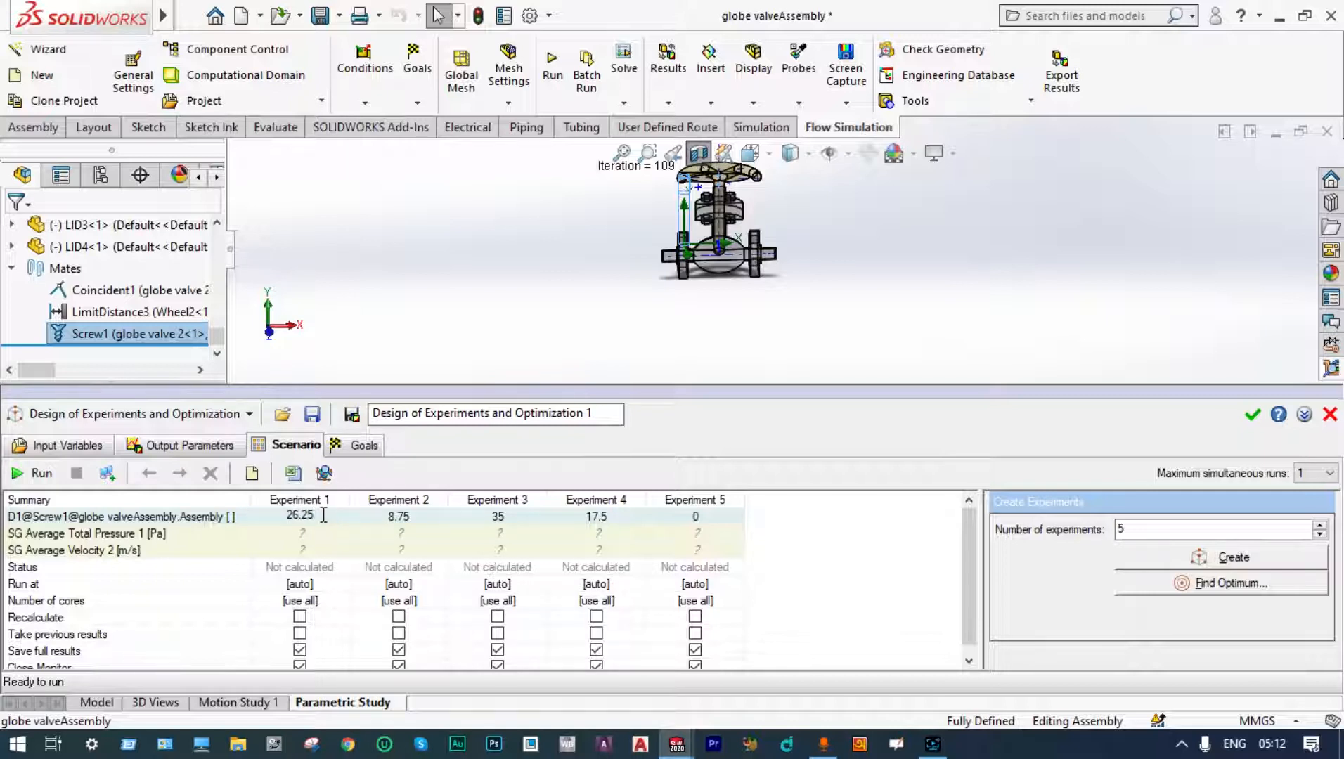
key(BackSpace)
key(BackSpace)
key(BackSpace)
key(BackSpace)
key(BackSpace)
text(30)
double_click(408, 521)
key(BackSpace)
key(BackSpace)
key(BackSpace)
key(BackSpace)
text(25)
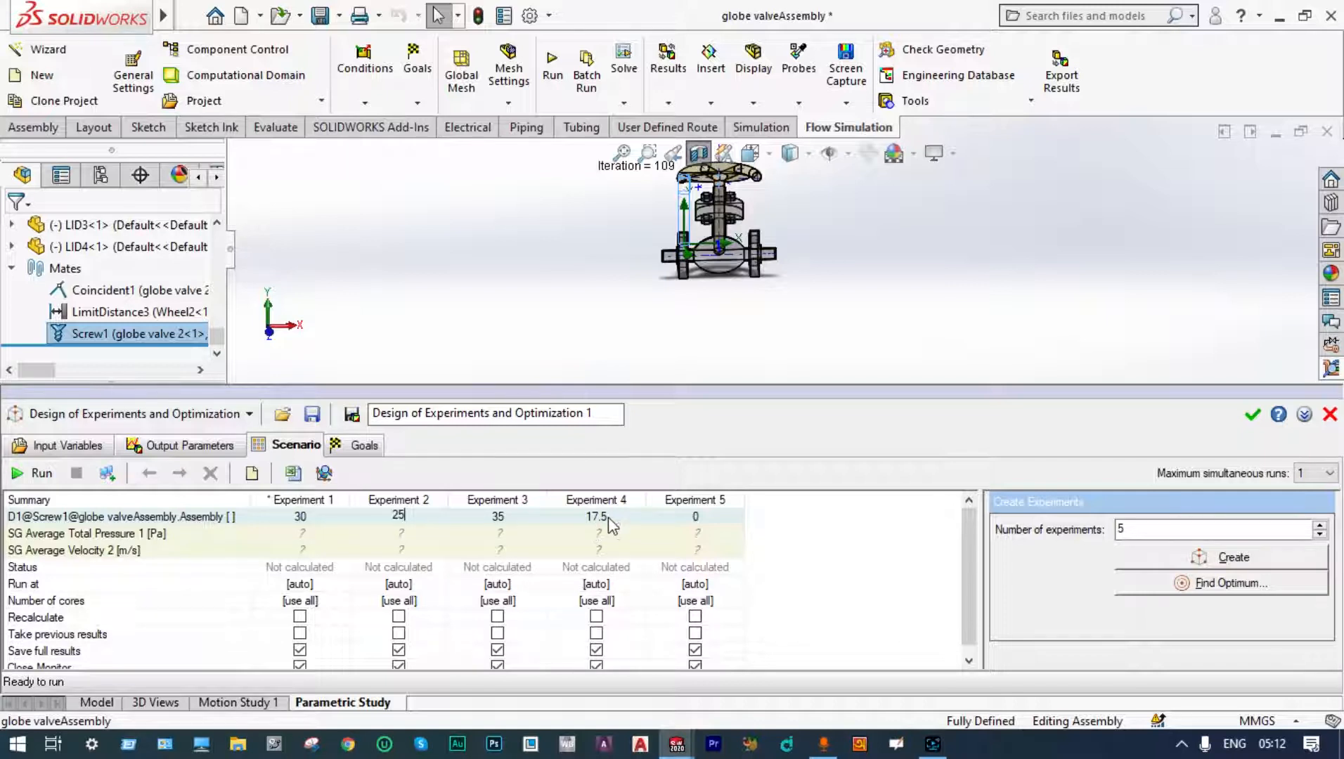
click(608, 517)
text(20)
Step: Run the parametric study
click(35, 473)
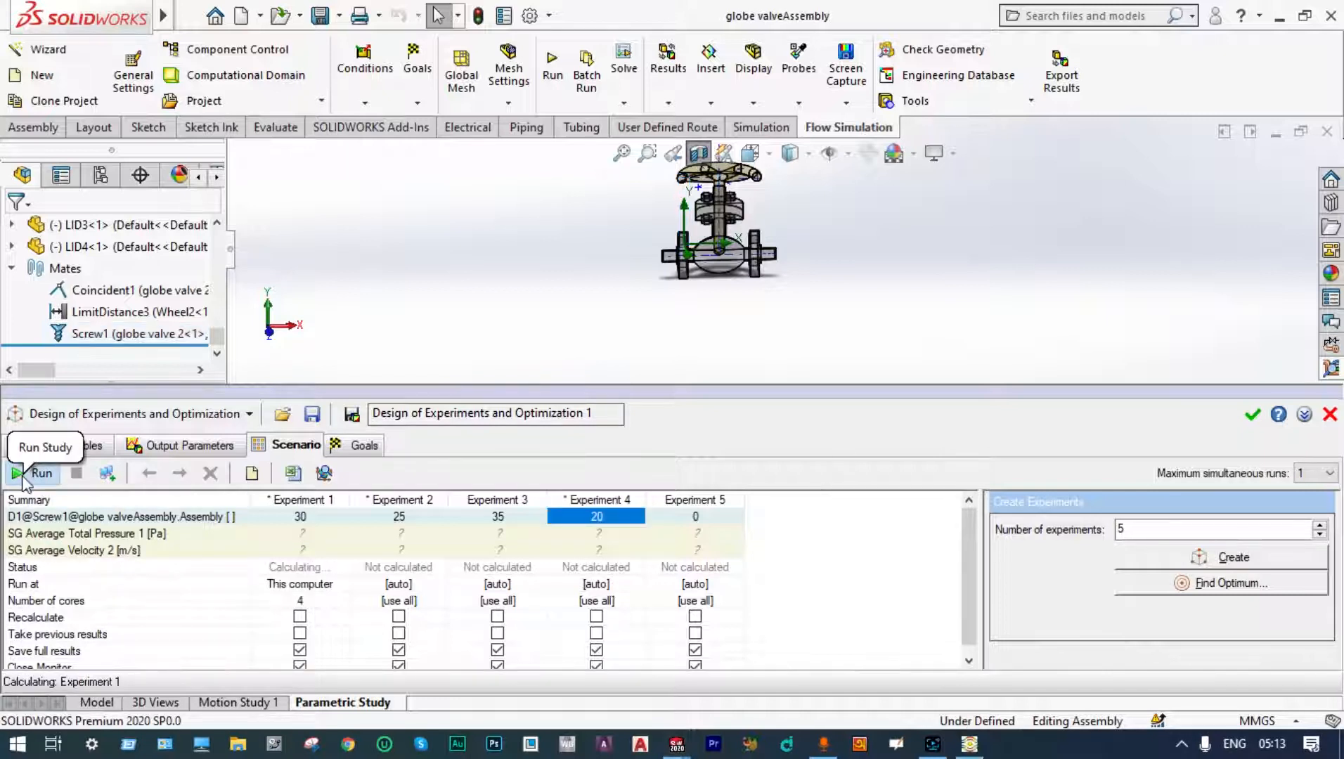
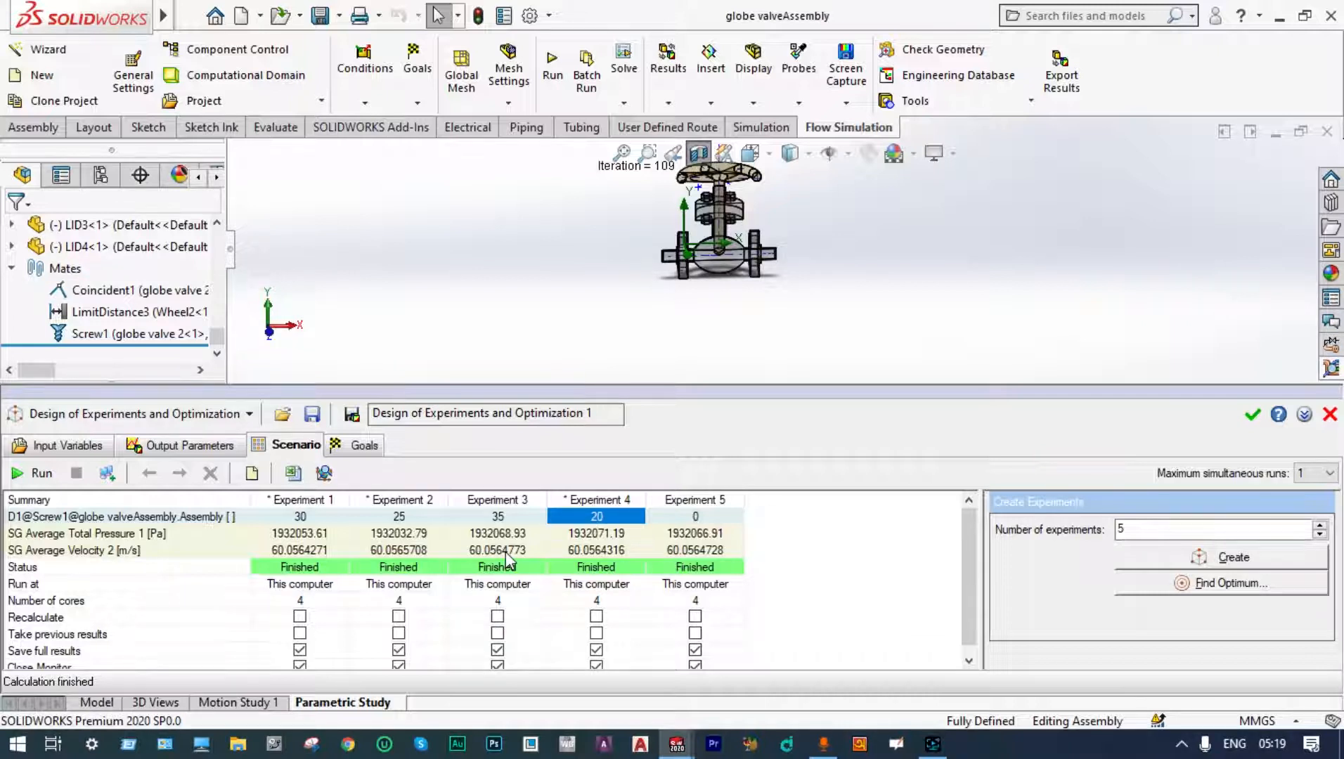
Step: Start a new Flow Simulation project keeping the SI unit system
scroll(505, 552, down, 1)
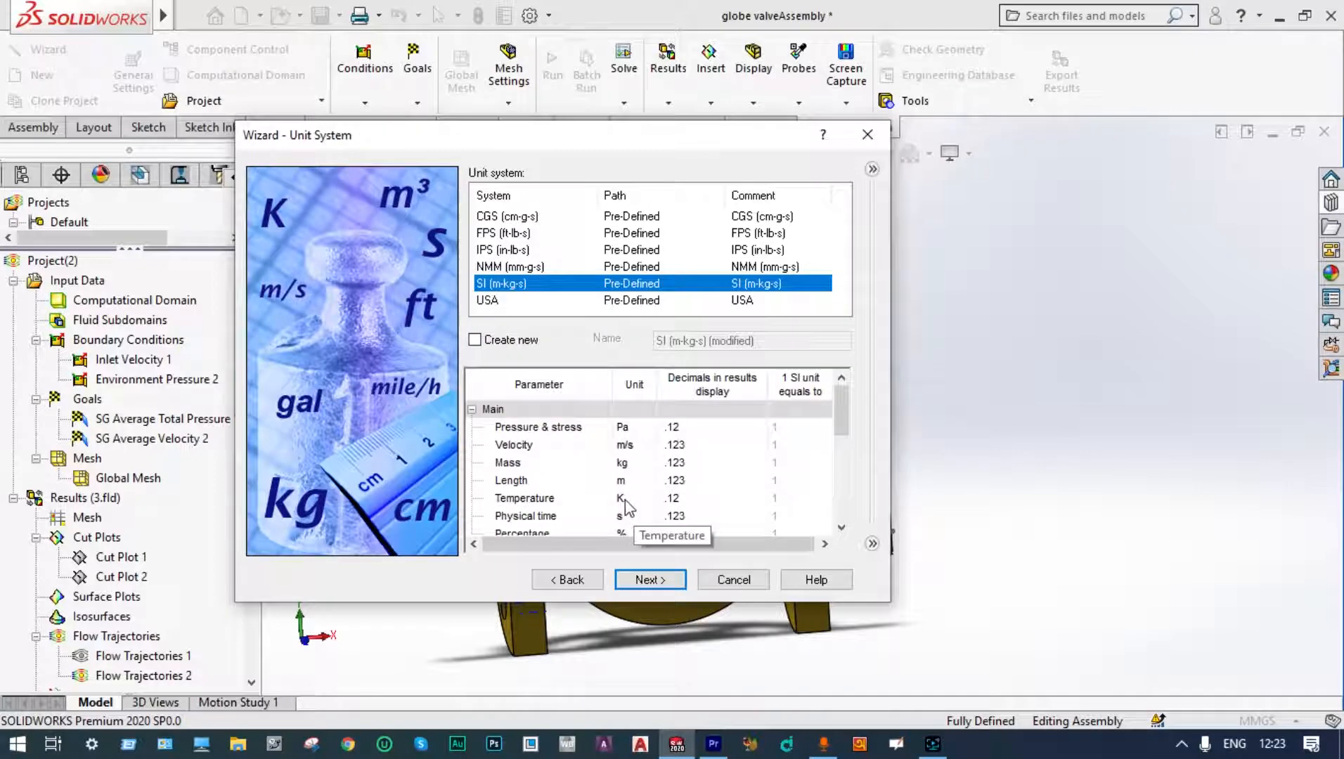
click(621, 499)
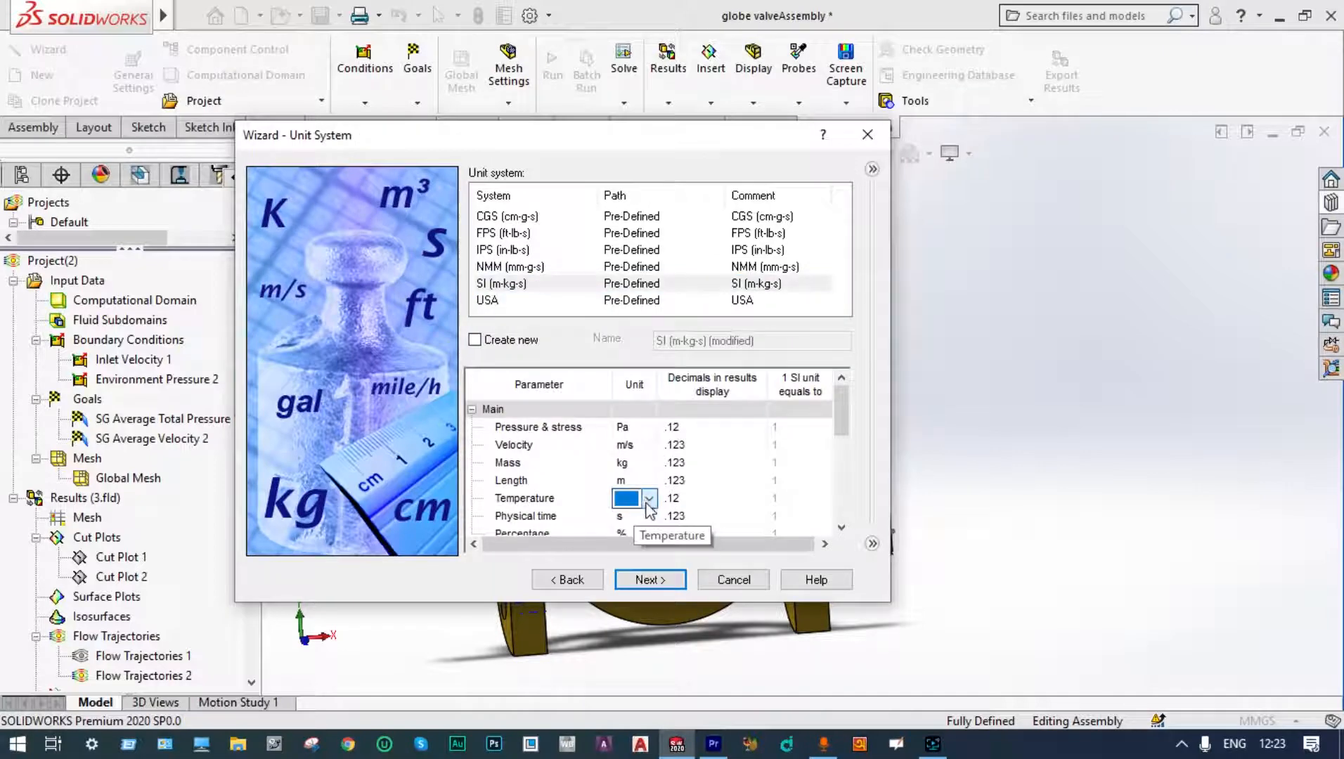
key(Return)
click(621, 193)
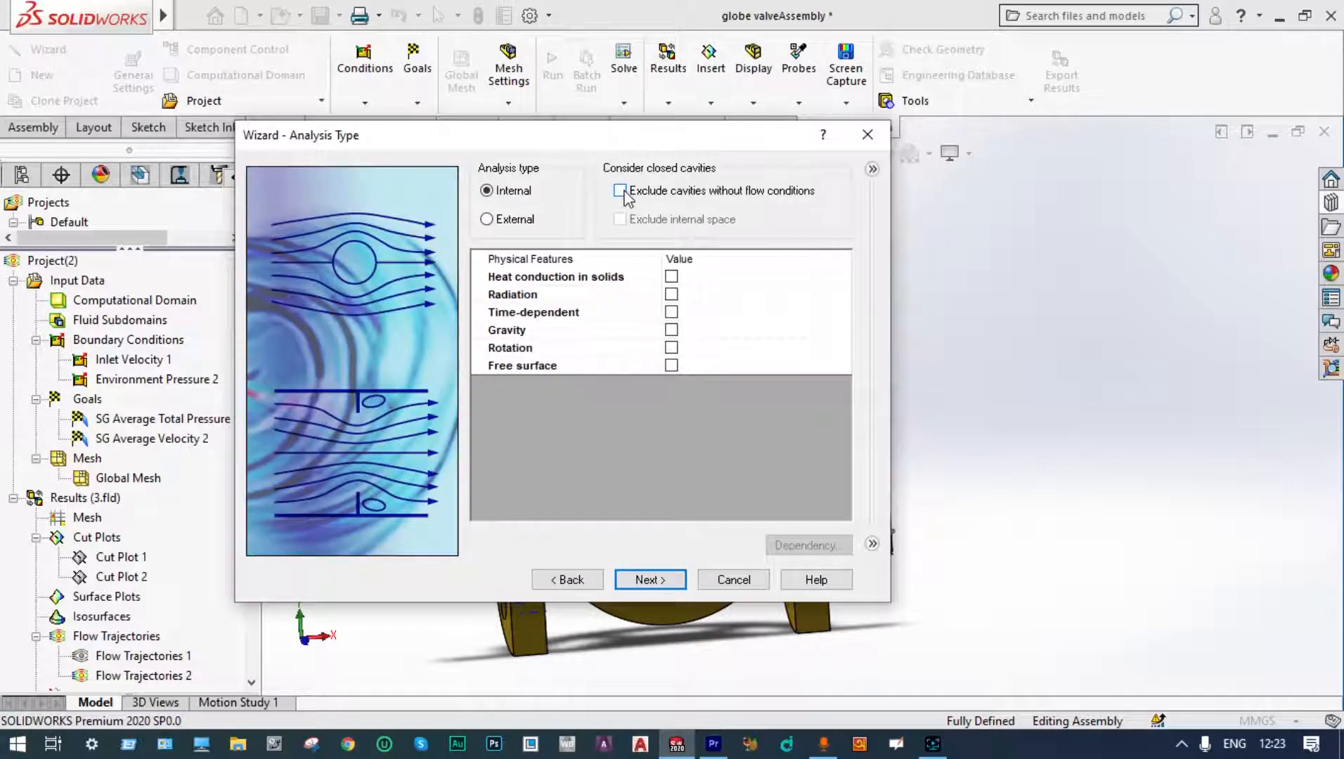
Step: Enable gravity in the internal analysis and set its Y component to -9.81 m/s^2
click(671, 330)
click(673, 365)
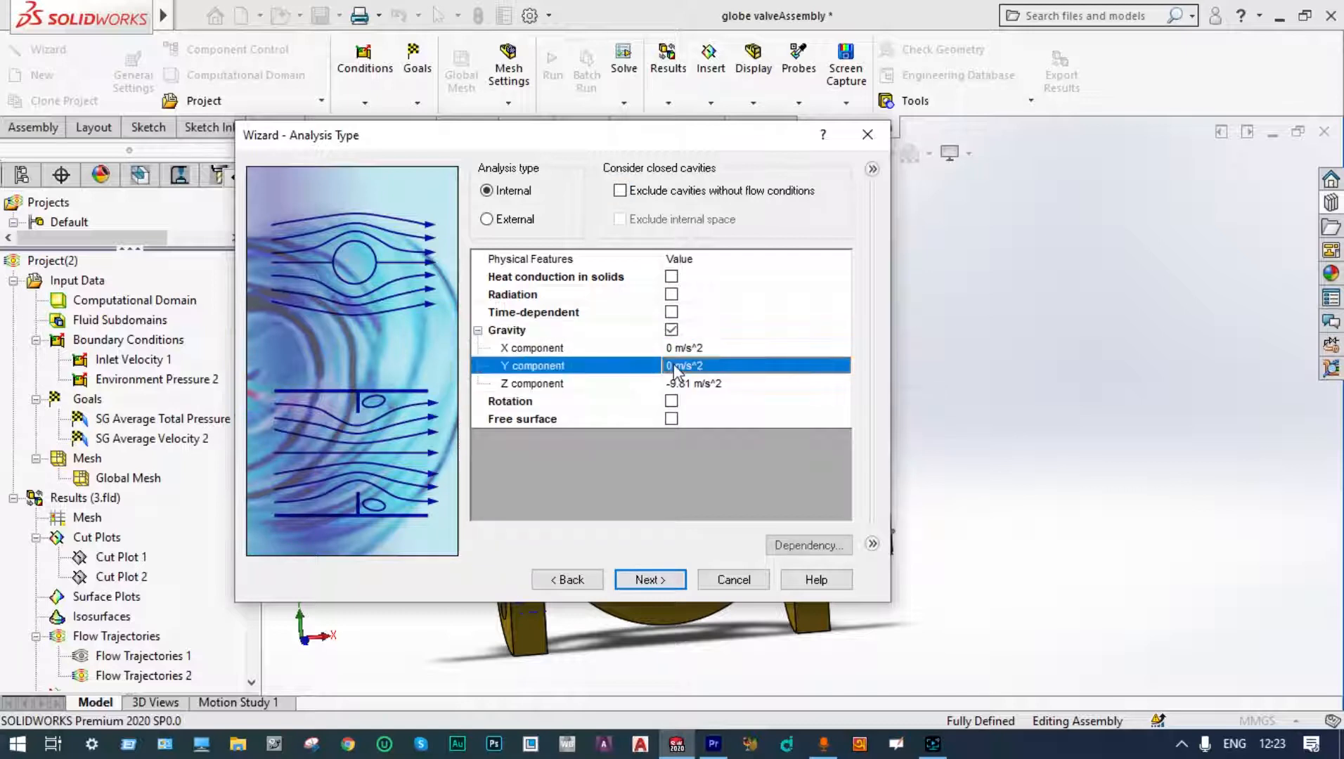
click(672, 364)
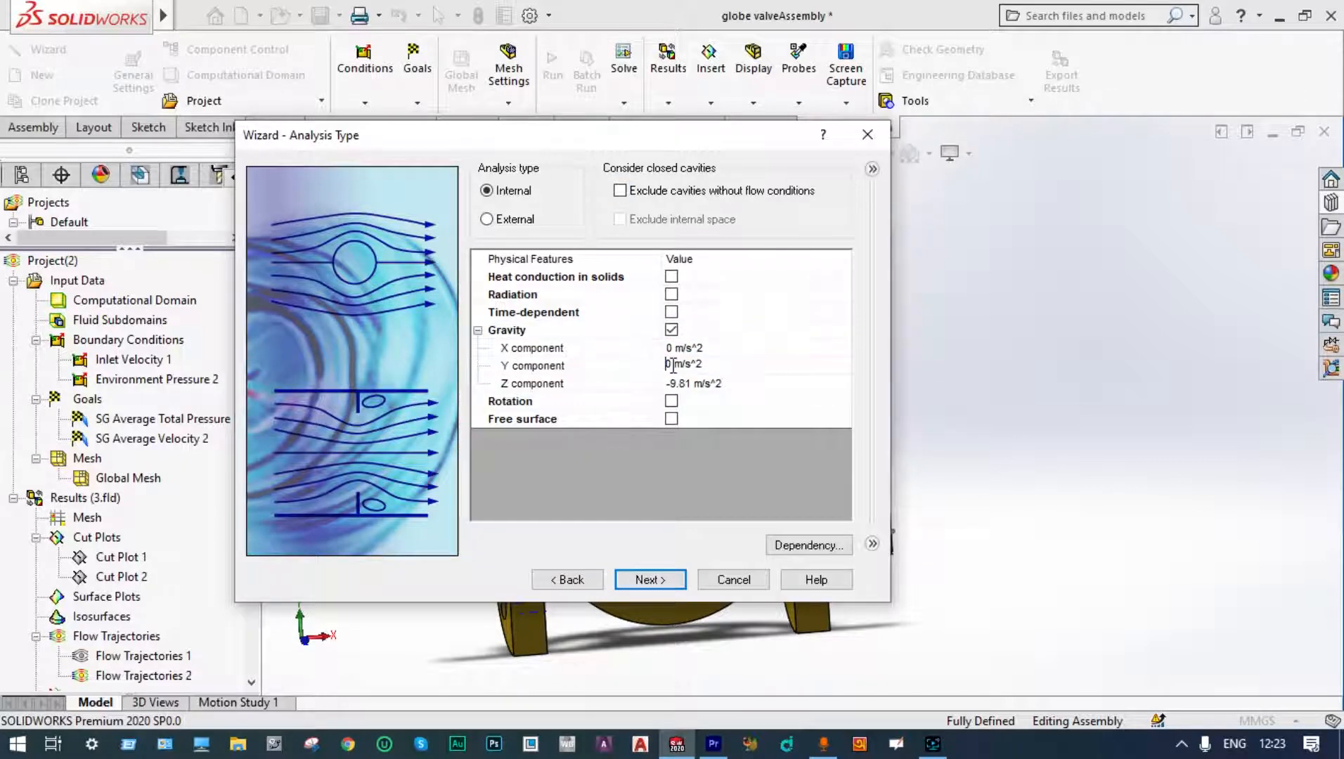
text(-9.81)
click(690, 386)
click(651, 579)
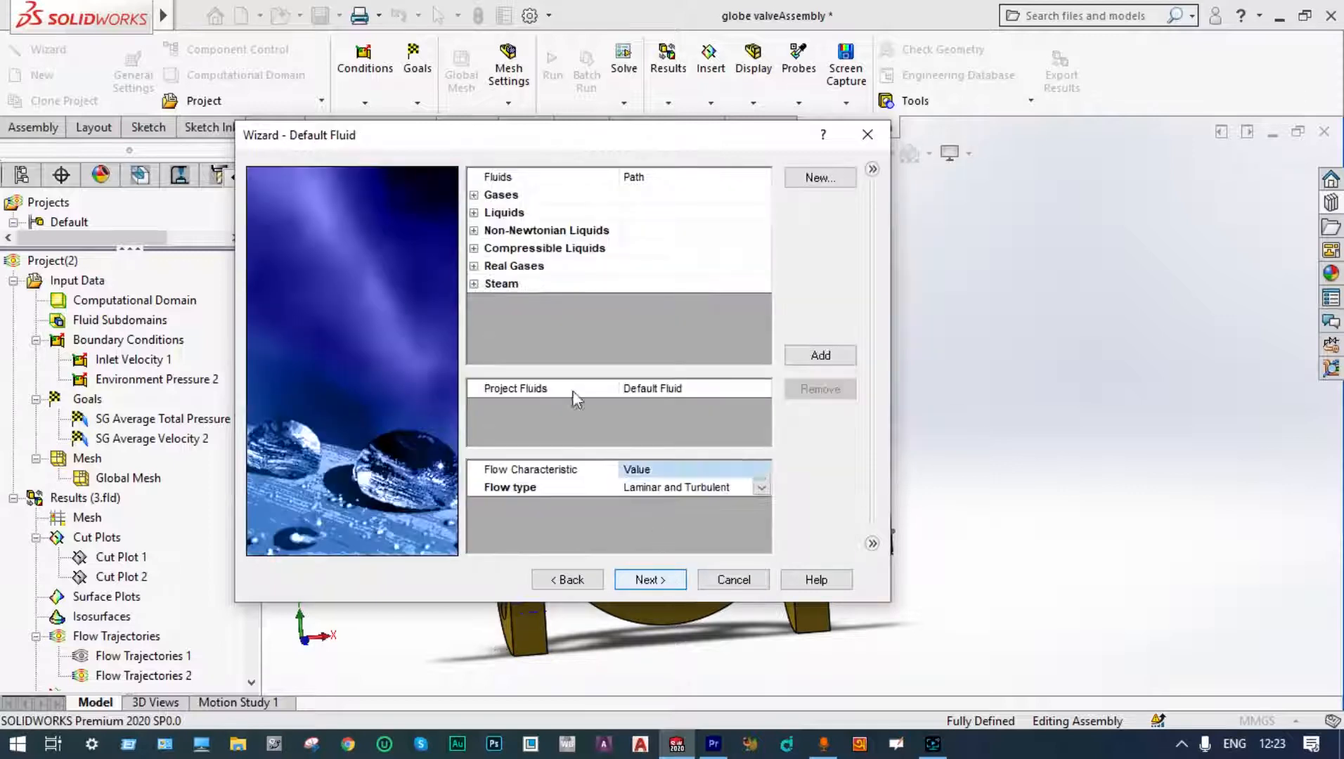
Step: Add Water from the predefined liquids as the project fluid
click(475, 213)
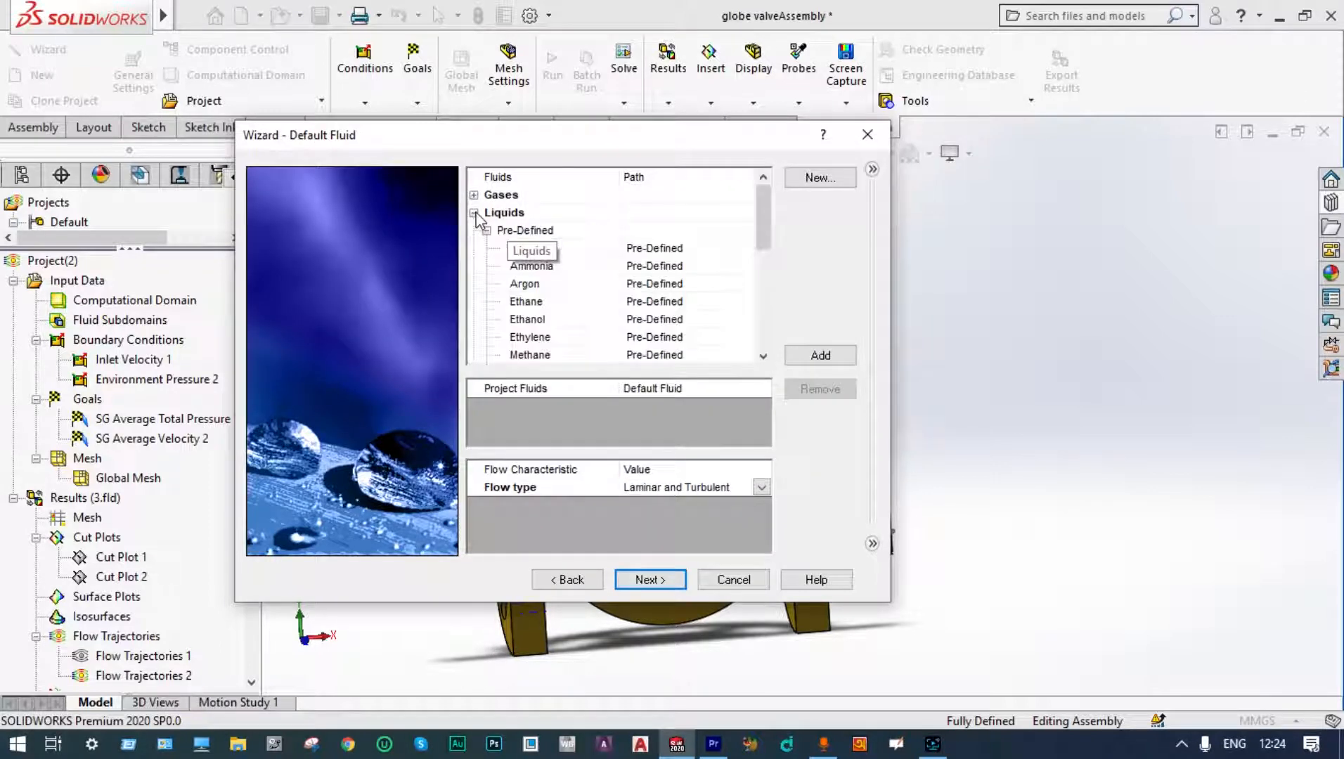
drag(763, 232, 765, 325)
double_click(577, 267)
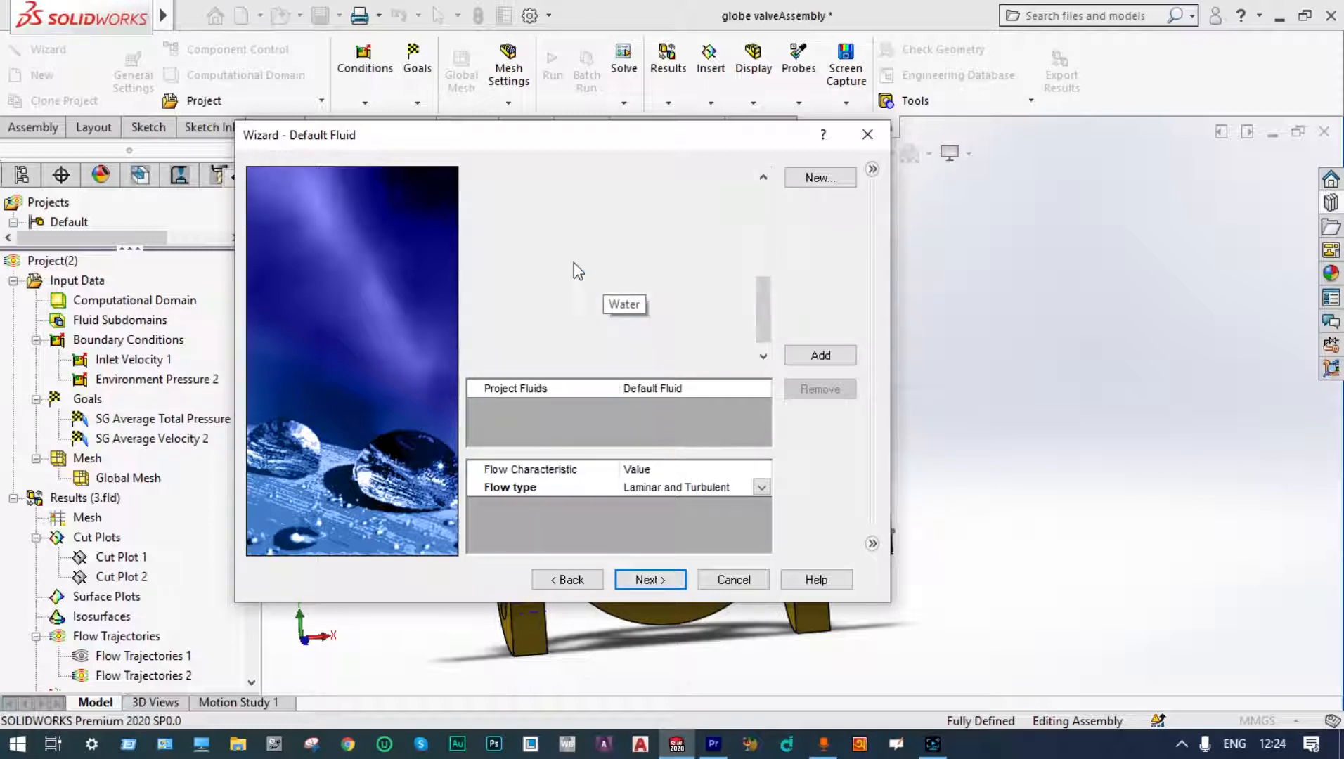
click(648, 580)
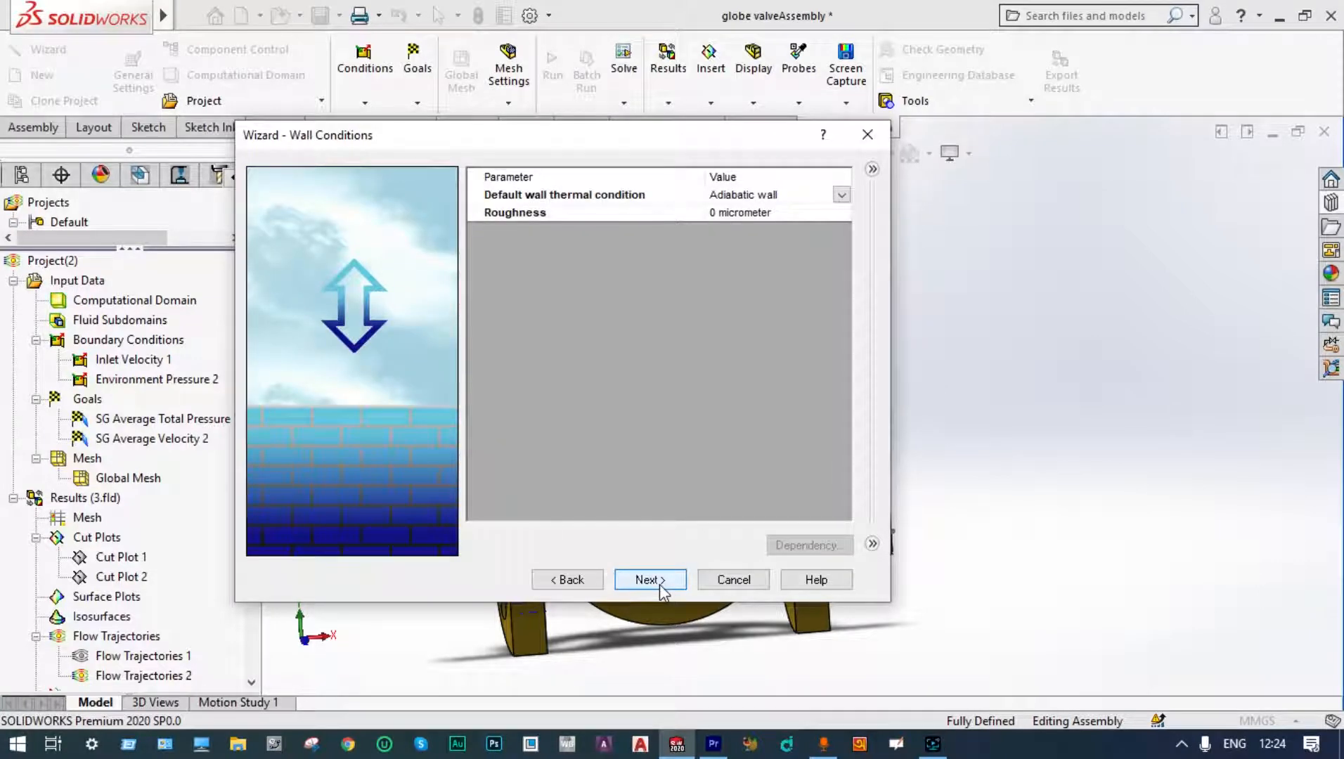
Step: Finish the wizard with default wall and initial conditions, then hide the computational domain
click(650, 580)
click(649, 580)
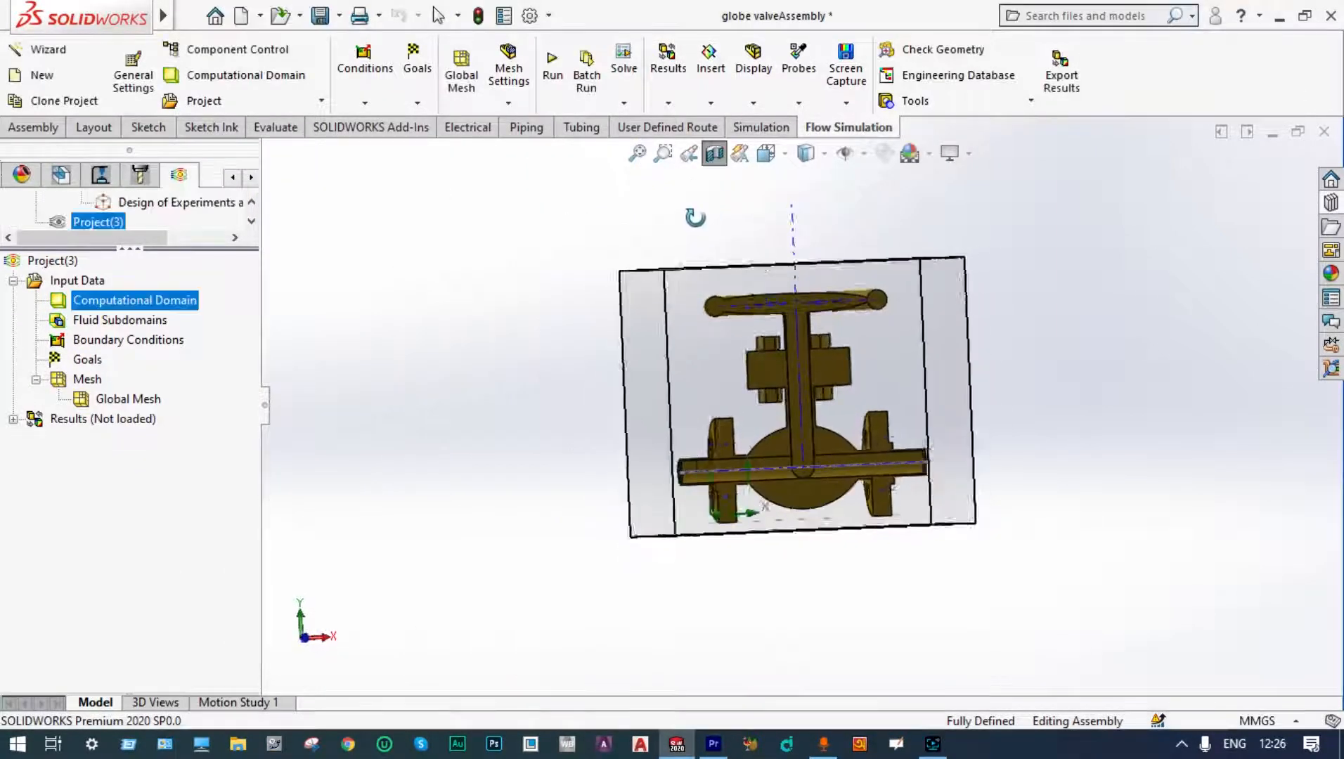
right_click(185, 304)
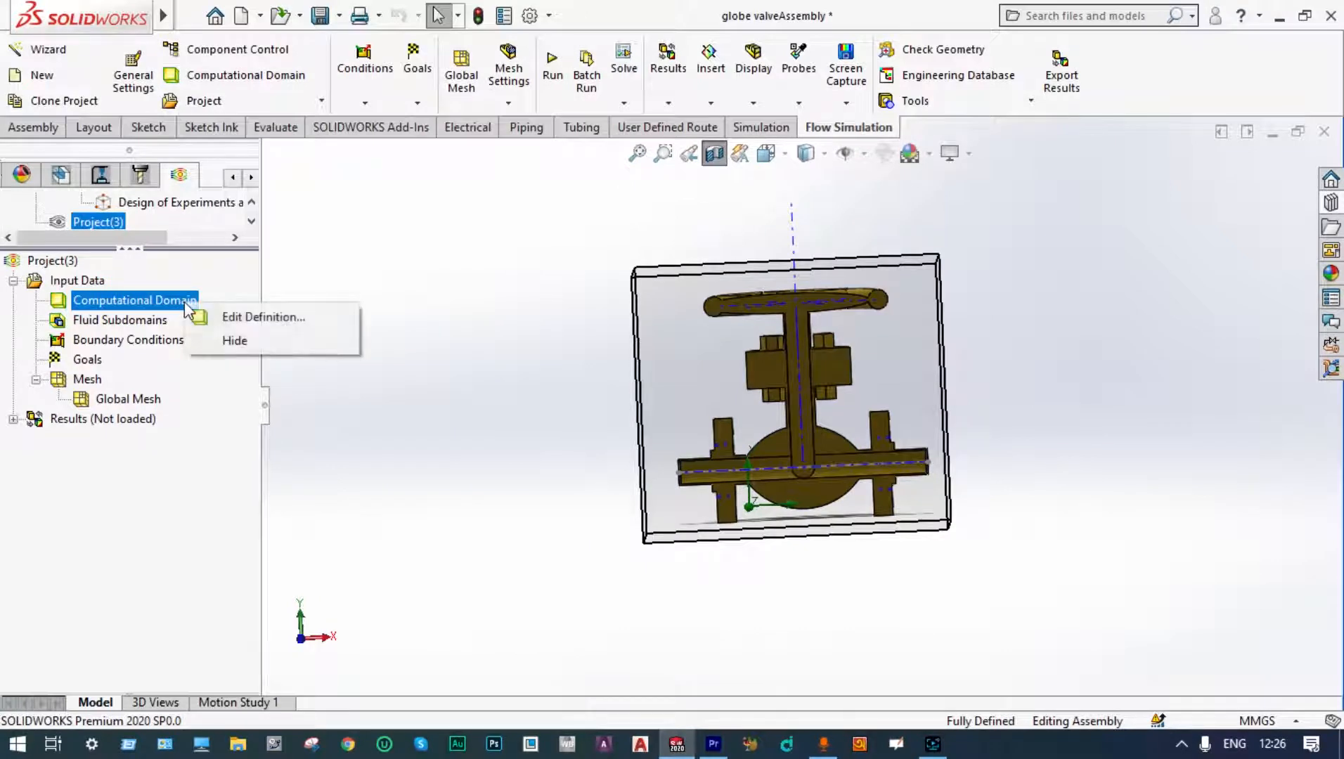
click(214, 336)
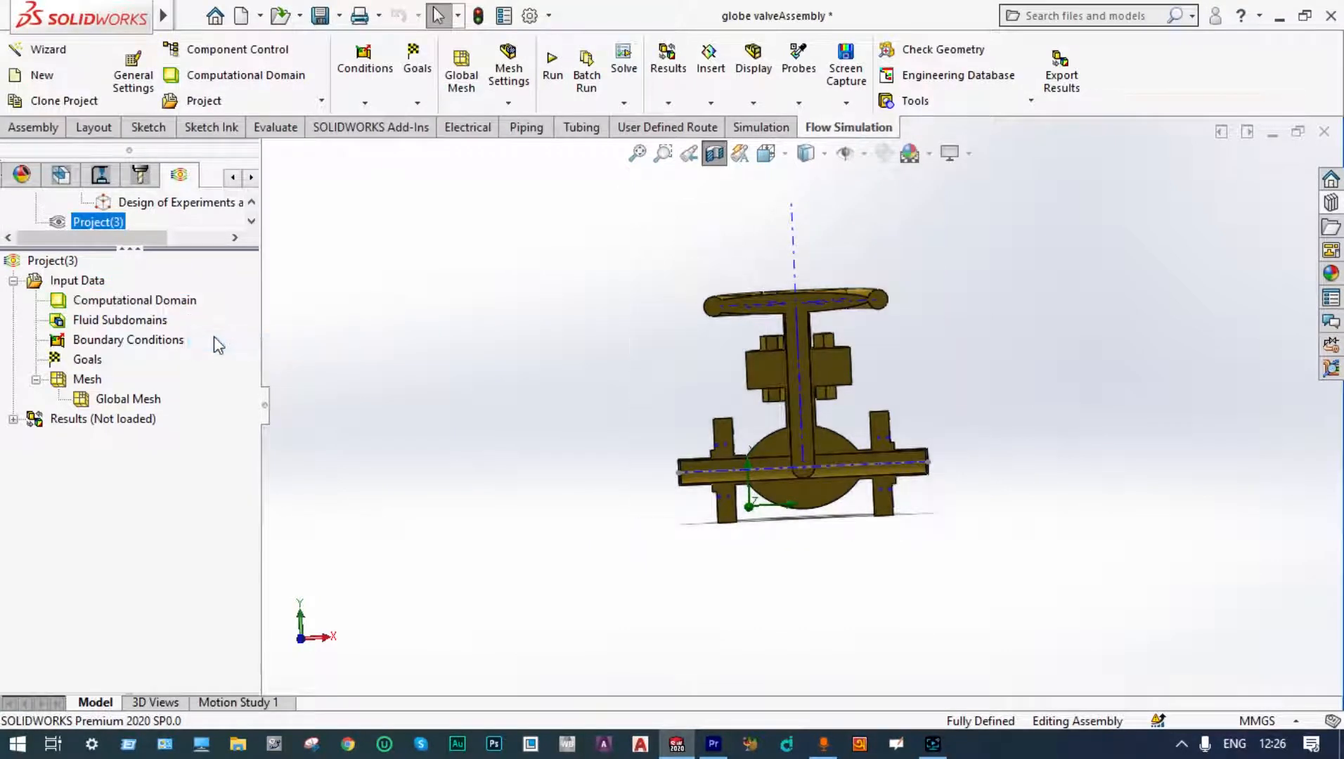
Step: Apply an Inlet Velocity boundary condition of 60 m/s at 20 °C on the inner face of the inlet lid
right_click(61, 346)
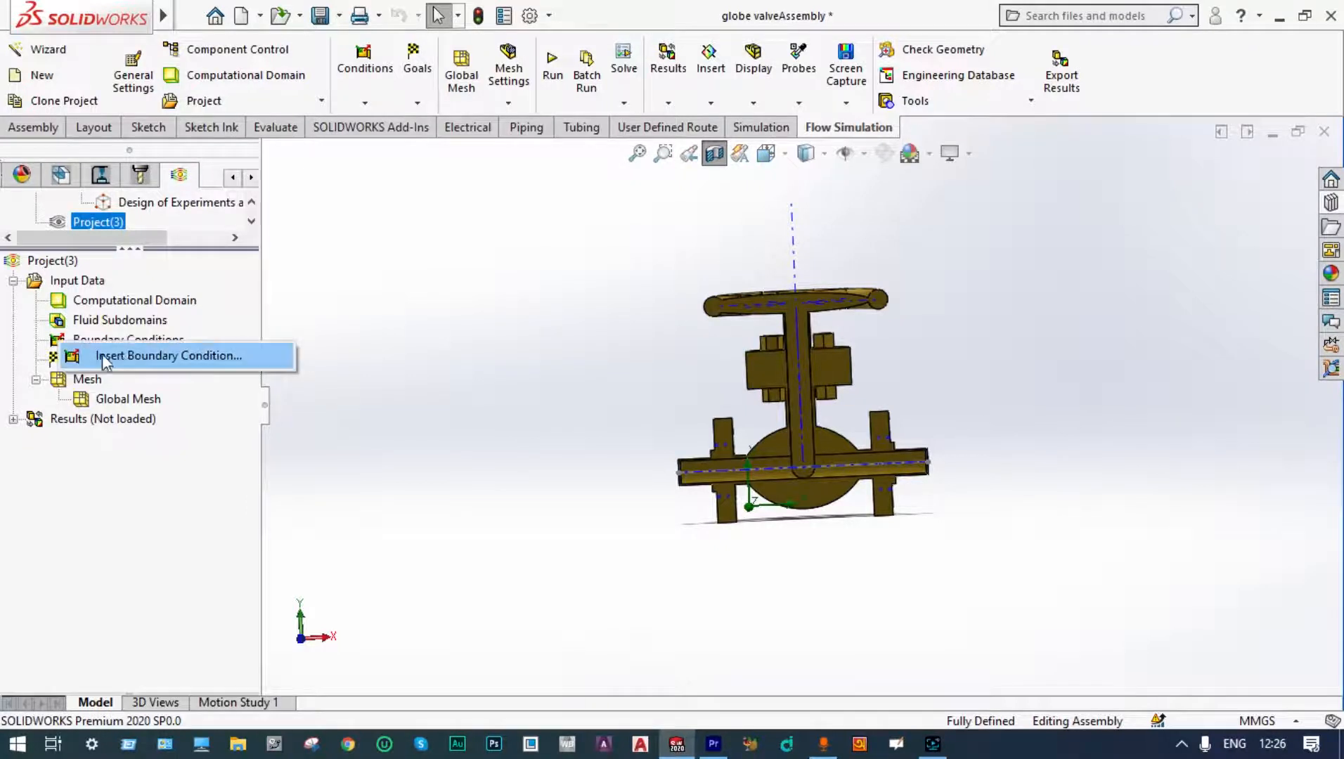
click(132, 355)
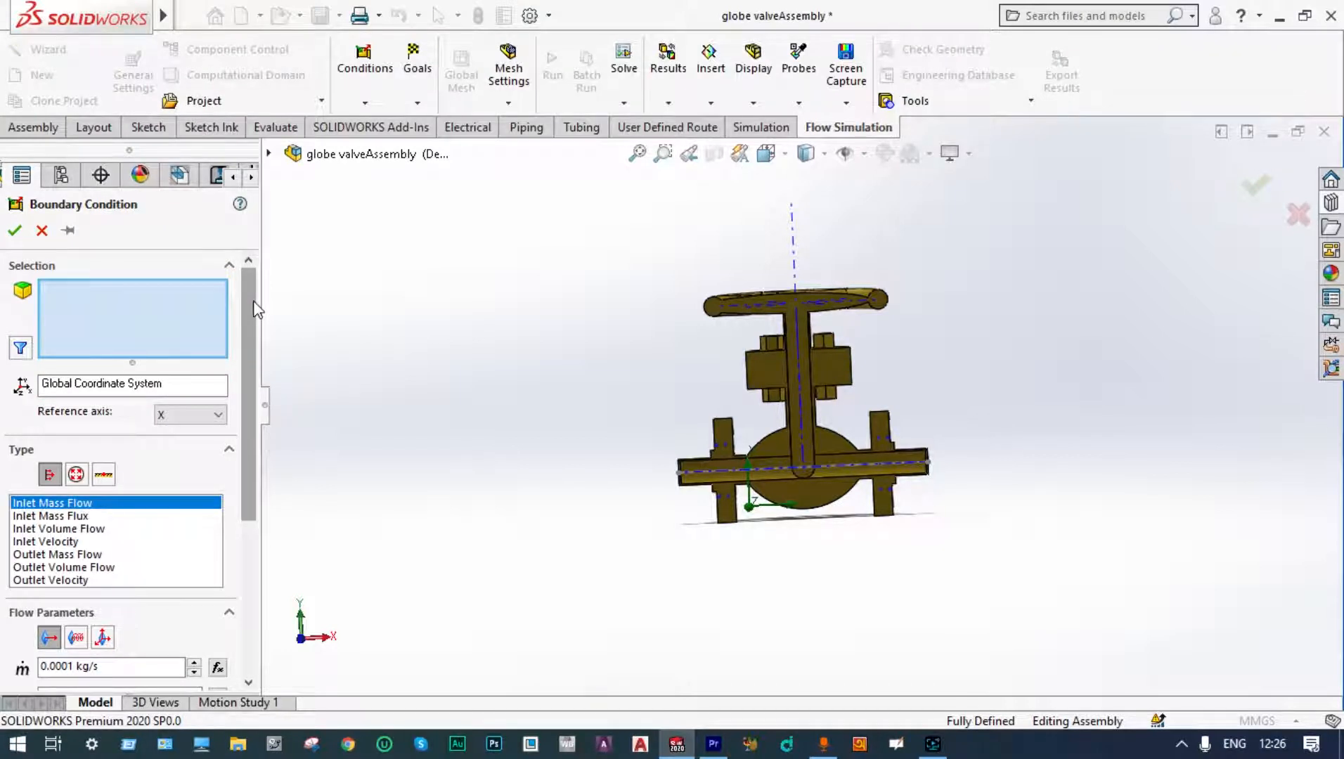
drag(254, 304, 248, 360)
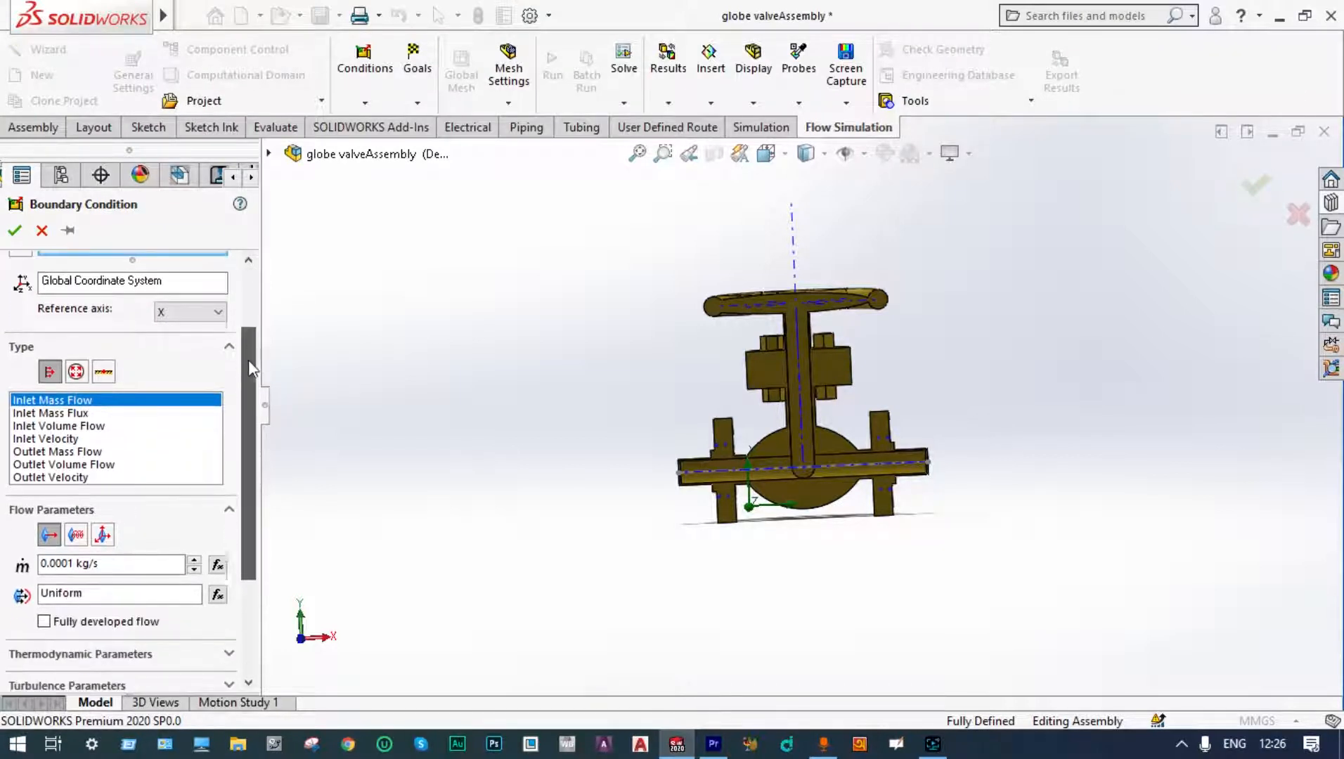
click(68, 439)
middle_drag(470, 421, 427, 462)
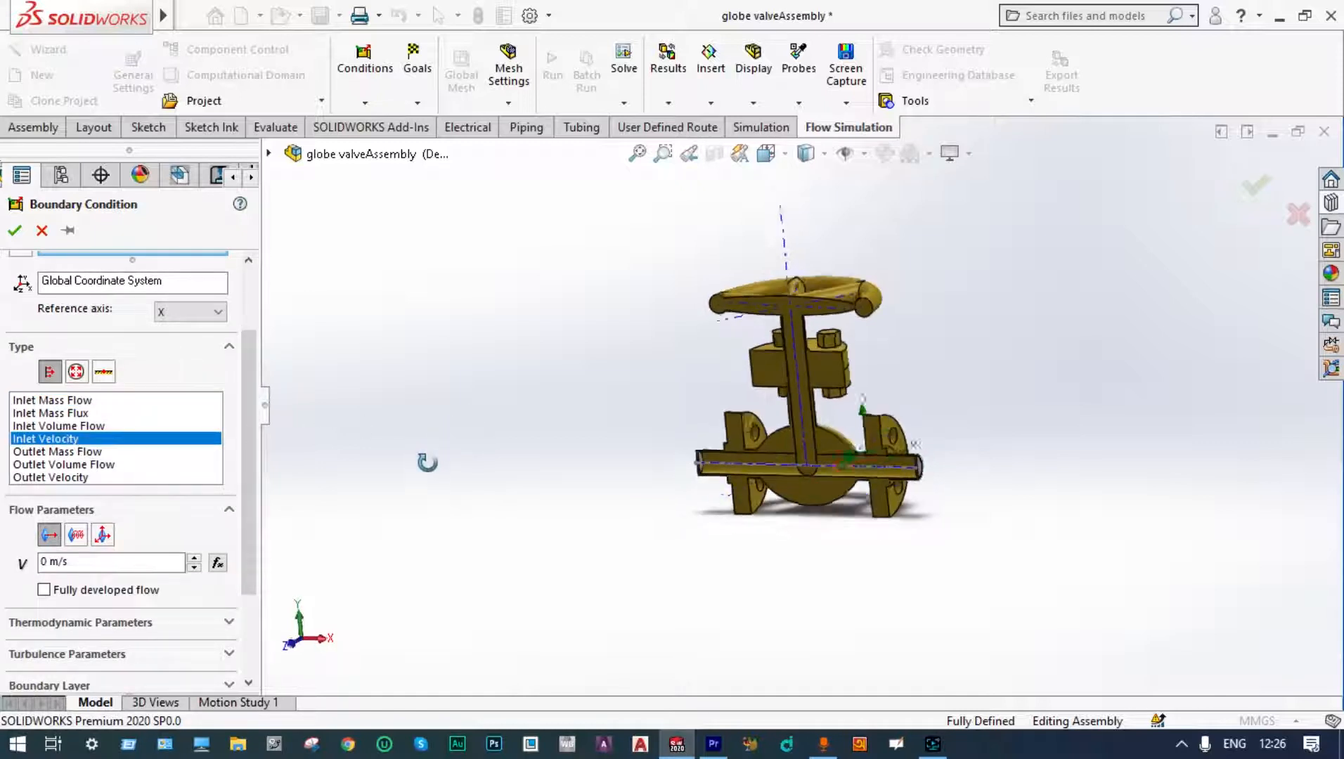
click(42, 561)
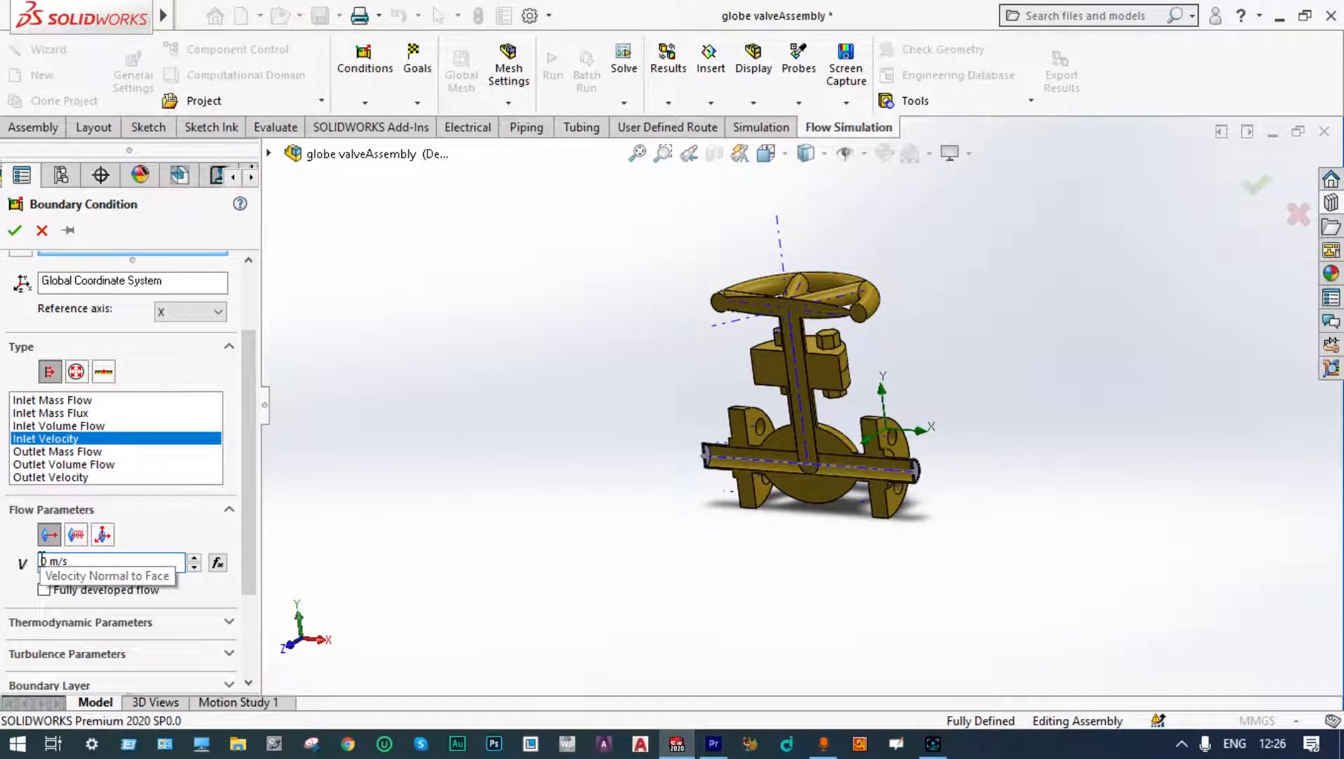
text(6)
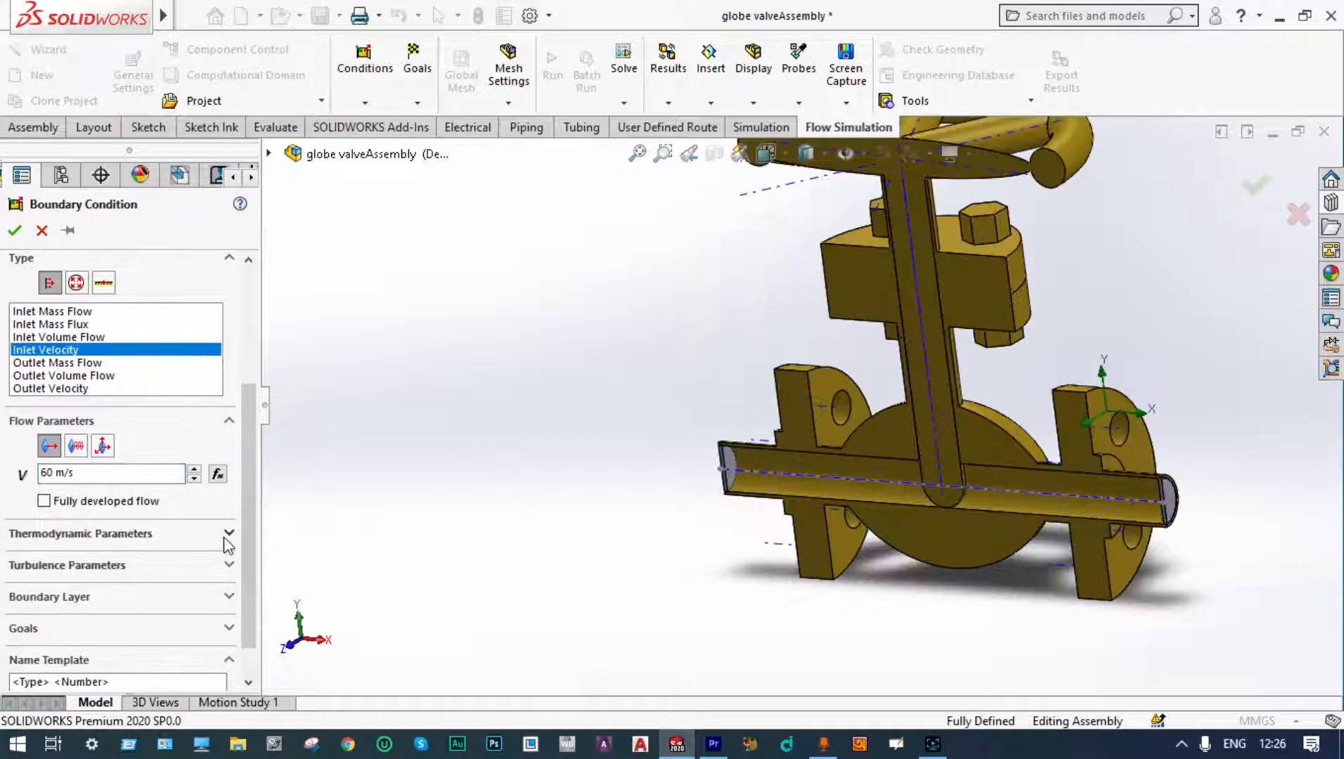
click(229, 534)
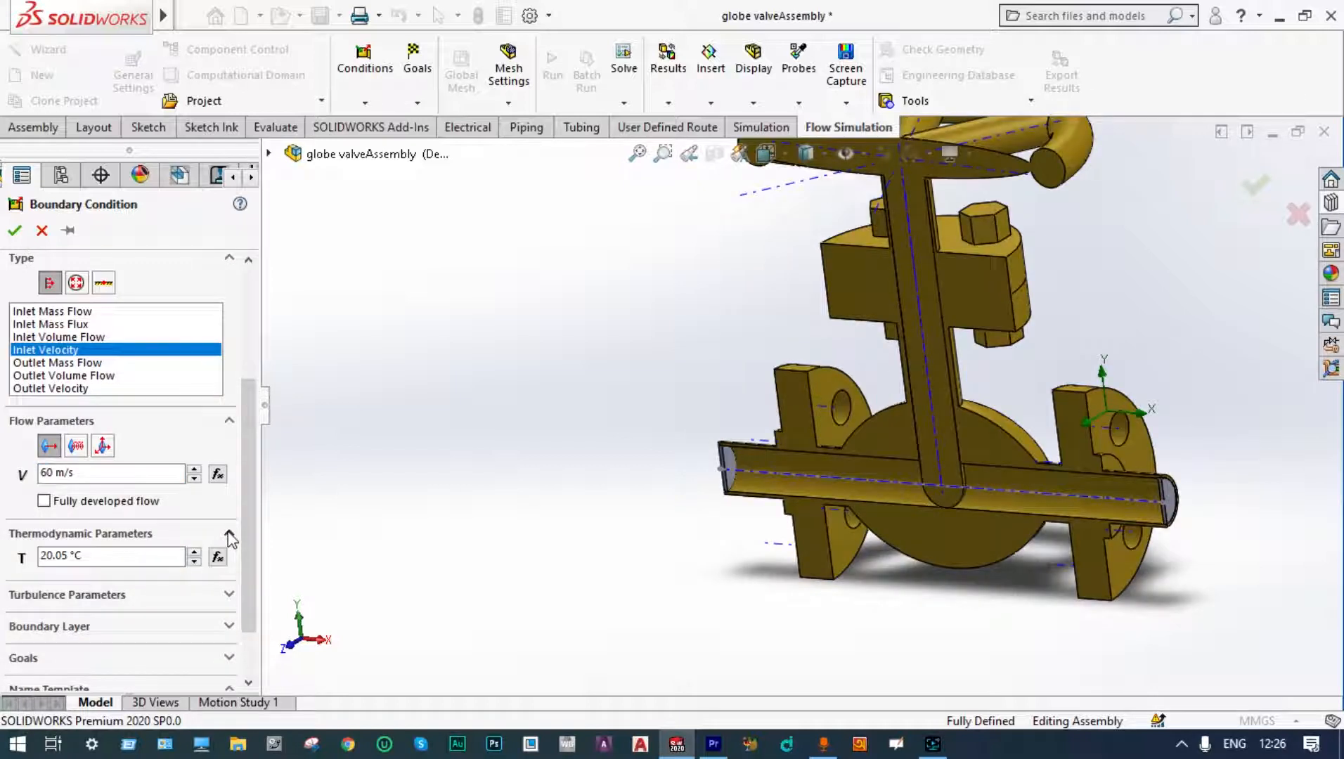
click(66, 557)
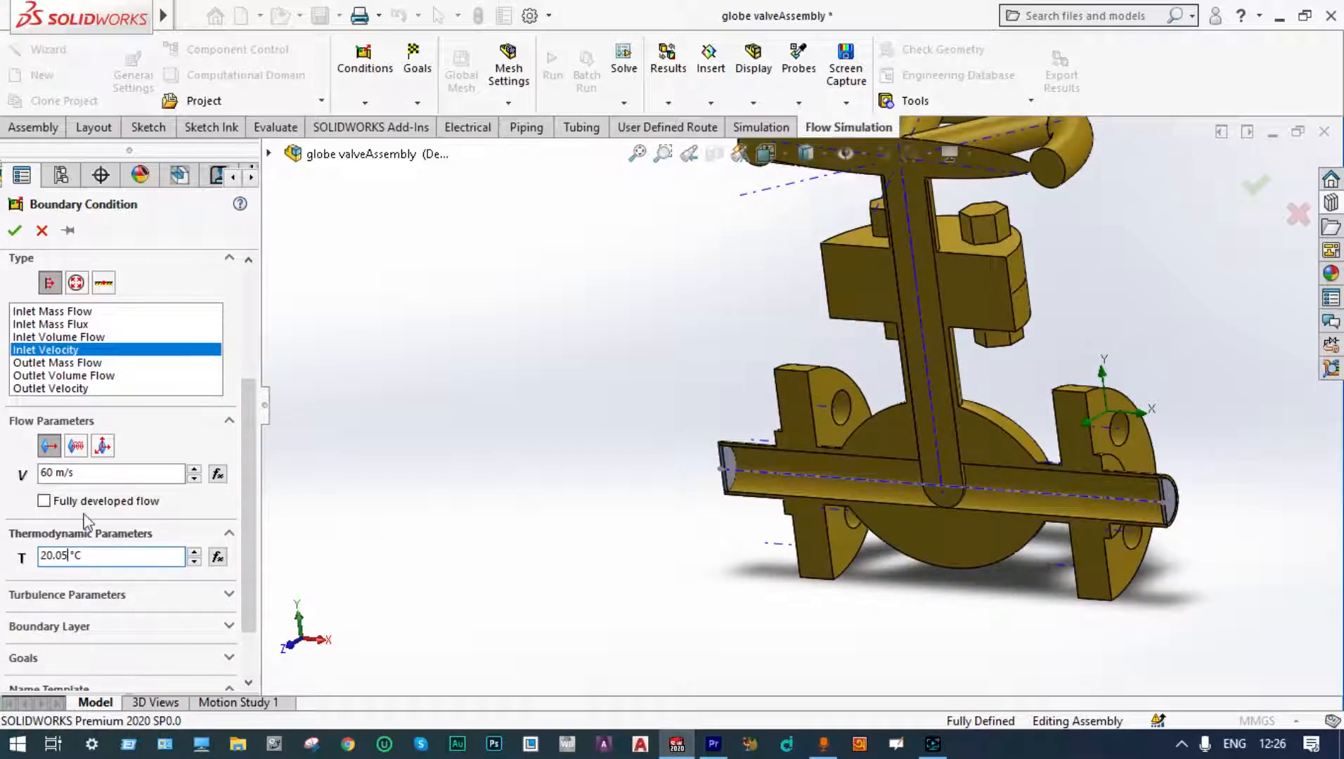
scroll(720, 455, down, 5)
click(721, 454)
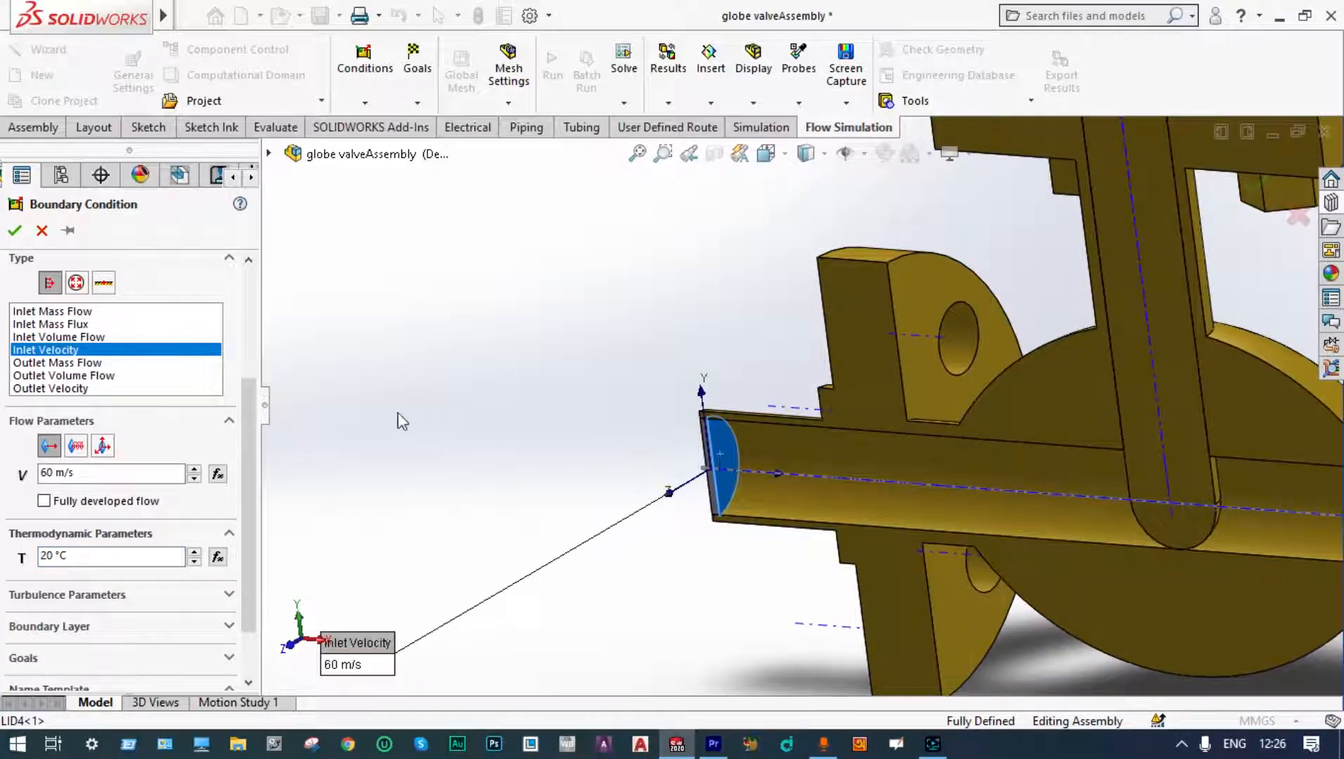
click(13, 235)
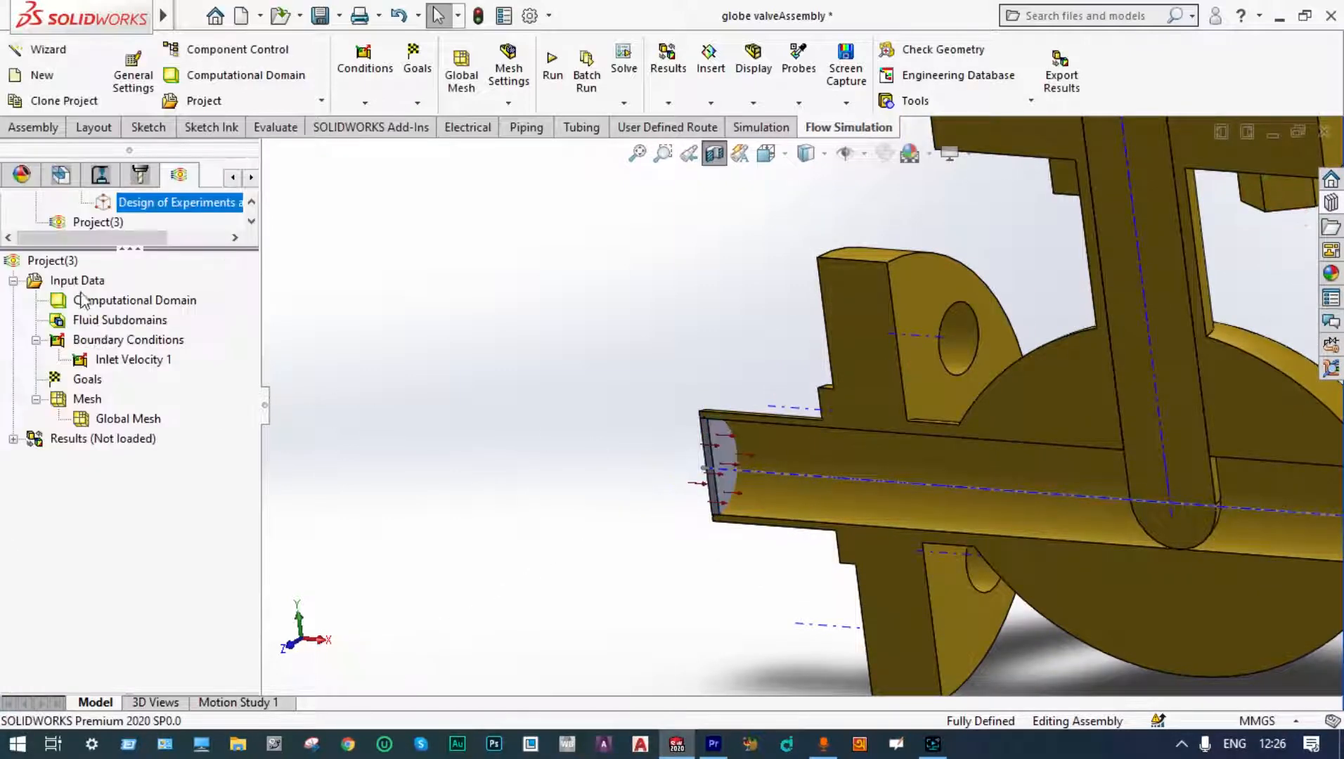
Step: Add an Environment Pressure boundary condition of 101325 Pa at 20 °C on the inner face of the outlet lid
right_click(113, 345)
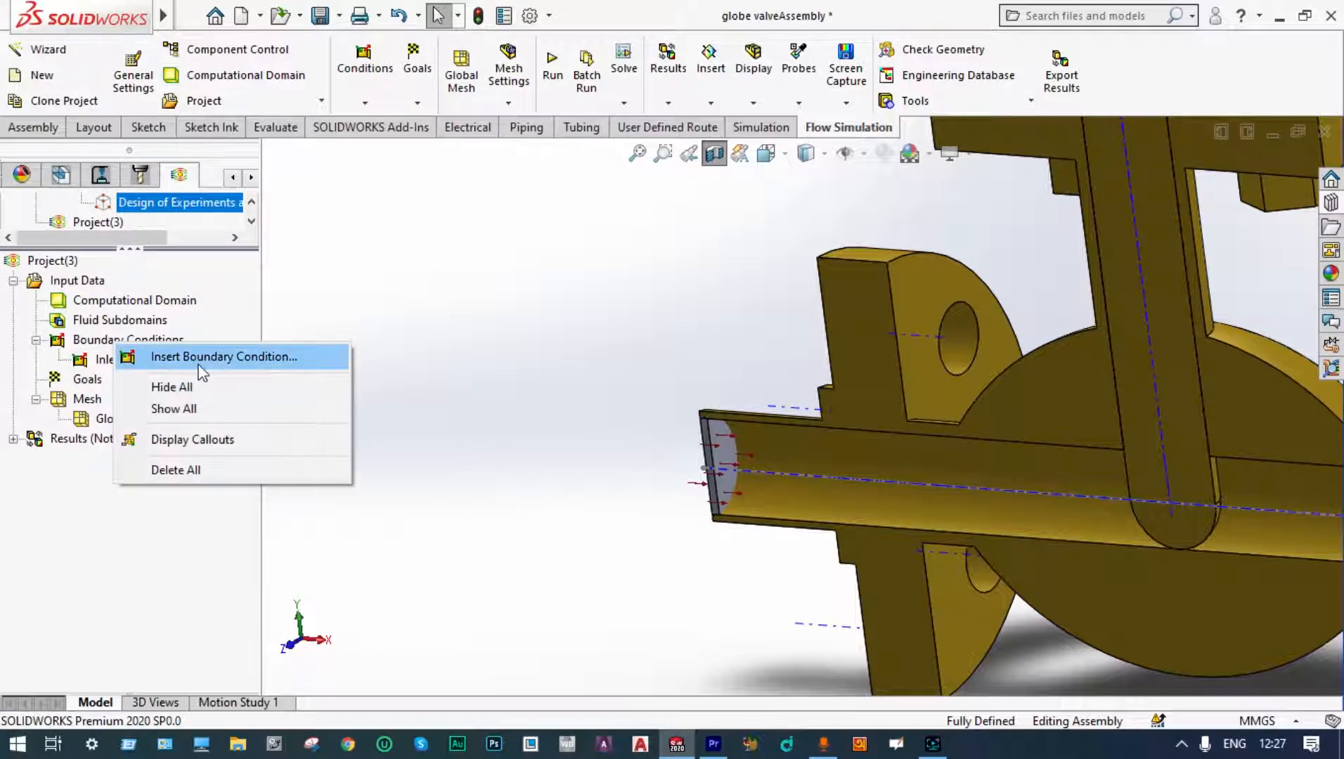
click(207, 358)
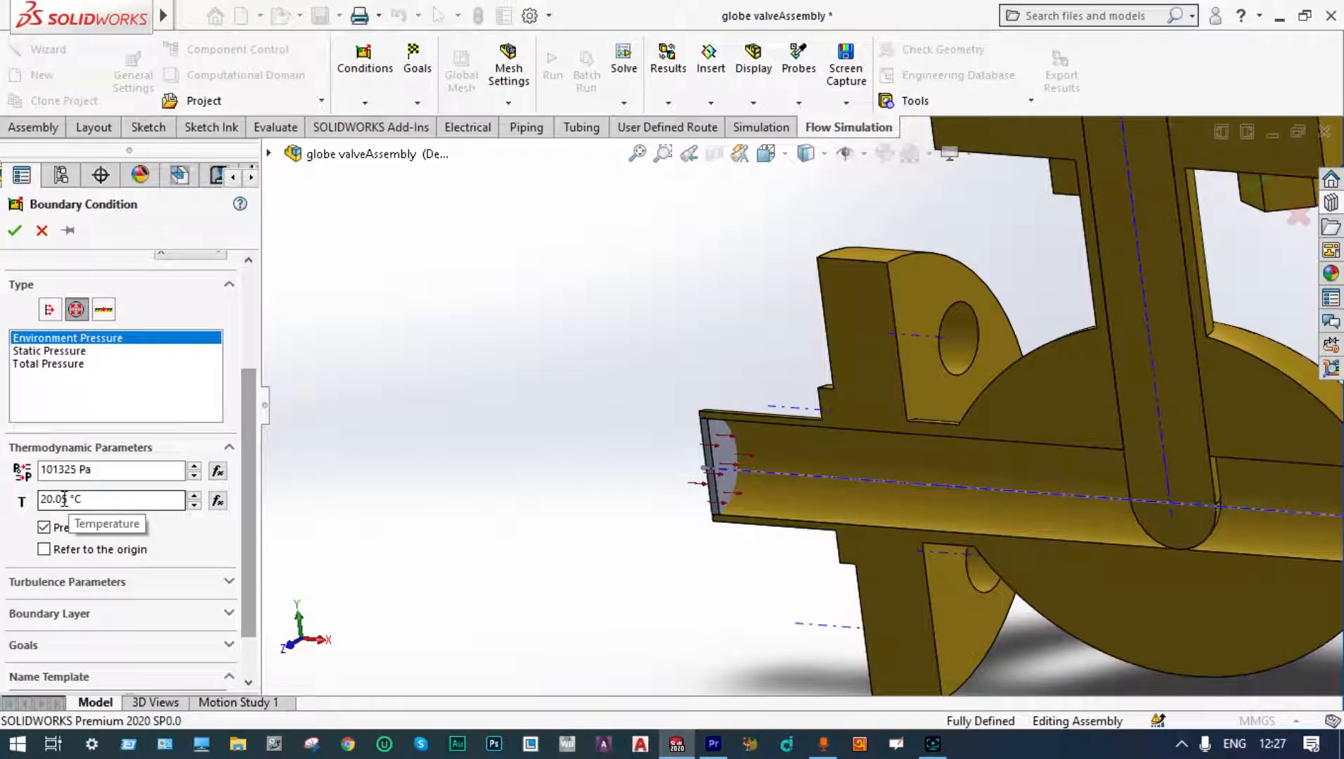
click(69, 500)
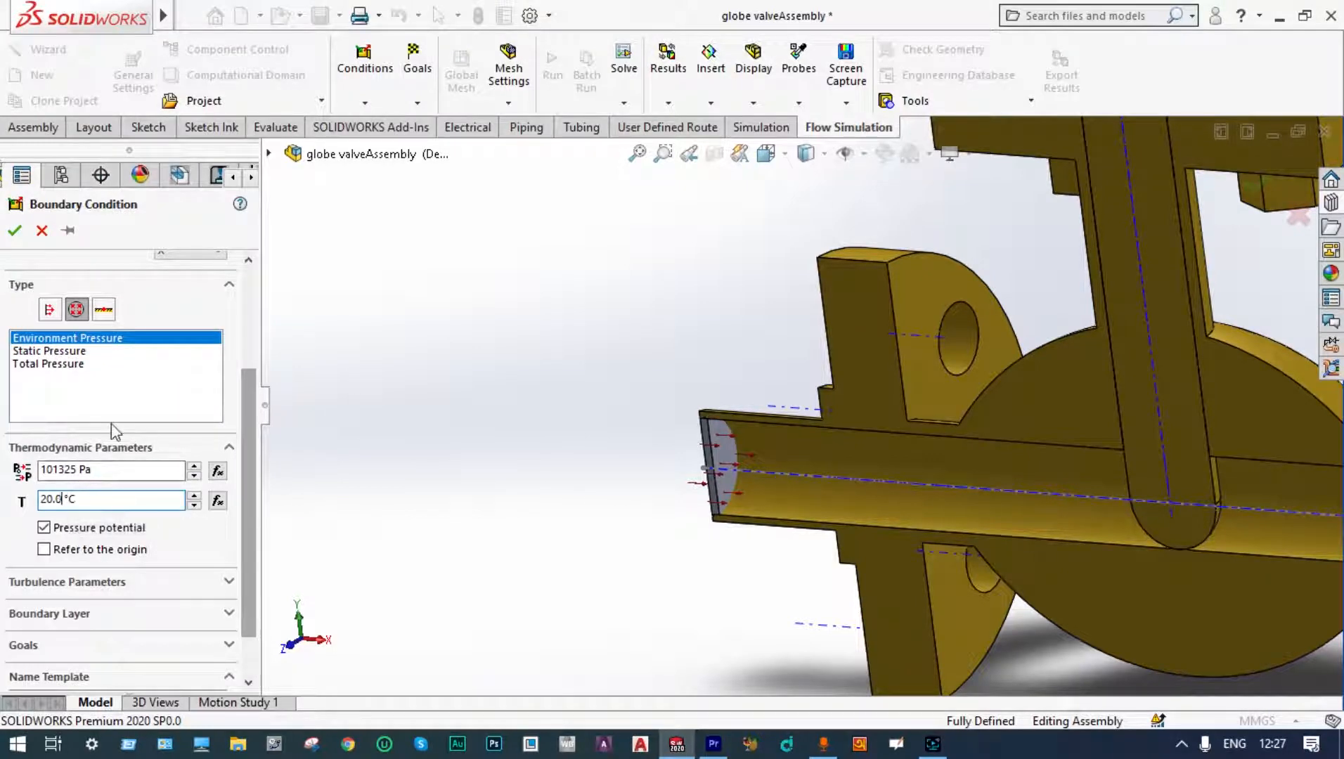
middle_drag(433, 342, 949, 435)
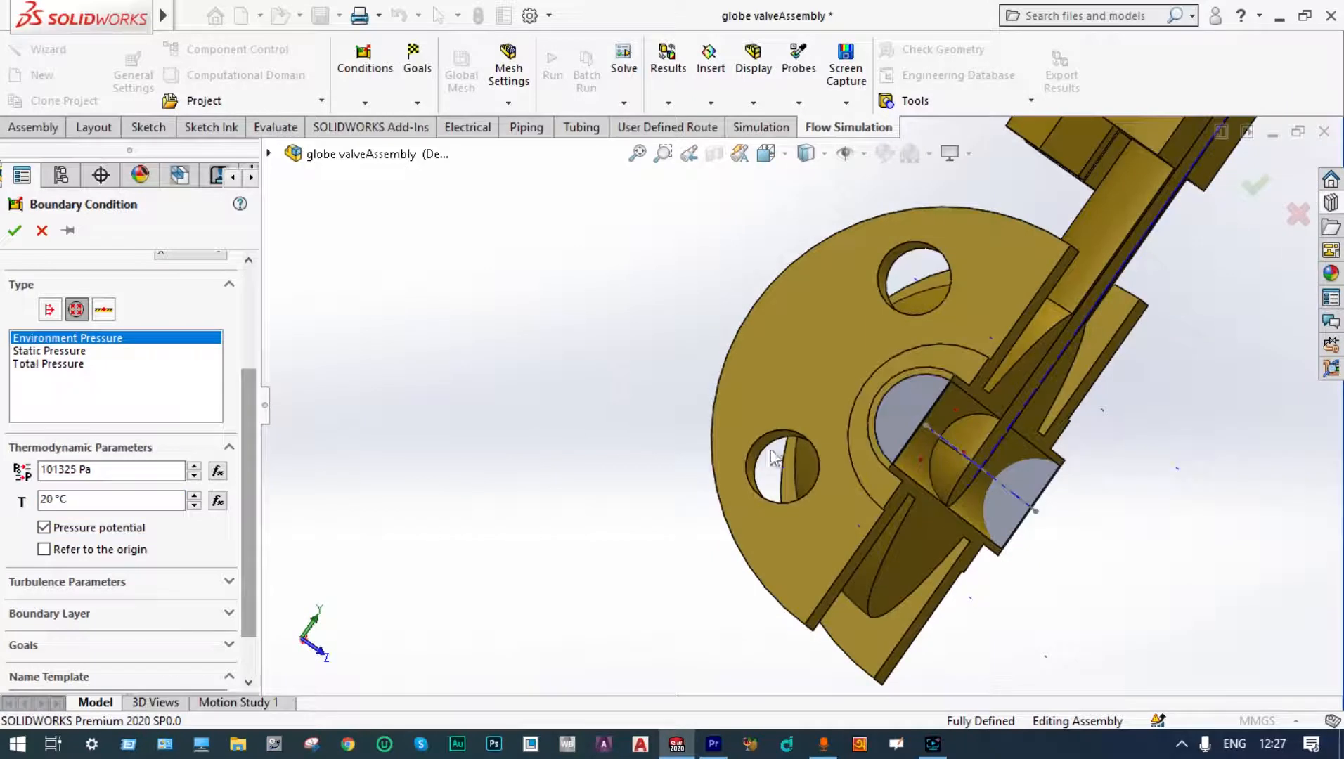
click(1046, 488)
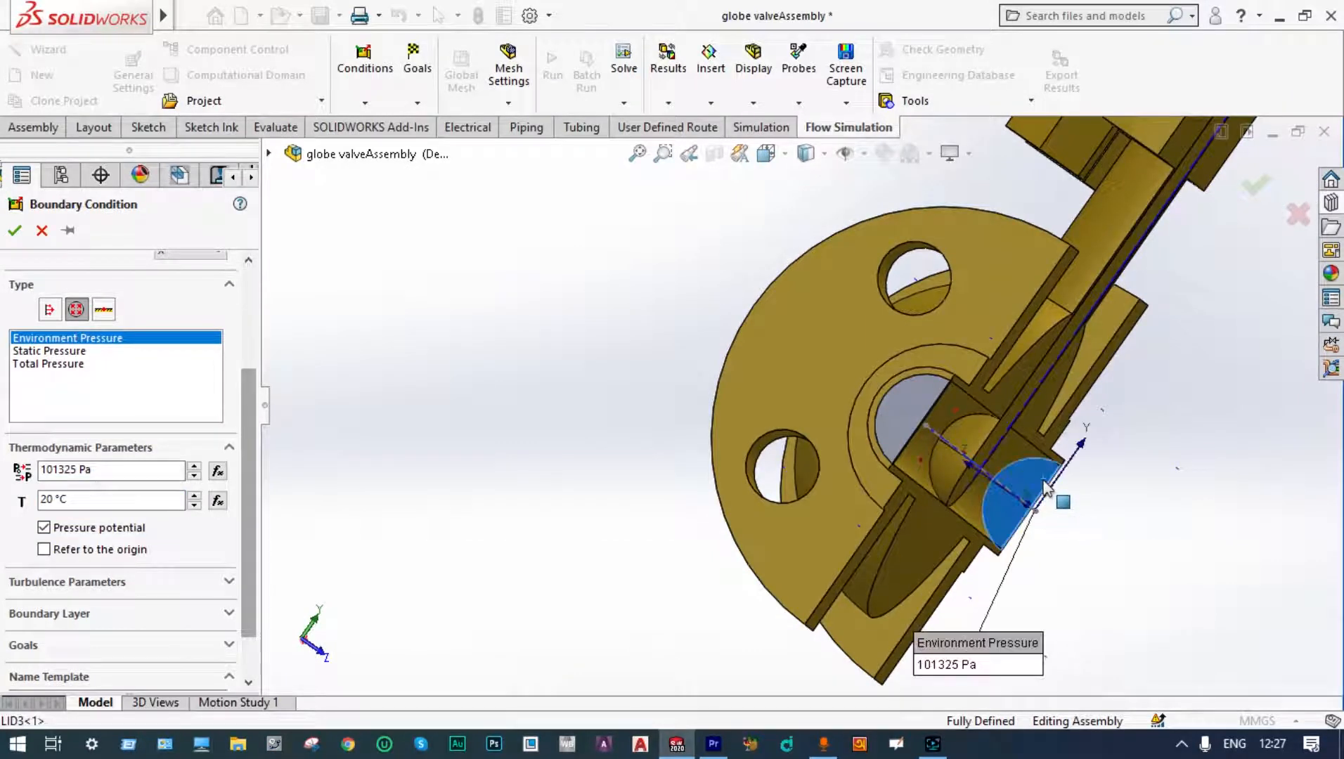
click(15, 230)
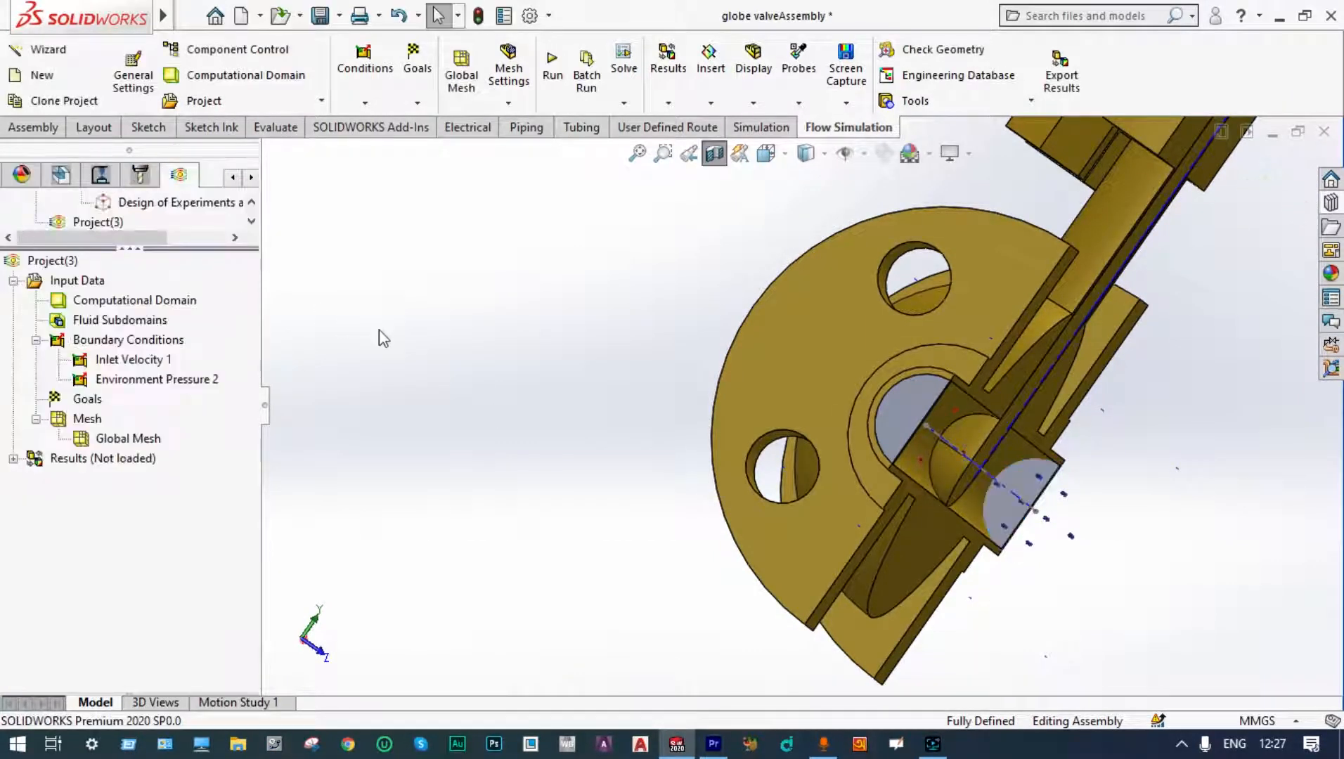
Step: Insert surface goals for average fluid temperature and average velocity on the outlet lid face
middle_drag(489, 330, 344, 330)
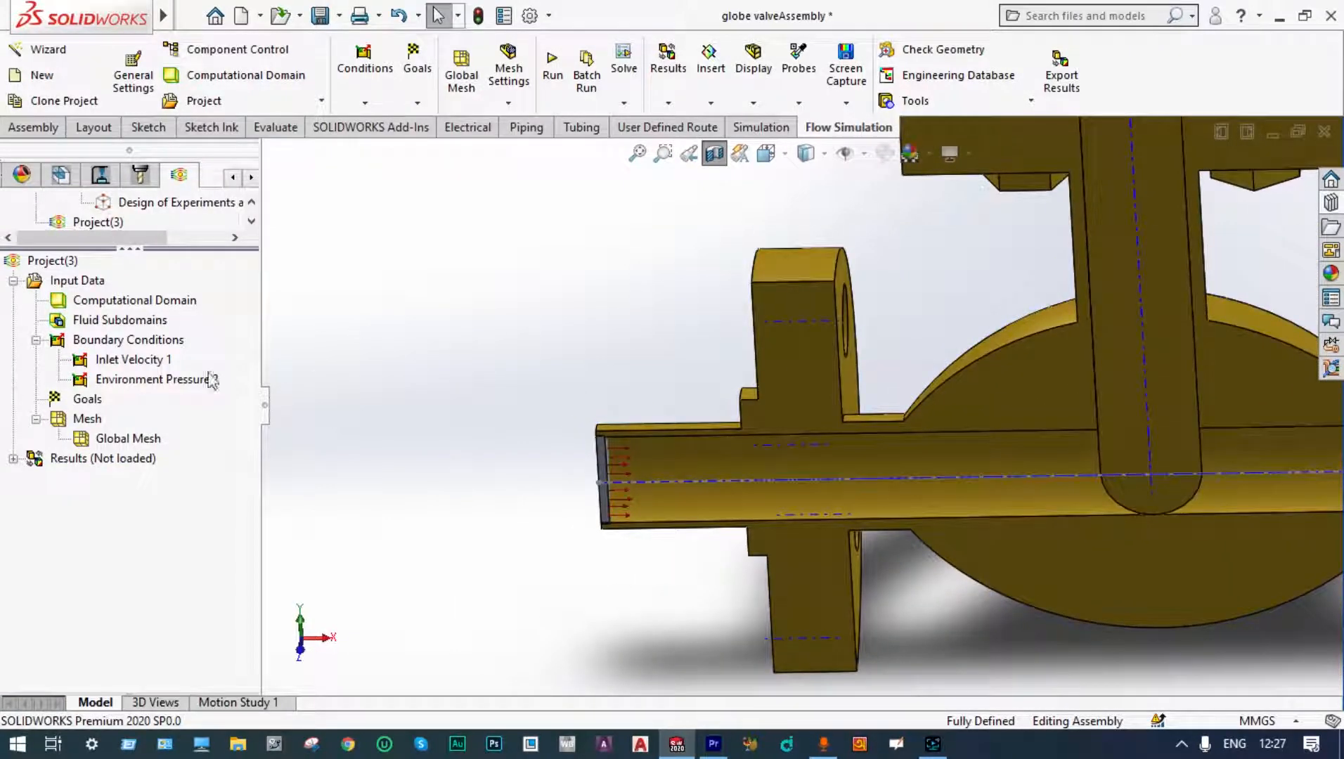
right_click(87, 404)
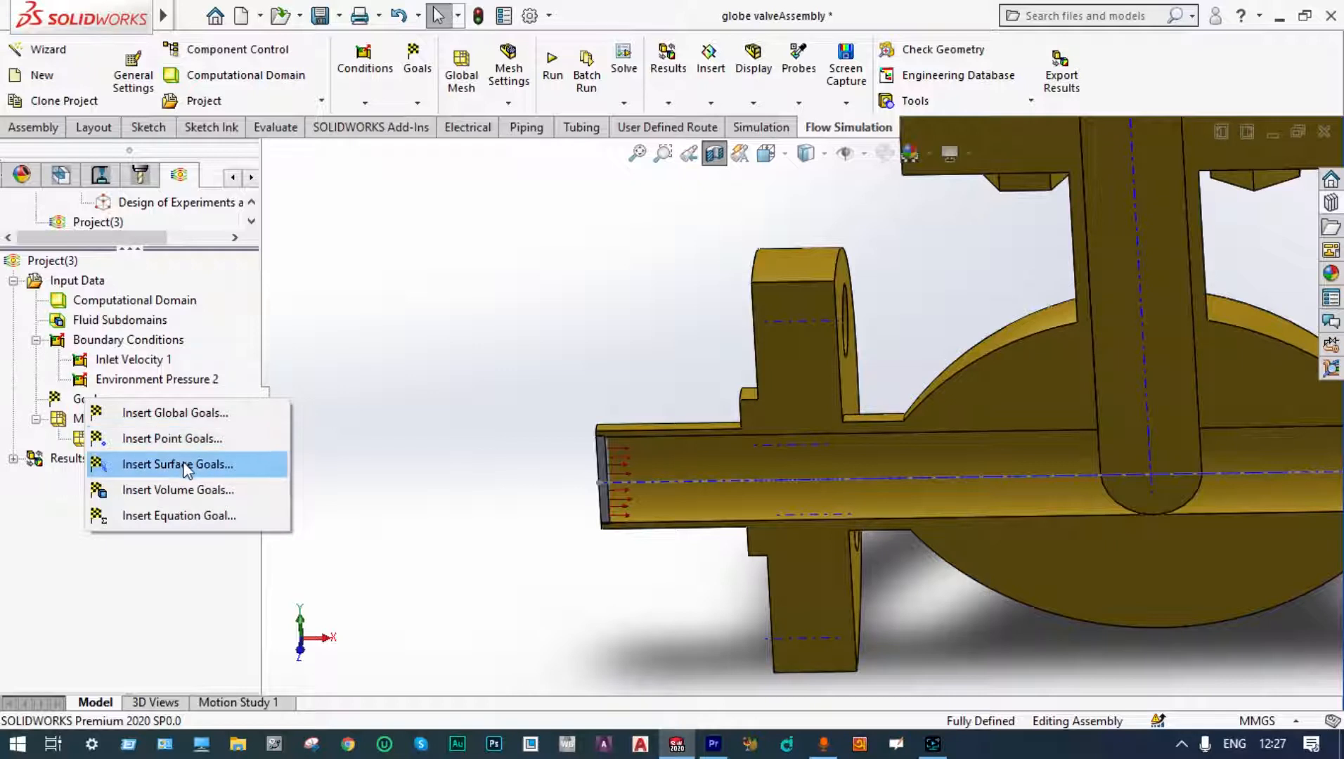
click(187, 466)
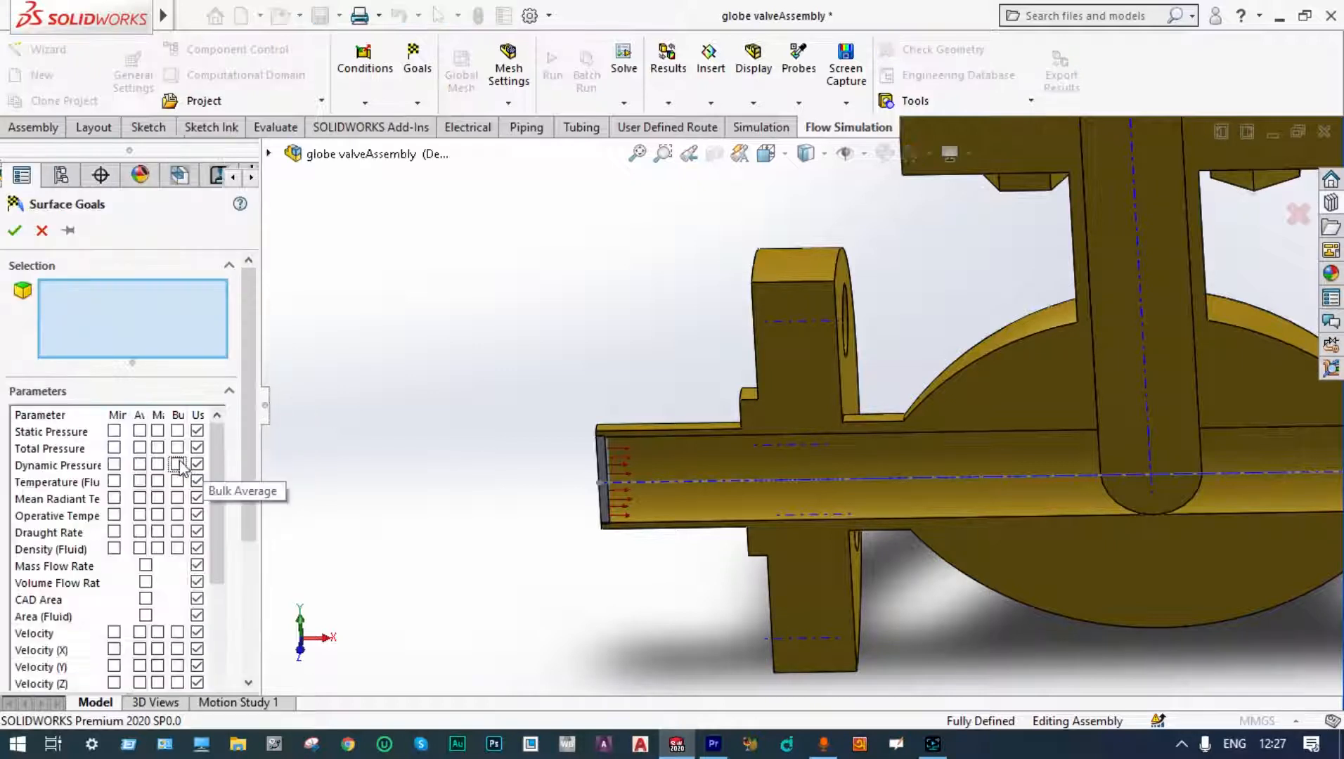
click(140, 482)
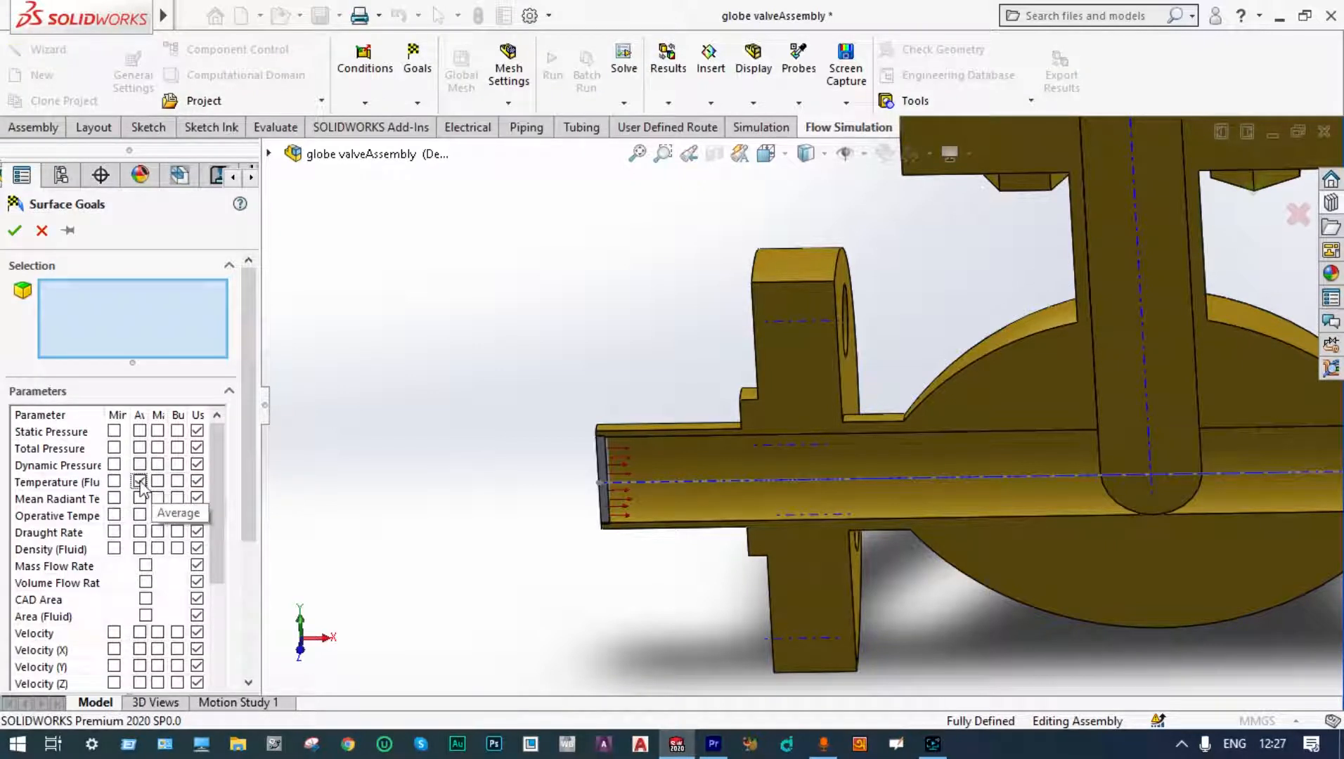
click(140, 634)
scroll(459, 388, up, 1)
middle_drag(459, 388, 872, 373)
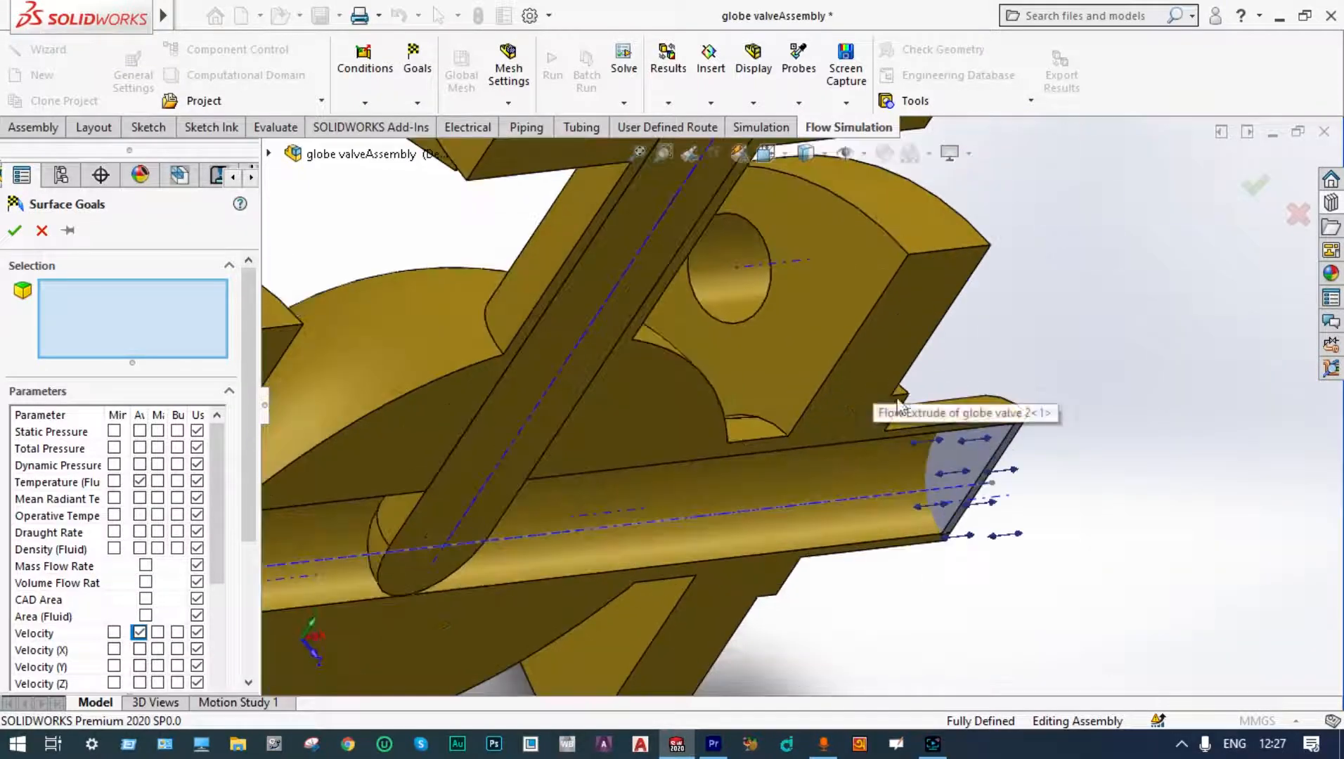
click(969, 467)
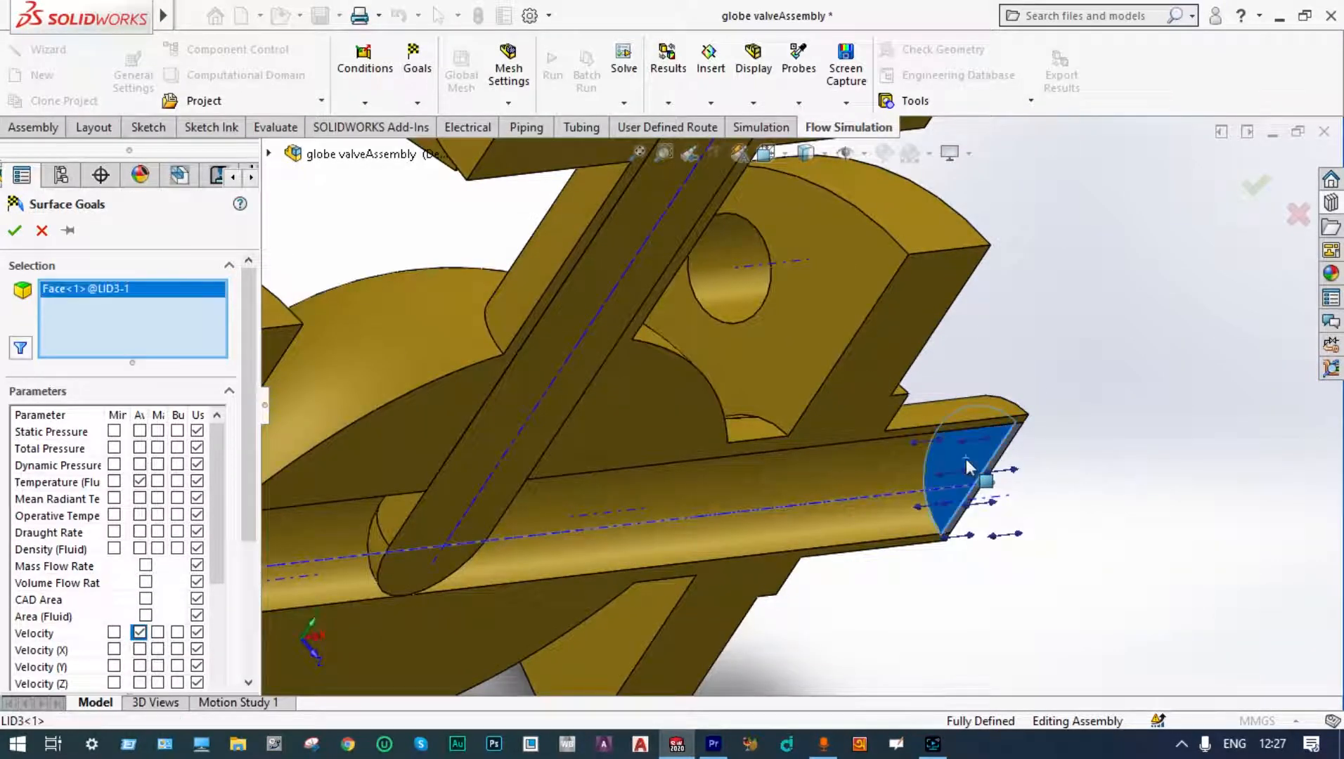
click(14, 232)
scroll(746, 306, up, 6)
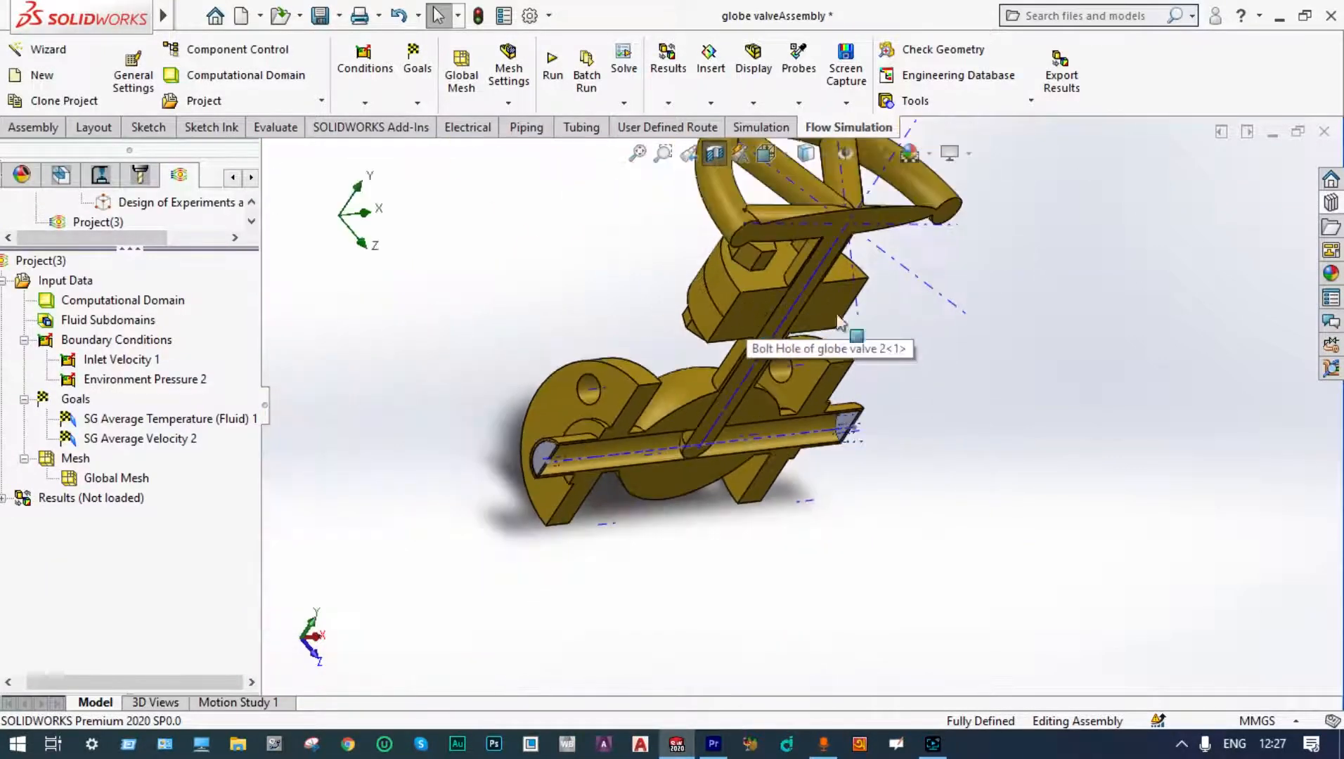
middle_drag(948, 333, 897, 246)
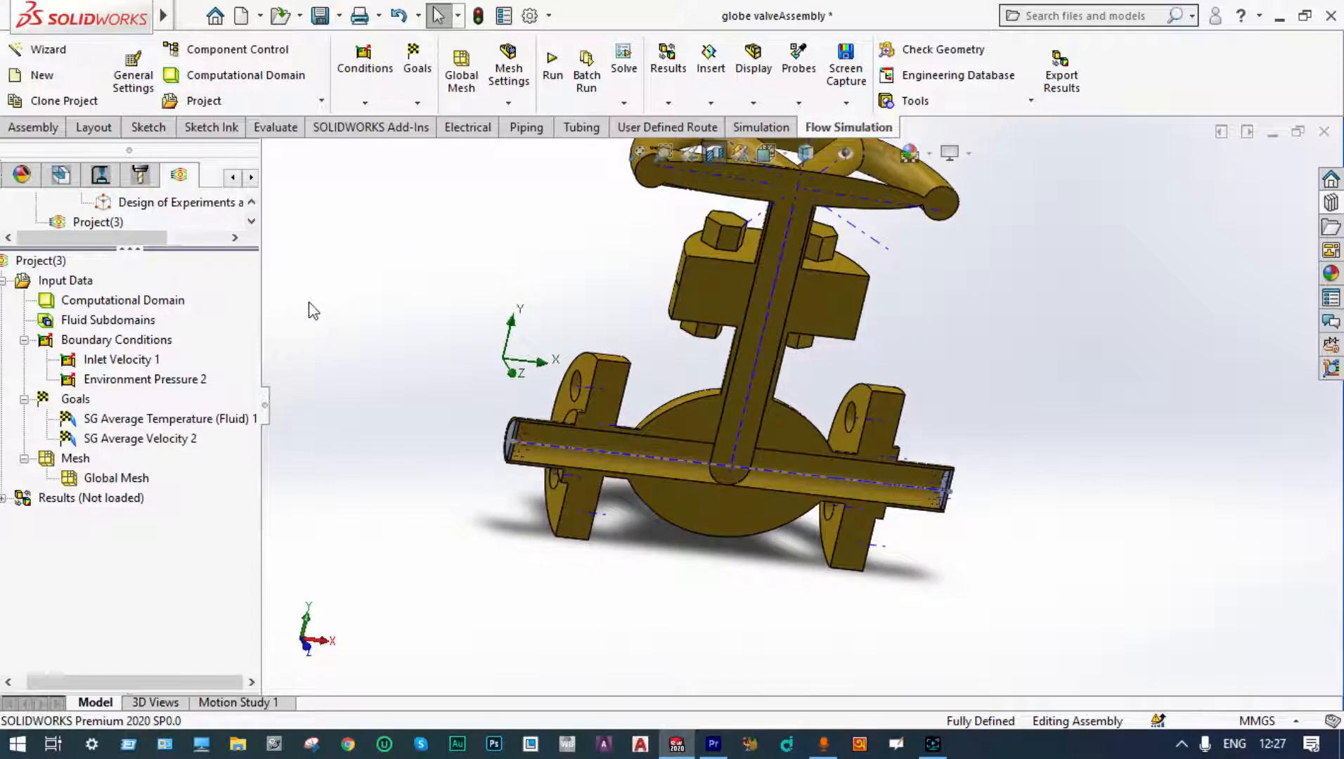
Step: Run the Flow Simulation calculation for the active project
key(f)
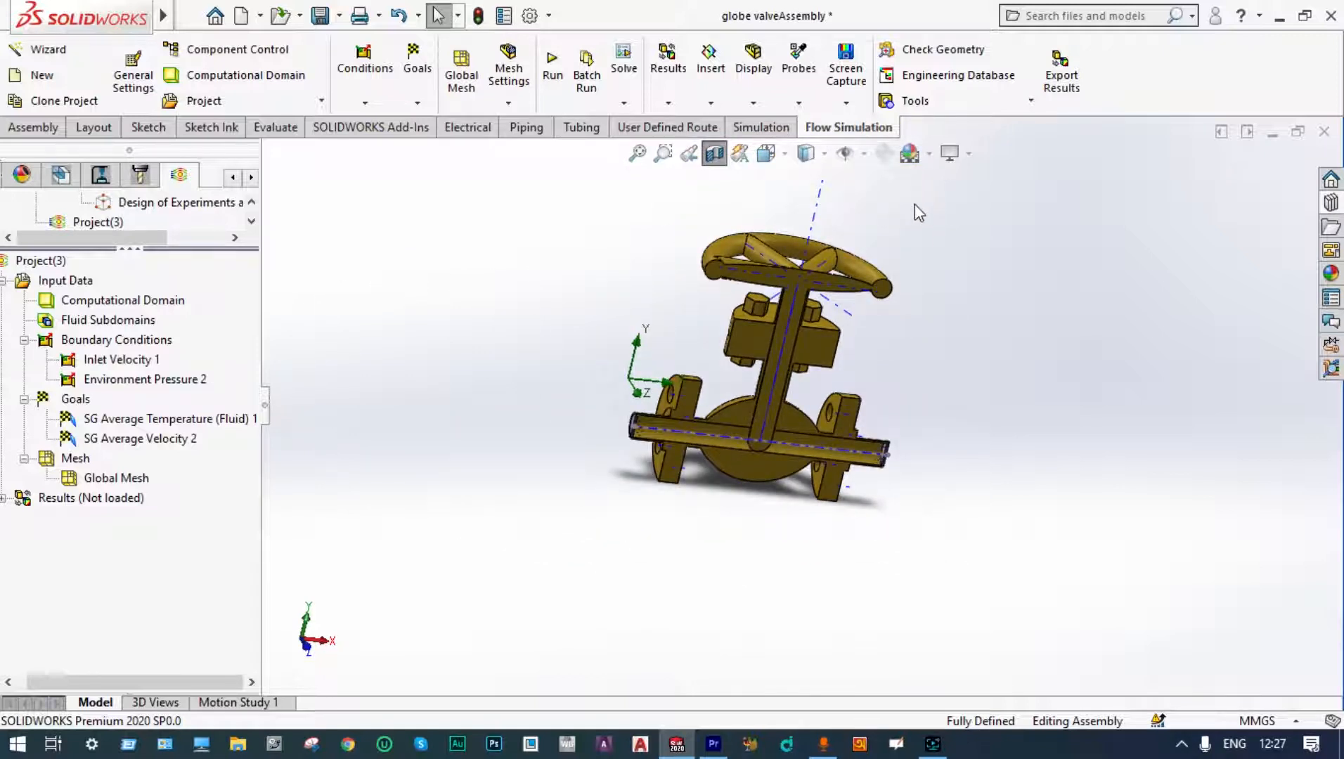
click(553, 70)
click(849, 265)
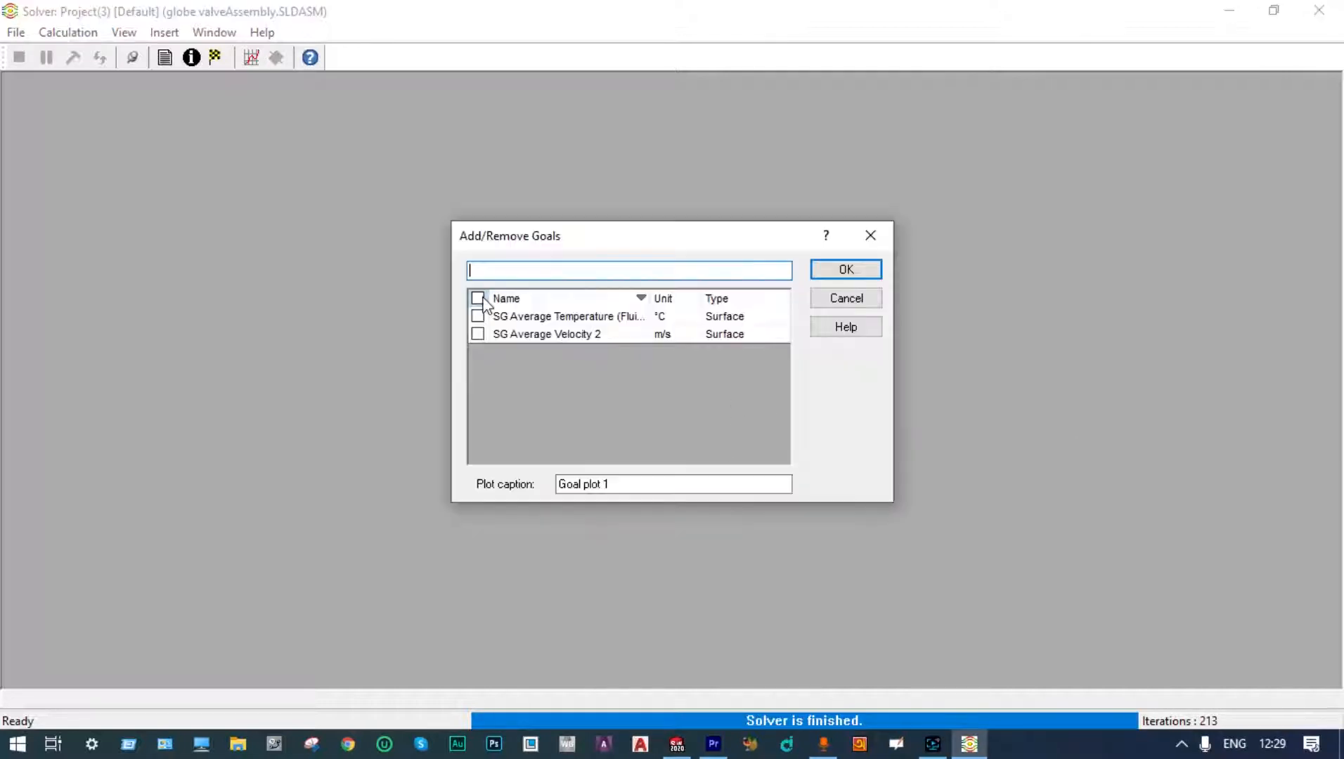
Step: Plot both surface goals in the solver, then close the goal plot and the solver window
click(479, 299)
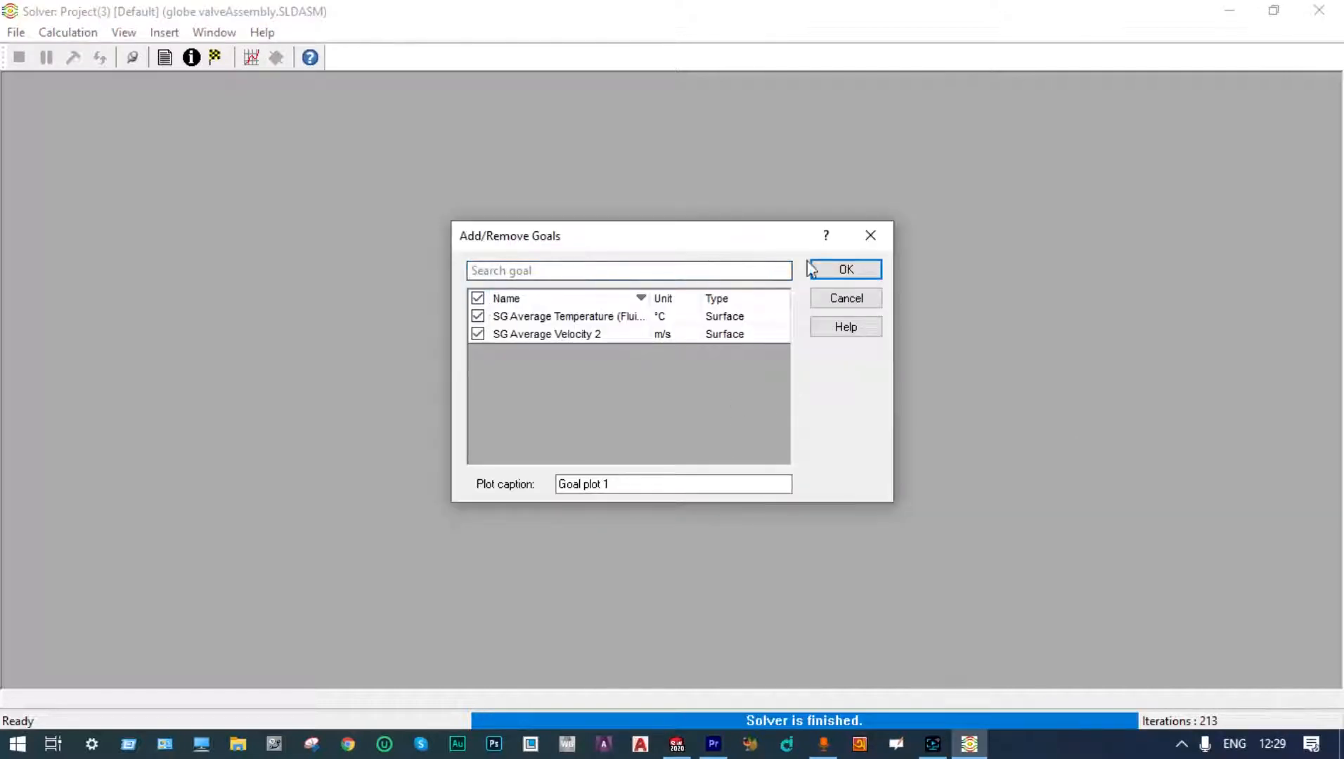
click(845, 270)
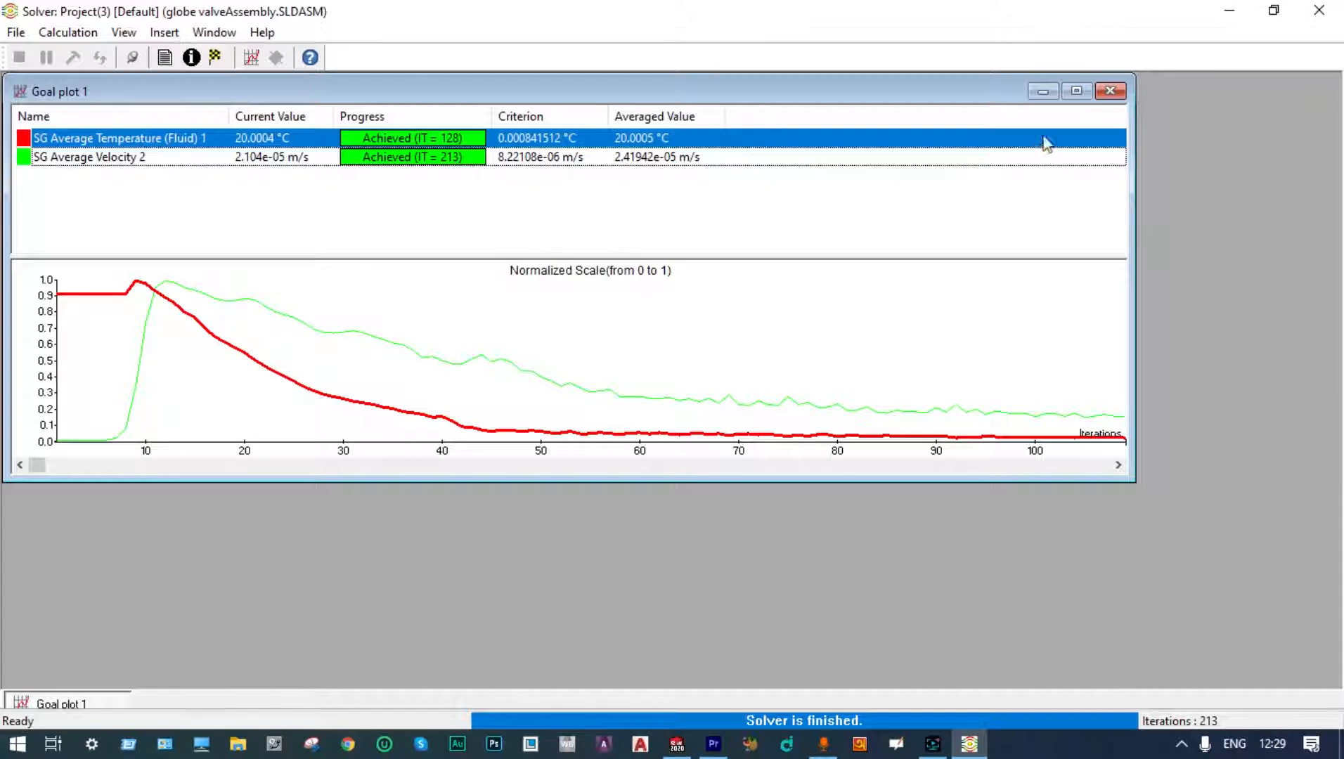
click(1109, 91)
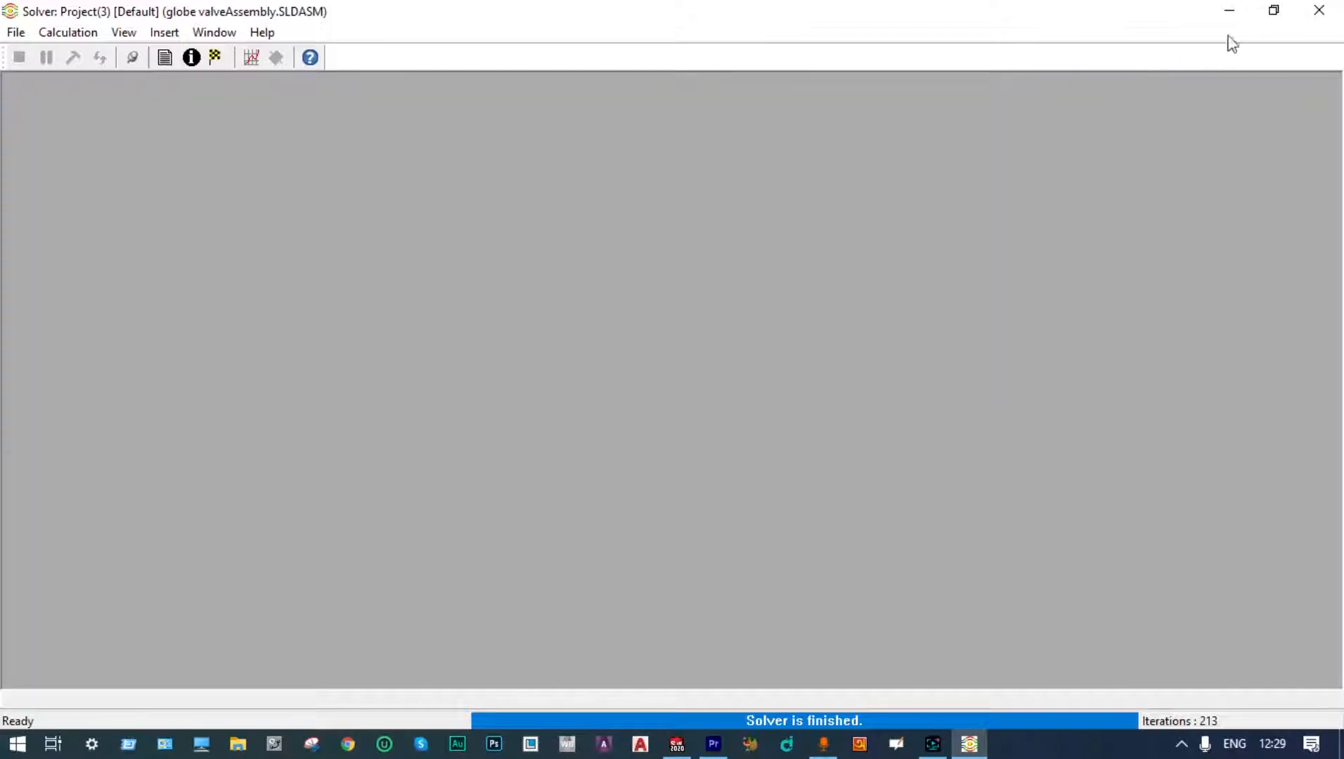
click(1319, 10)
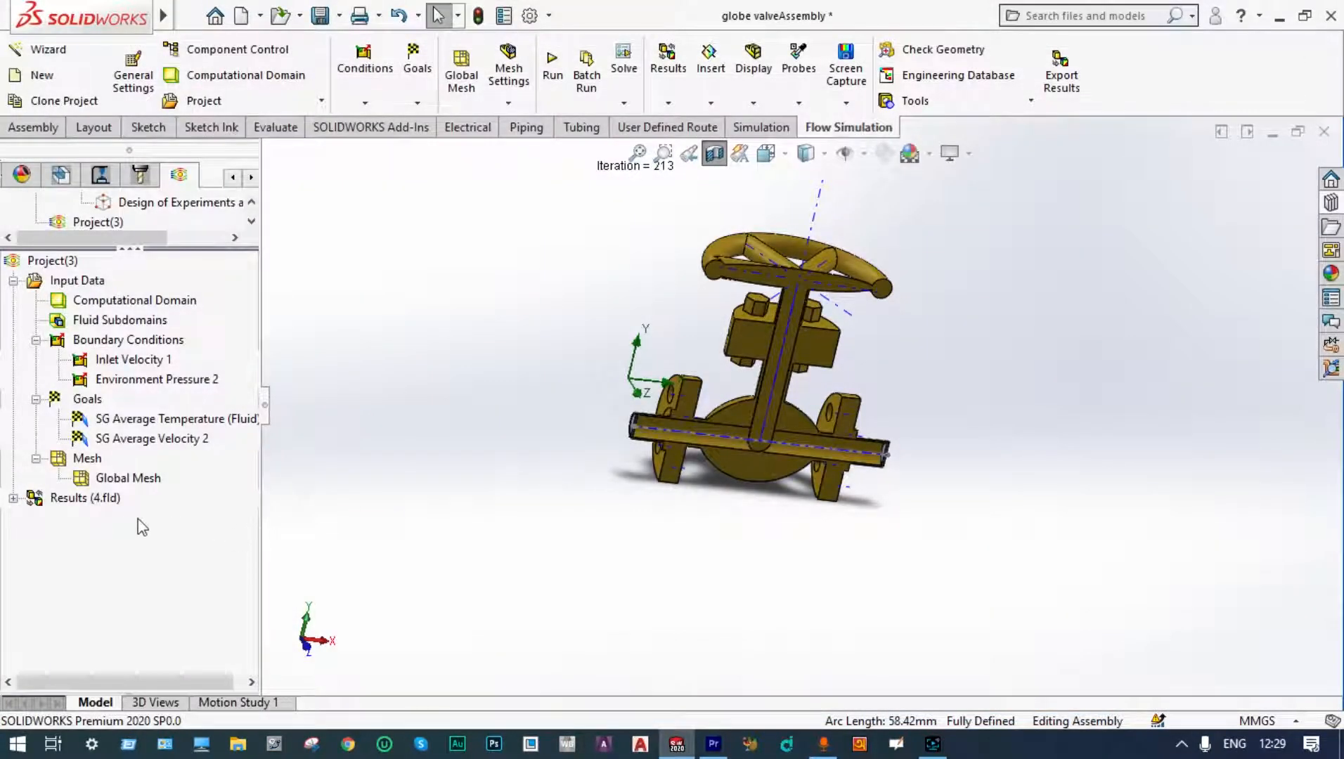
Step: Insert a Flow Trajectories result and set the number of starting points to 100
click(14, 497)
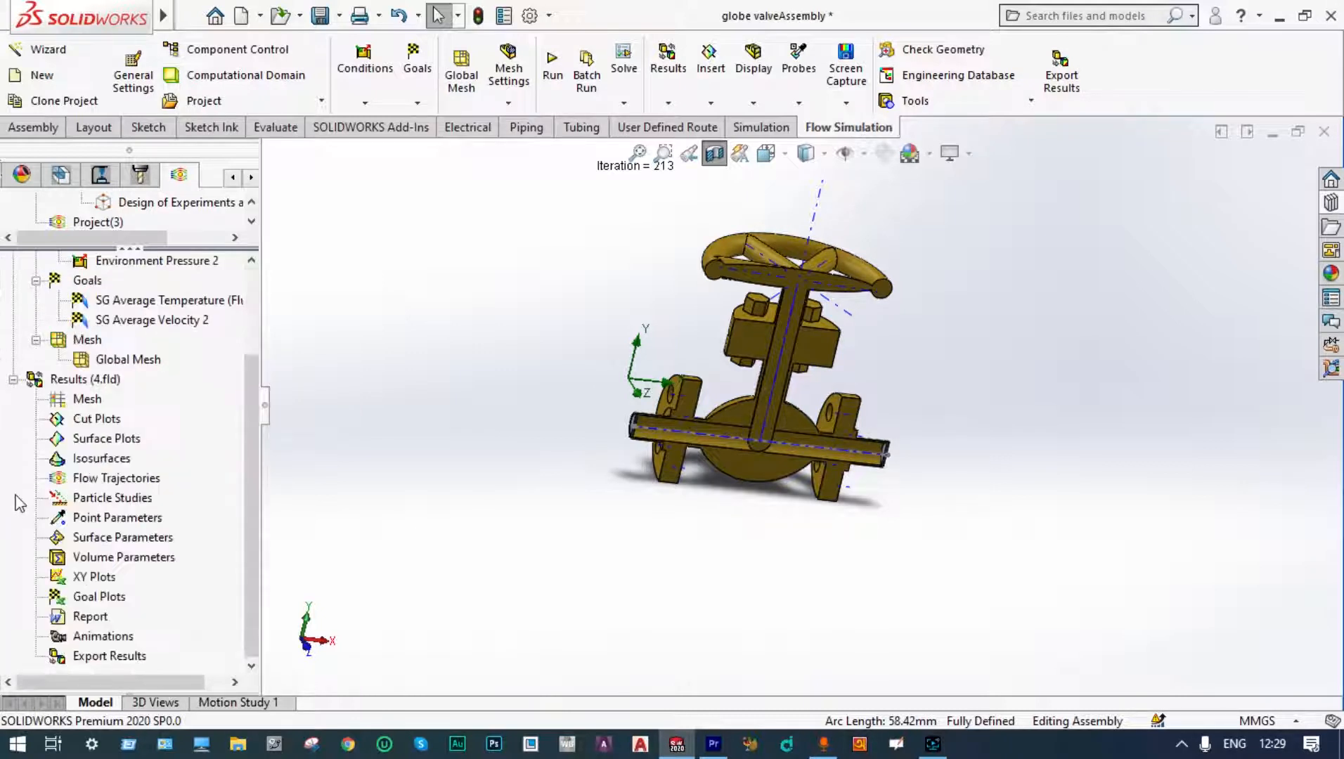
click(131, 484)
right_click(132, 483)
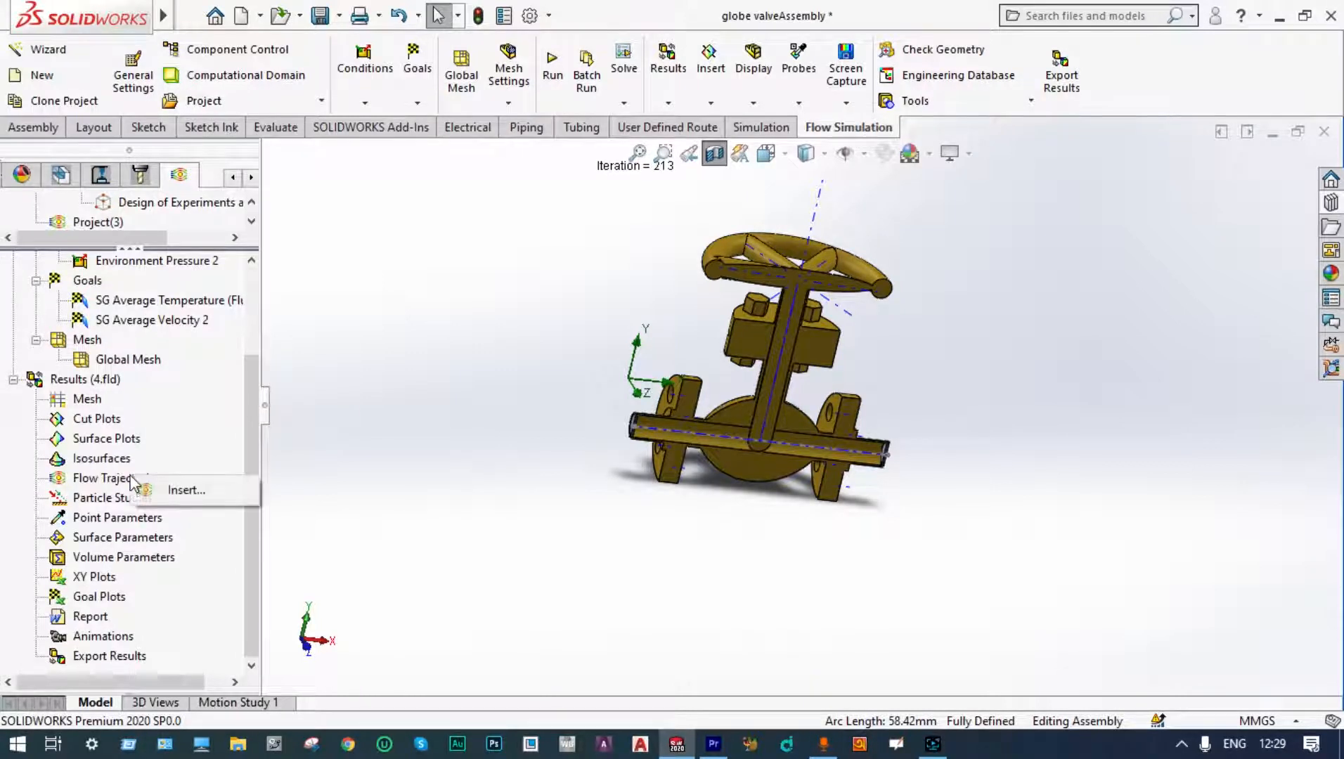
click(174, 490)
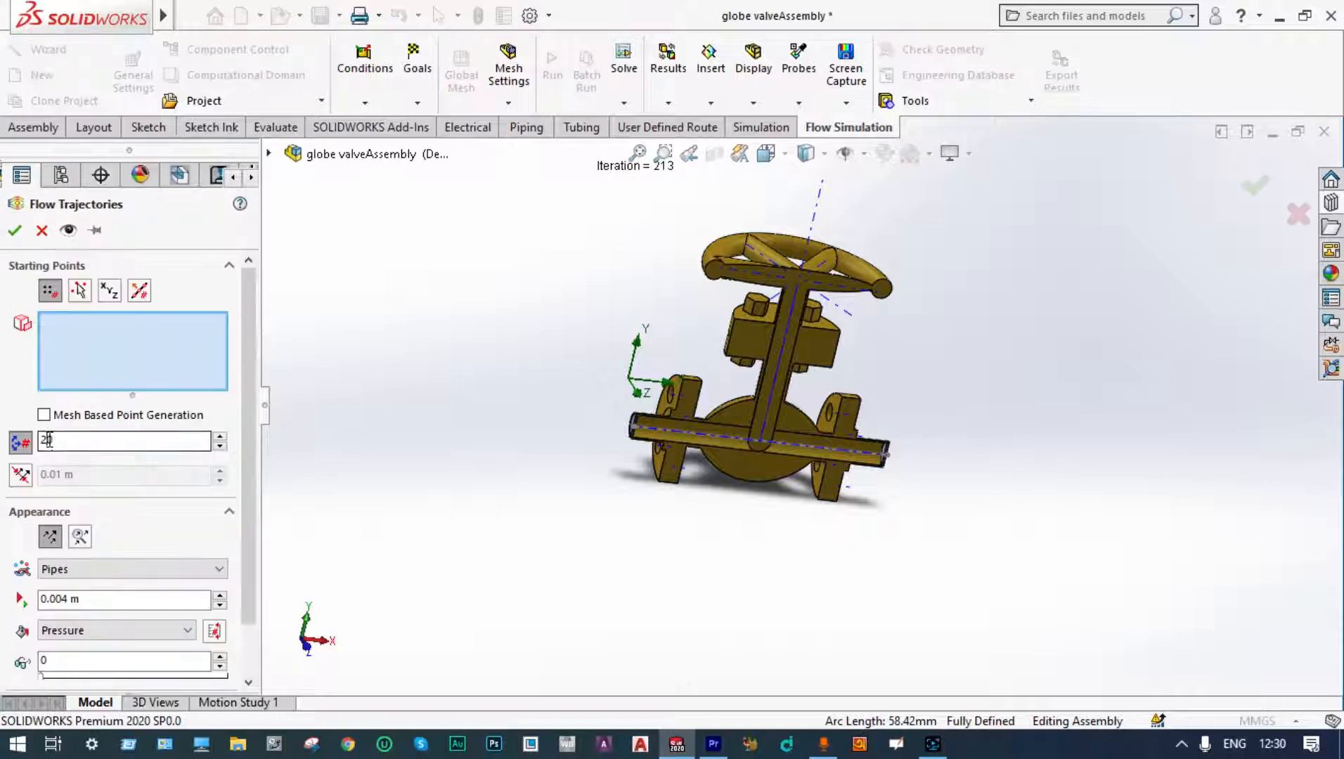
click(49, 441)
text(100)
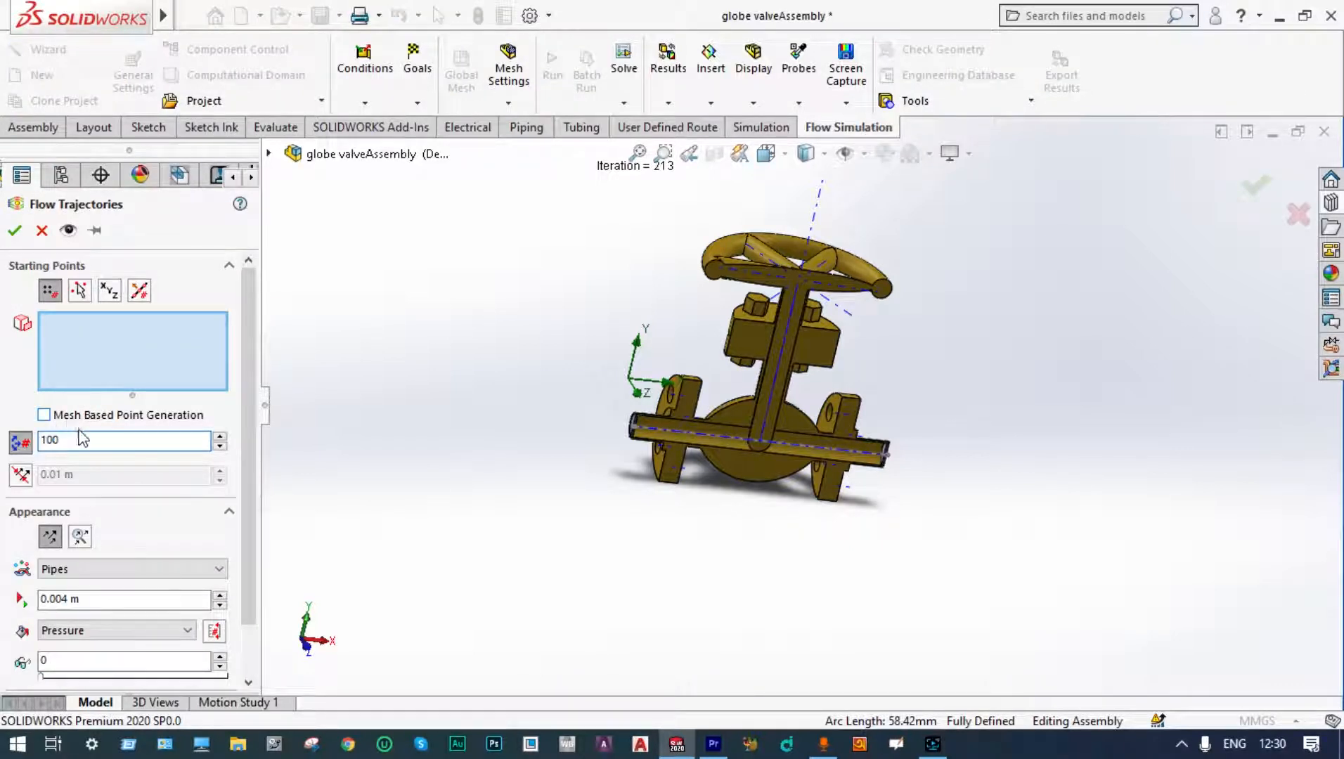
Step: Draw the trajectories as arrows starting from the inner faces of both lids, and accept the plot
click(222, 570)
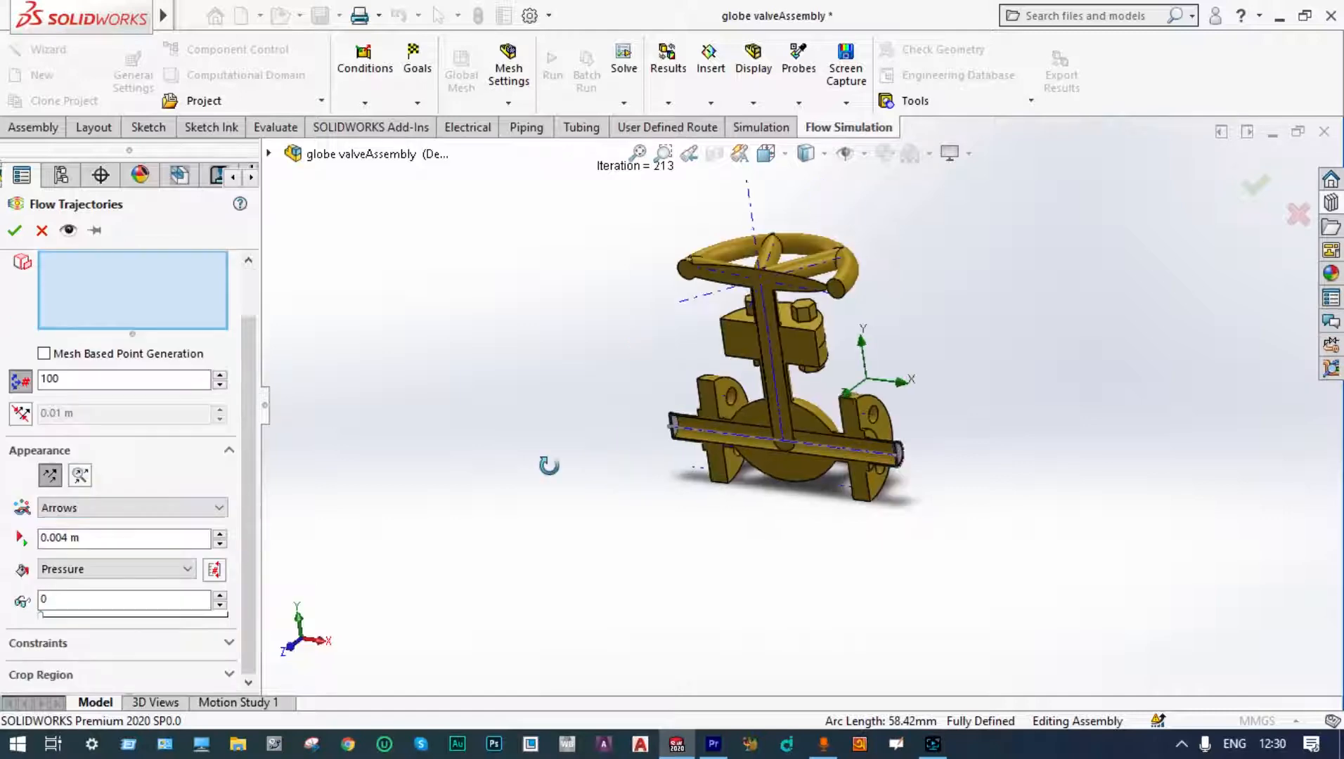
middle_drag(549, 465, 539, 455)
scroll(725, 422, down, 6)
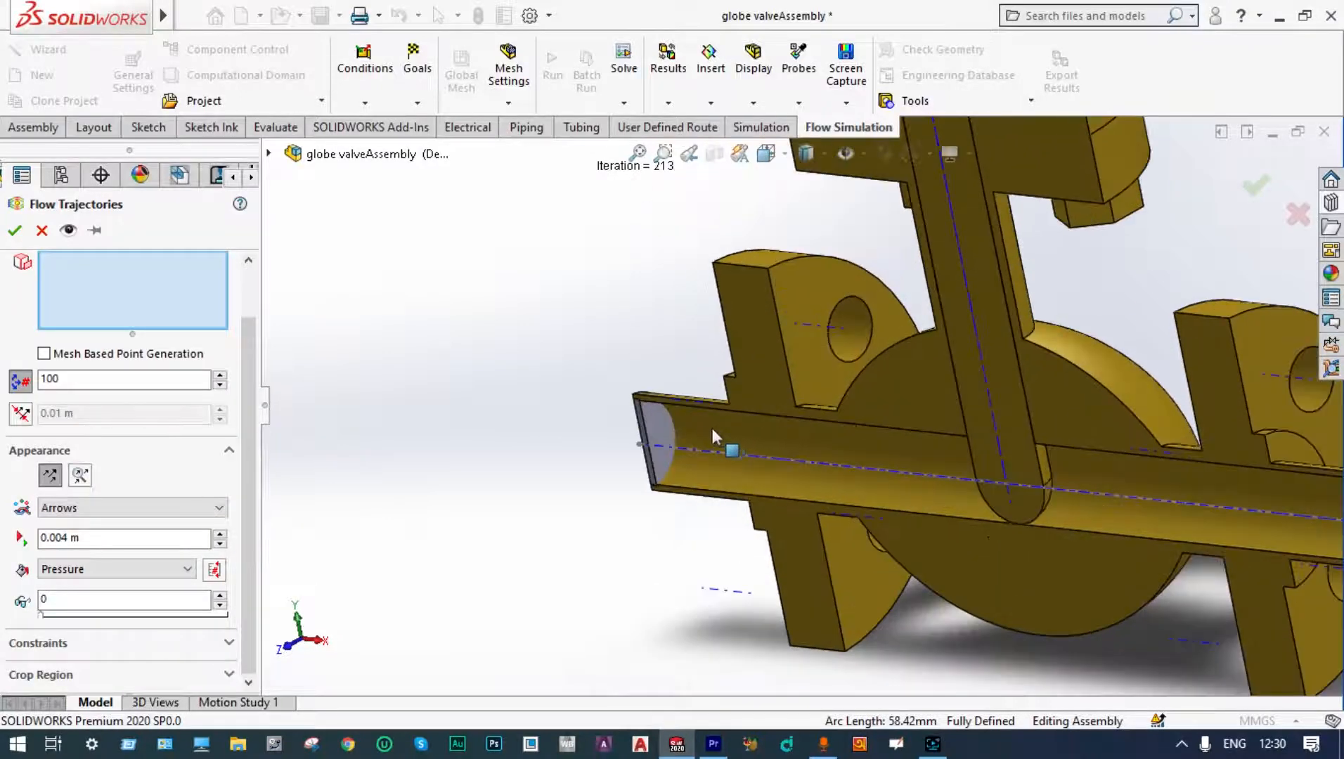
click(667, 427)
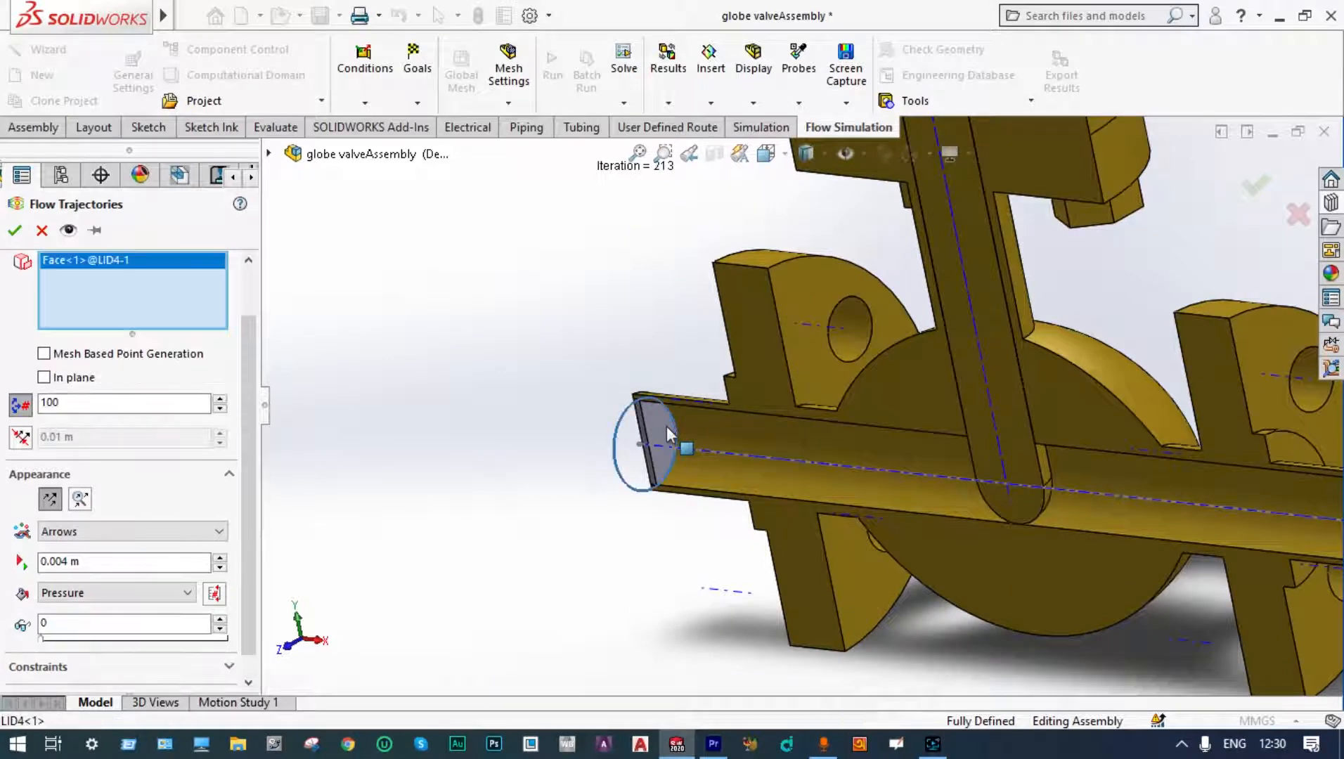
scroll(667, 426, up, 5)
middle_drag(667, 426, 786, 495)
scroll(867, 449, down, 6)
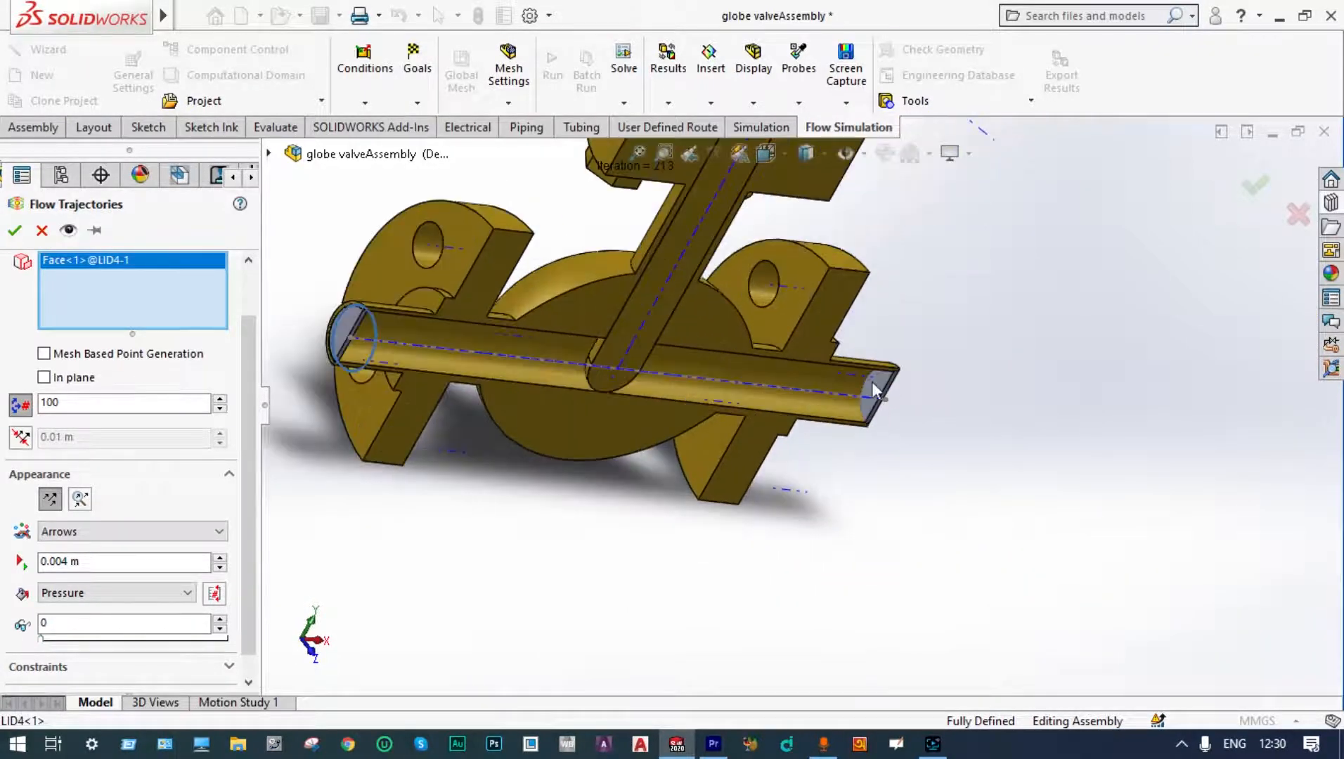
click(875, 390)
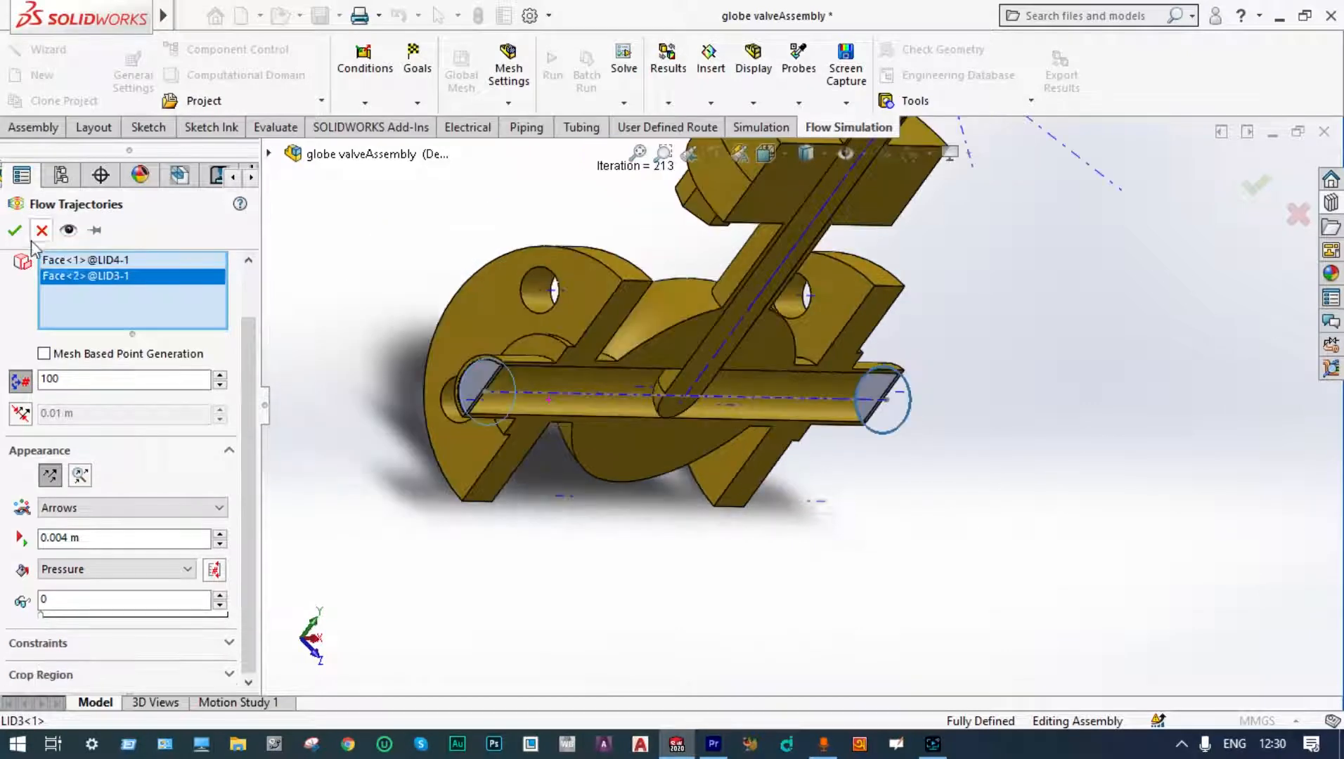
click(14, 231)
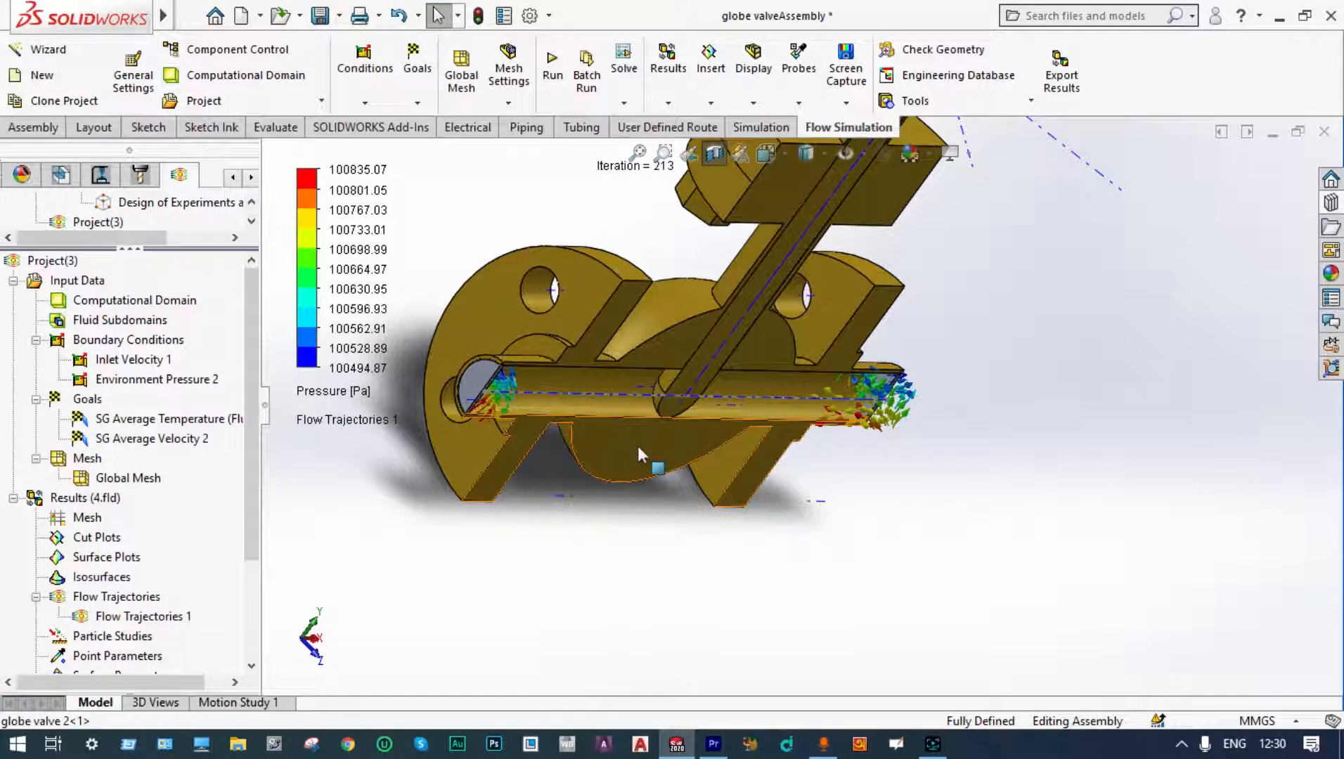
Step: Examine the flow trajectories and cut plot along the valve pipe from the front view
middle_drag(637, 445, 653, 387)
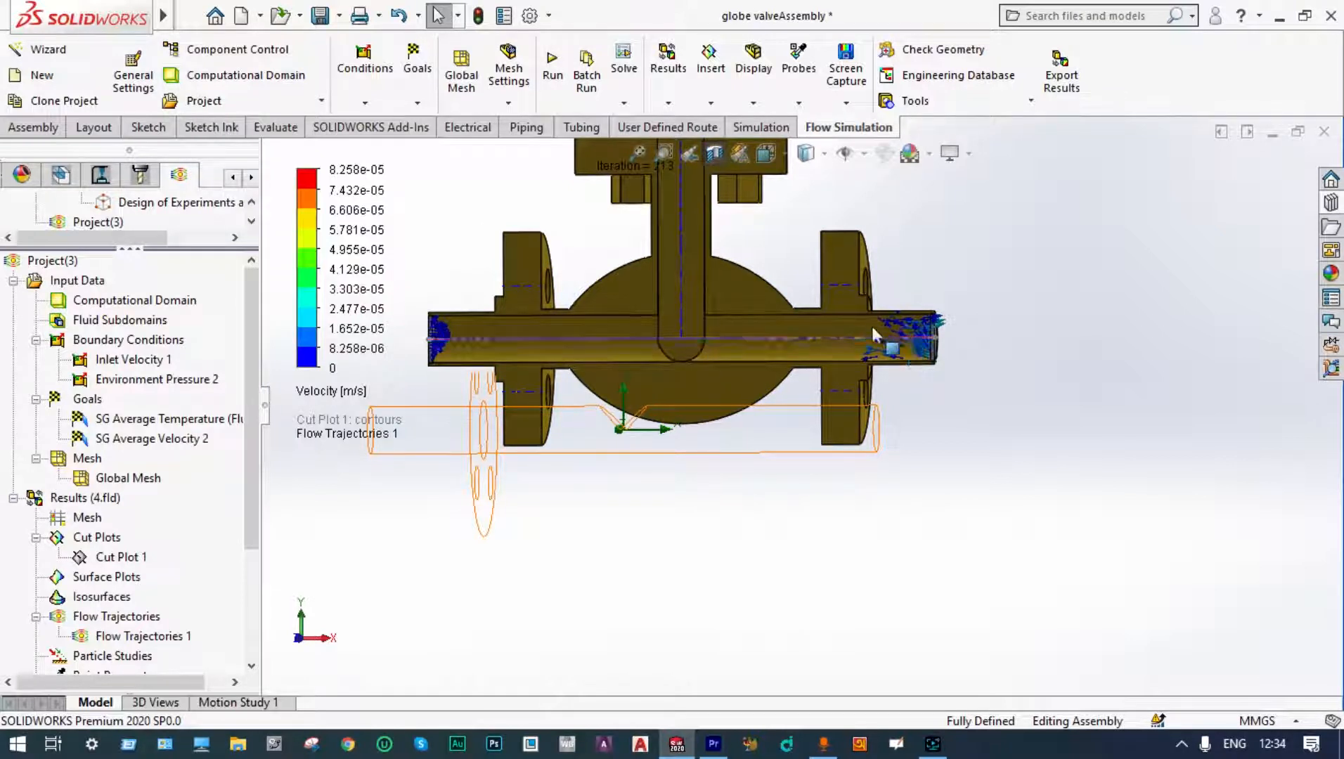
scroll(857, 324, down, 3)
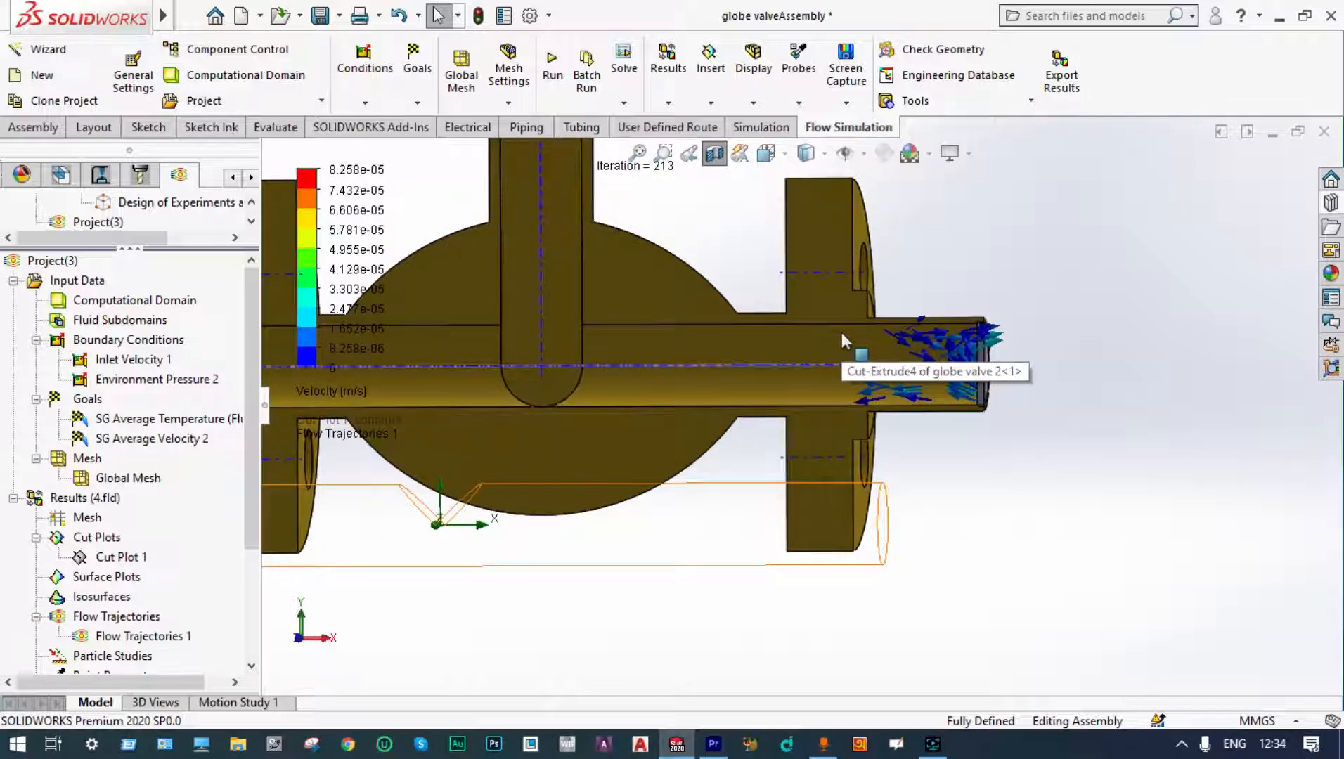
scroll(840, 329, up, 3)
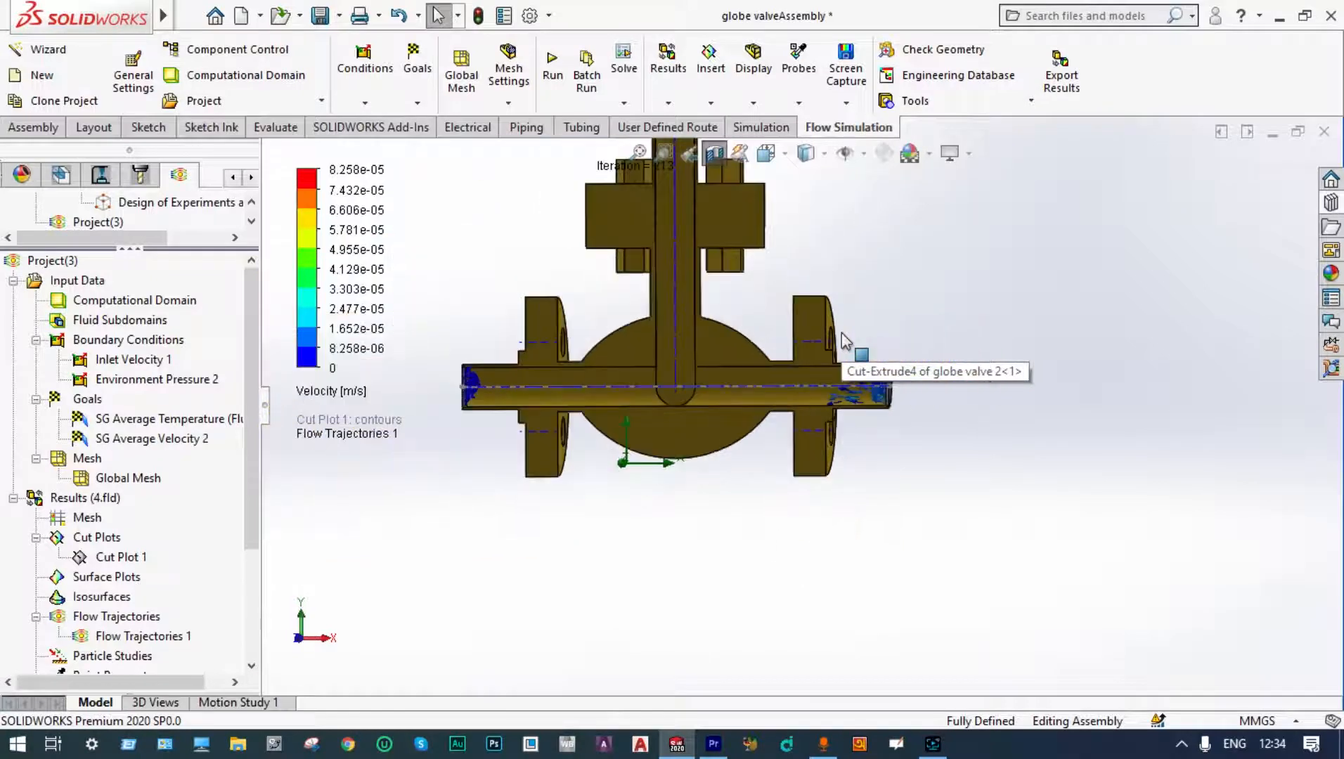
scroll(874, 374, down, 2)
scroll(854, 379, down, 2)
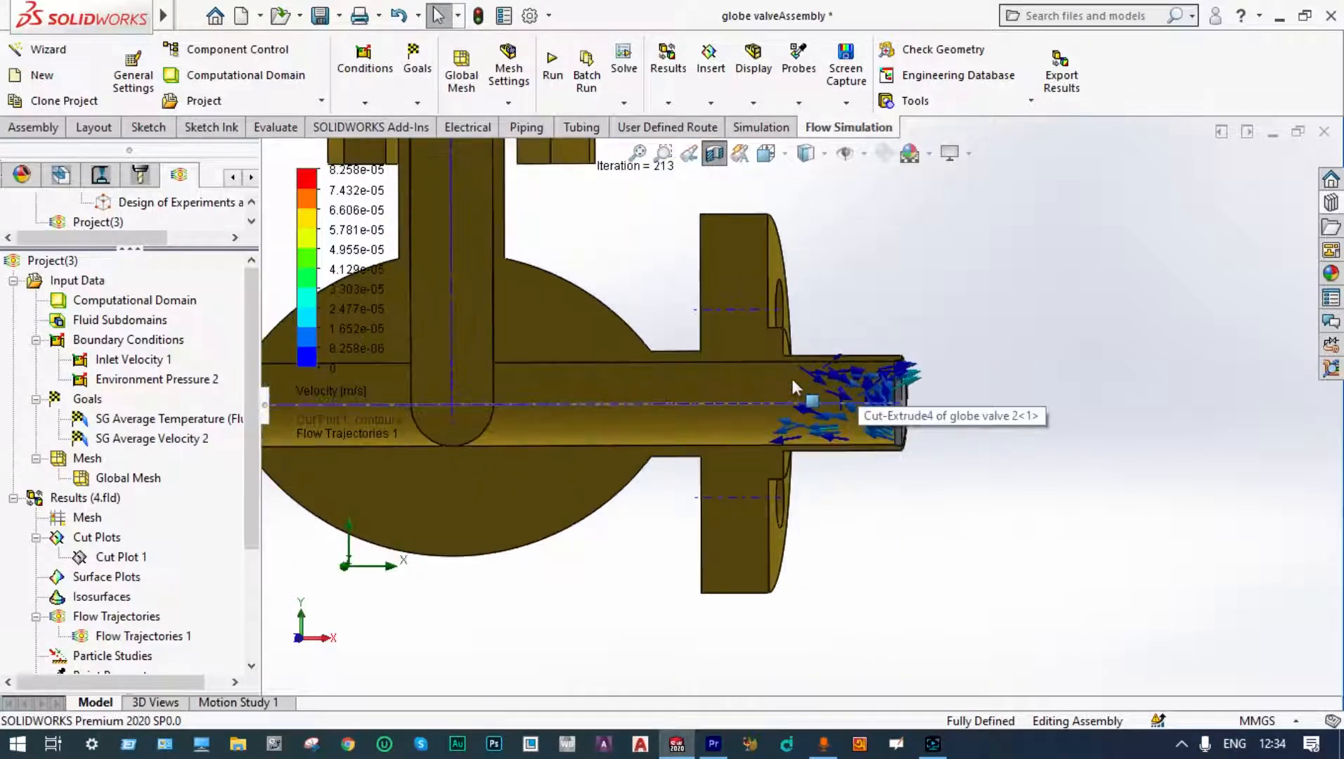
scroll(791, 375, up, 3)
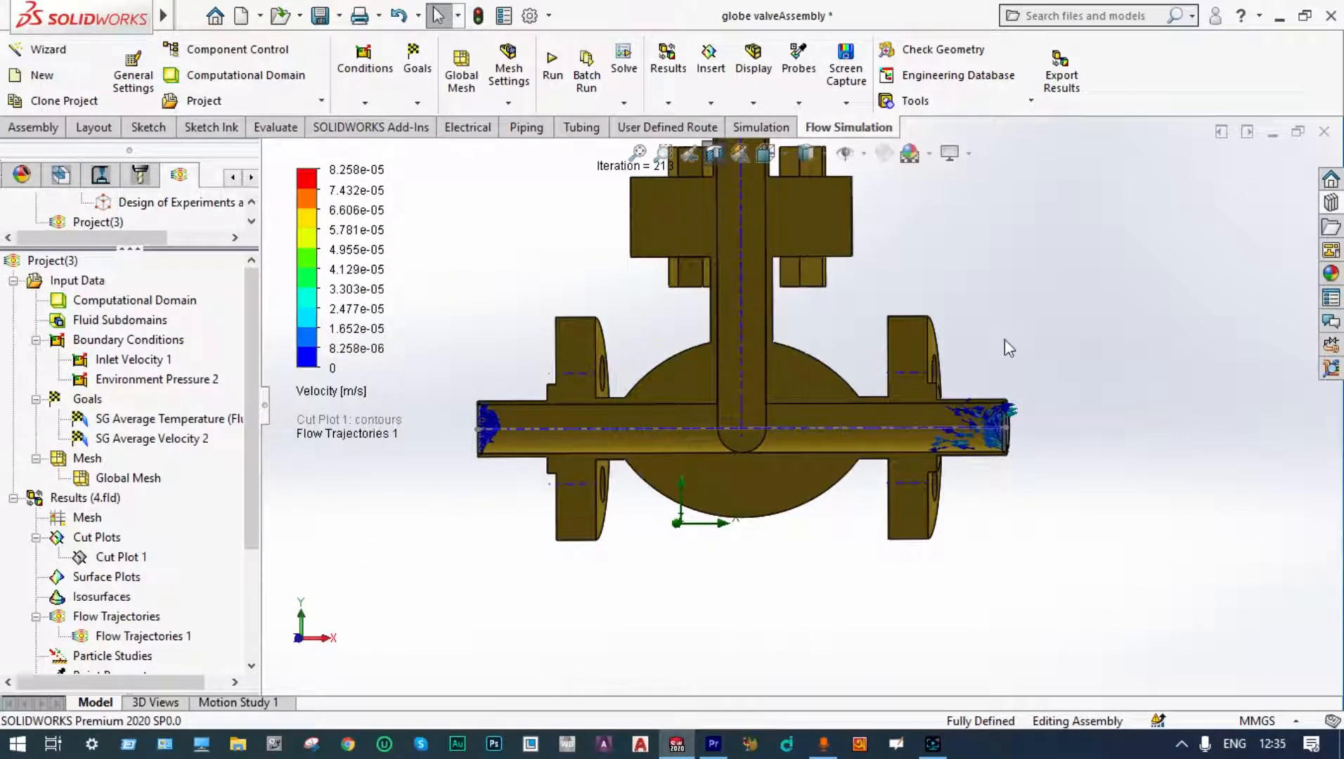
scroll(742, 357, down, 2)
scroll(843, 495, up, 4)
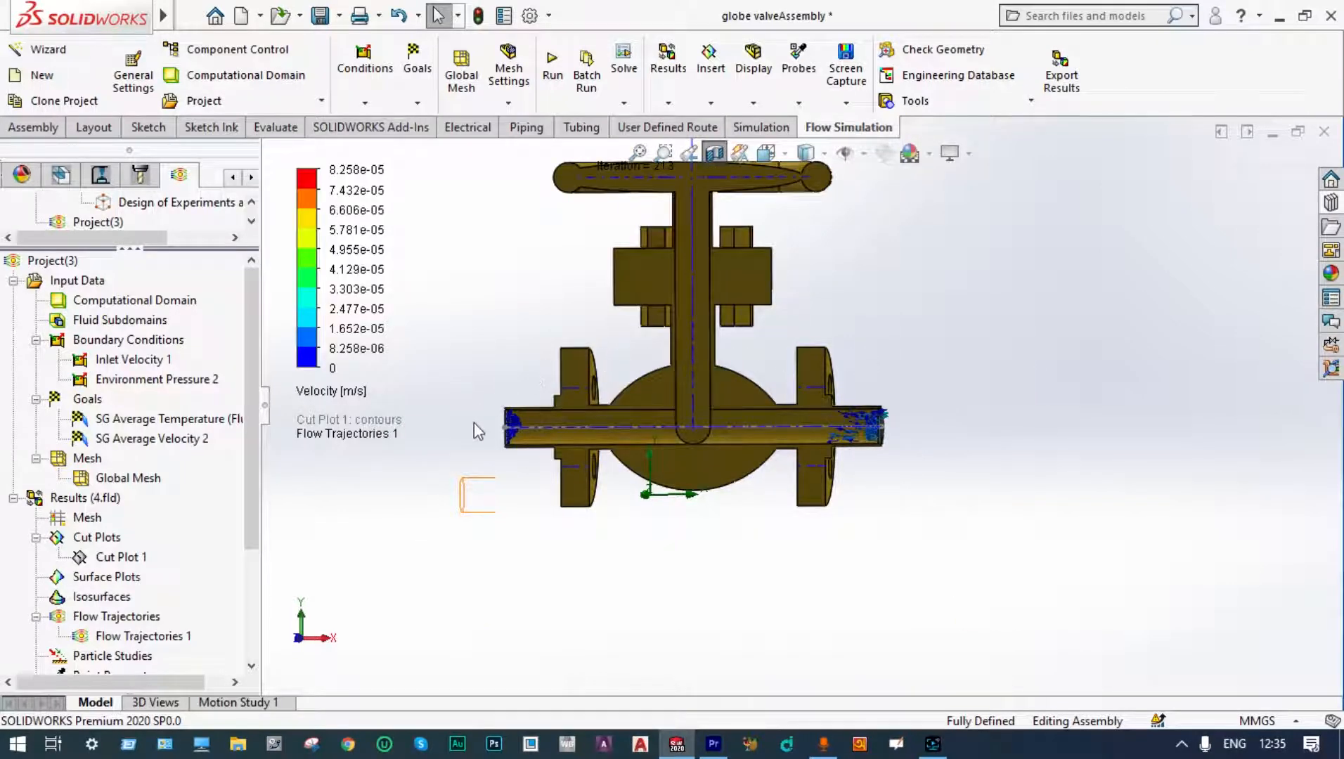
scroll(474, 422, down, 2)
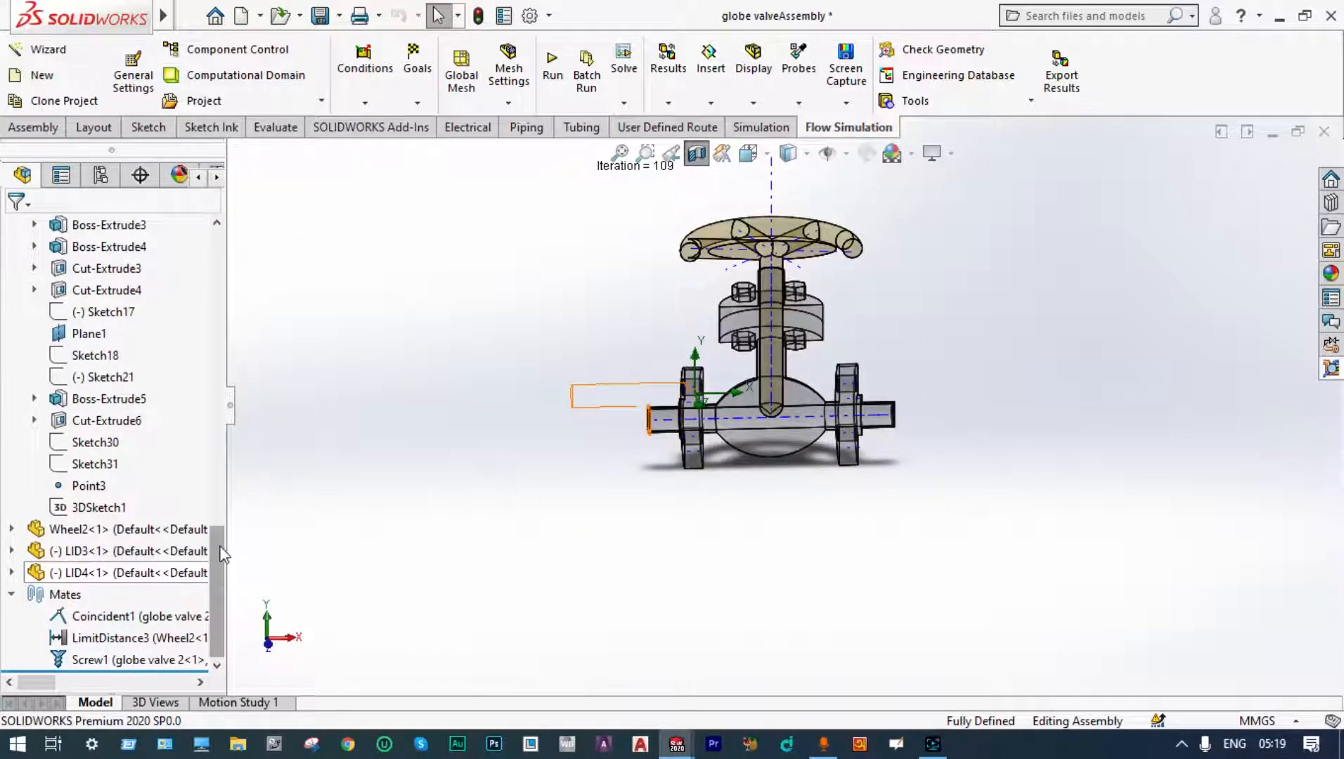
Step: Insert an XY Plot from the Flow Simulation results and select all parameters
drag(222, 555, 207, 602)
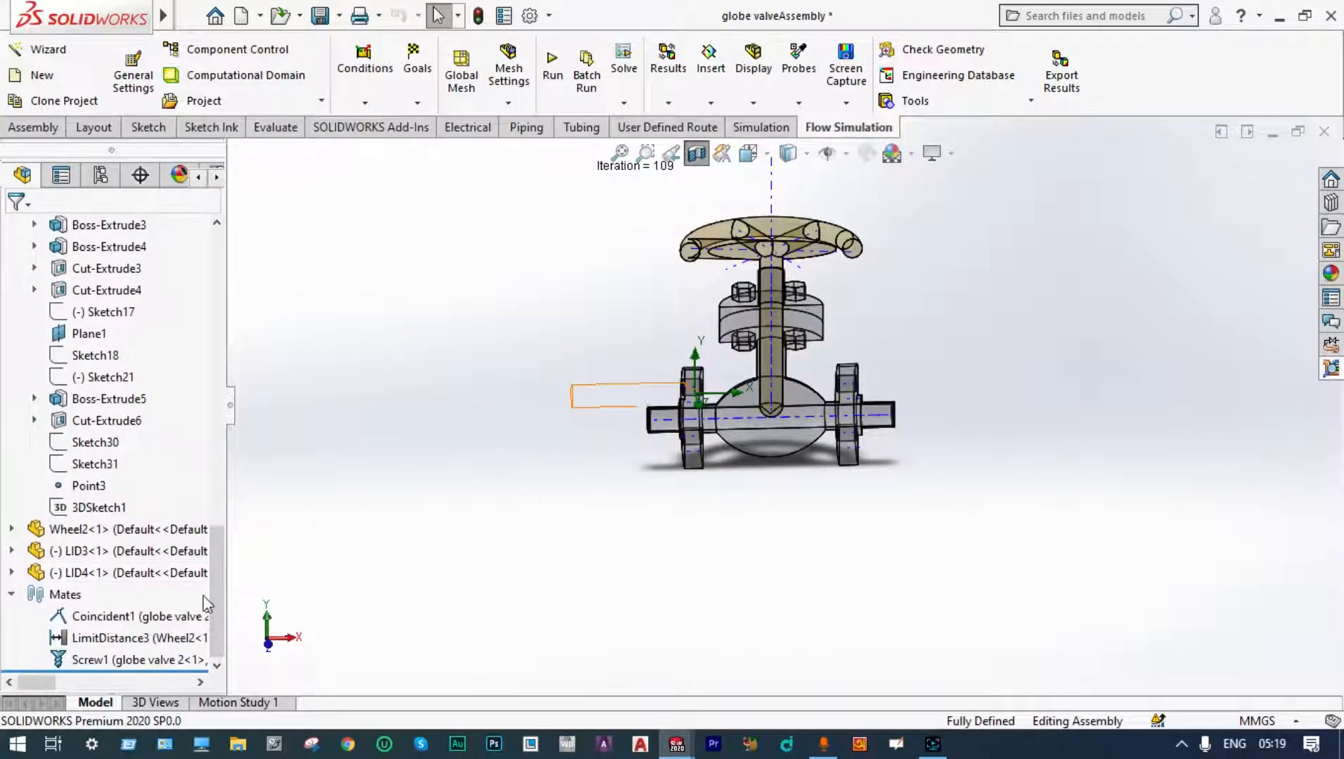
click(217, 178)
click(217, 177)
click(218, 177)
click(217, 177)
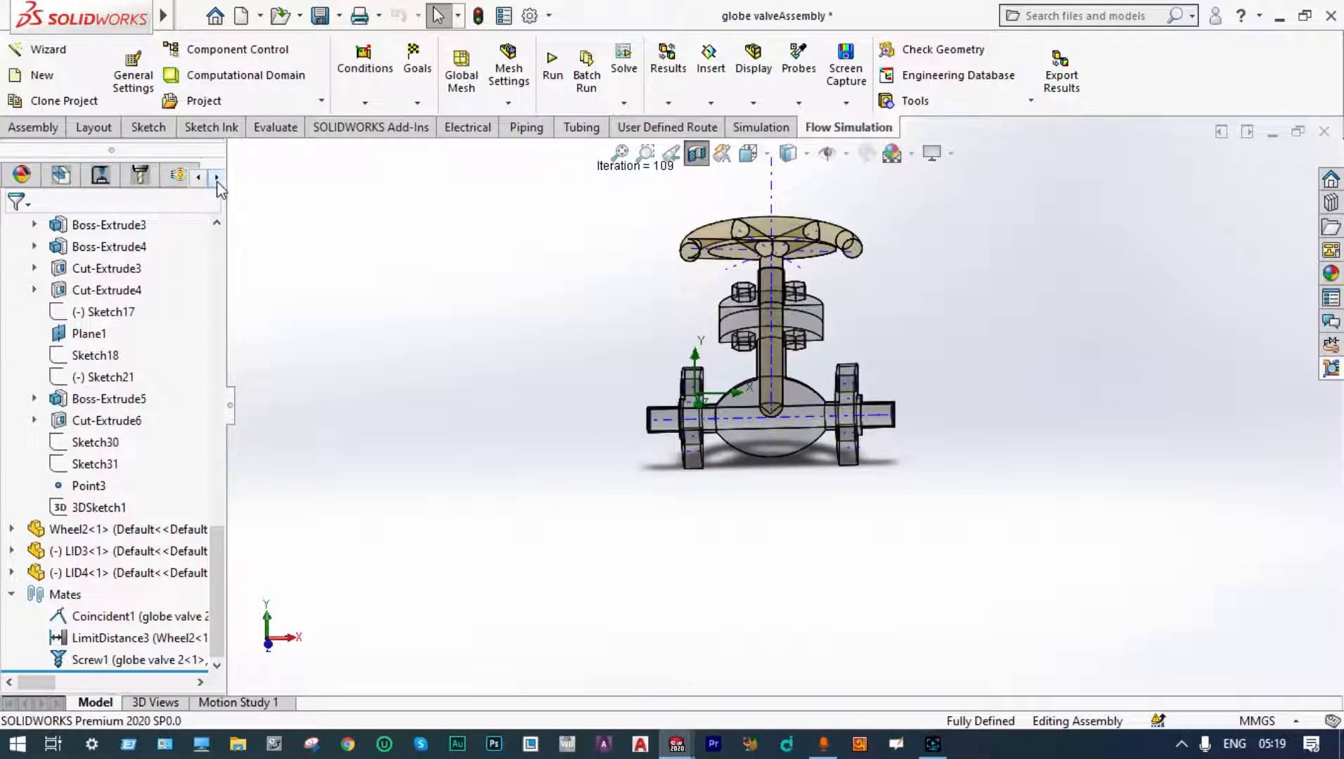
click(140, 175)
click(93, 577)
right_click(91, 582)
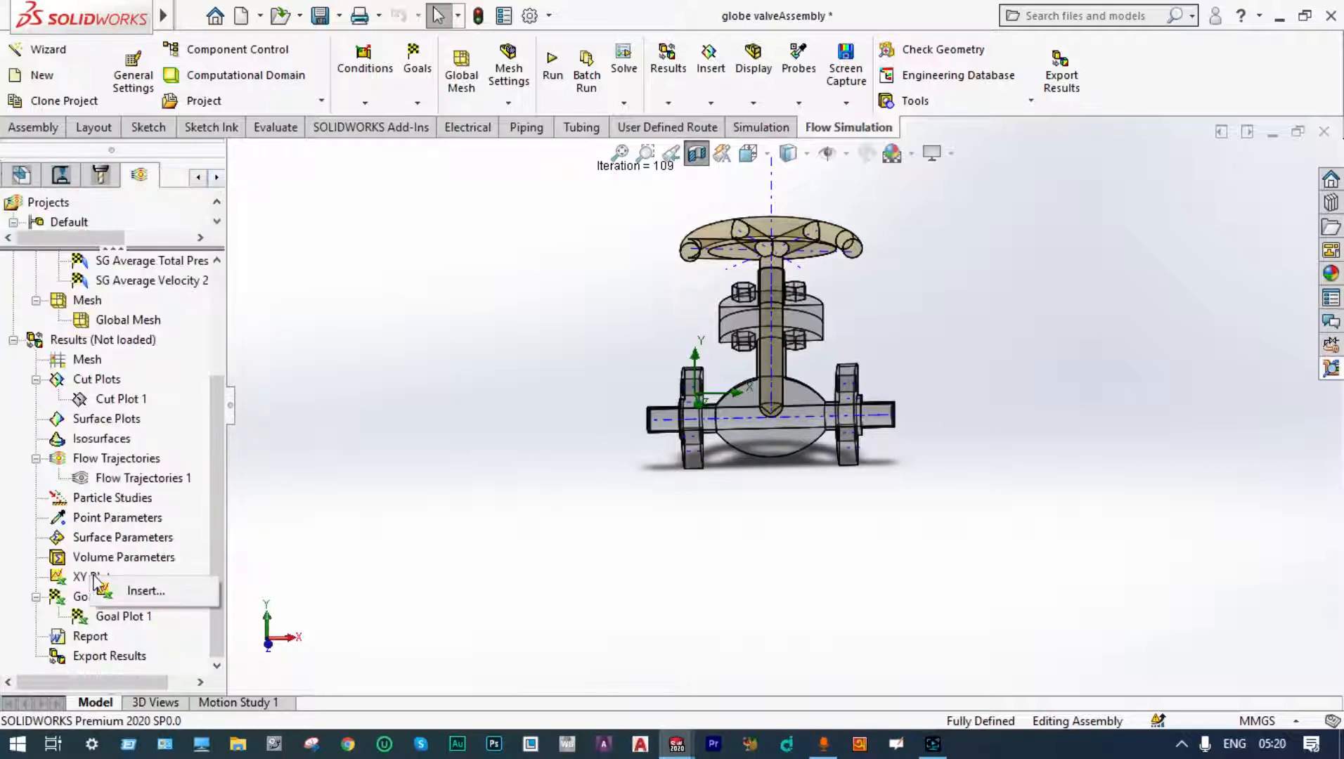
click(149, 592)
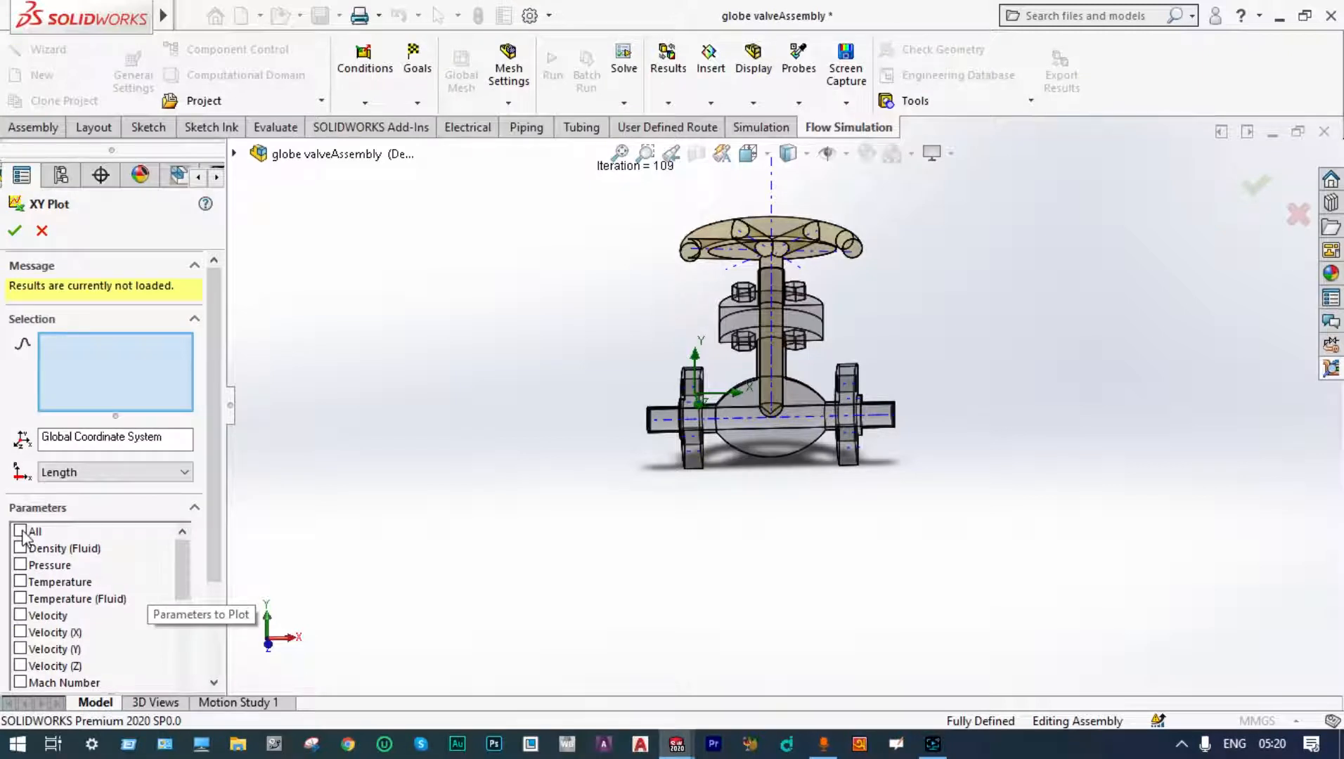
click(20, 531)
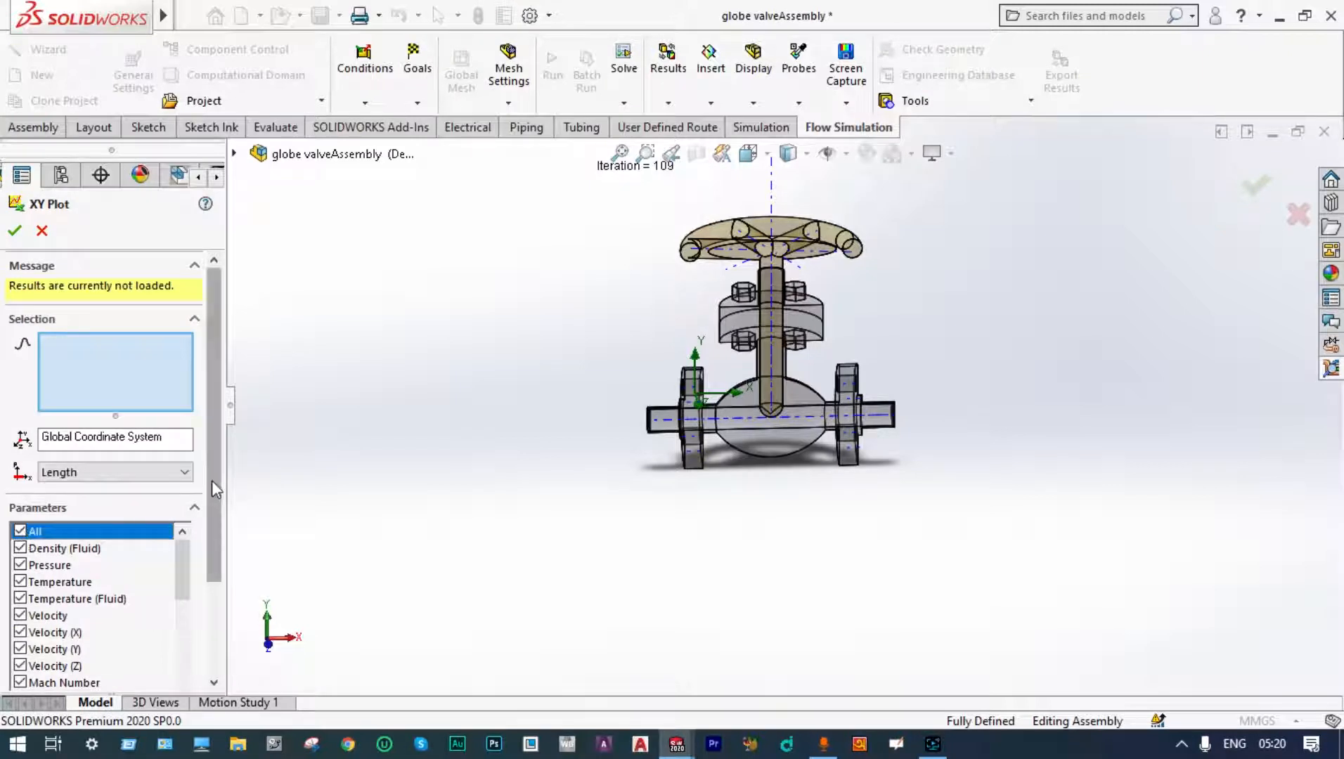
Step: Set the XY plot resolution slider to its maximum of 100
drag(213, 480, 212, 591)
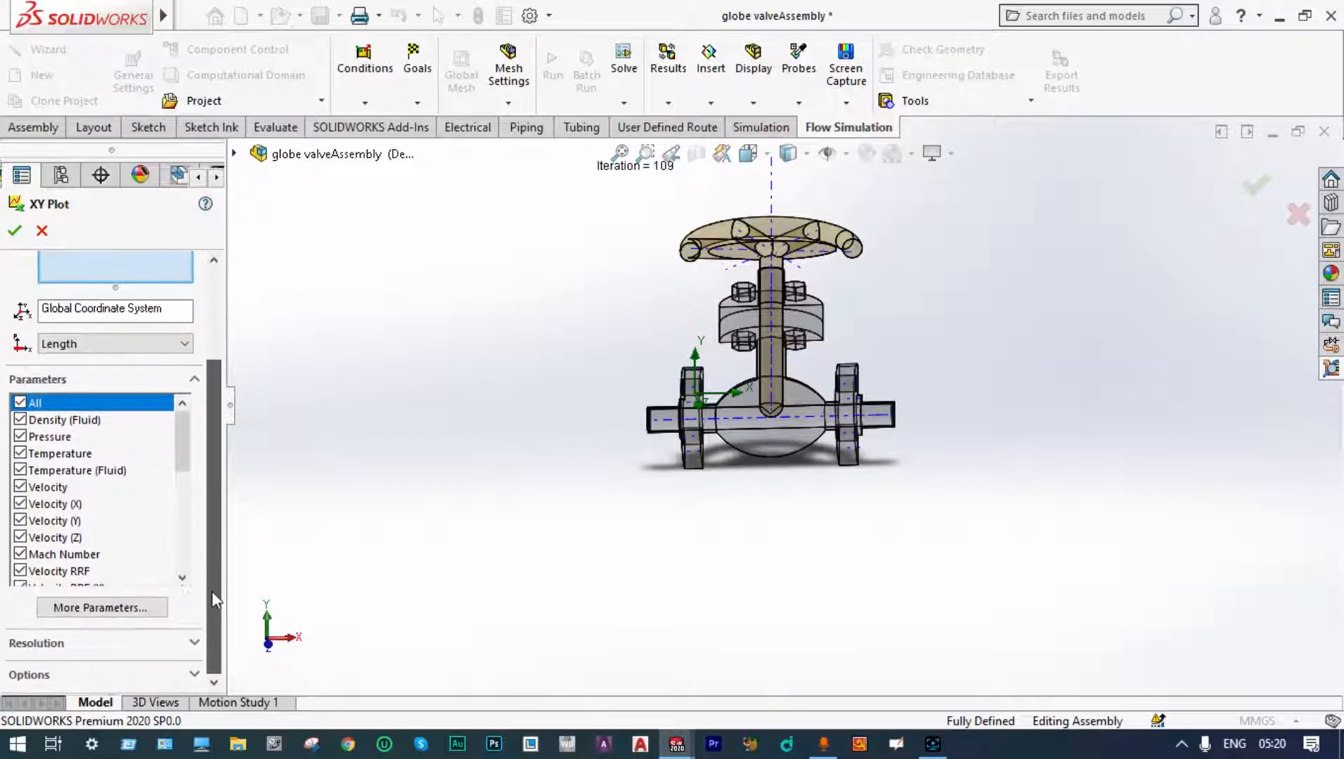
click(193, 645)
drag(120, 669, 182, 670)
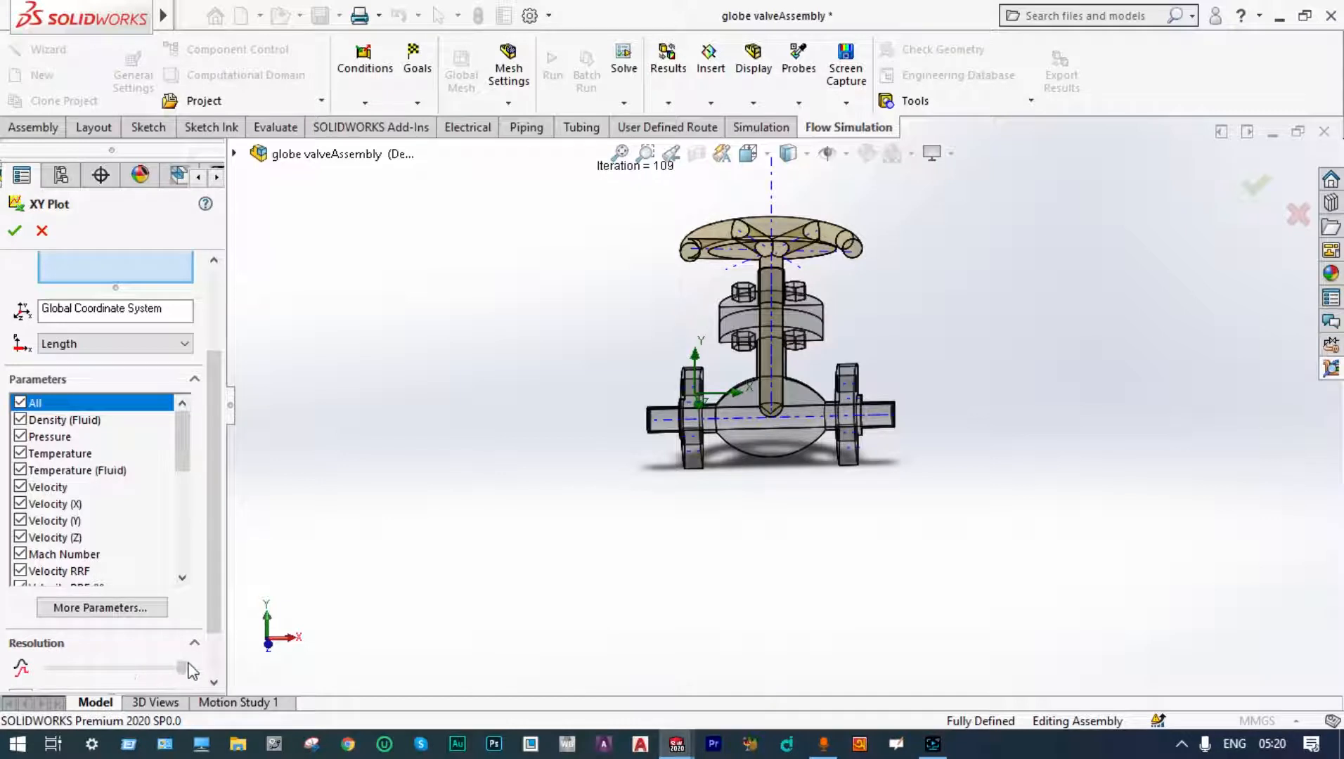
Step: Pick 3DSketch1 as the XY plot path and show the resulting plots
drag(212, 625, 224, 663)
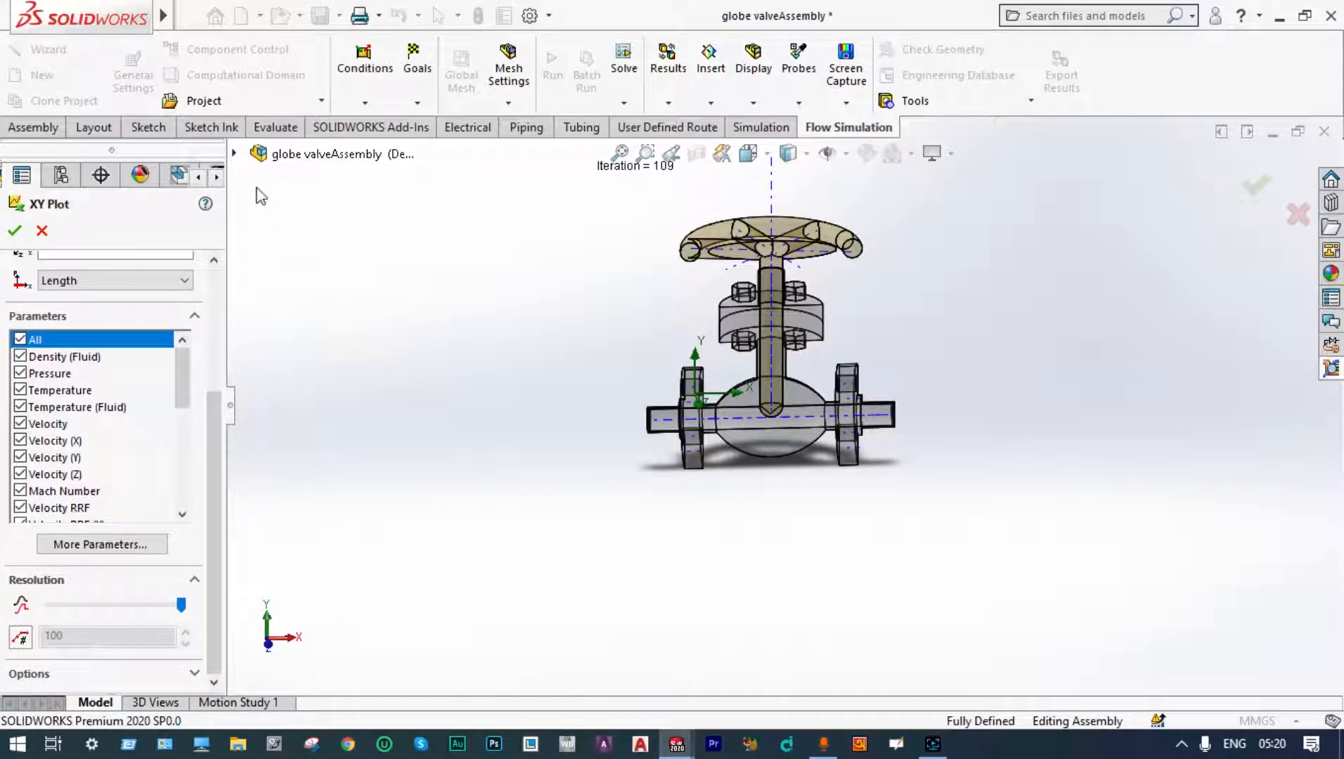
click(235, 152)
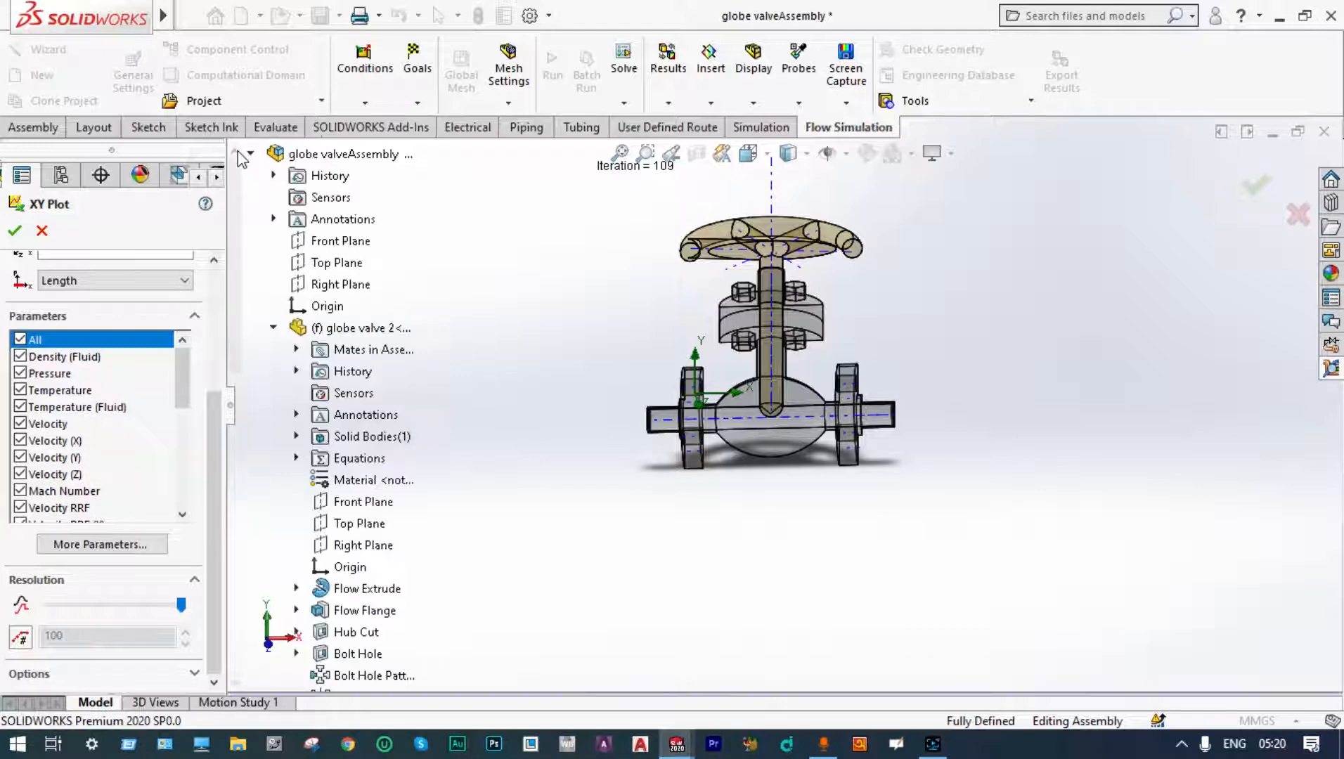
drag(237, 310, 239, 593)
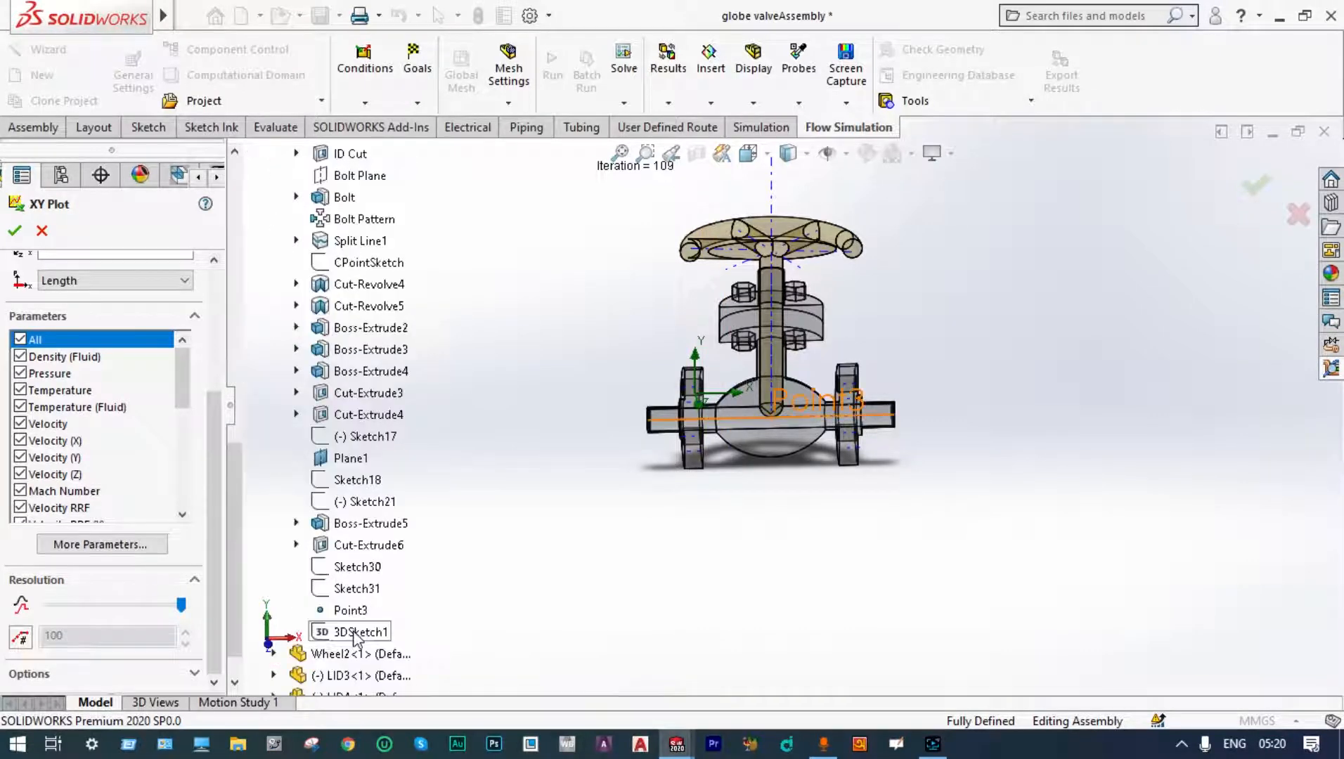
click(355, 636)
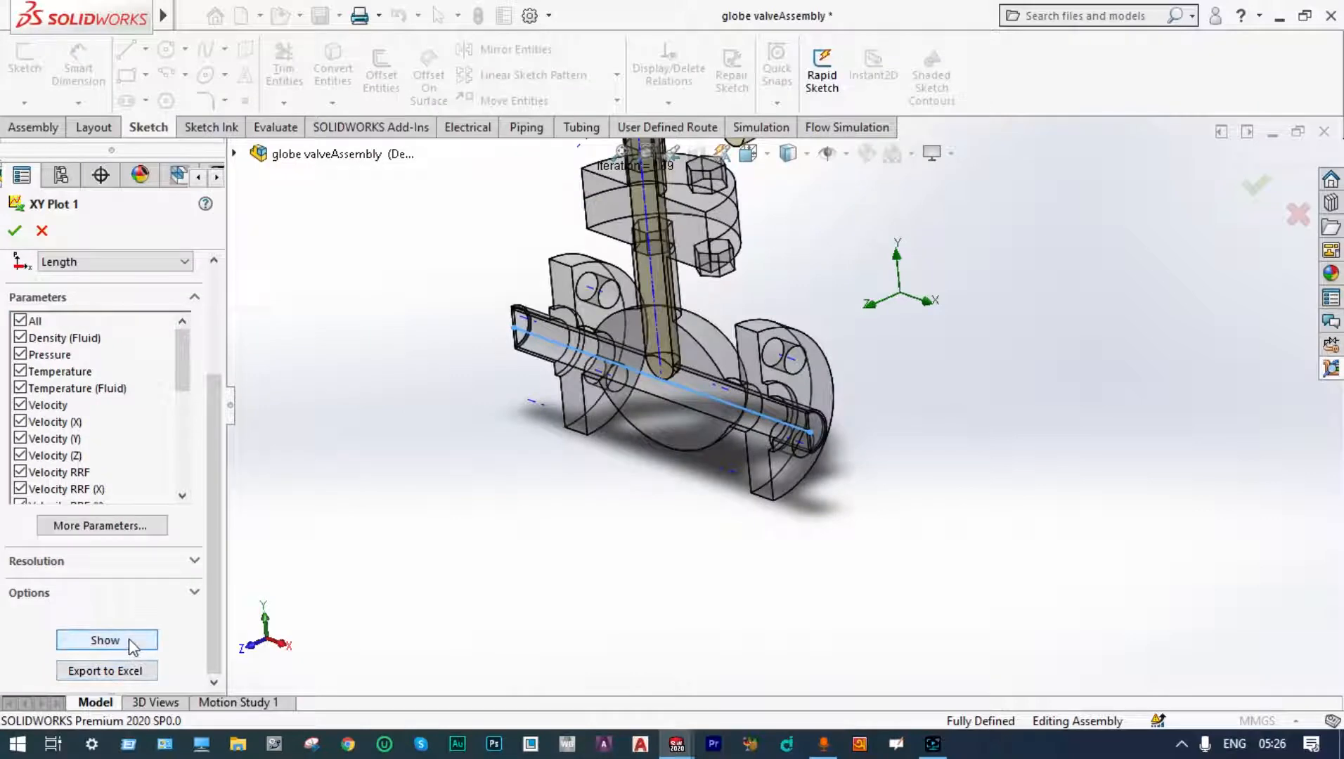
click(129, 638)
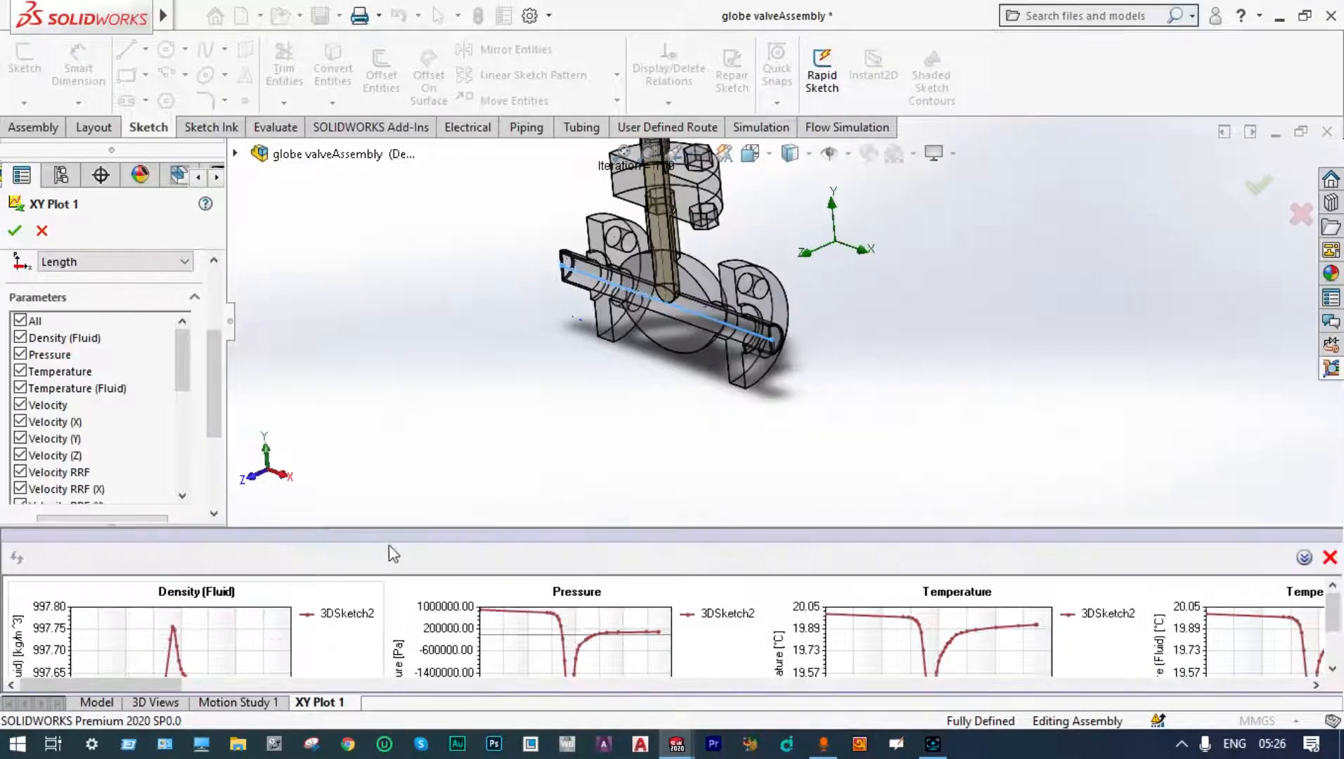
Step: Enlarge the XY plot panel to review the density, pressure and temperature charts along the path, then accept XY Plot 1
drag(399, 510, 401, 383)
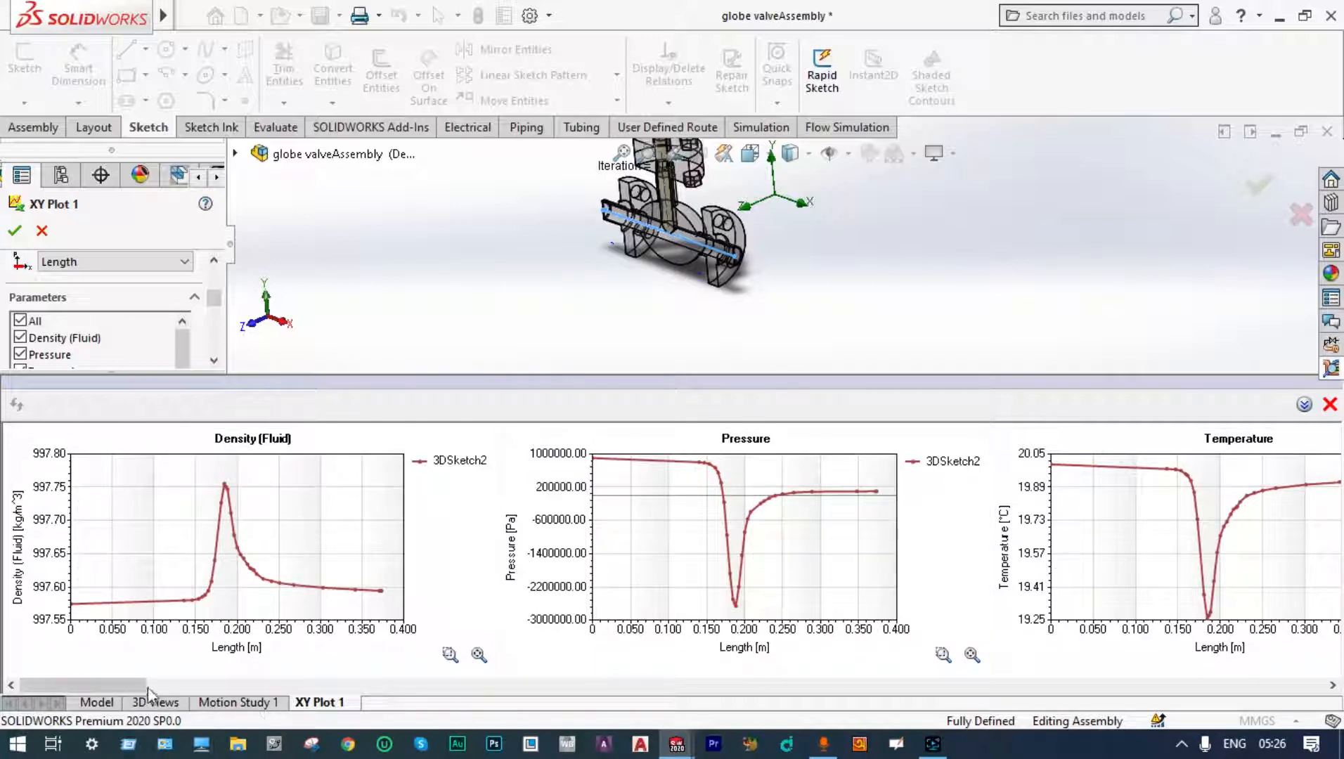
drag(148, 689, 138, 619)
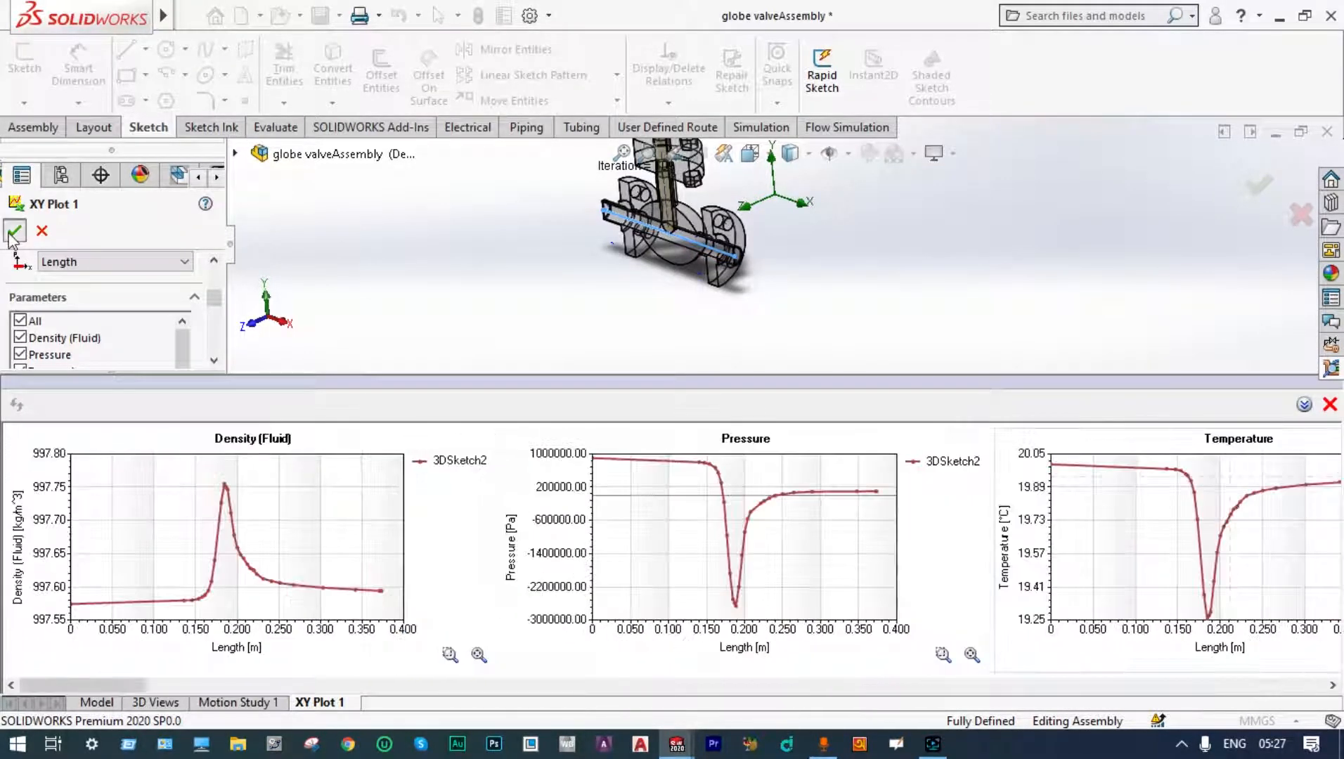
click(15, 230)
Step: Zoom and orbit around the globe valve assembly to examine the model from different angles
scroll(993, 398, up, 3)
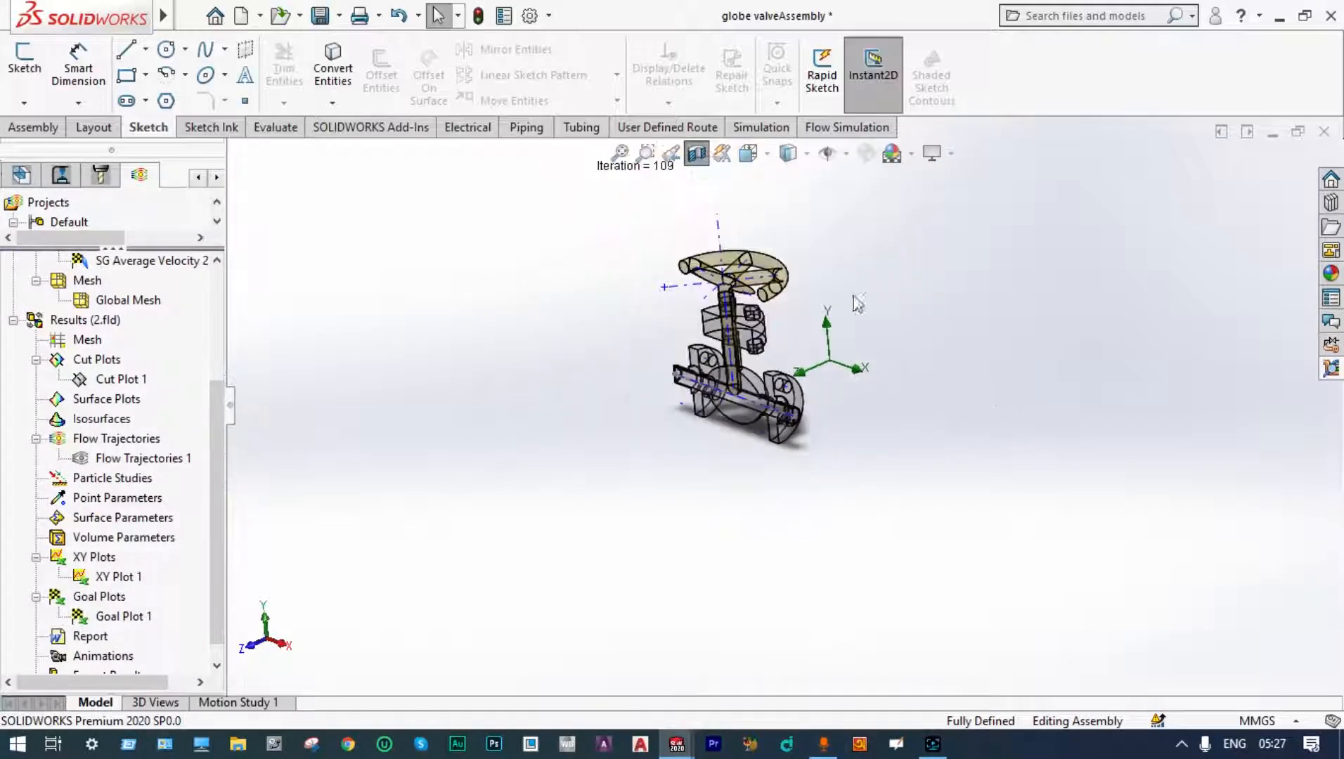
scroll(735, 260, down, 2)
middle_drag(952, 369, 993, 312)
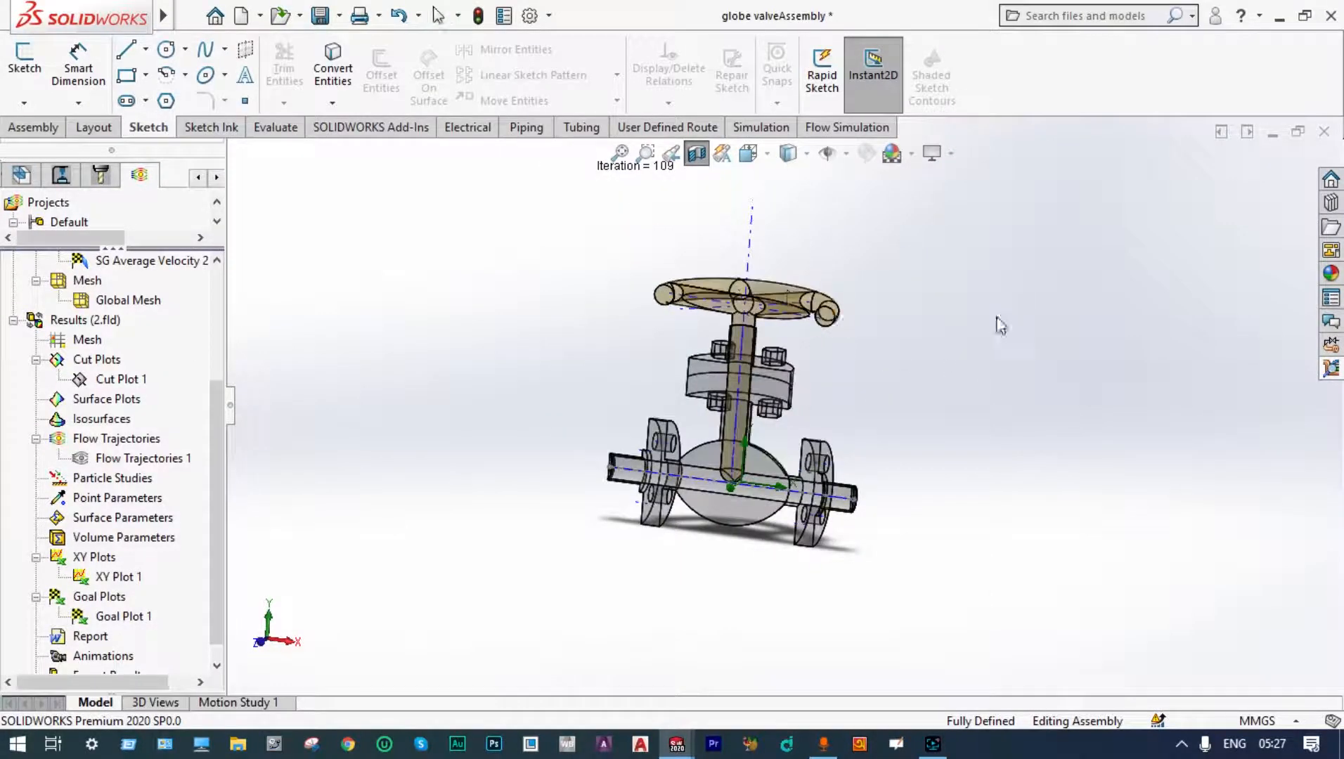
scroll(983, 373, down, 2)
middle_drag(1015, 381, 1012, 400)
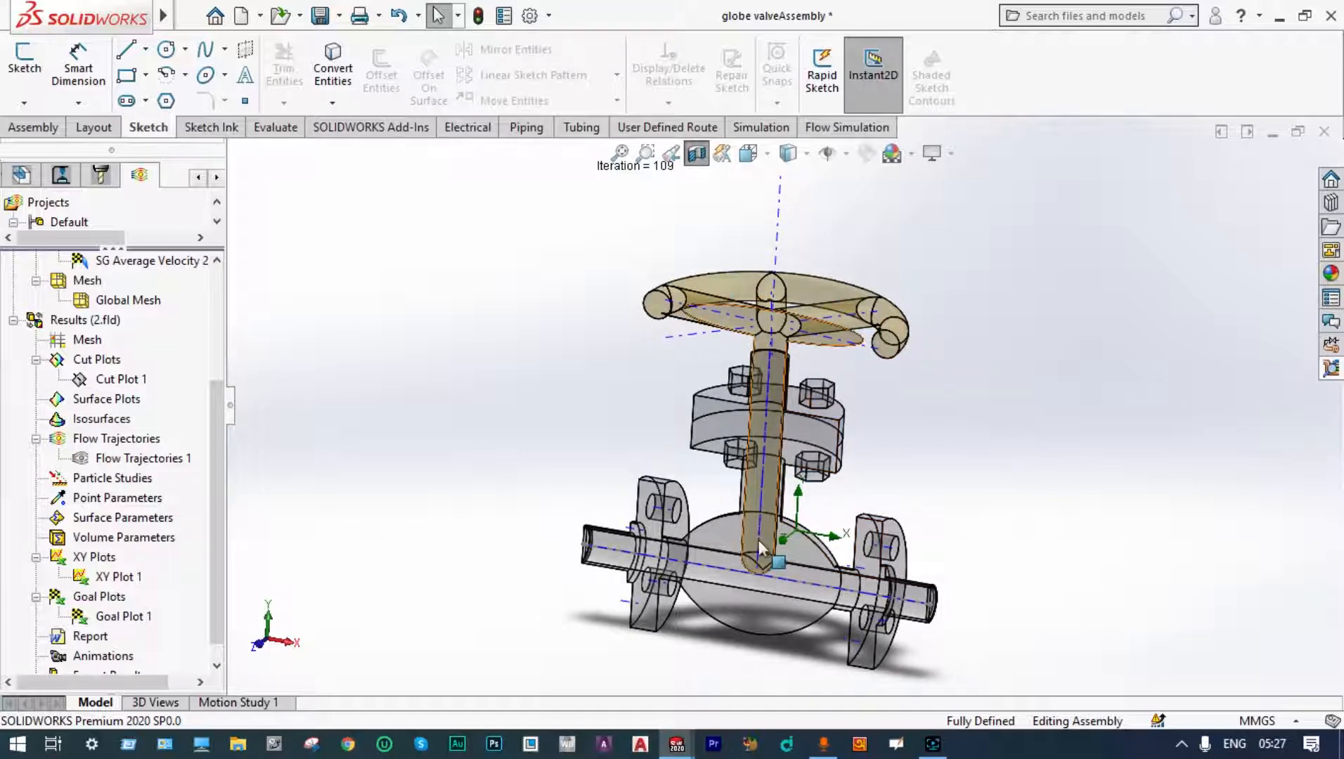
scroll(750, 576, down, 3)
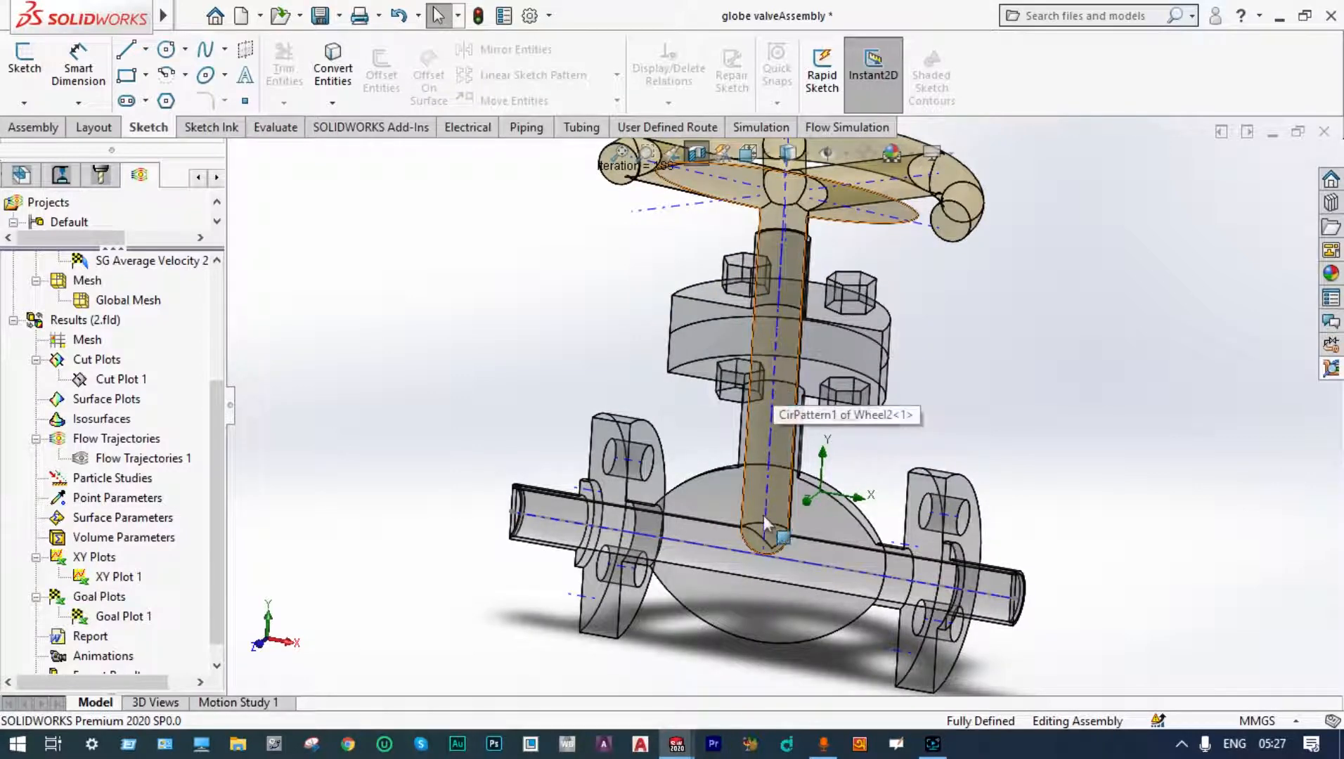
middle_drag(1000, 422, 1072, 431)
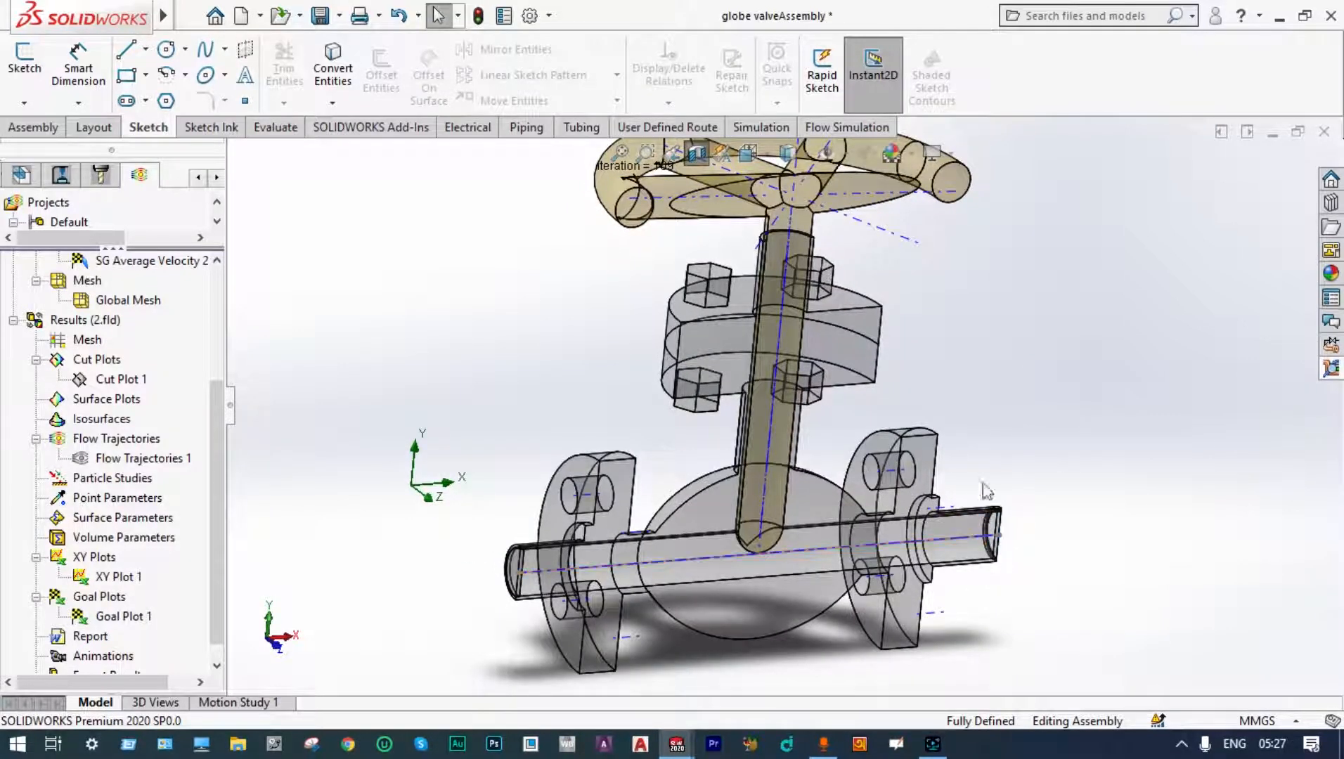
middle_drag(986, 468, 1009, 469)
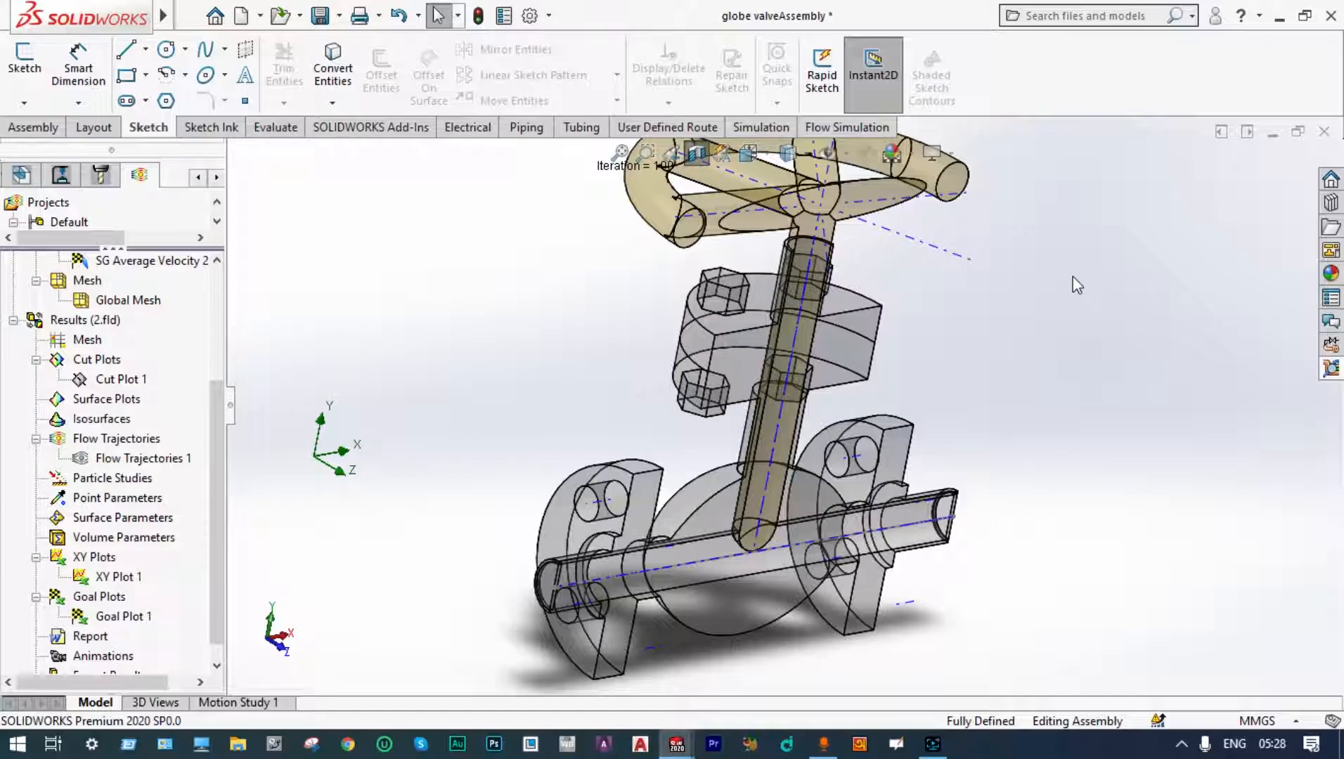
scroll(1073, 277, up, 2)
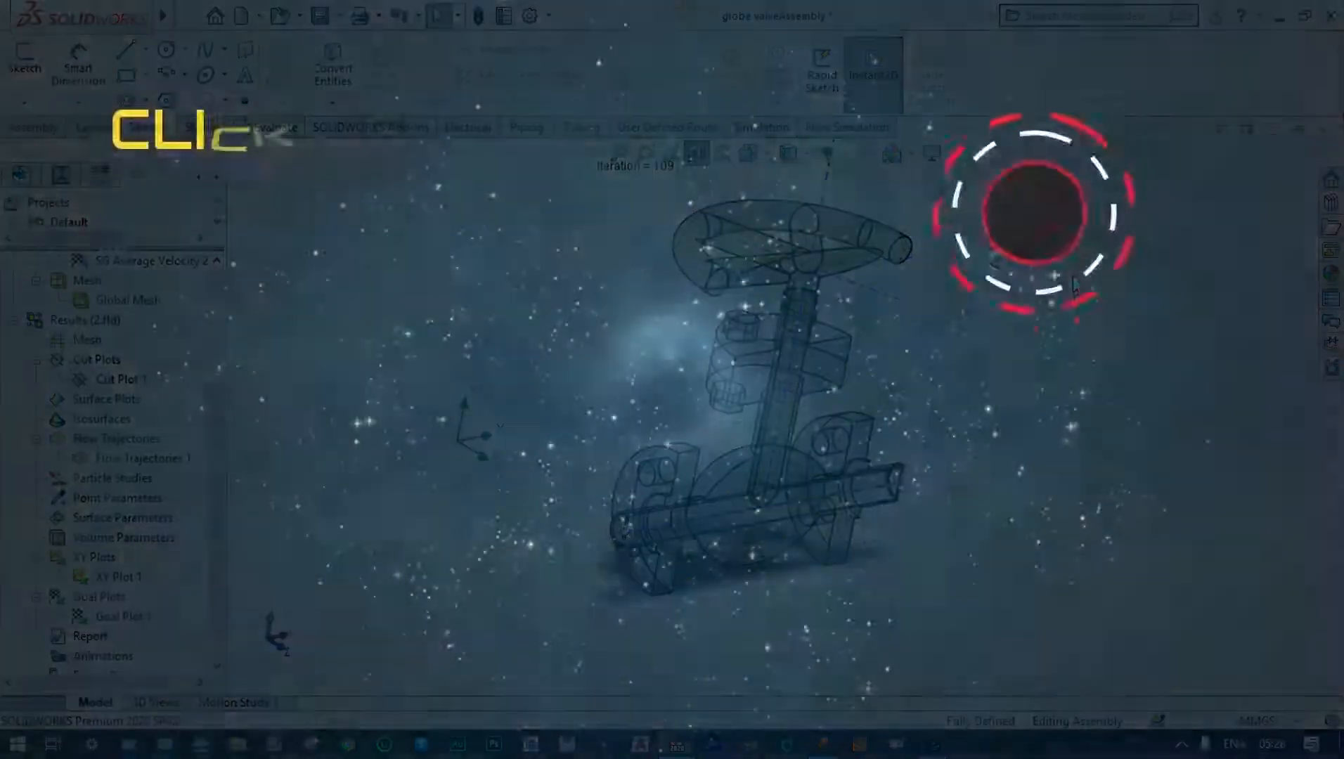